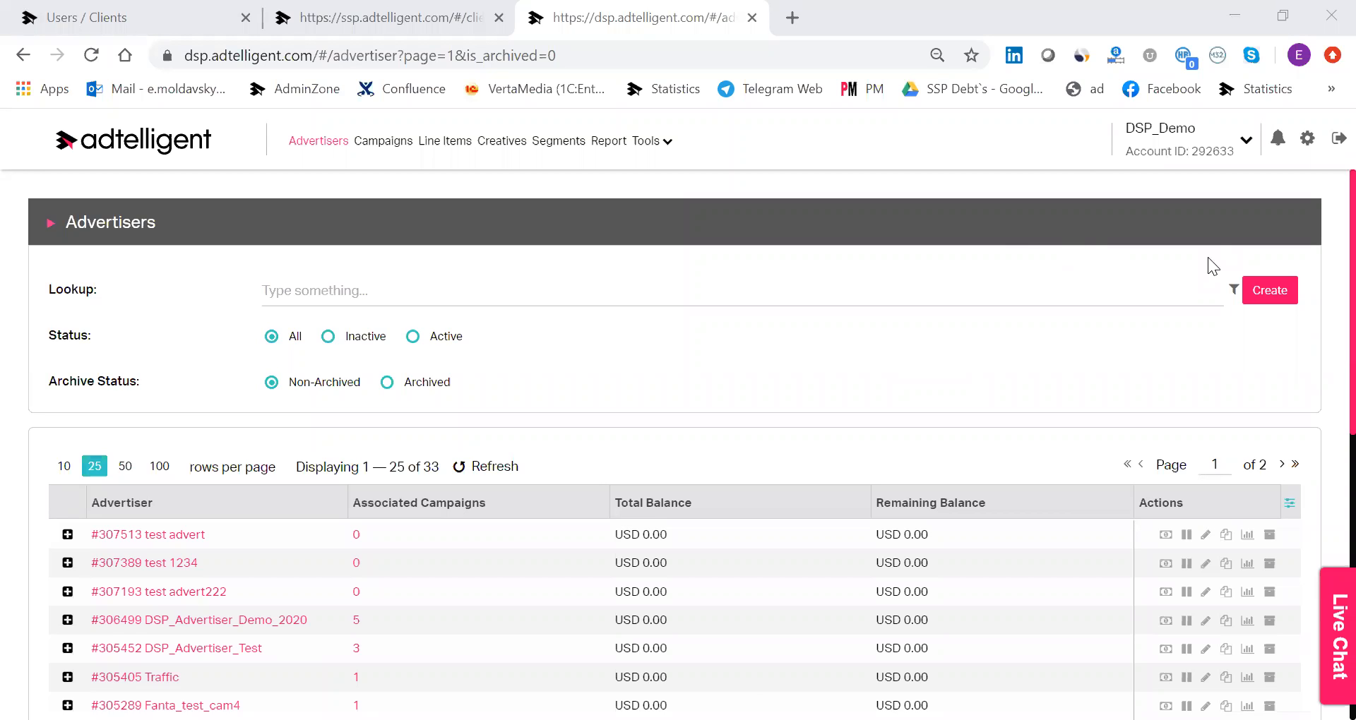
Review the advertisers list and examine the campaigns associated with DSP_Advertiser_Demo_2020.
scroll(1150, 227, "down", 3)
scroll(1150, 226, "up", 3)
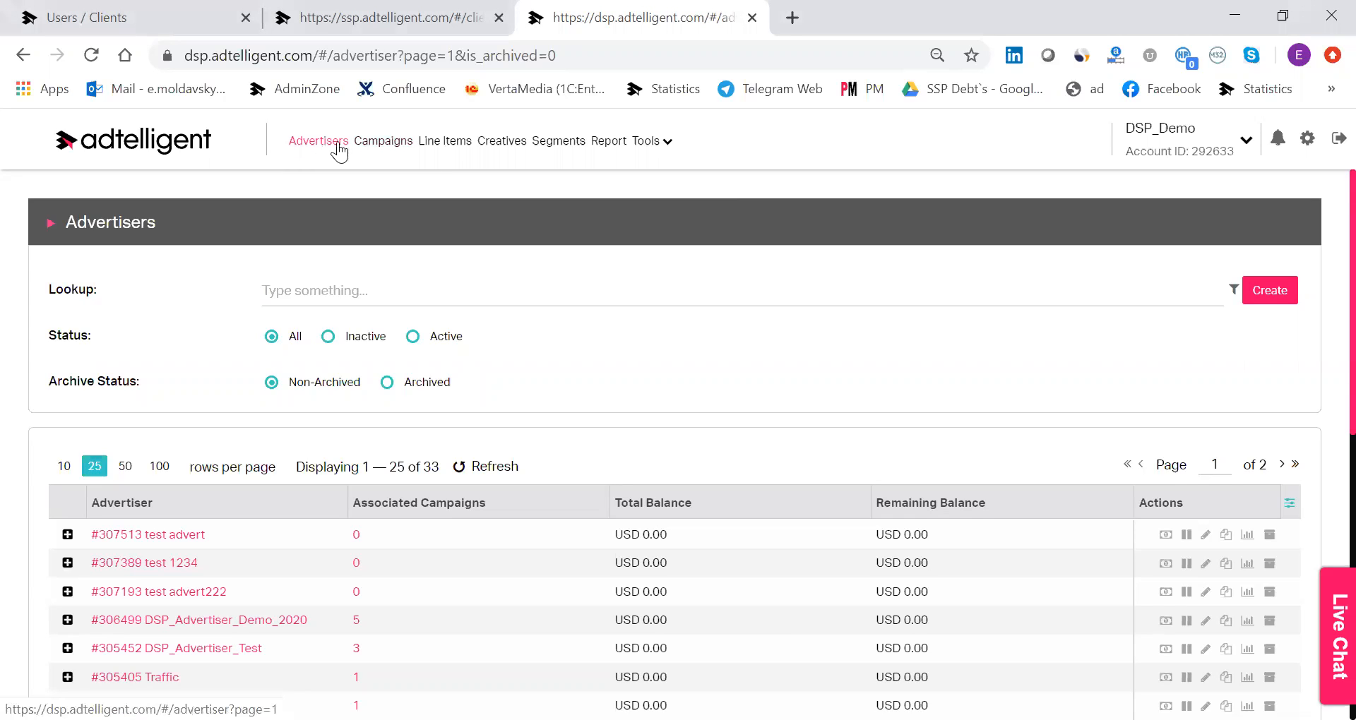
scroll(188, 323, "down", 2)
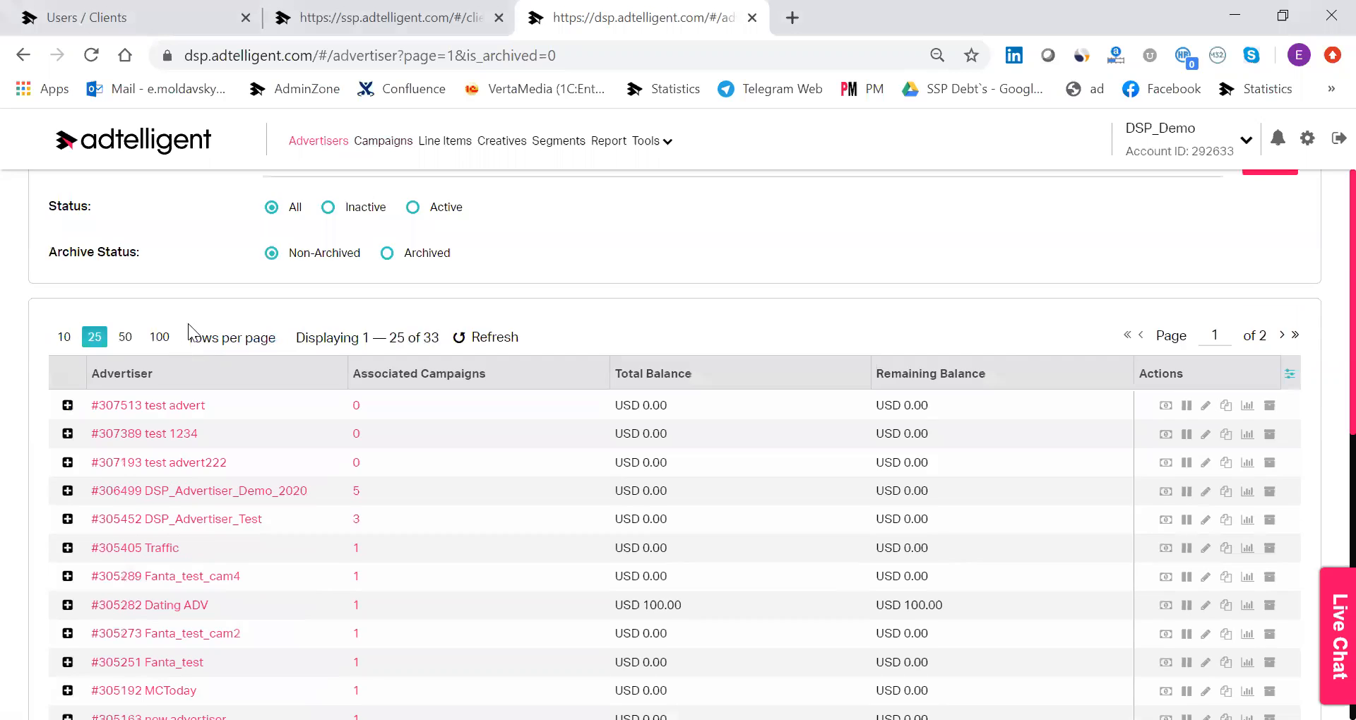
scroll(188, 324, "up", 1)
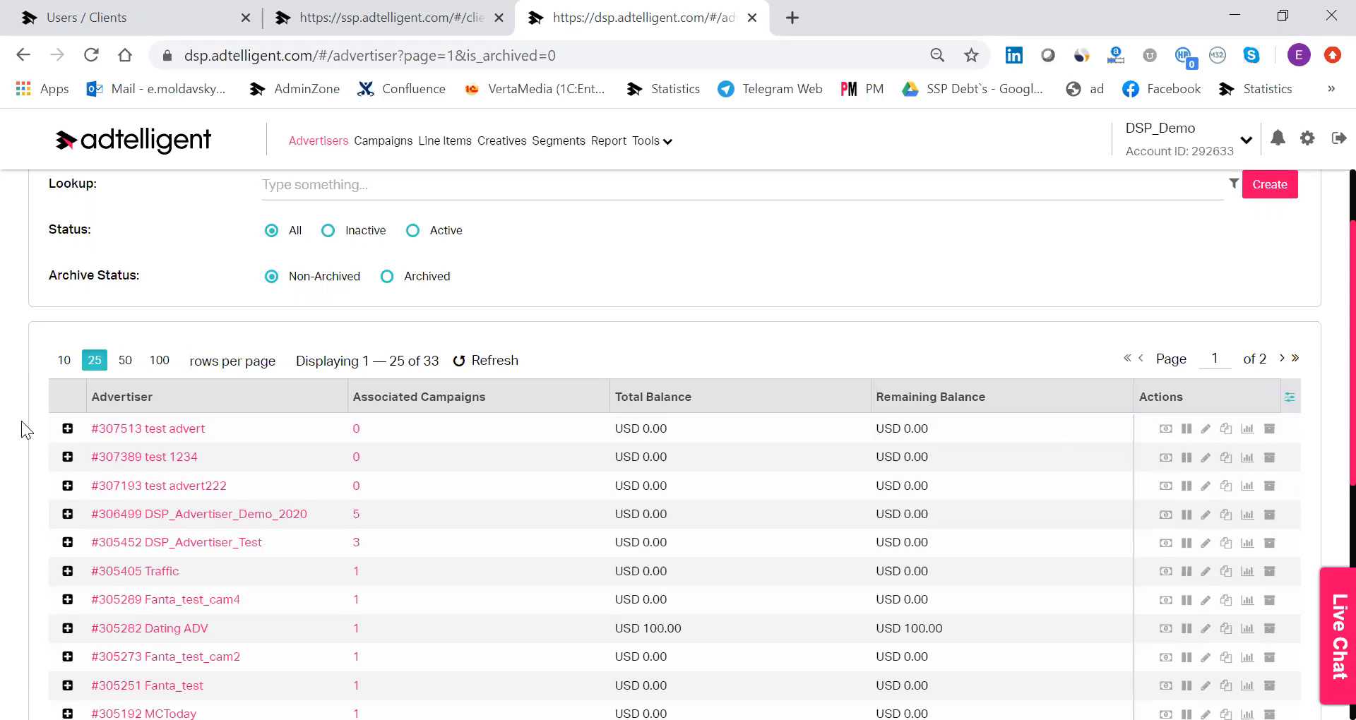
left_click(68, 429)
left_click(68, 514)
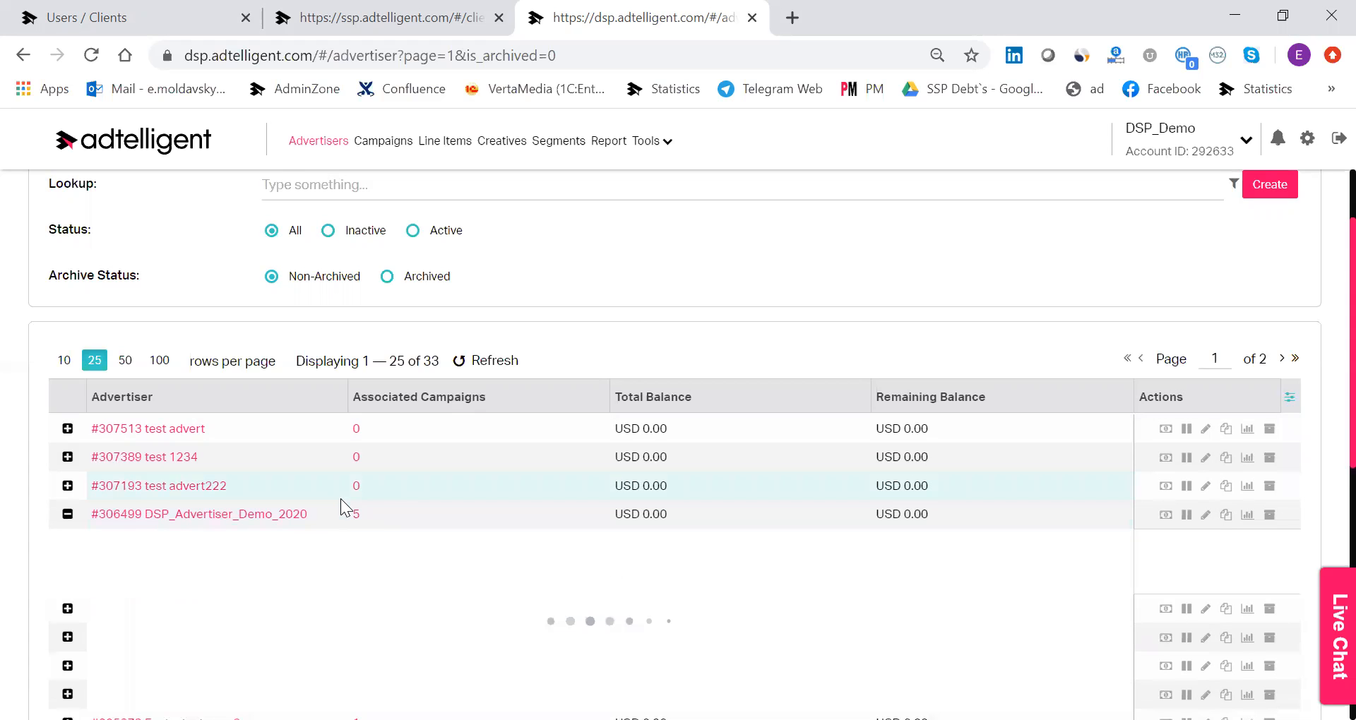
scroll(251, 547, "down", 3)
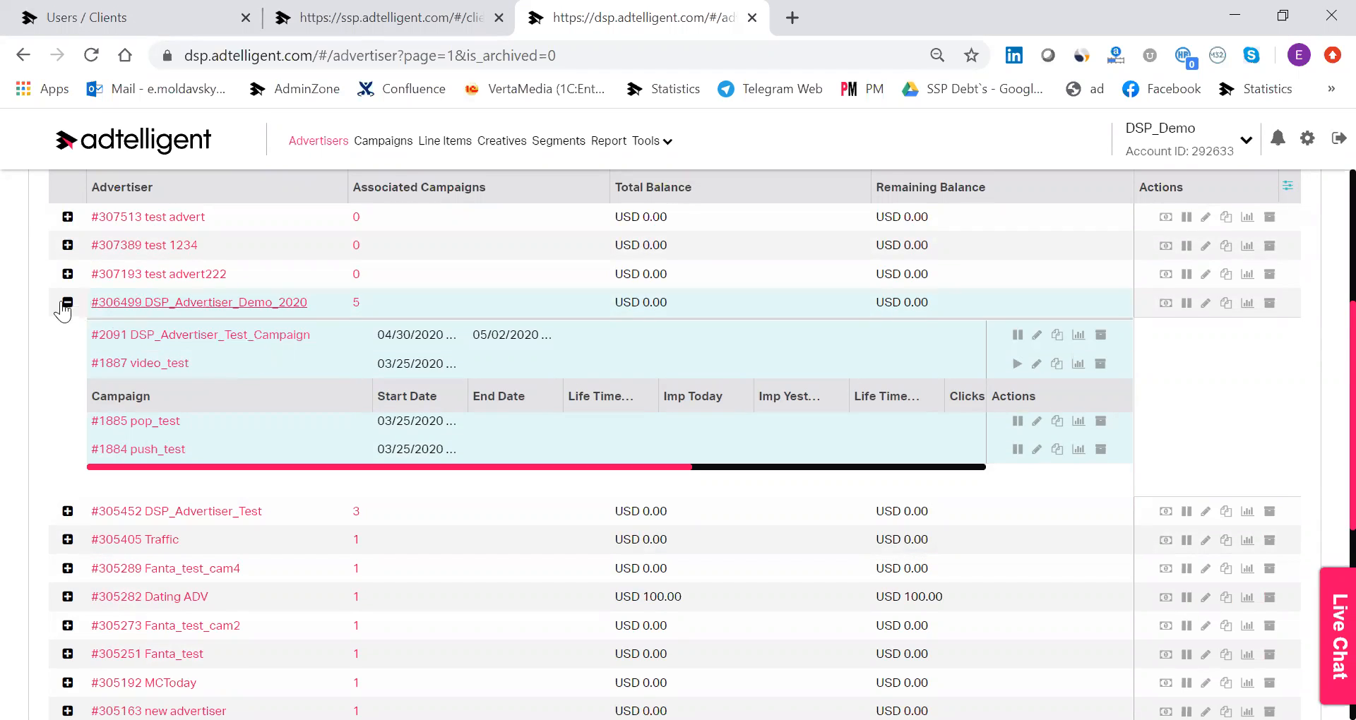
left_click(67, 302)
scroll(791, 477, "up", 5)
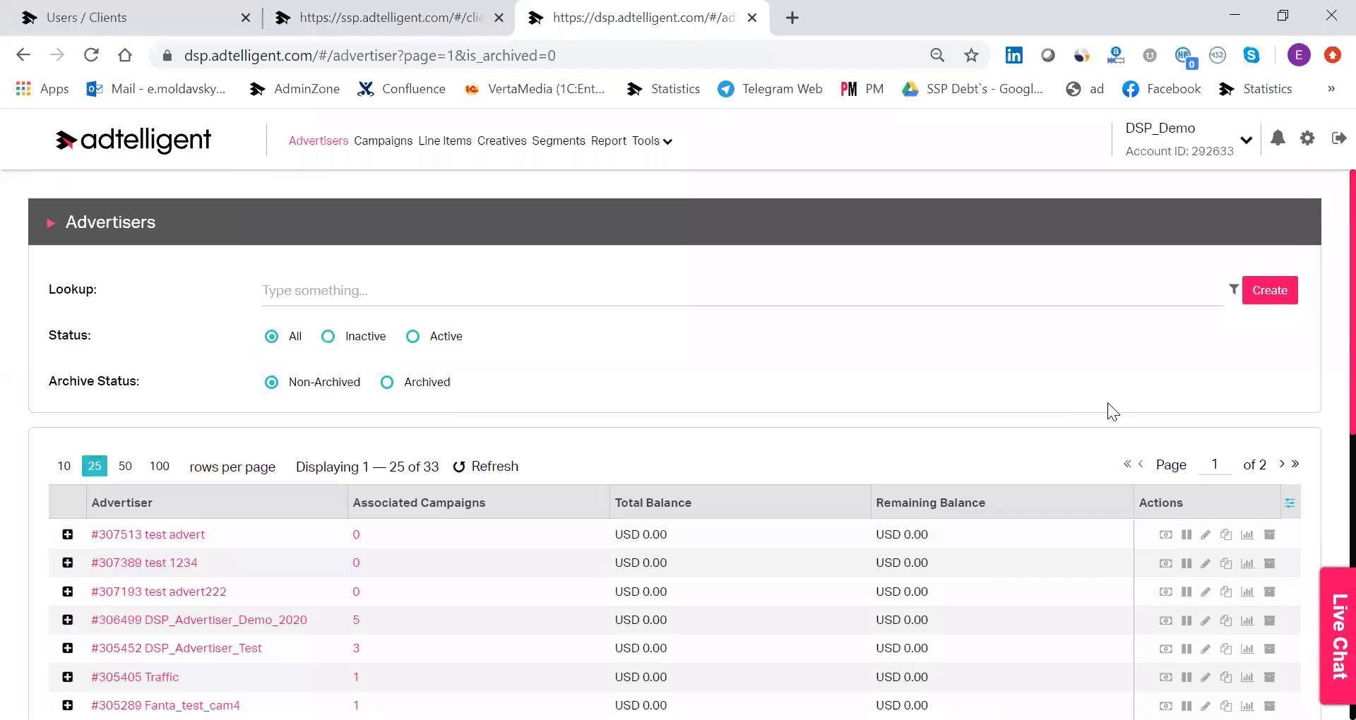
Start creating a new advertiser and name it Pockerstars.
left_click(1269, 290)
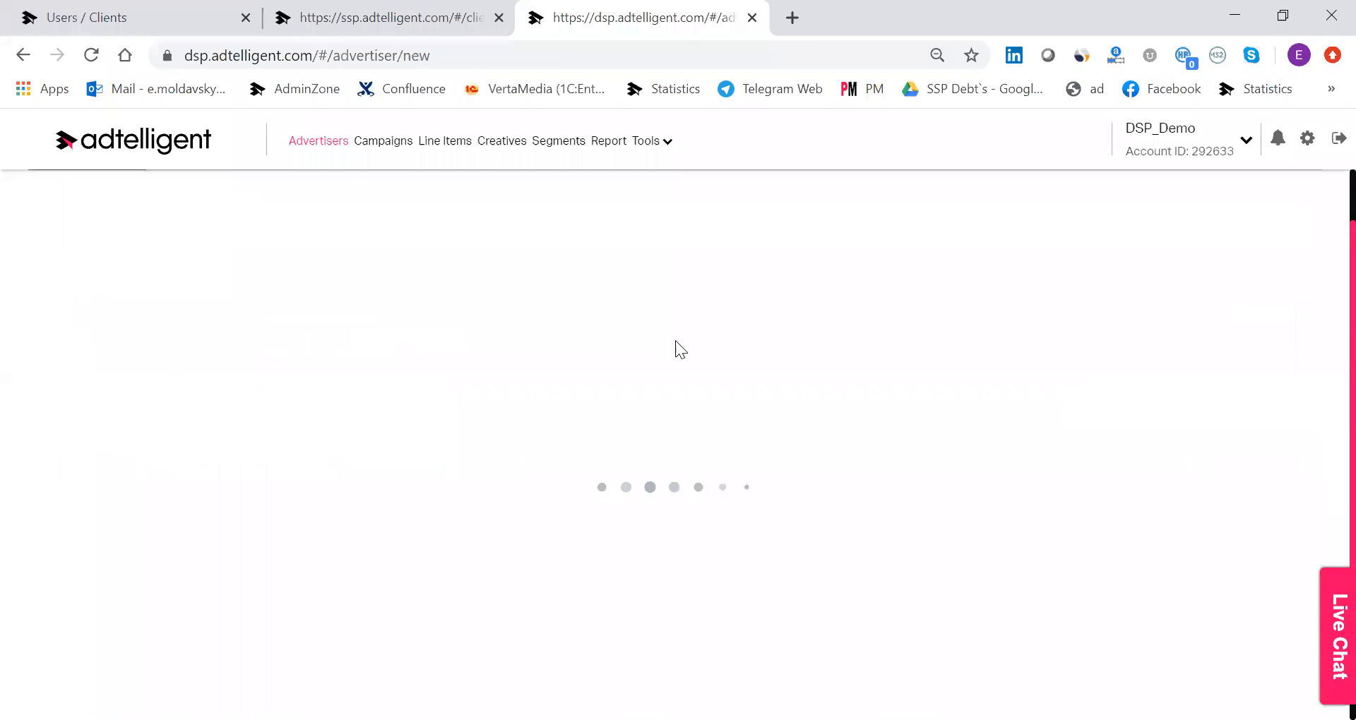
left_click(515, 267)
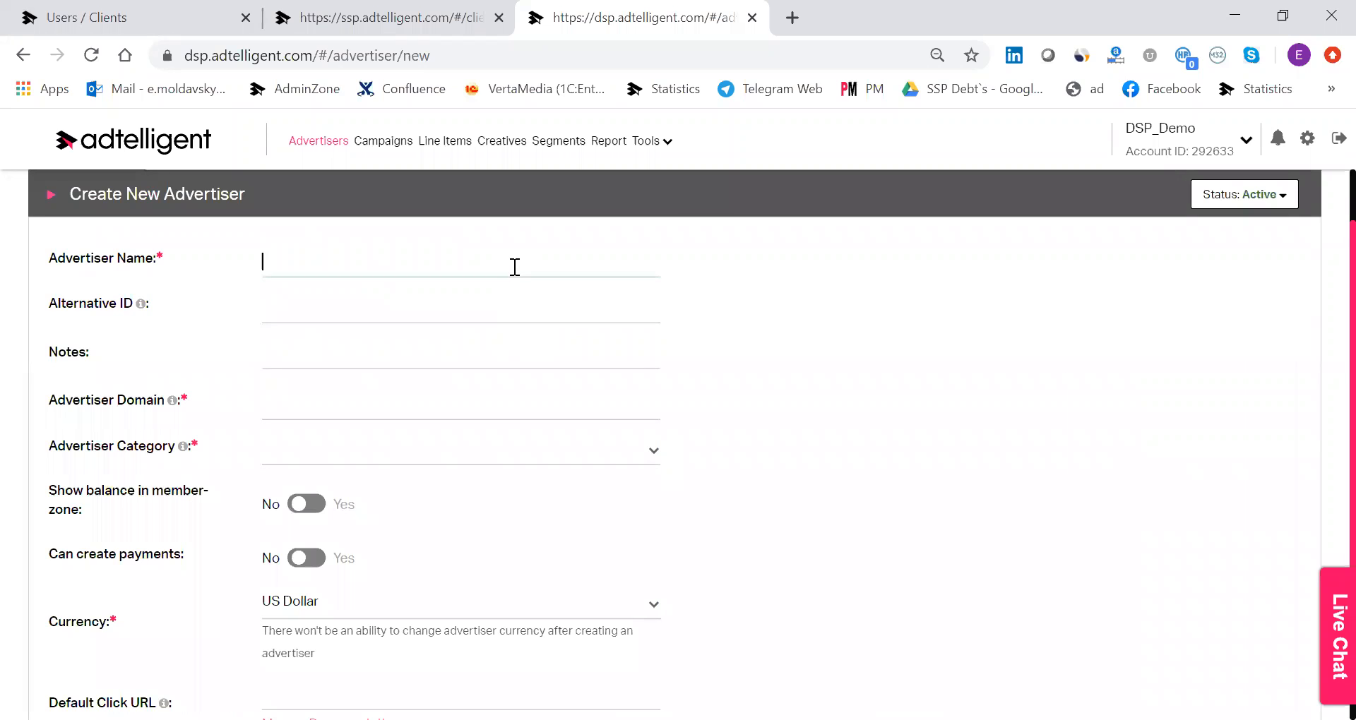
type("Зщслуе")
key("BackSpace")
key("BackSpace")
key("BackSpace")
key("BackSpace")
key("BackSpace")
key("BackSpace")
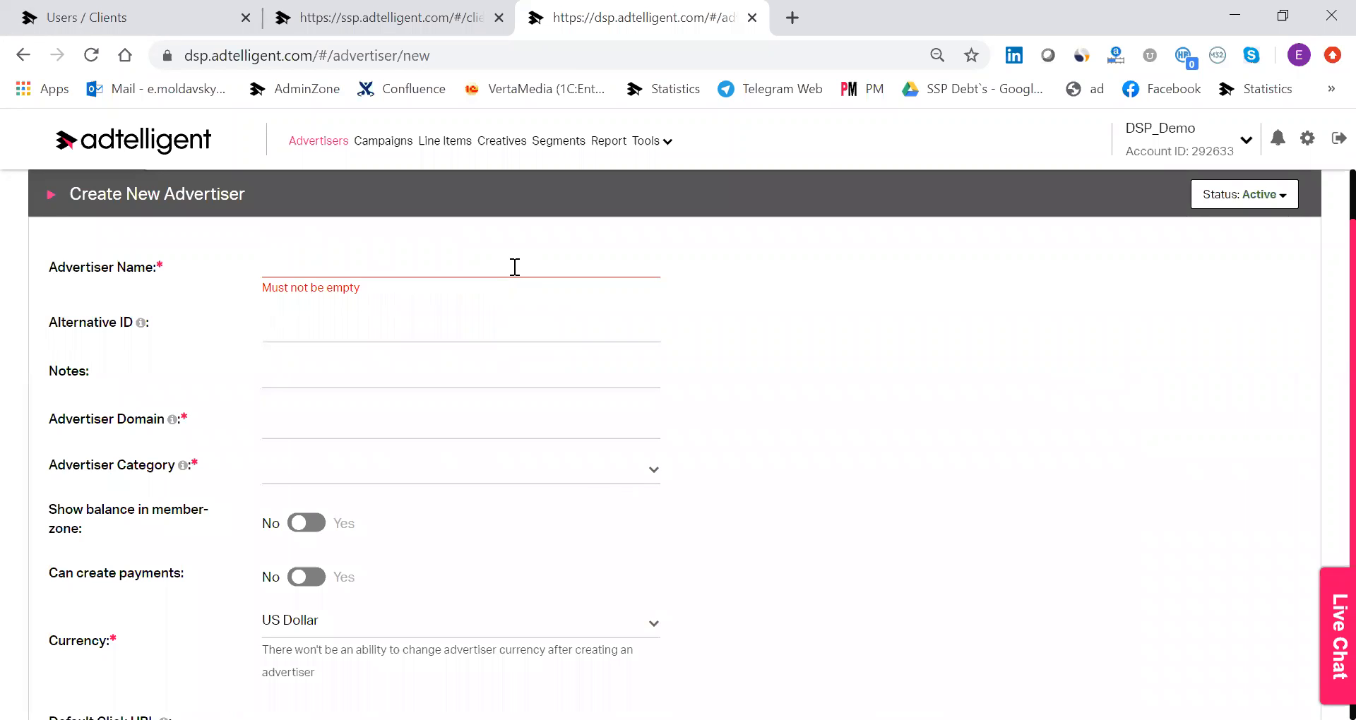
type("Pockerstars")
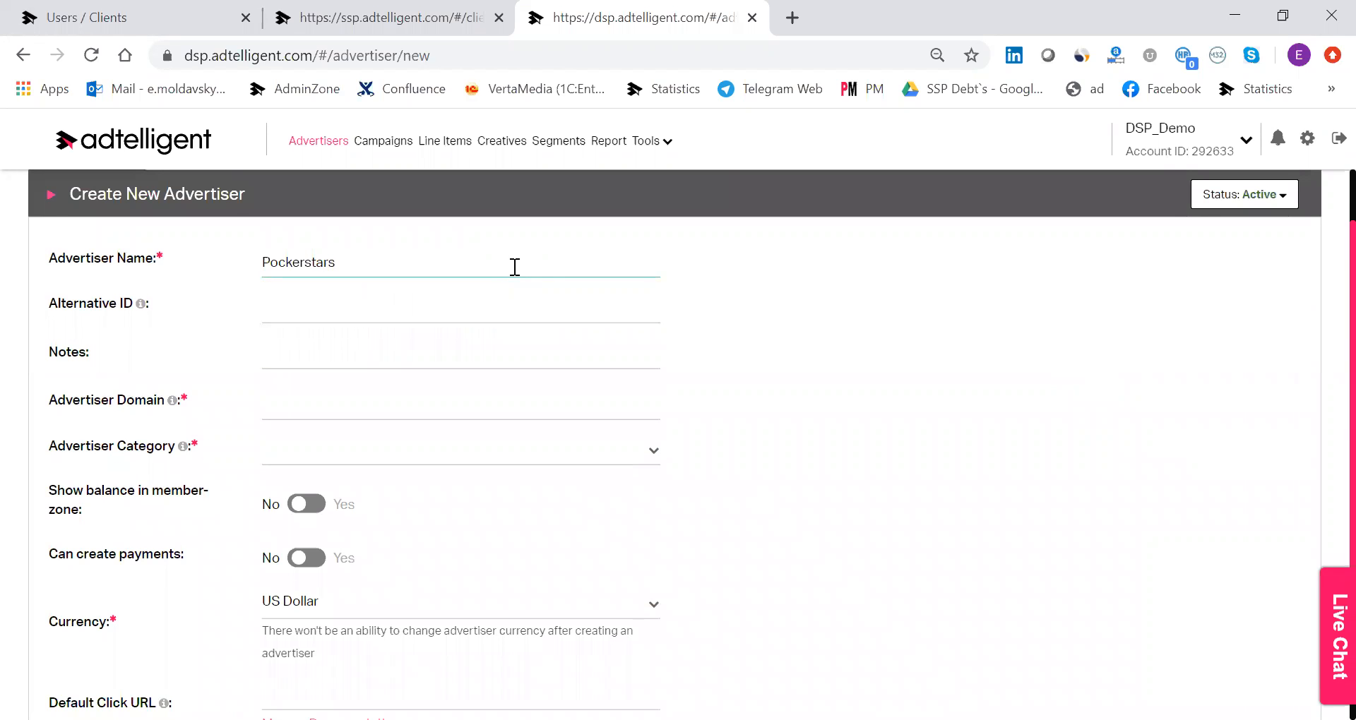
left_click(466, 409)
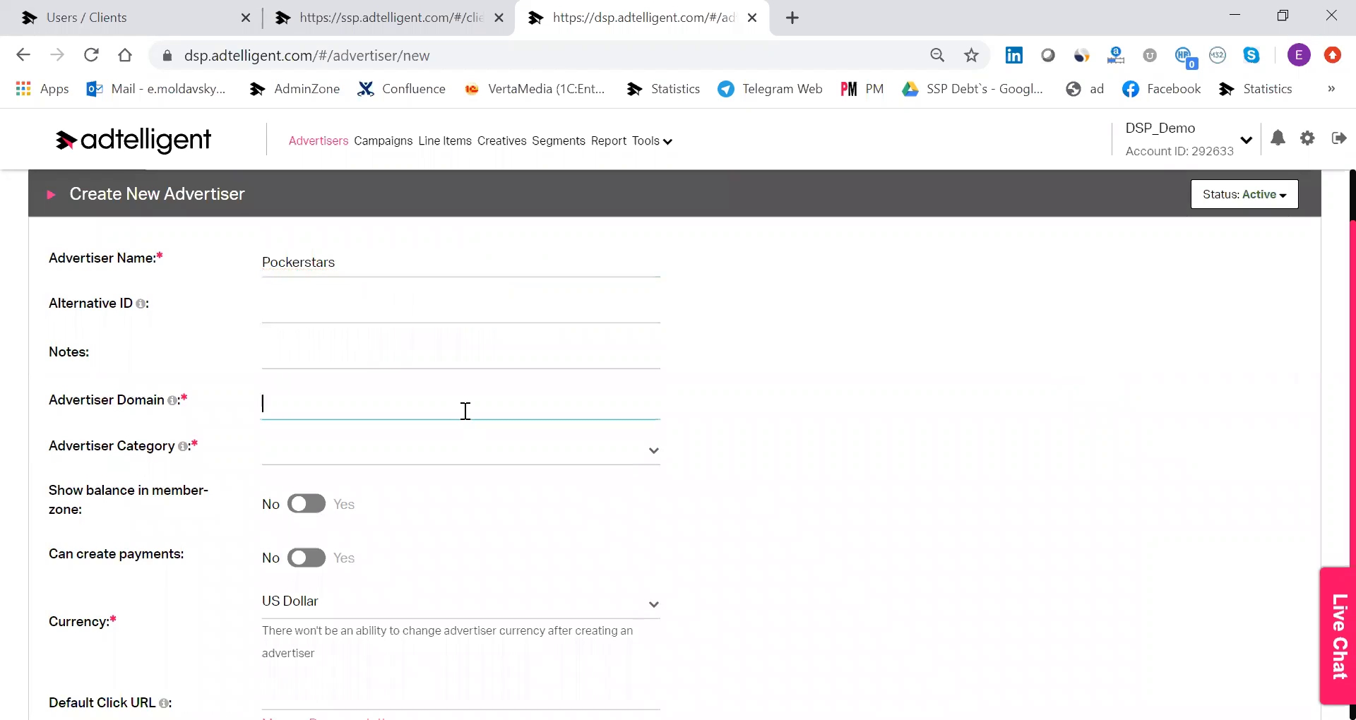
type("w")
type("ww.")
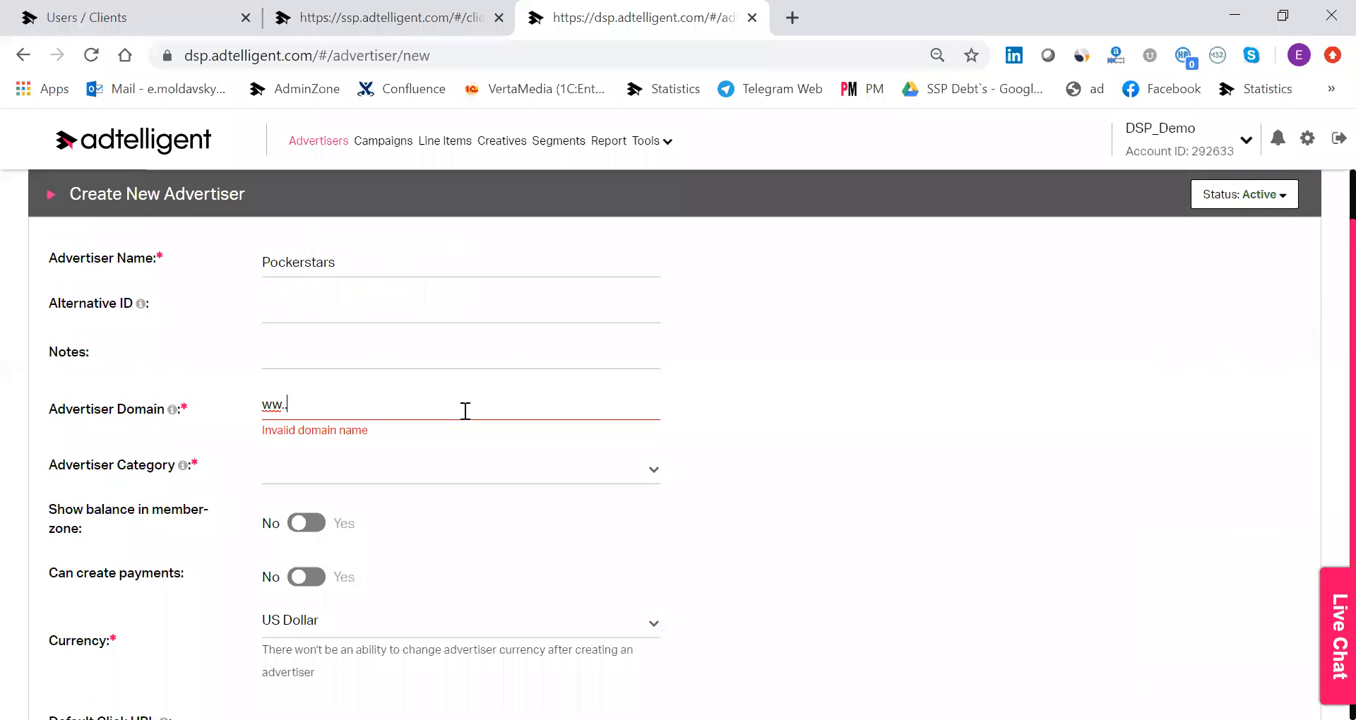
type("pocker")
key("BackSpace")
key("BackSpace")
key("BackSpace")
type("ckerst")
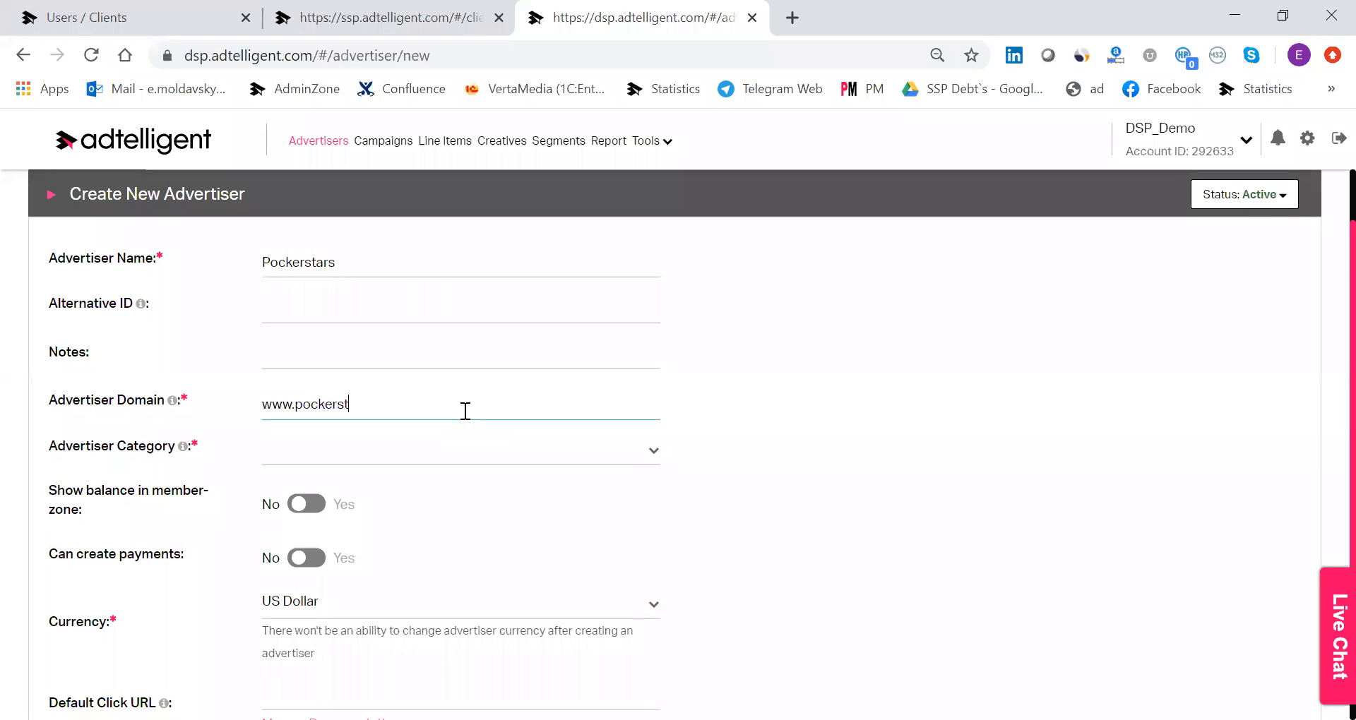
type("ars.c")
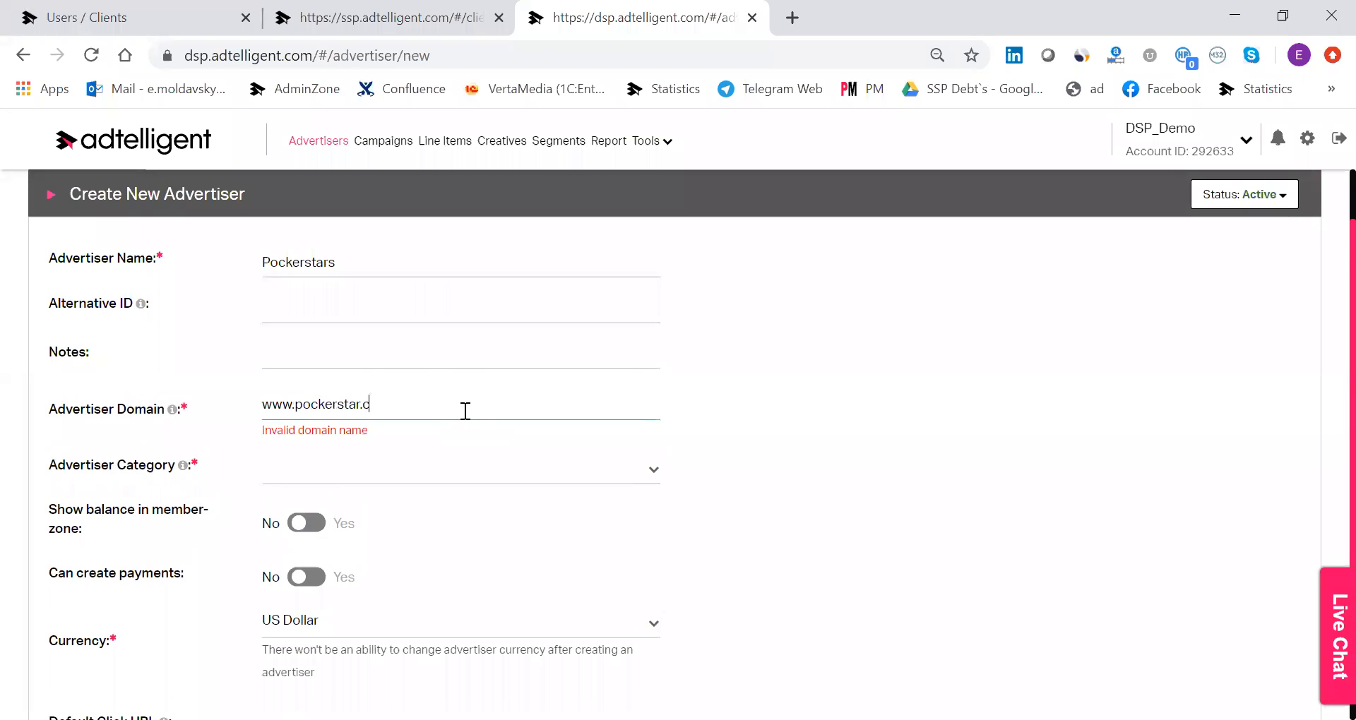
type("om")
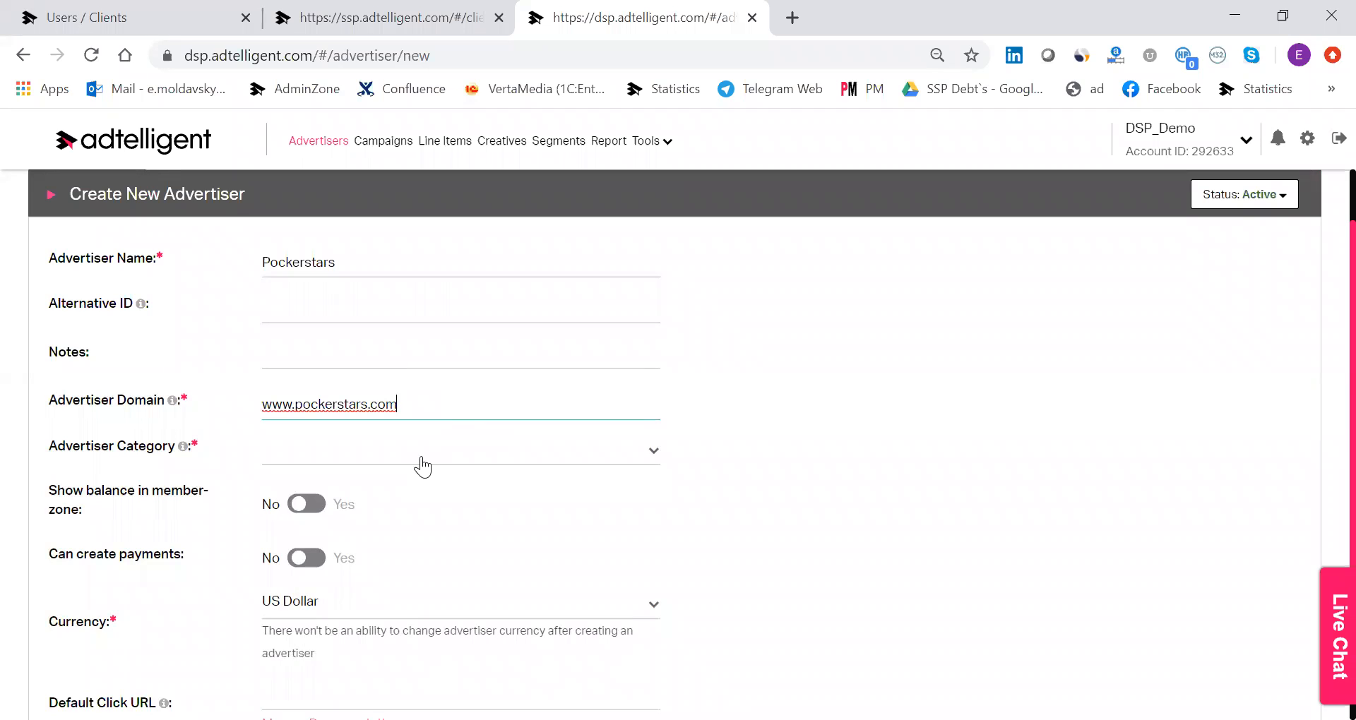
Assign the Card Games category to the advertiser and create it with the remaining settings at their defaults.
left_click(424, 458)
type("gam")
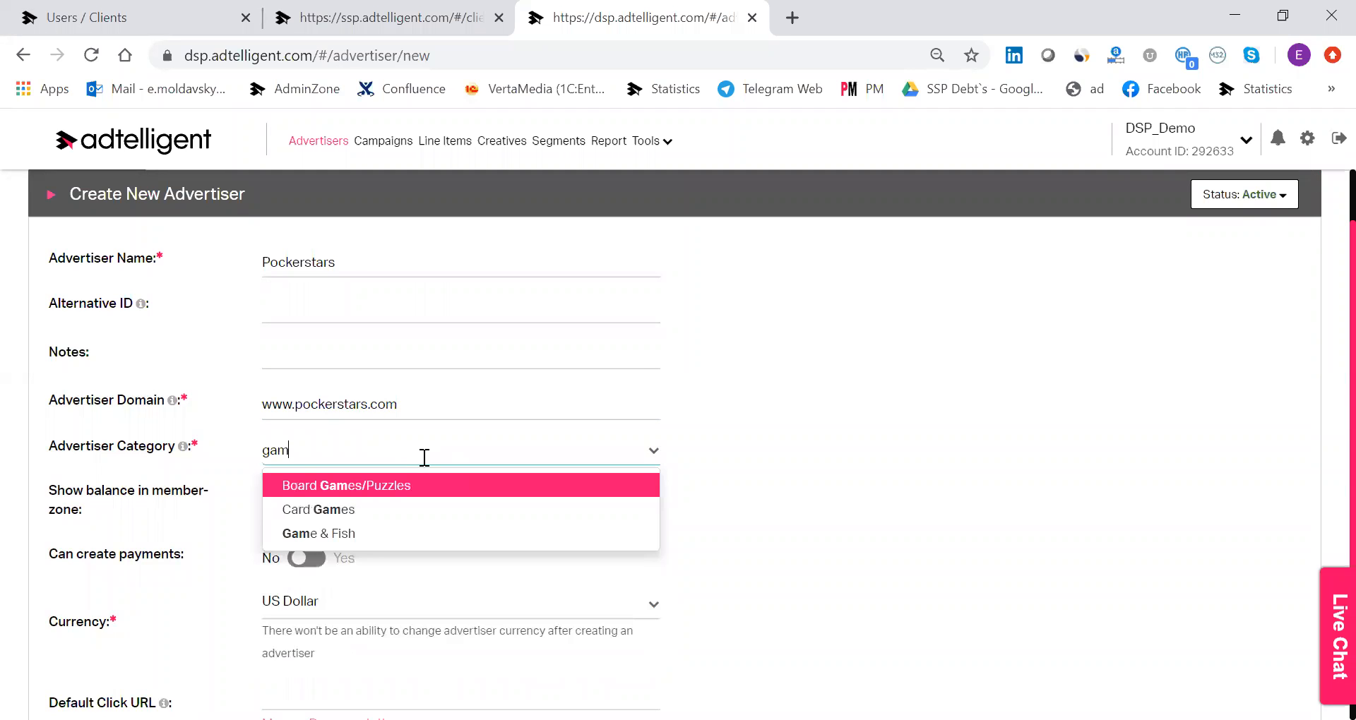
left_click(428, 516)
scroll(595, 495, "down", 1)
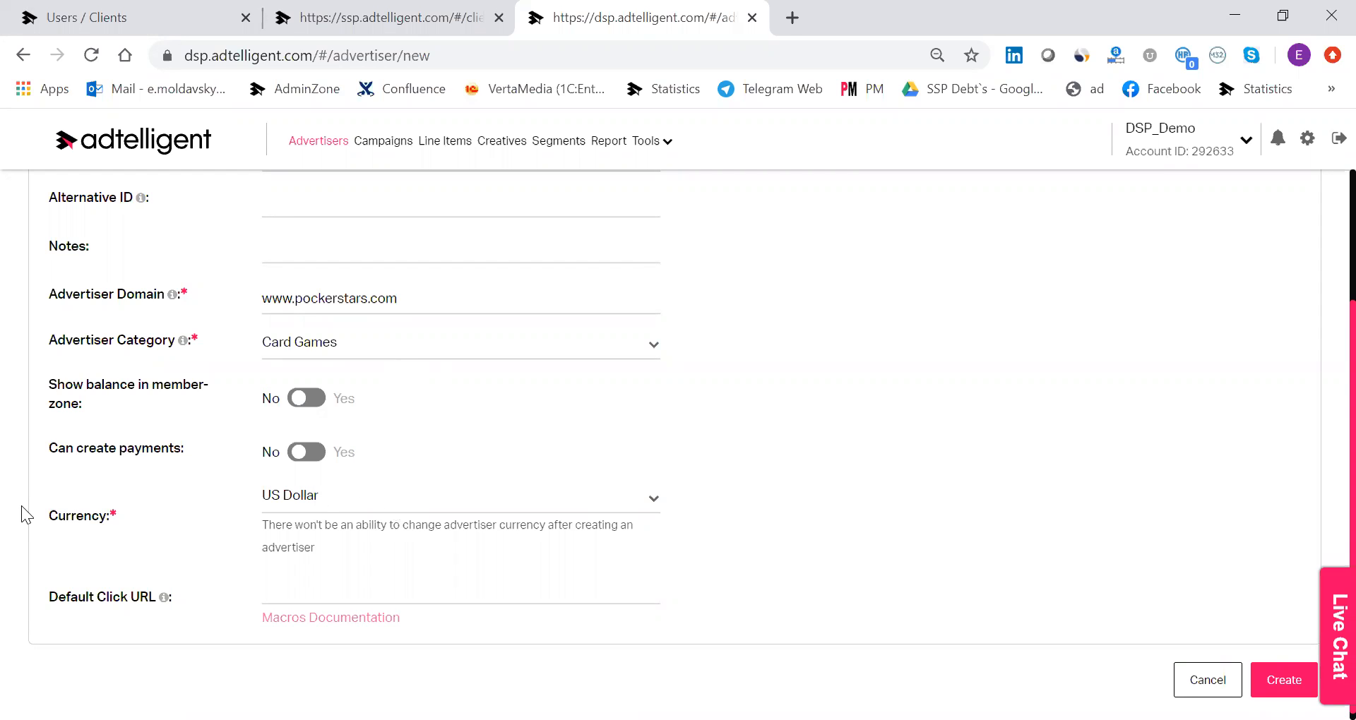
scroll(538, 601, "down", 1)
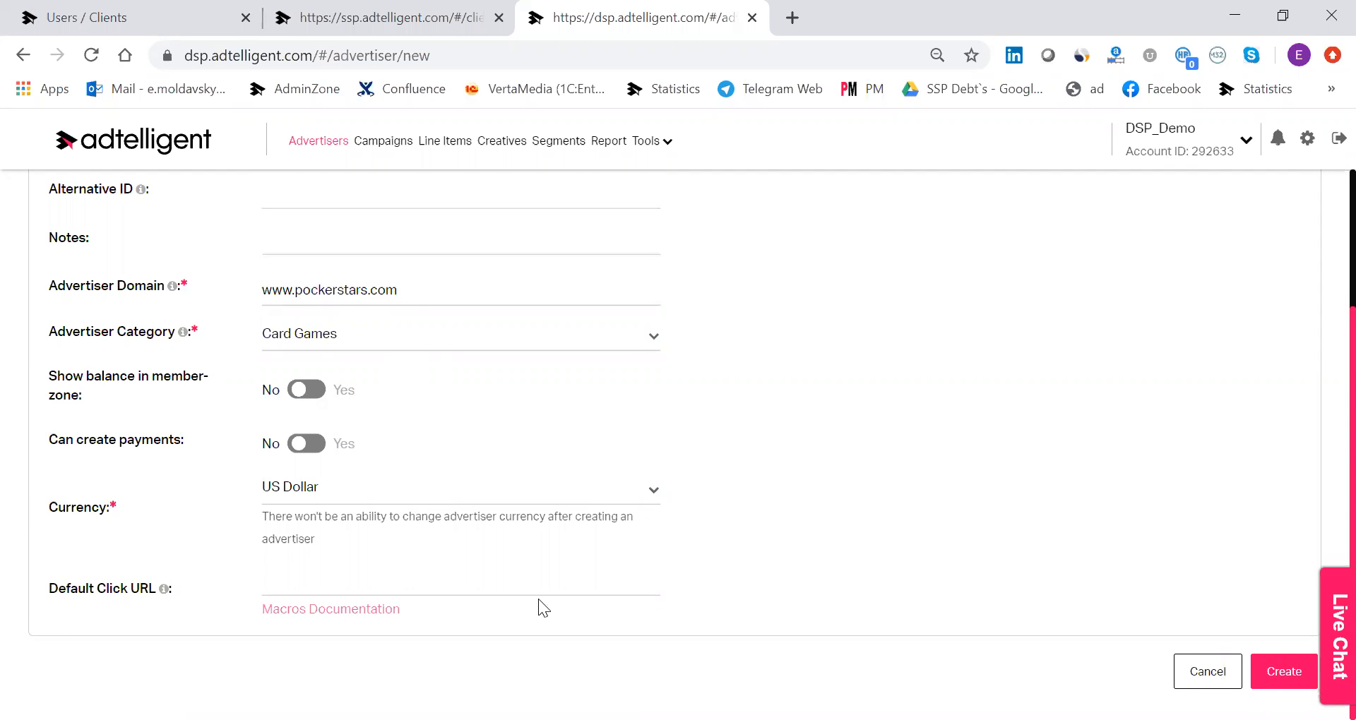
scroll(756, 443, "up", 3)
scroll(761, 430, "down", 3)
left_click(1277, 674)
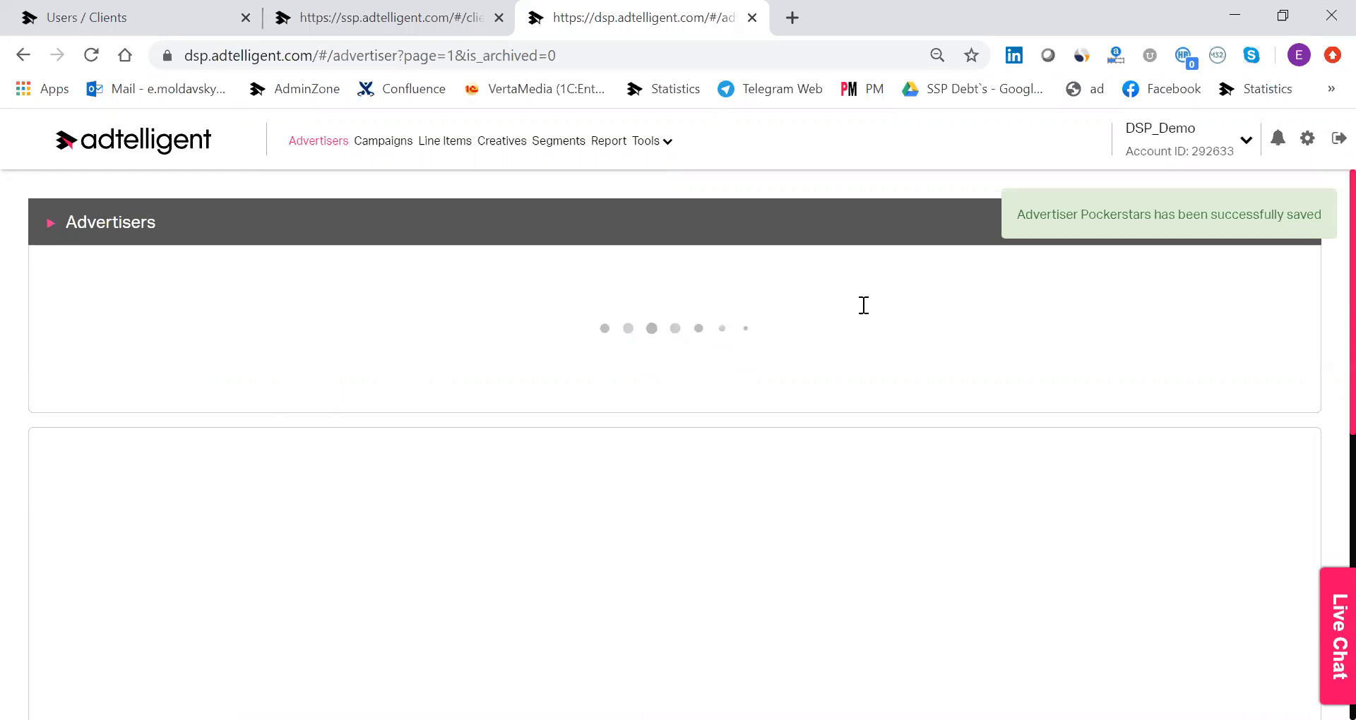
Open the newly created Pockerstars advertiser for editing.
scroll(208, 387, "down", 3)
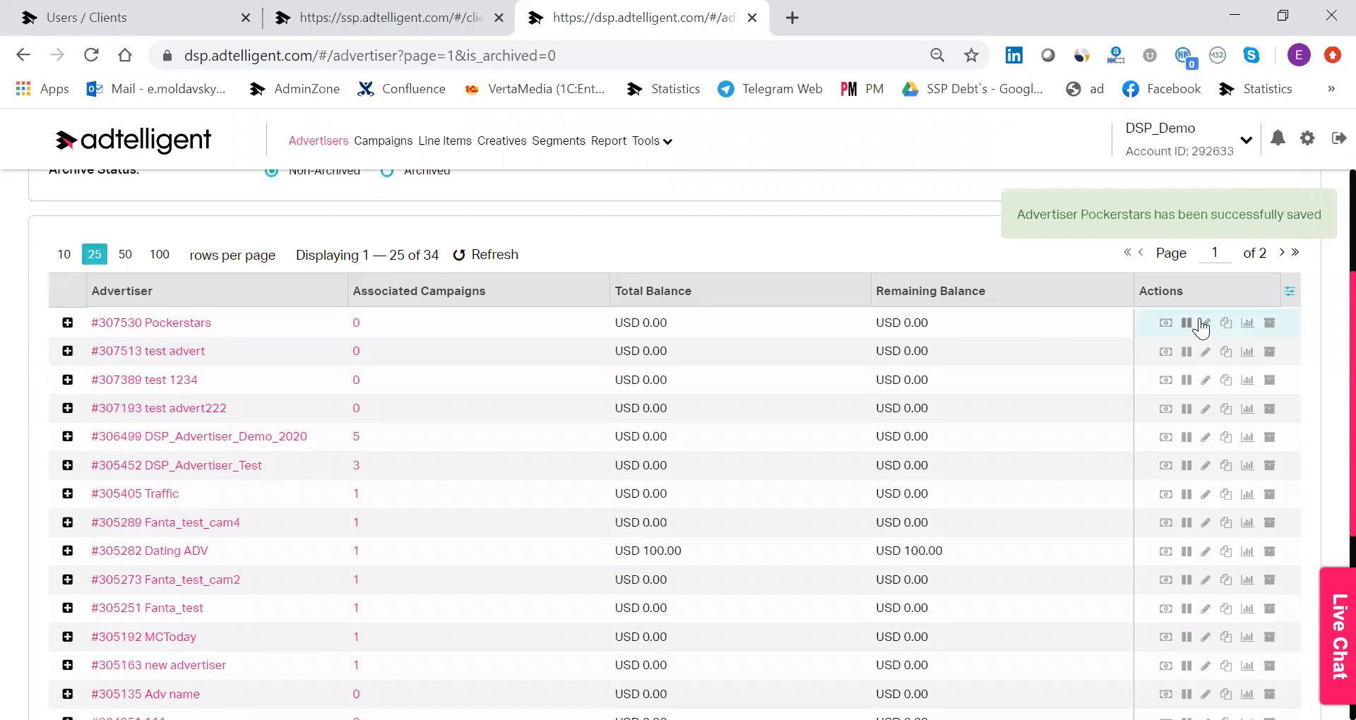
left_click(1208, 325)
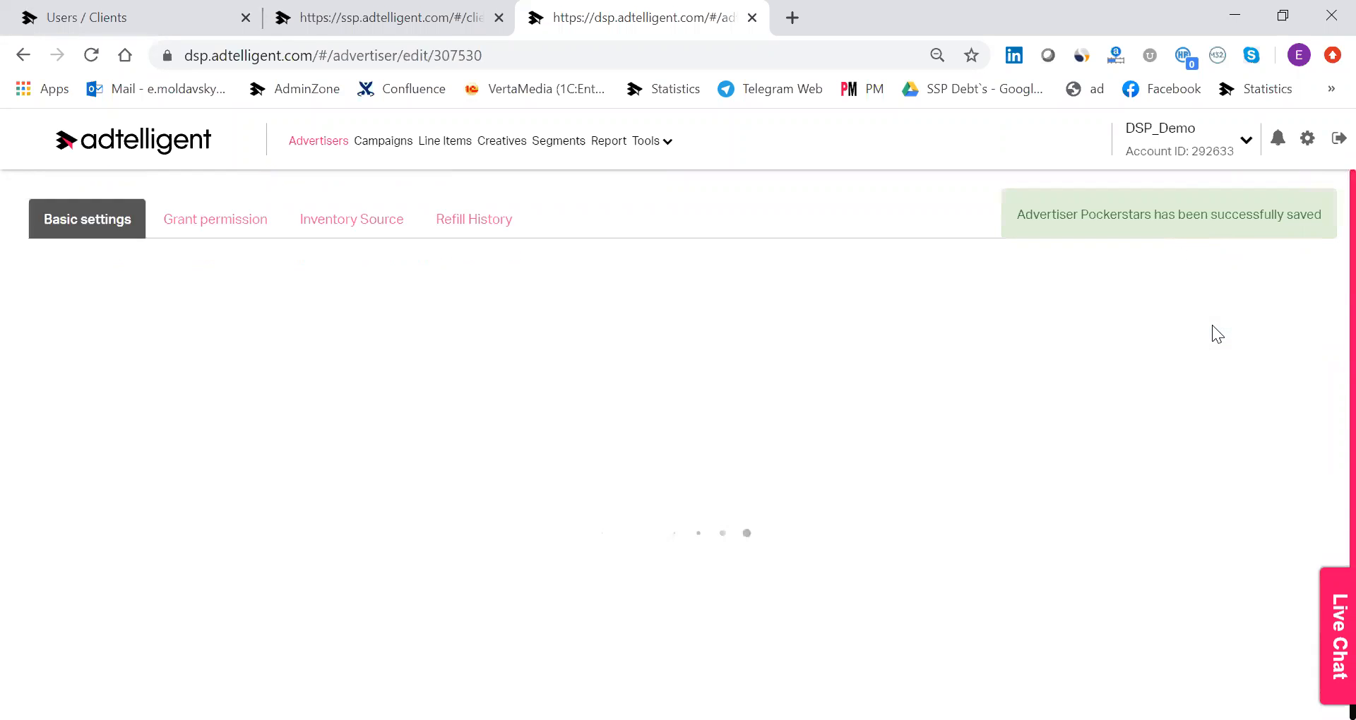
scroll(631, 384, "up", 1)
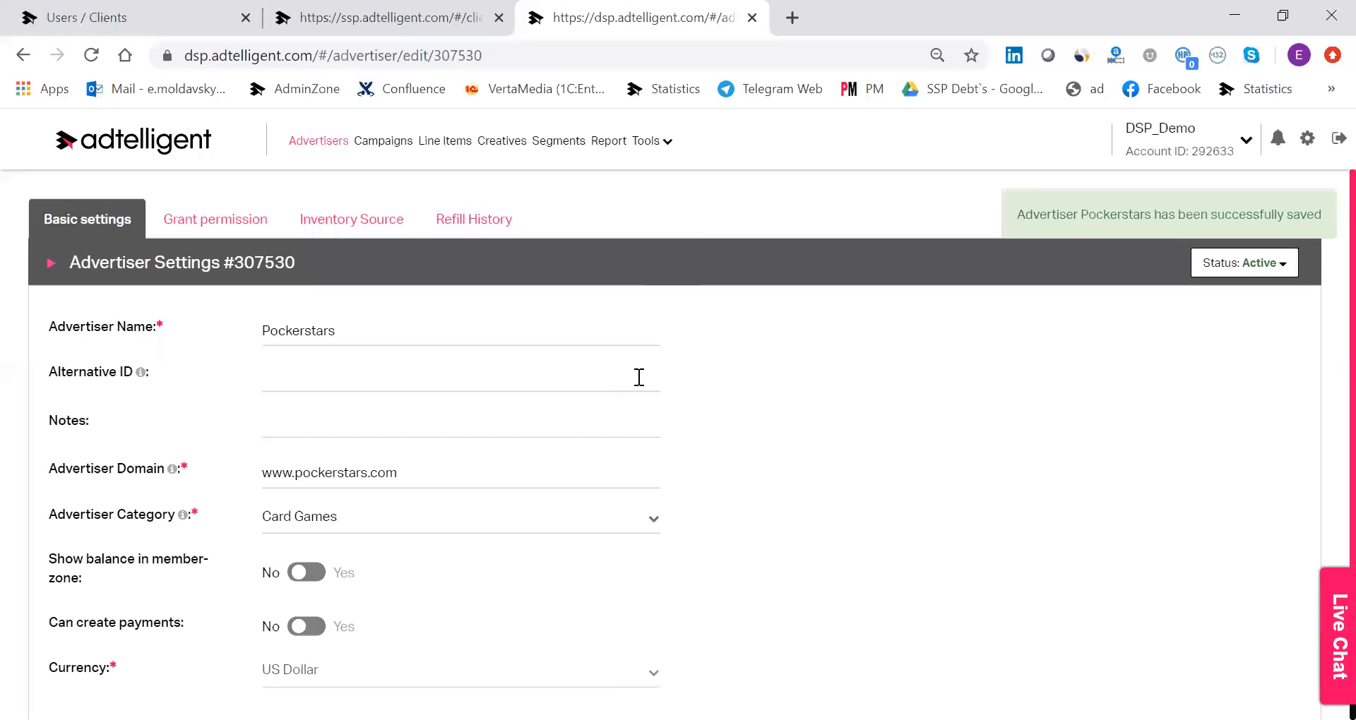
Grant Admin access to the Pockerstars advertiser for the contact's email address and check the list of permitted users.
left_click(218, 222)
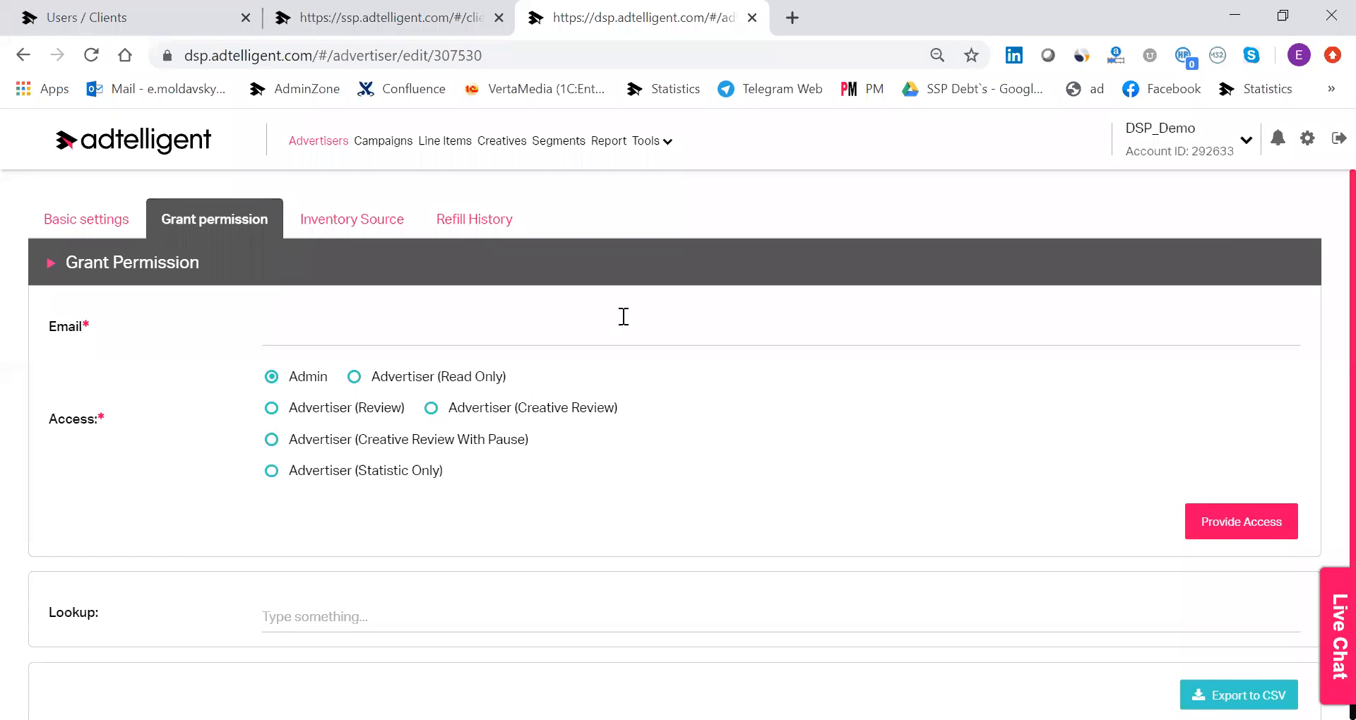
left_click(523, 343)
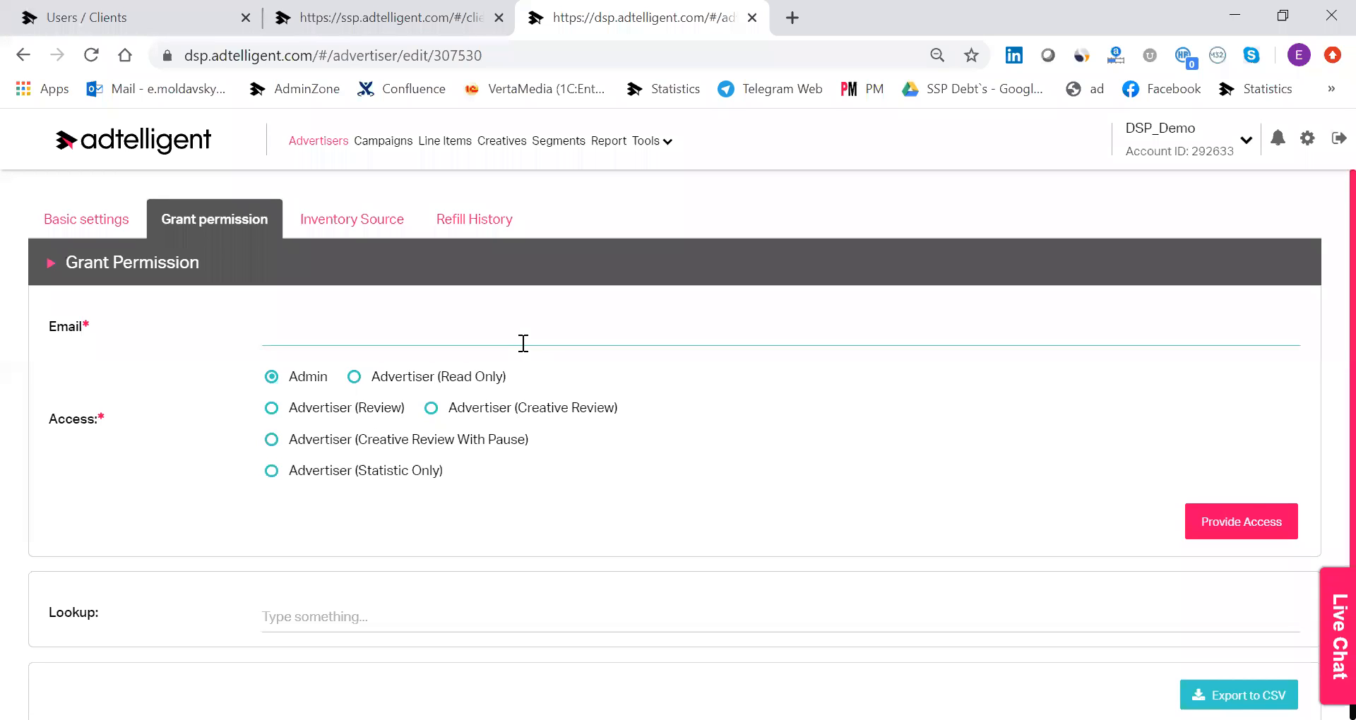
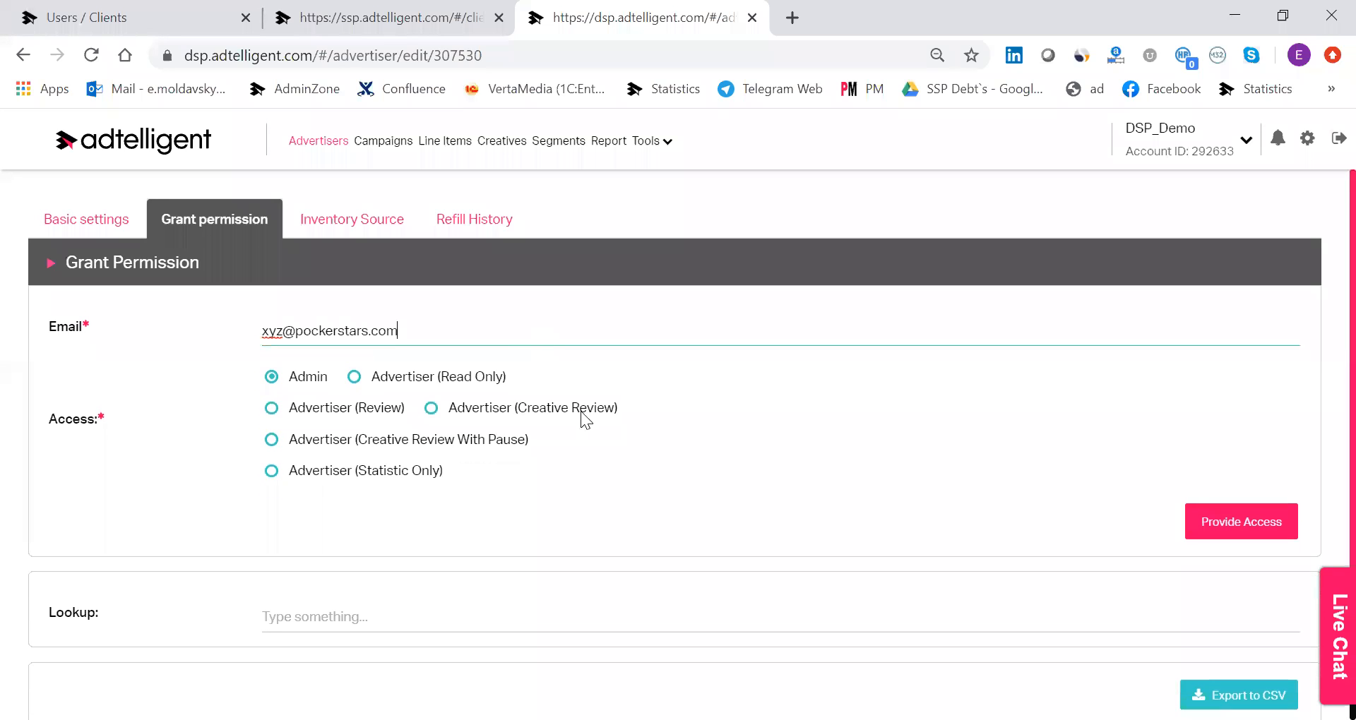
left_click(1265, 534)
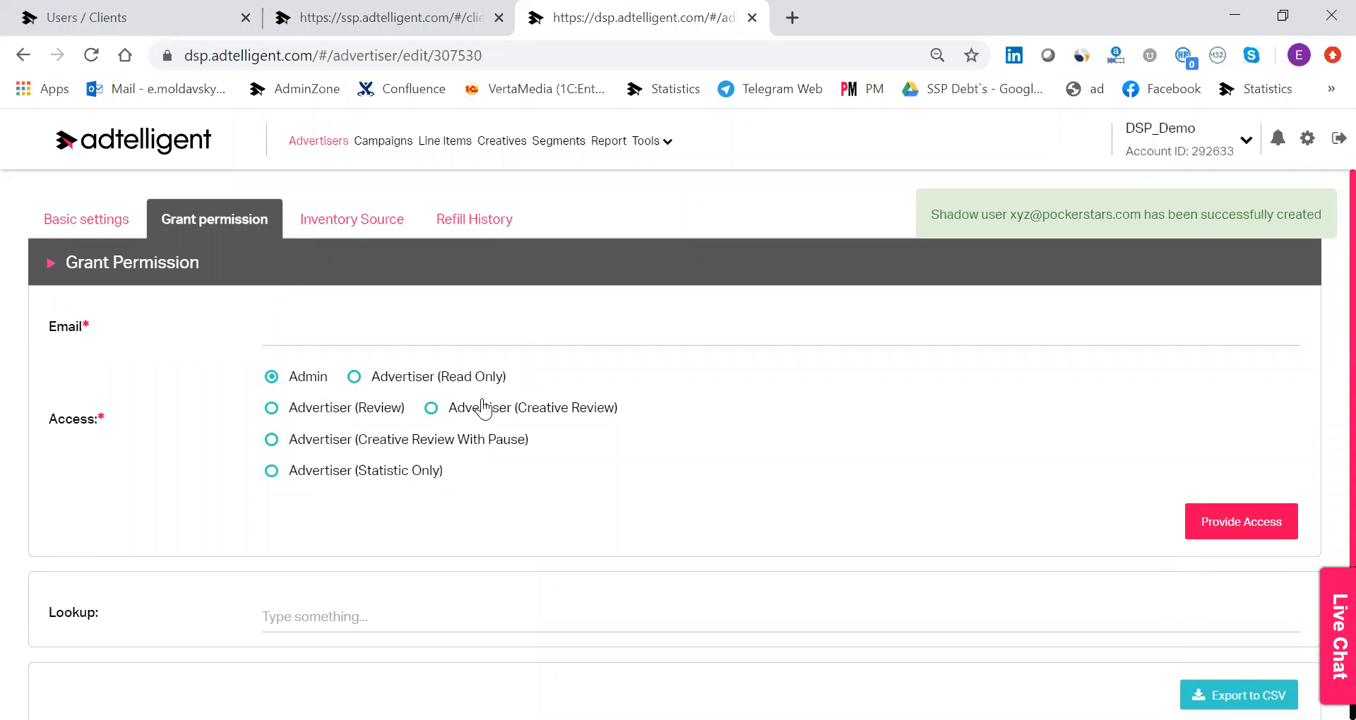
scroll(486, 415, "down", 3)
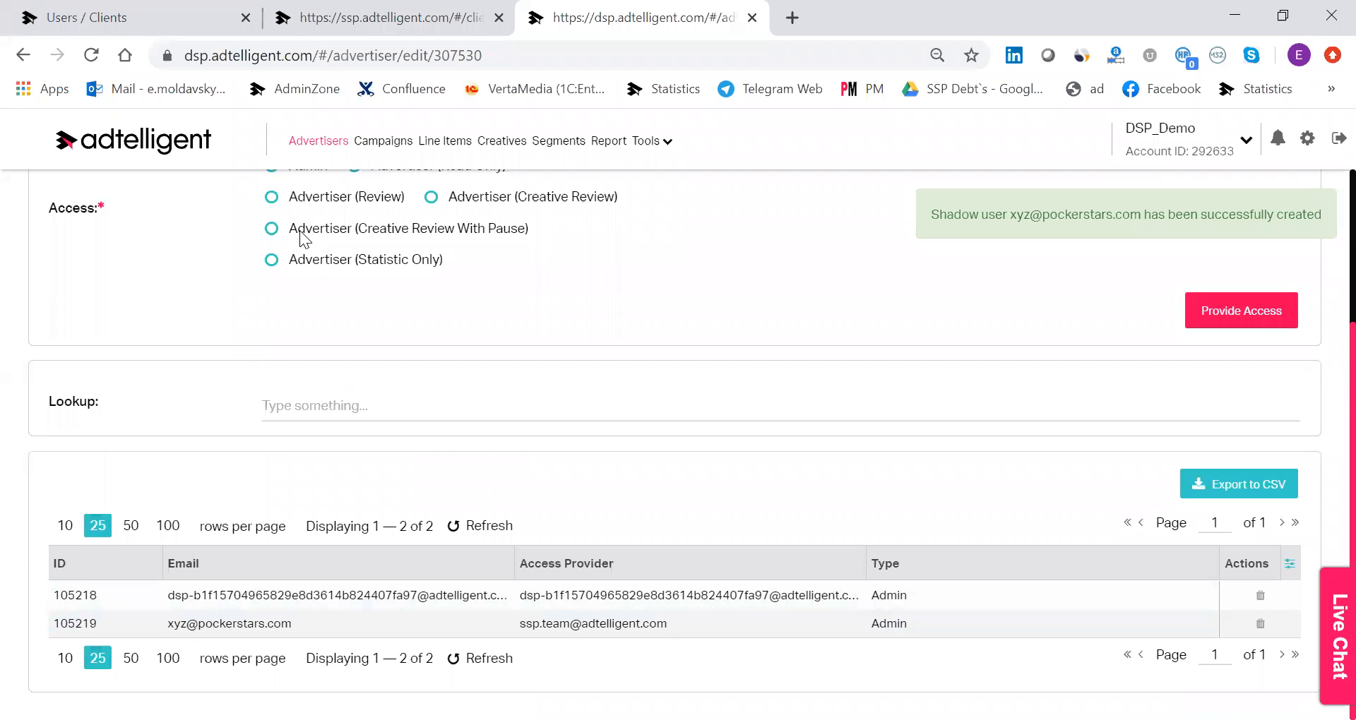
scroll(628, 422, "up", 3)
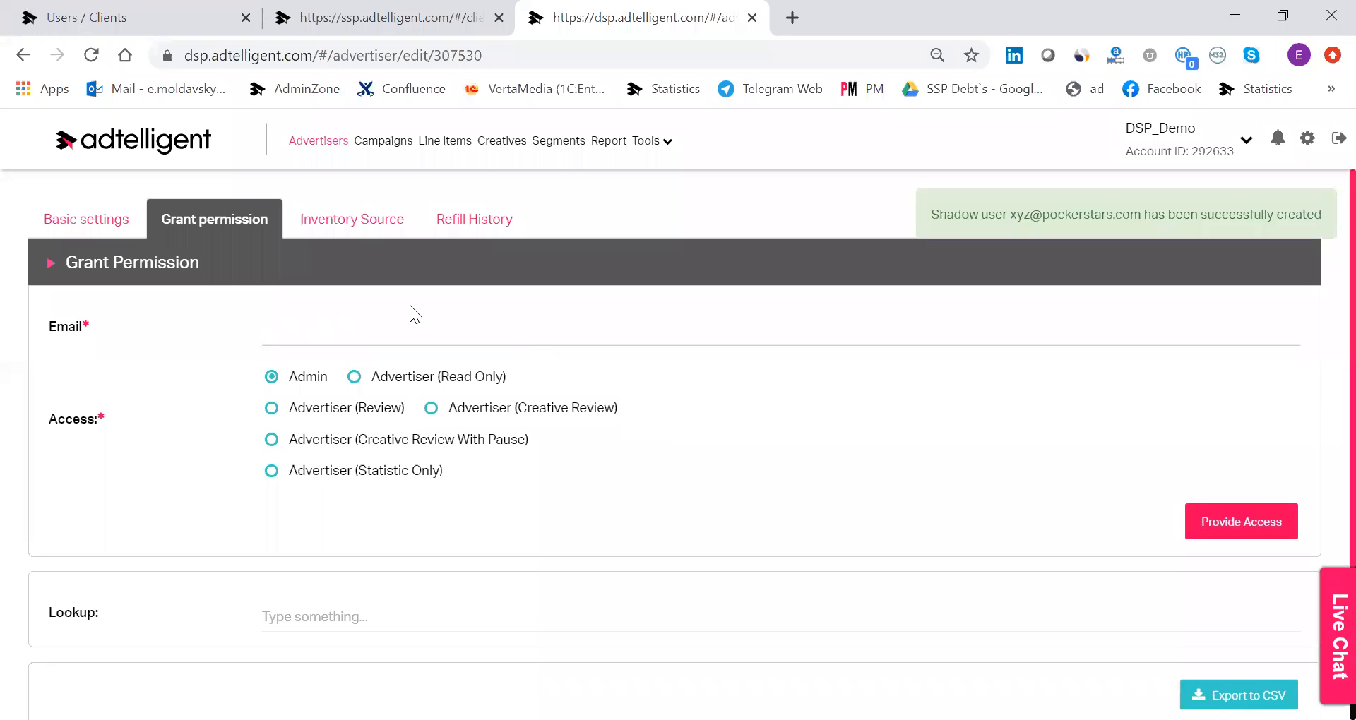
Enable the Adtelligent, DaoPush_Push and Trafficshop_POP_DNT inventory sources for the Pockerstars advertiser.
left_click(374, 221)
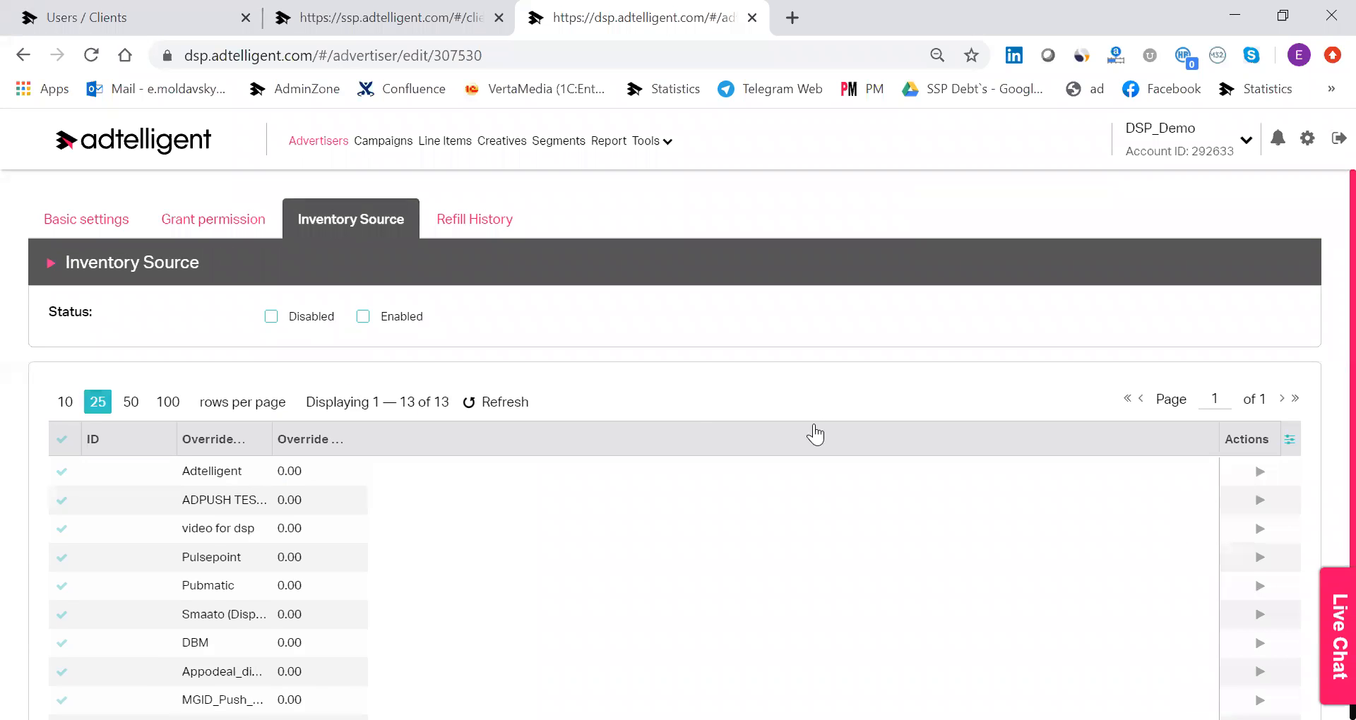
scroll(814, 409, "down", 3)
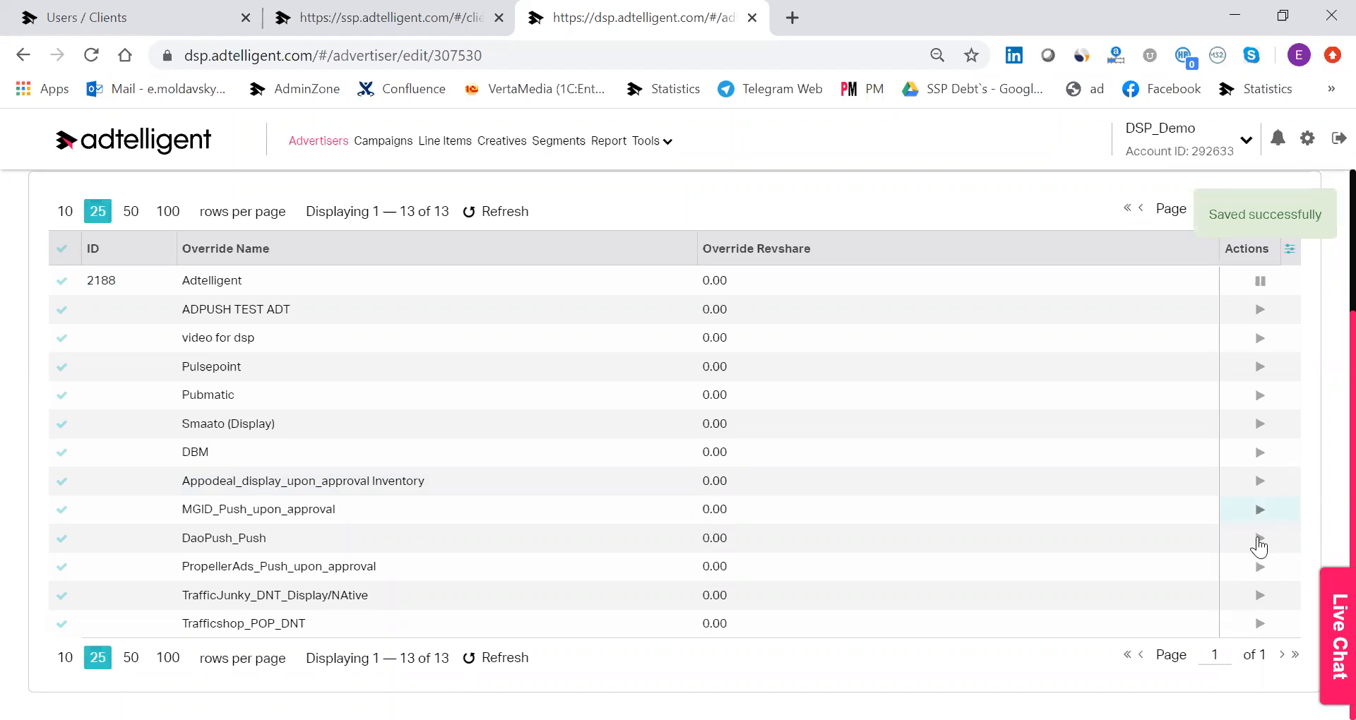
left_click(1262, 539)
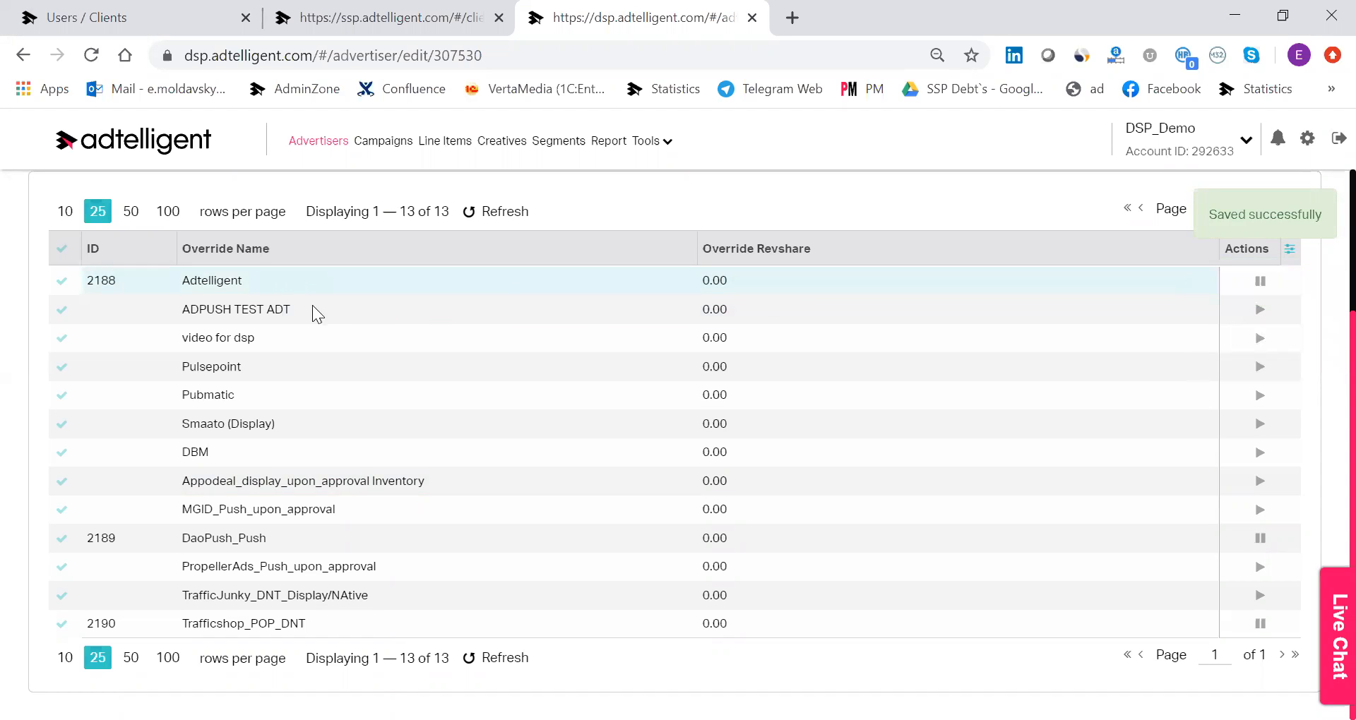
scroll(348, 315, "up", 3)
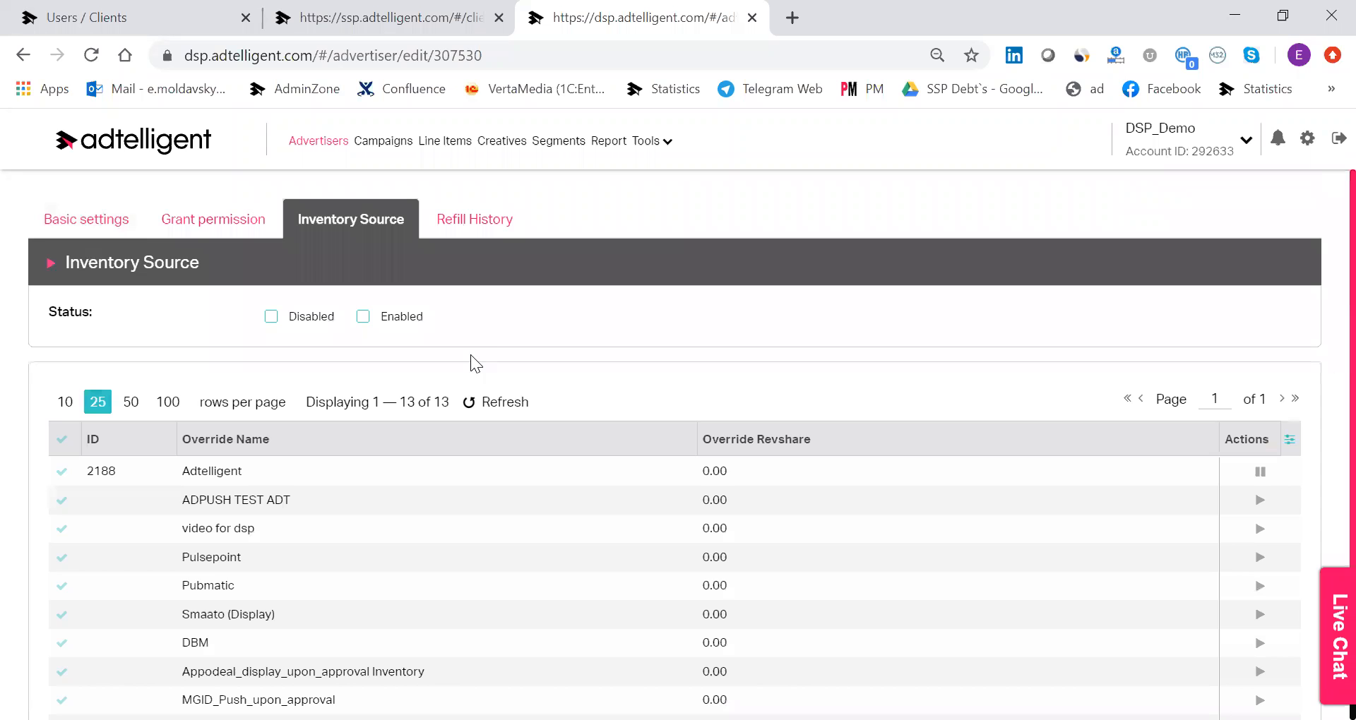
scroll(477, 363, "down", 3)
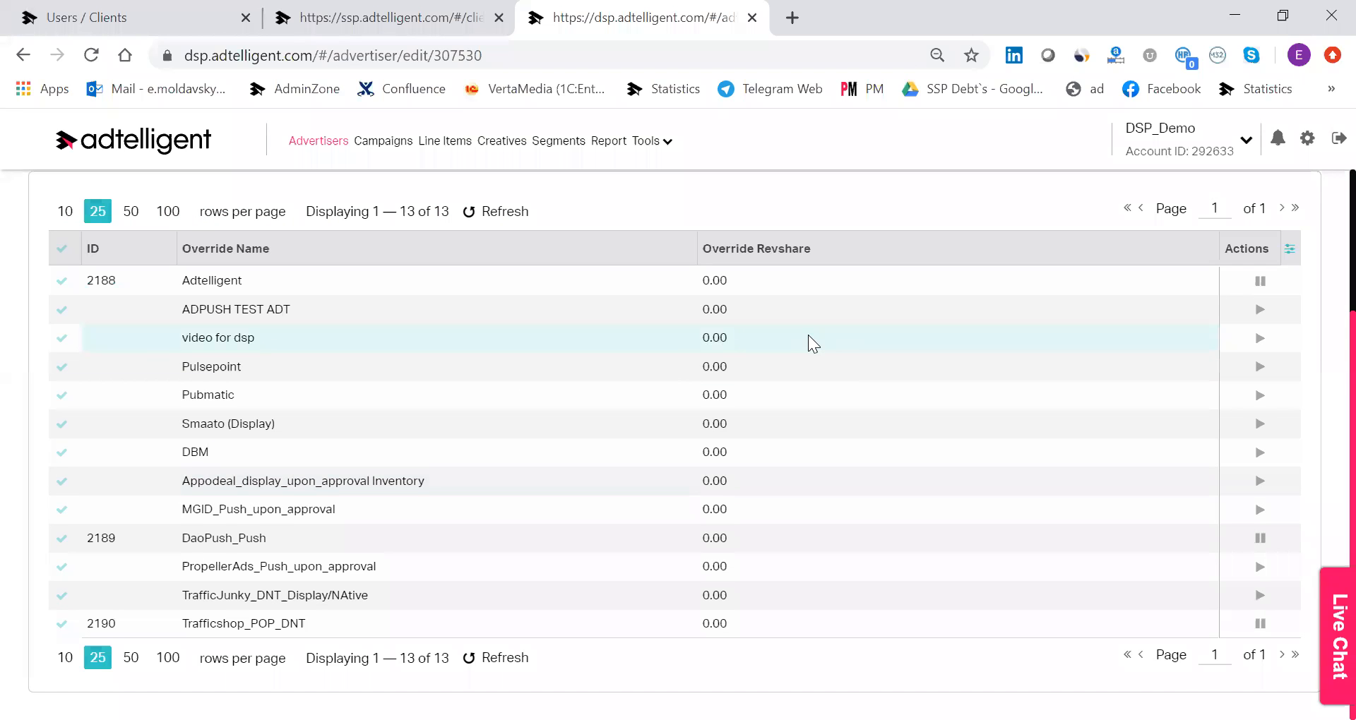
scroll(808, 335, "up", 3)
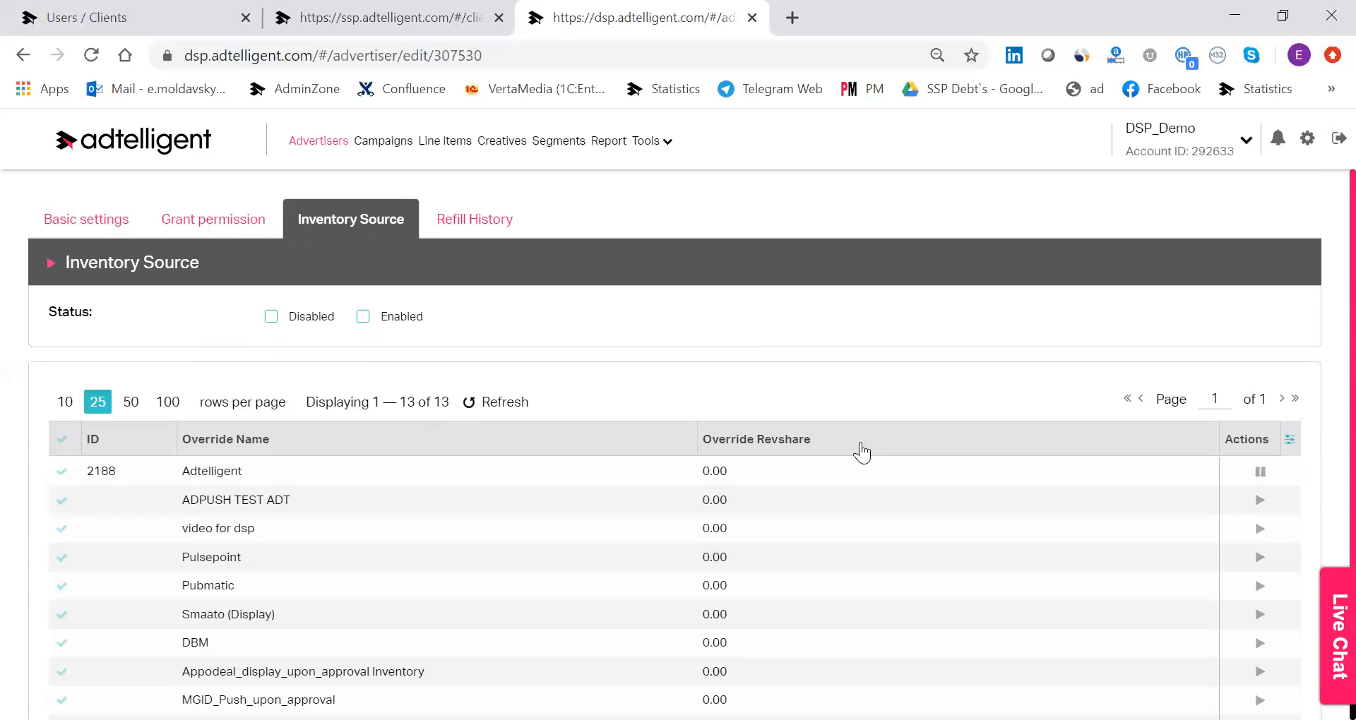
Review the Pockerstars advertiser's inventory source list and open its refill history.
scroll(1165, 551, "down", 3)
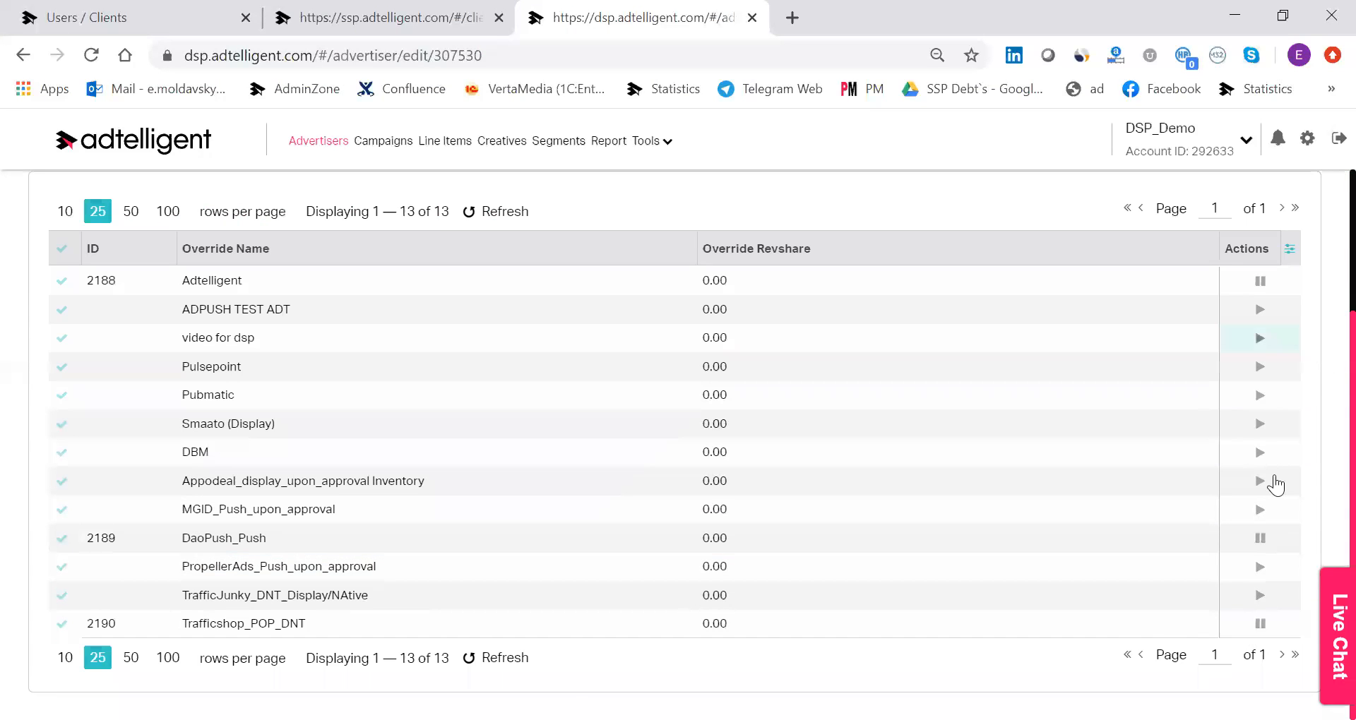
scroll(385, 300, "up", 3)
left_click(475, 220)
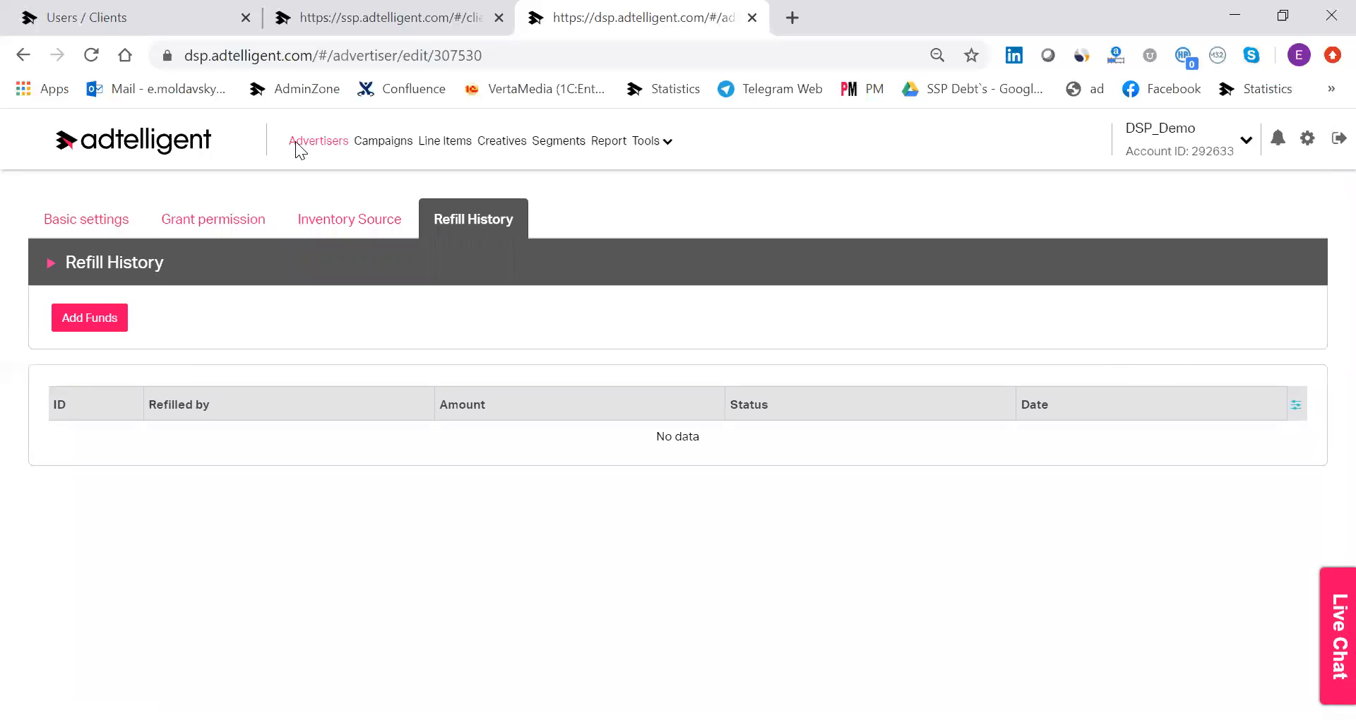
Open the campaigns list and examine its budget, spend, date and associated line item columns.
left_click(410, 145)
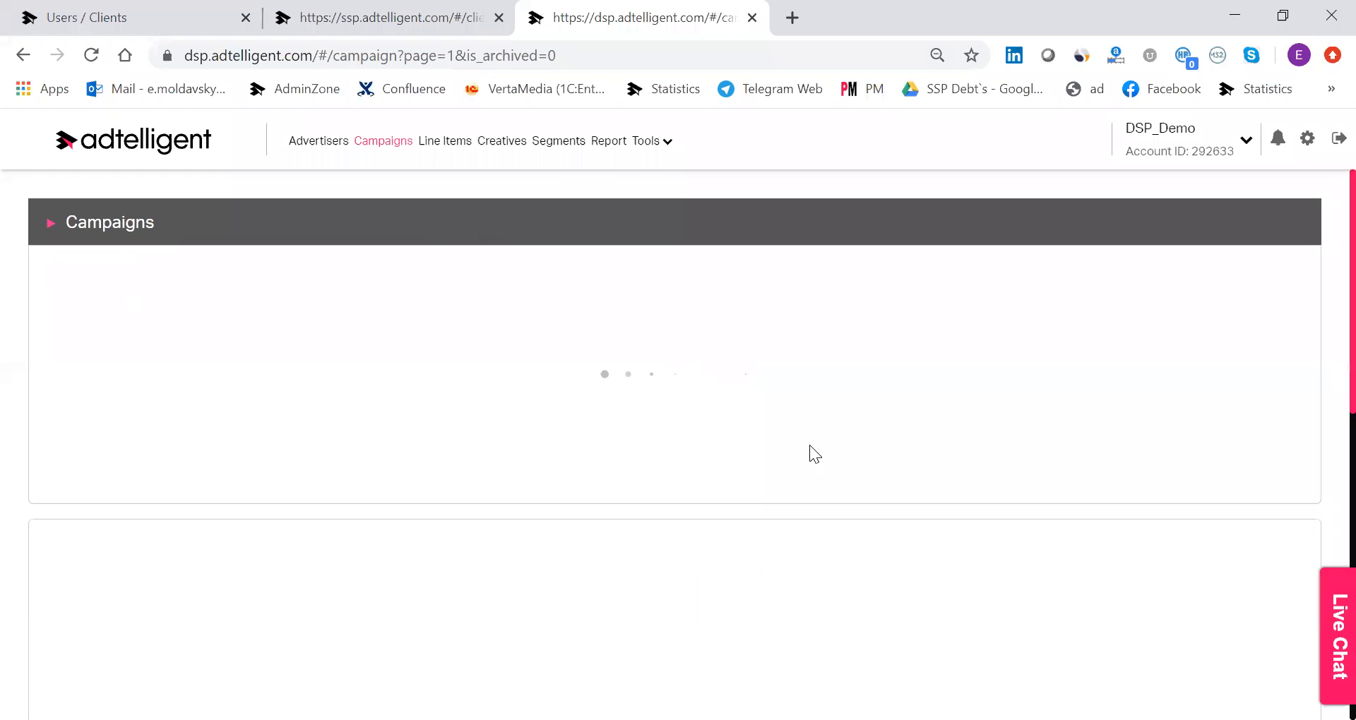
scroll(685, 528, "down", 3)
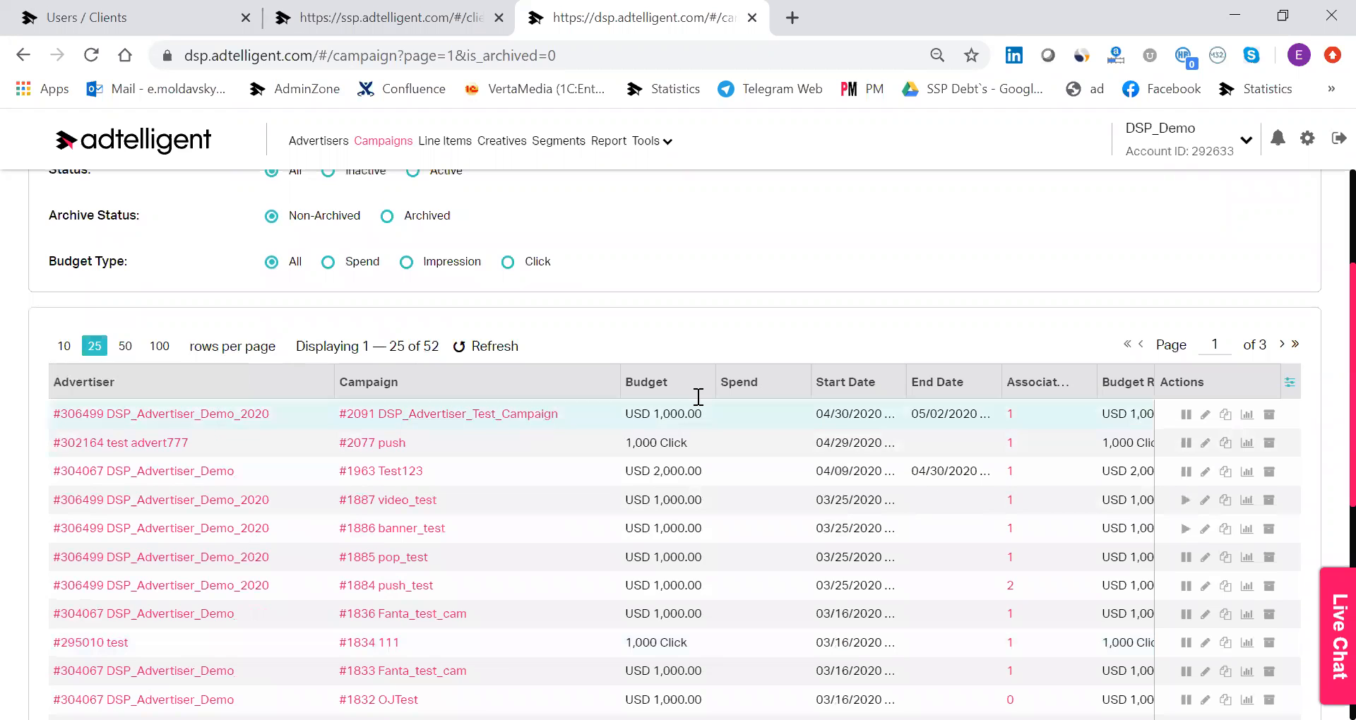
left_click_drag(626, 416, 825, 408)
left_click(825, 408)
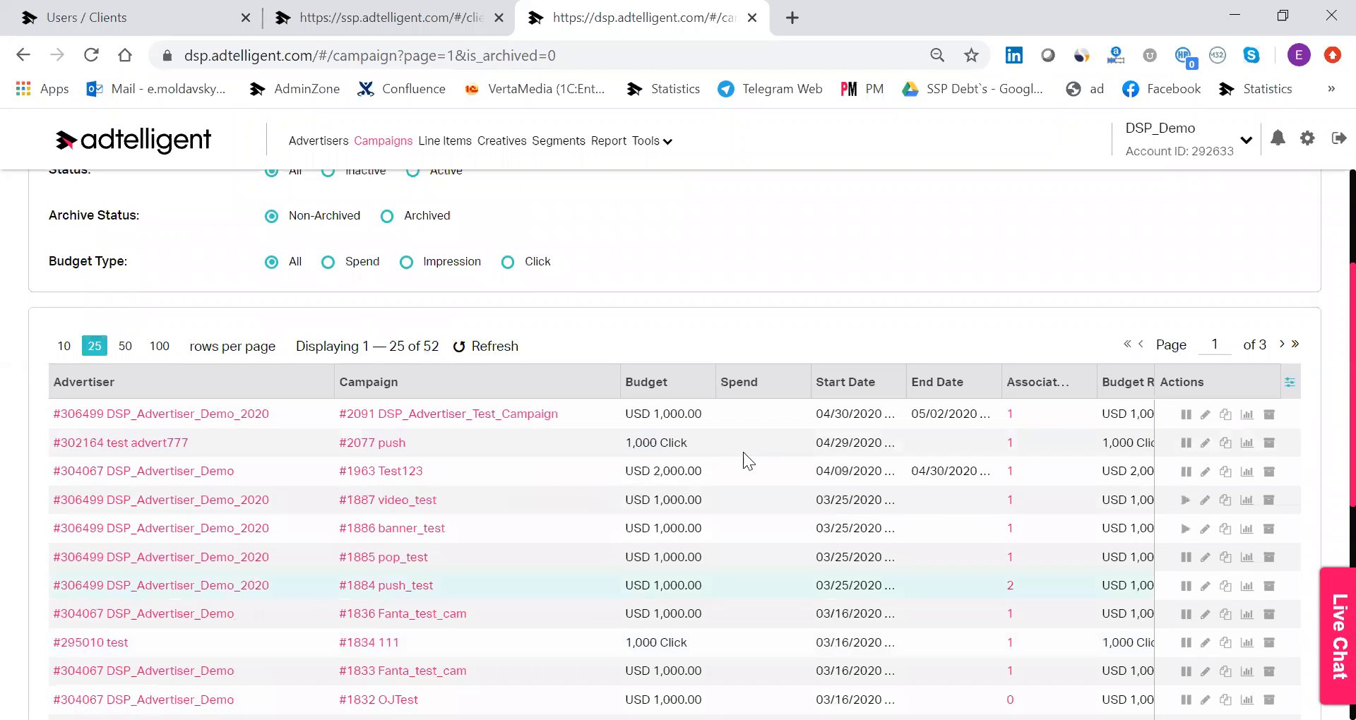
left_click_drag(1088, 405, 1068, 425)
left_click(1133, 417)
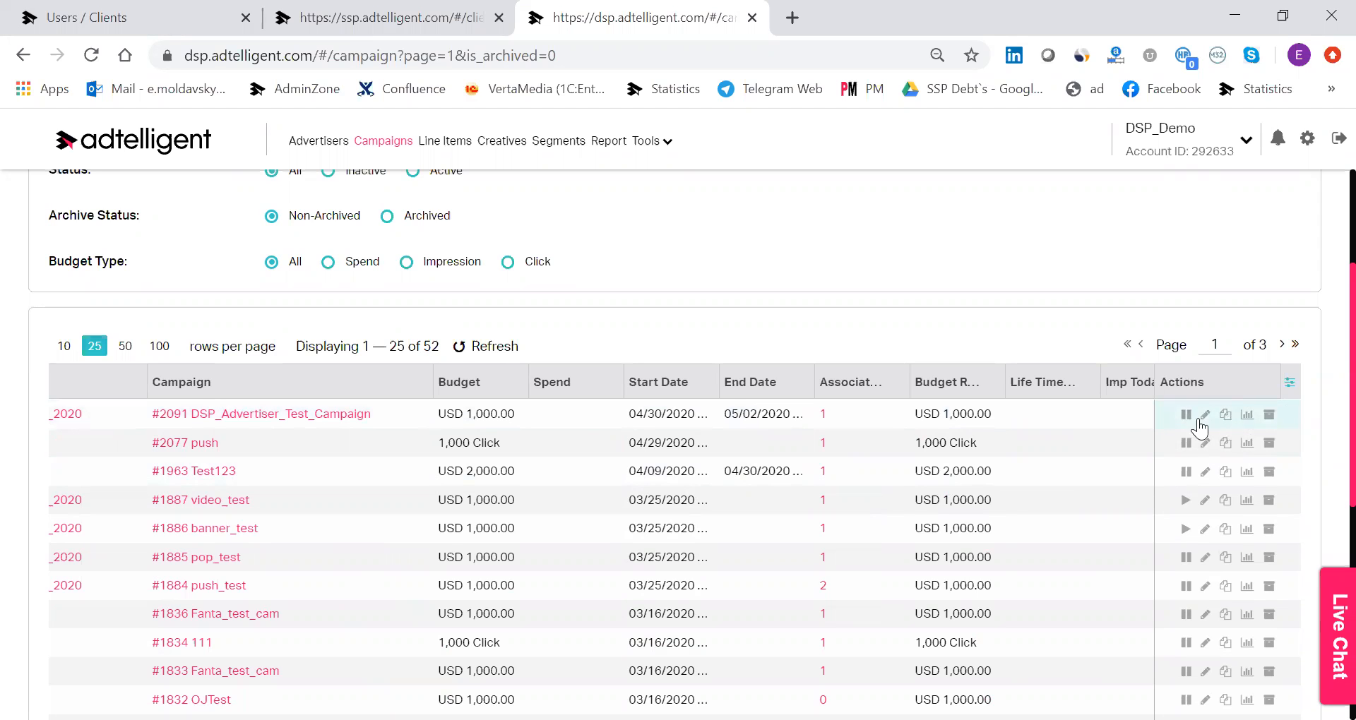
Start a new campaign and assign it to the Pockerstars advertiser.
scroll(1172, 427, "up", 3)
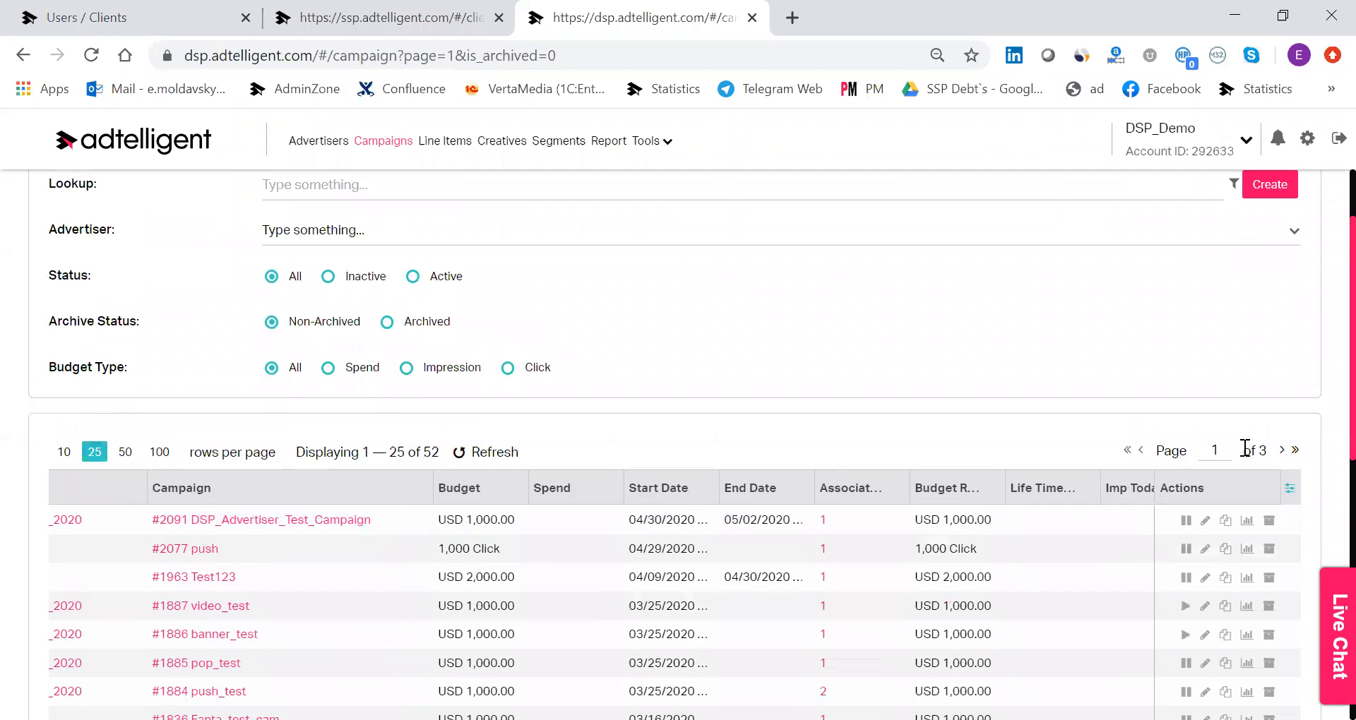
left_click(1270, 291)
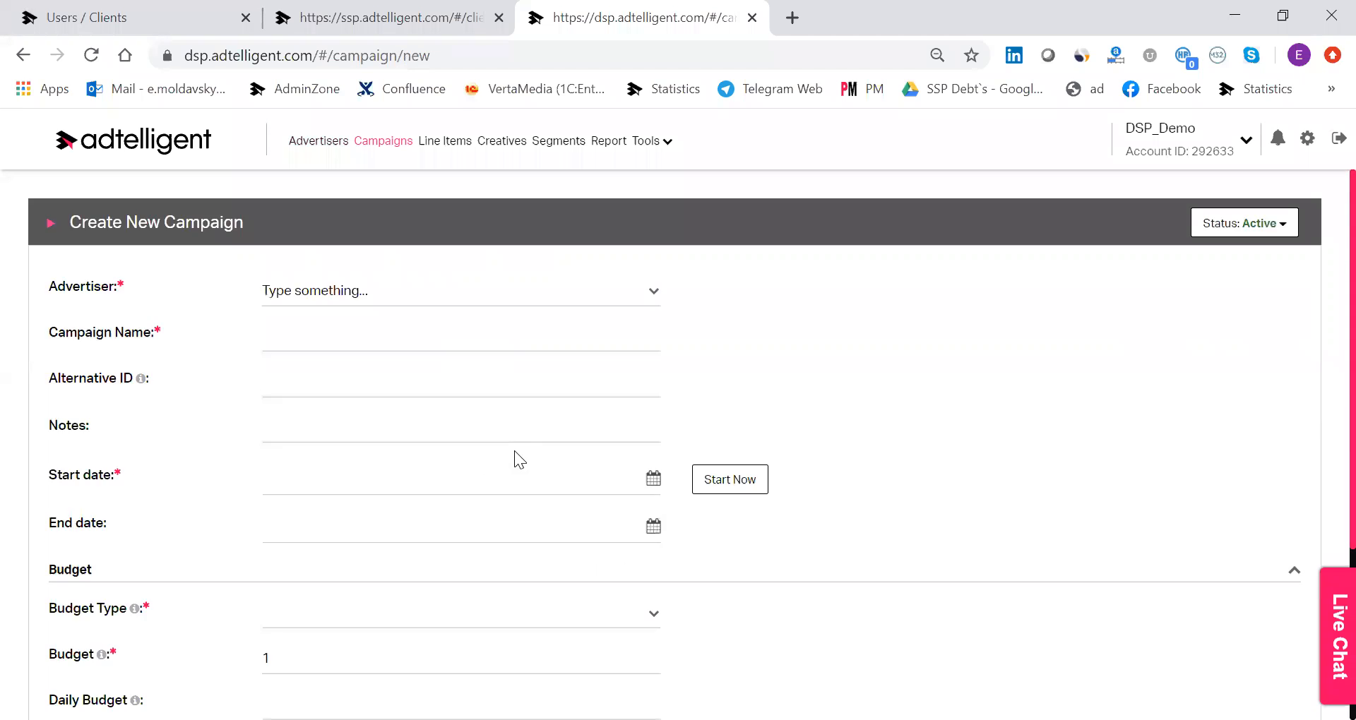
left_click(268, 295)
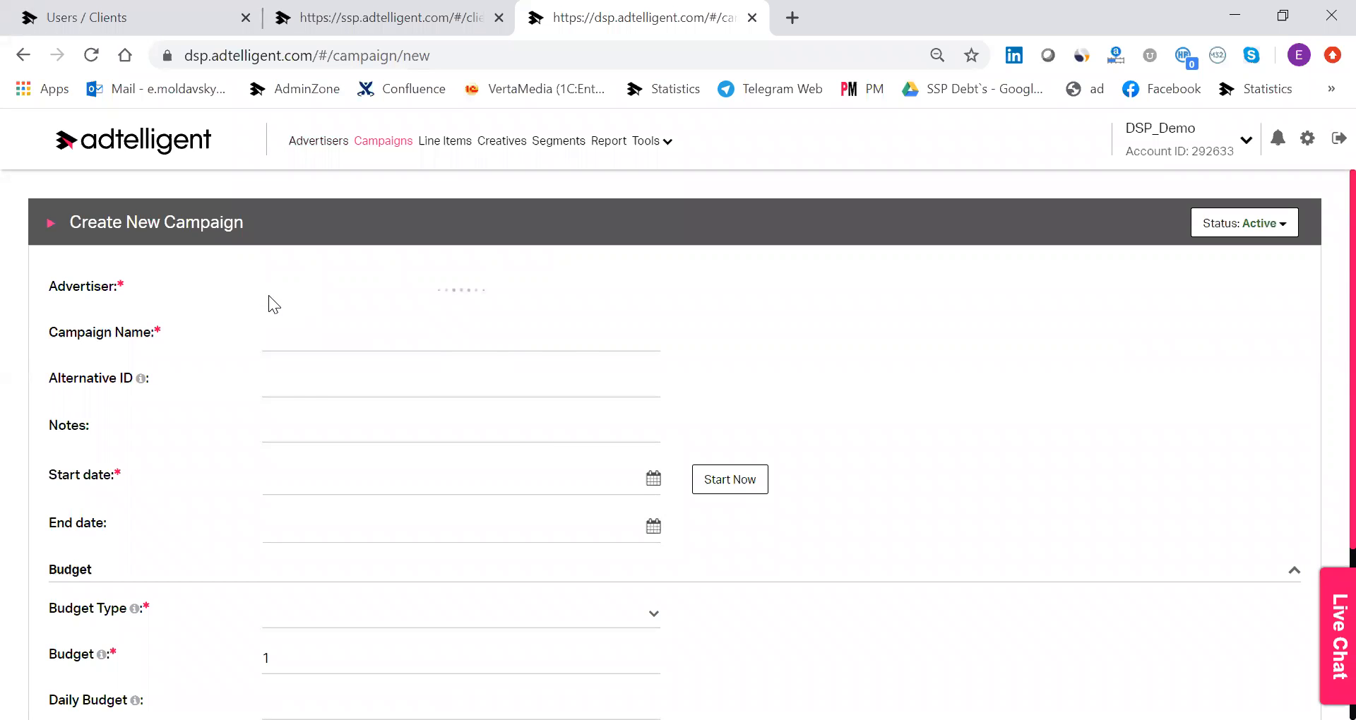
type("pc")
type("cket")
type("s")
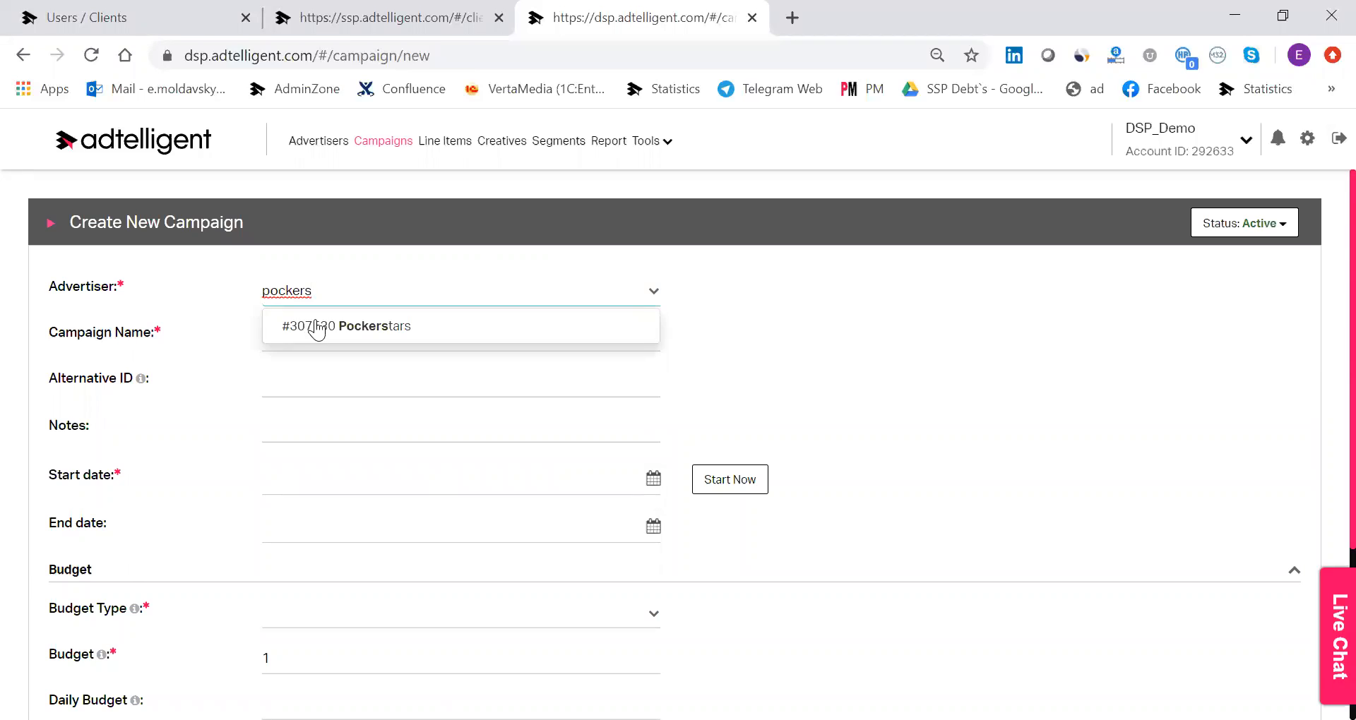
left_click(318, 323)
Name the campaign "premium offer" and set its start date to the current date and time.
left_click(377, 342)
type("po")
key("BackSpace")
key("BackSpace")
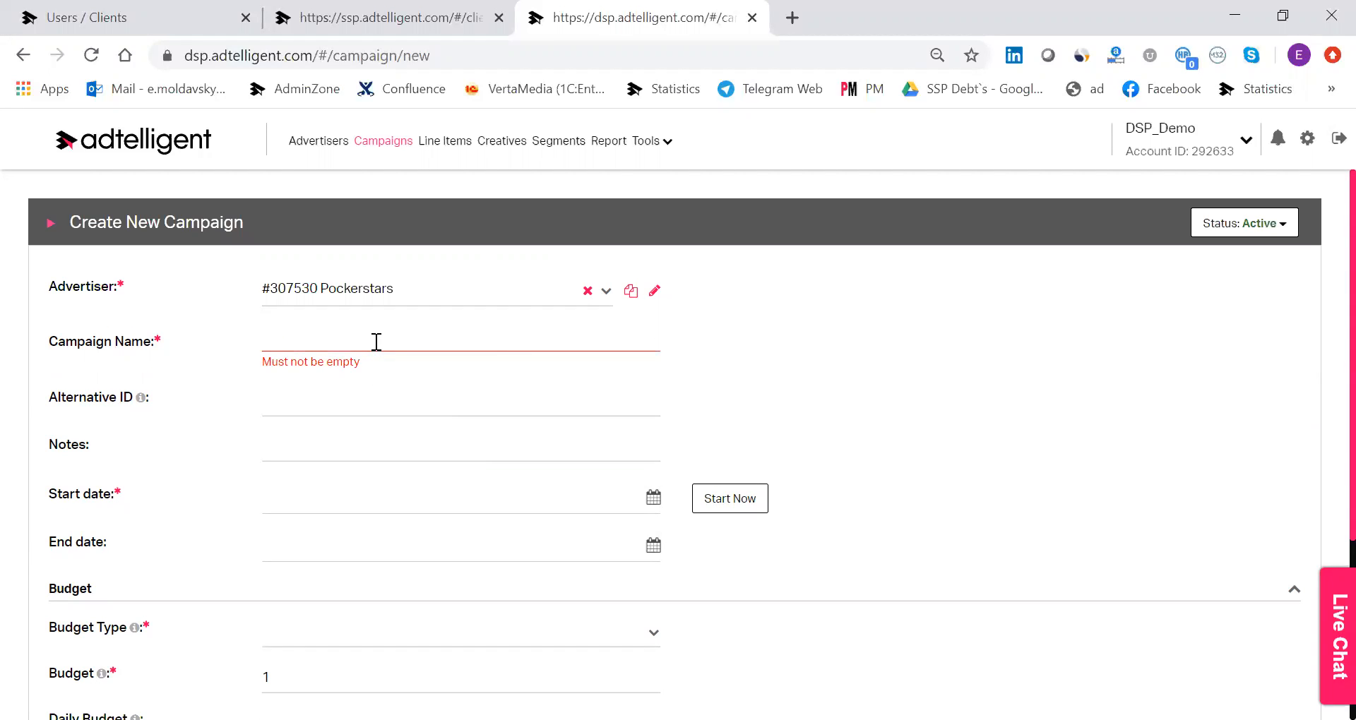
type("premun")
key("BackSpace")
key("BackSpace")
type("i")
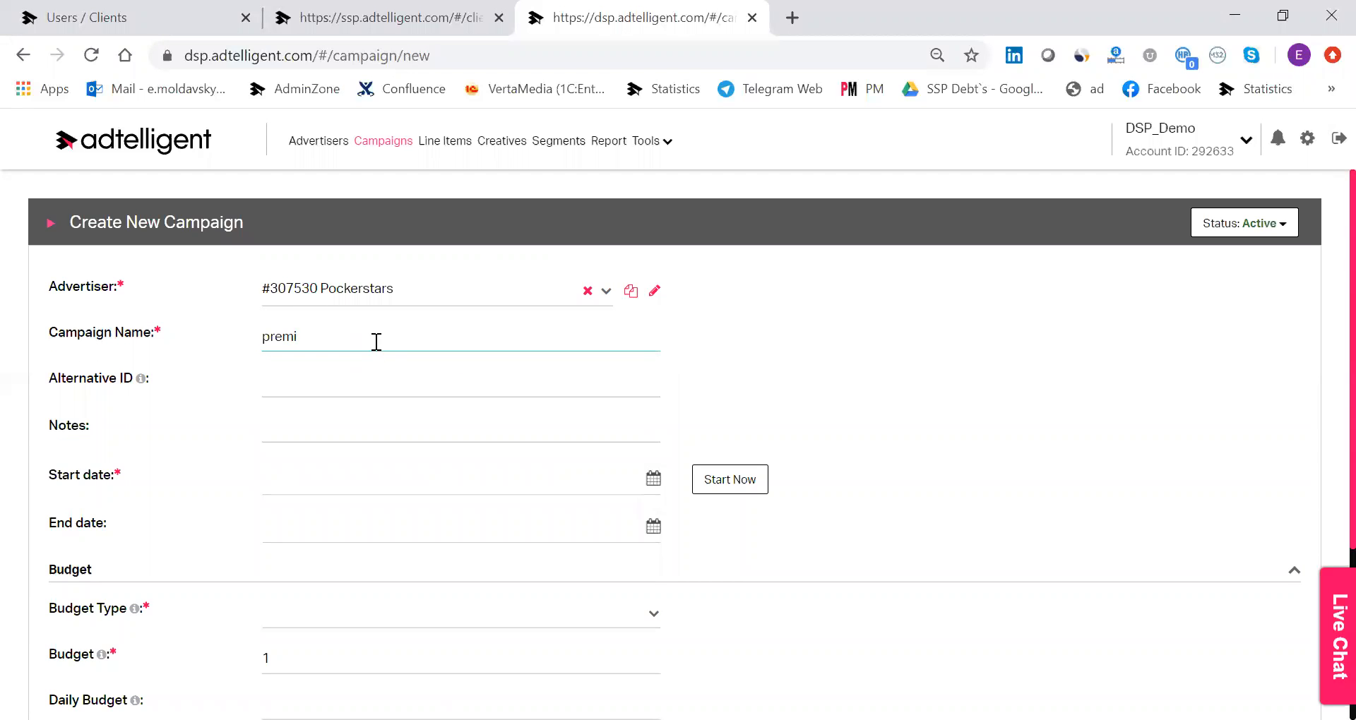
type("um offer")
left_click(728, 480)
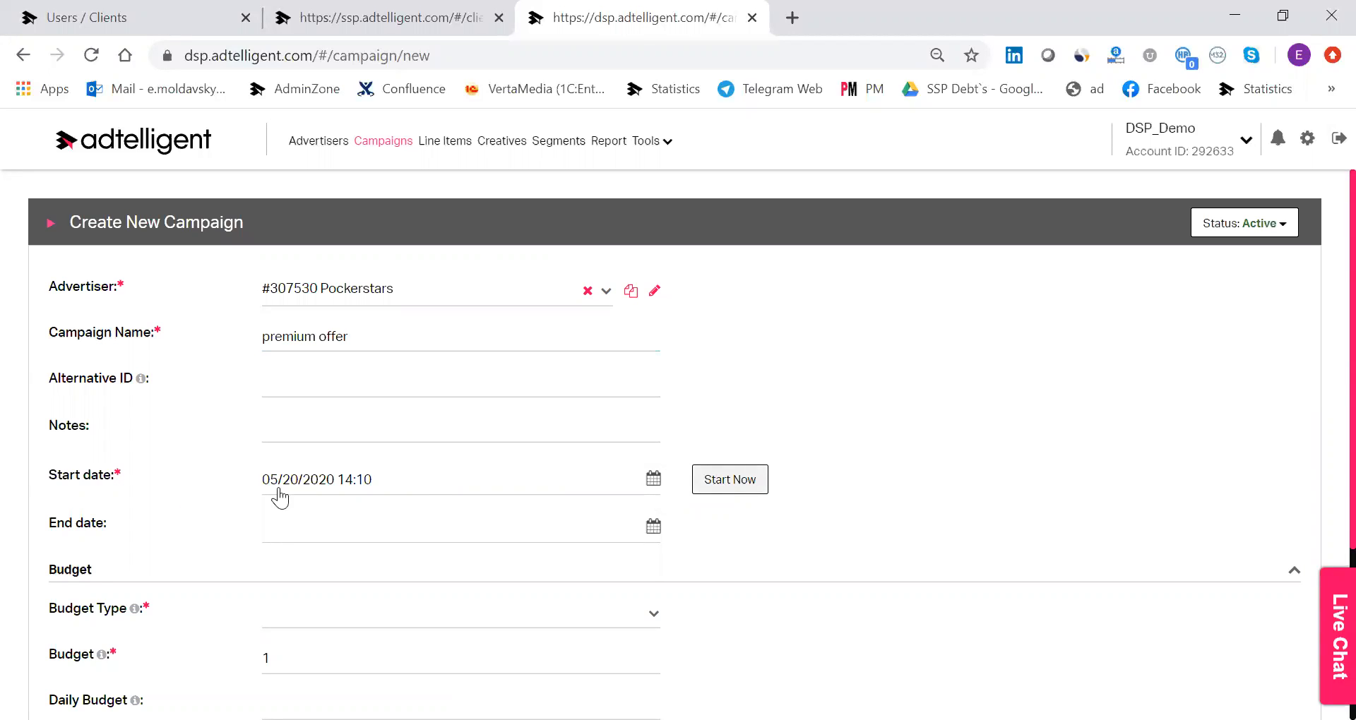
Set the campaign's budget type to Spend and its budget to 10,000 USD.
scroll(430, 484, "down", 3)
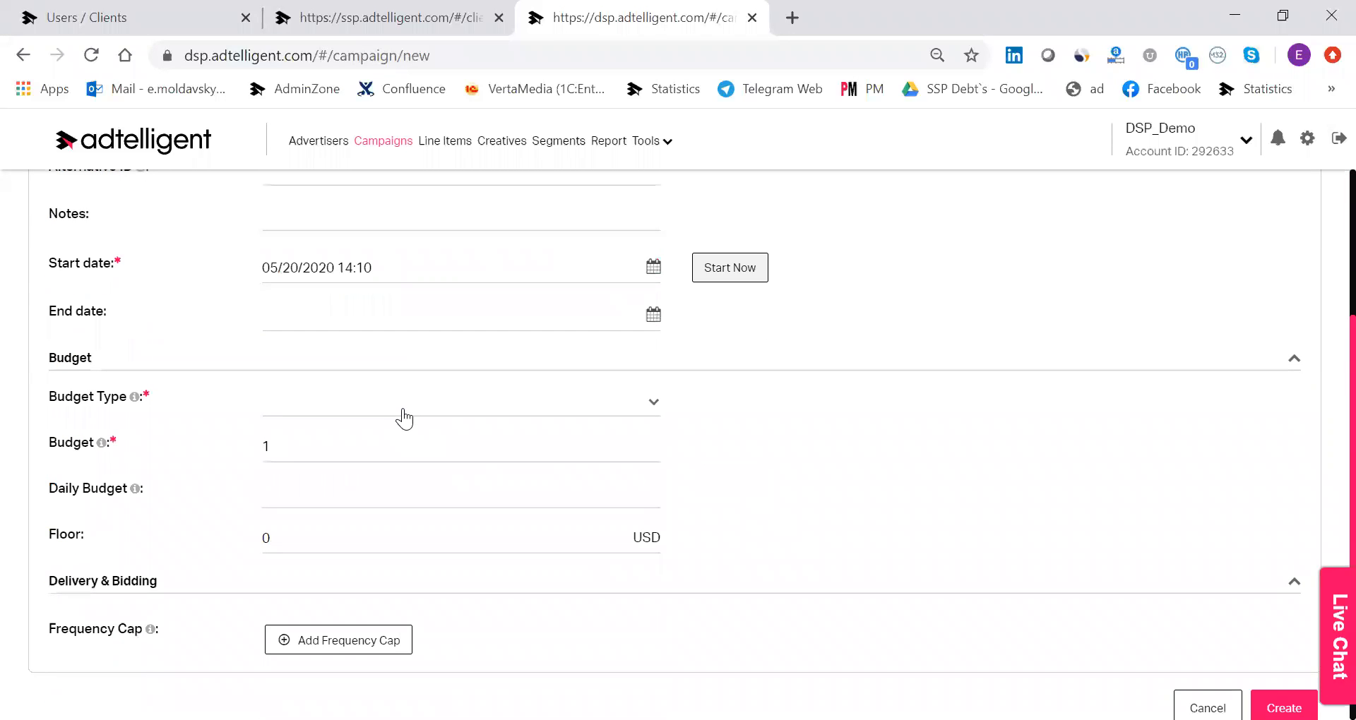
left_click(403, 411)
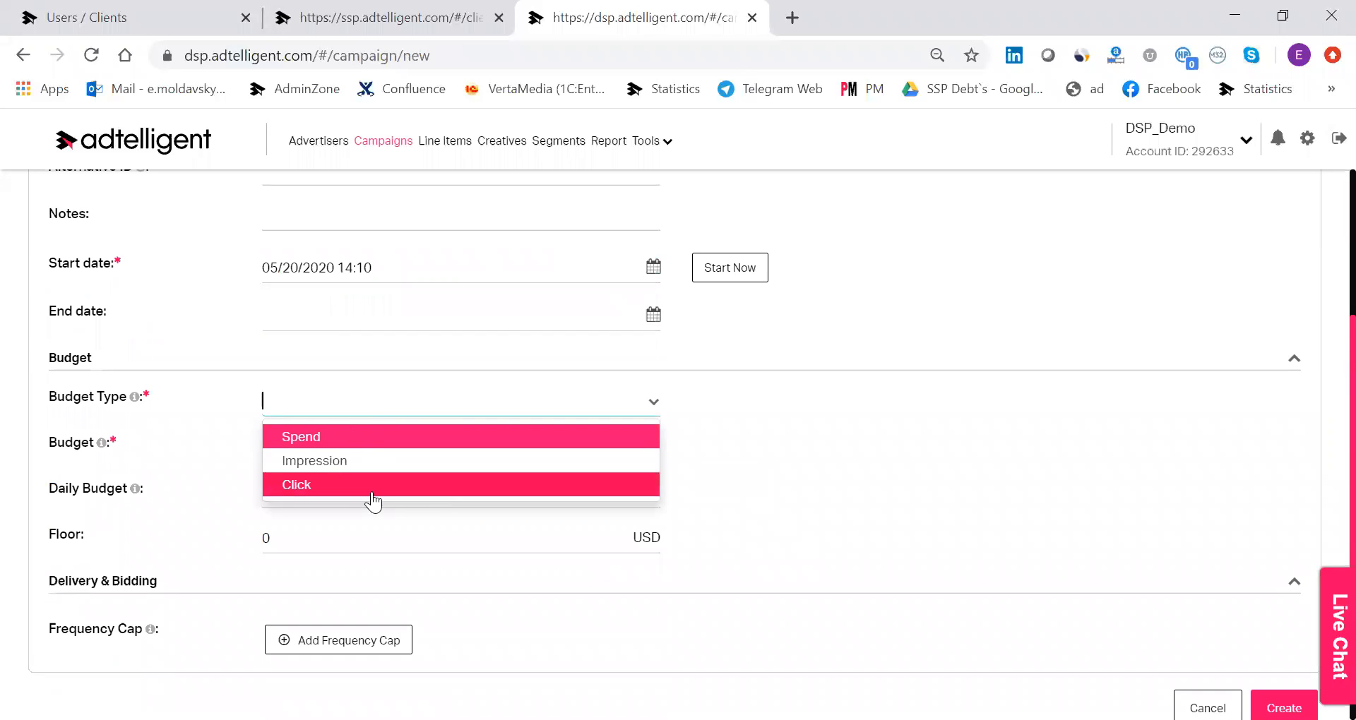
left_click(373, 494)
left_click(330, 417)
left_click_drag(333, 461, 342, 441)
left_click(342, 441)
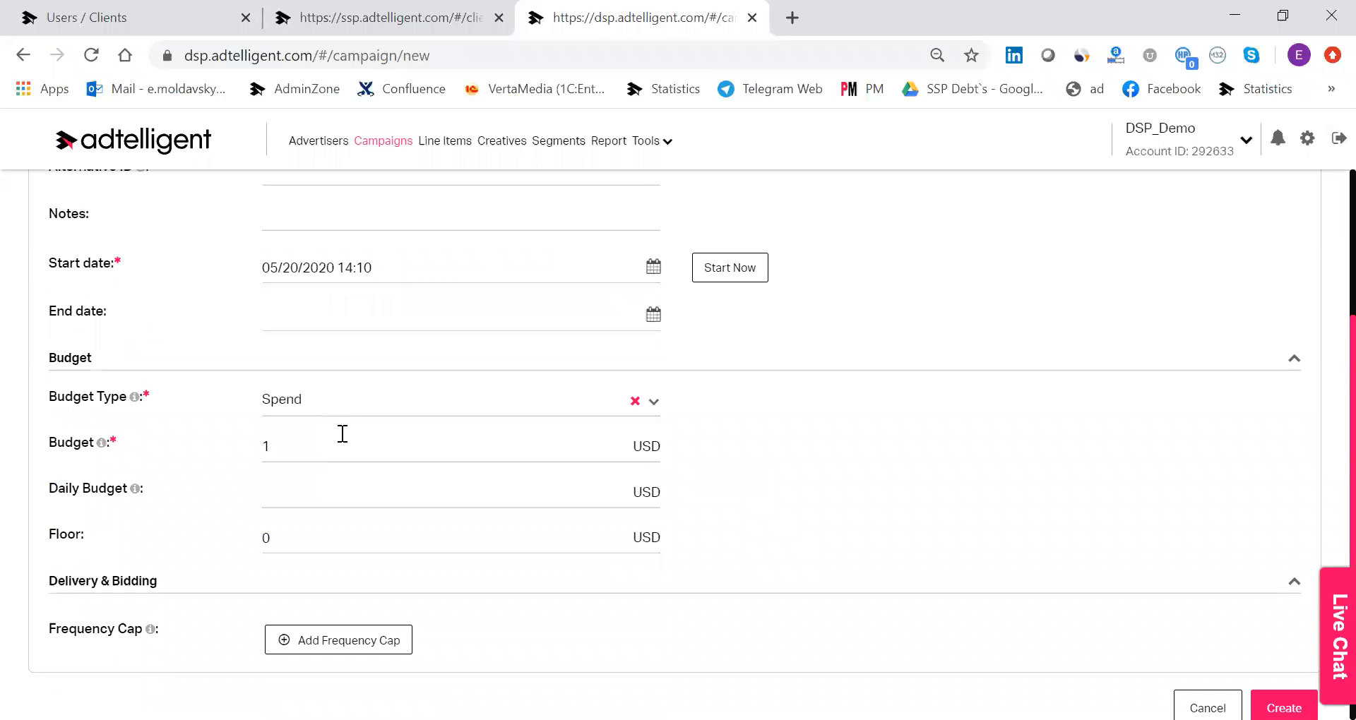
double_click(476, 448)
type("10,000")
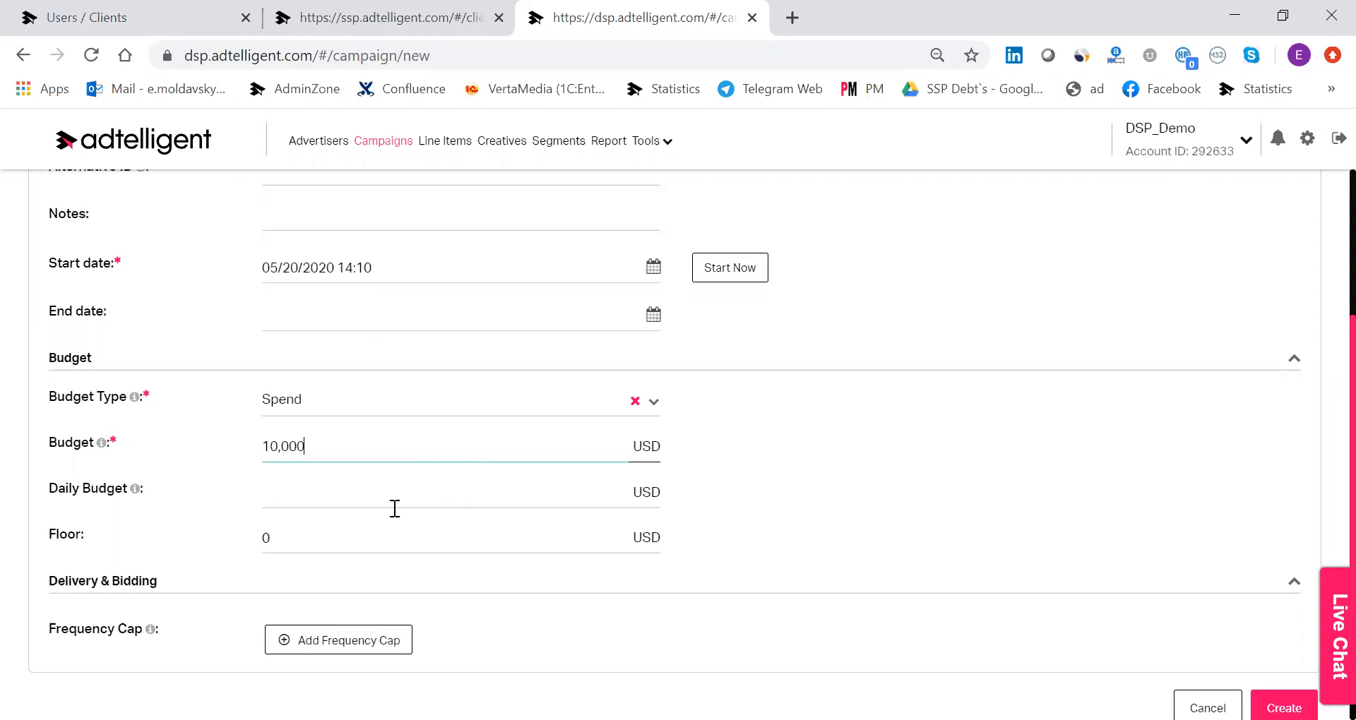
Review the campaign settings, create the campaign with the remaining options at their defaults, and check the campaigns list.
scroll(363, 596, "down", 1)
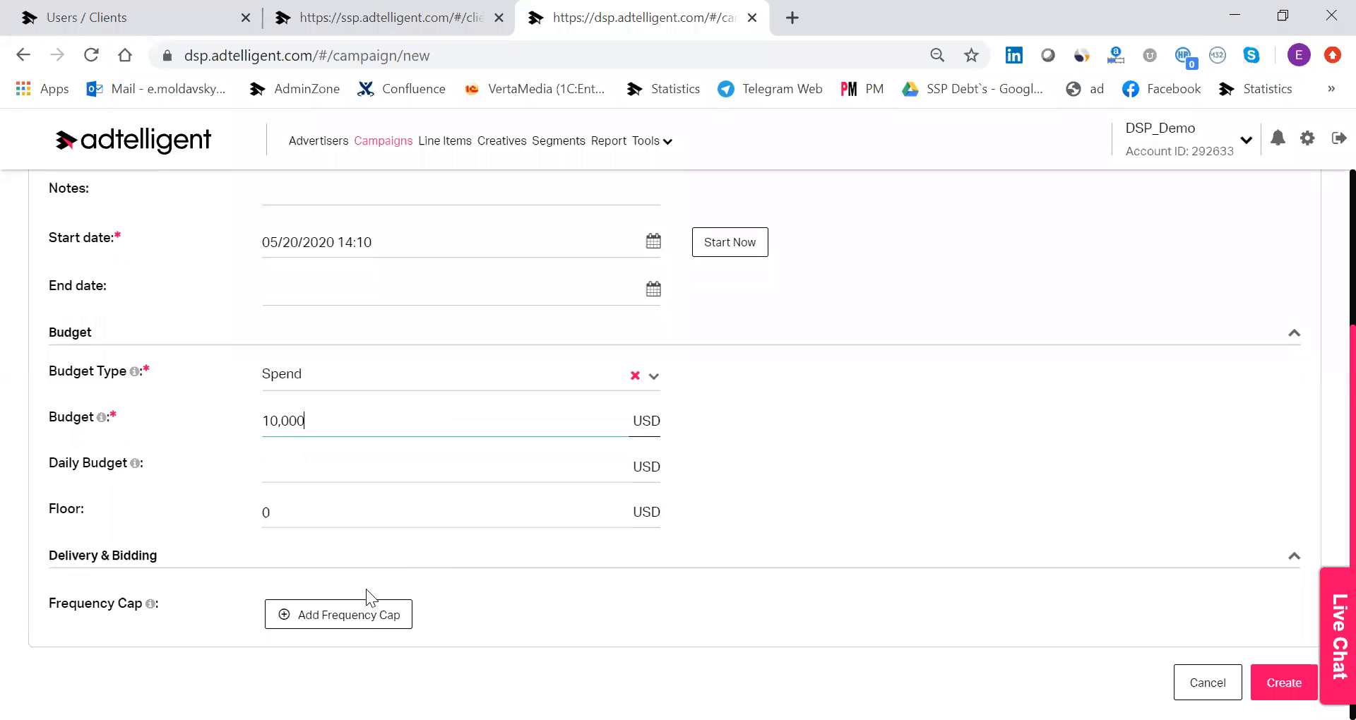
scroll(989, 618, "up", 3)
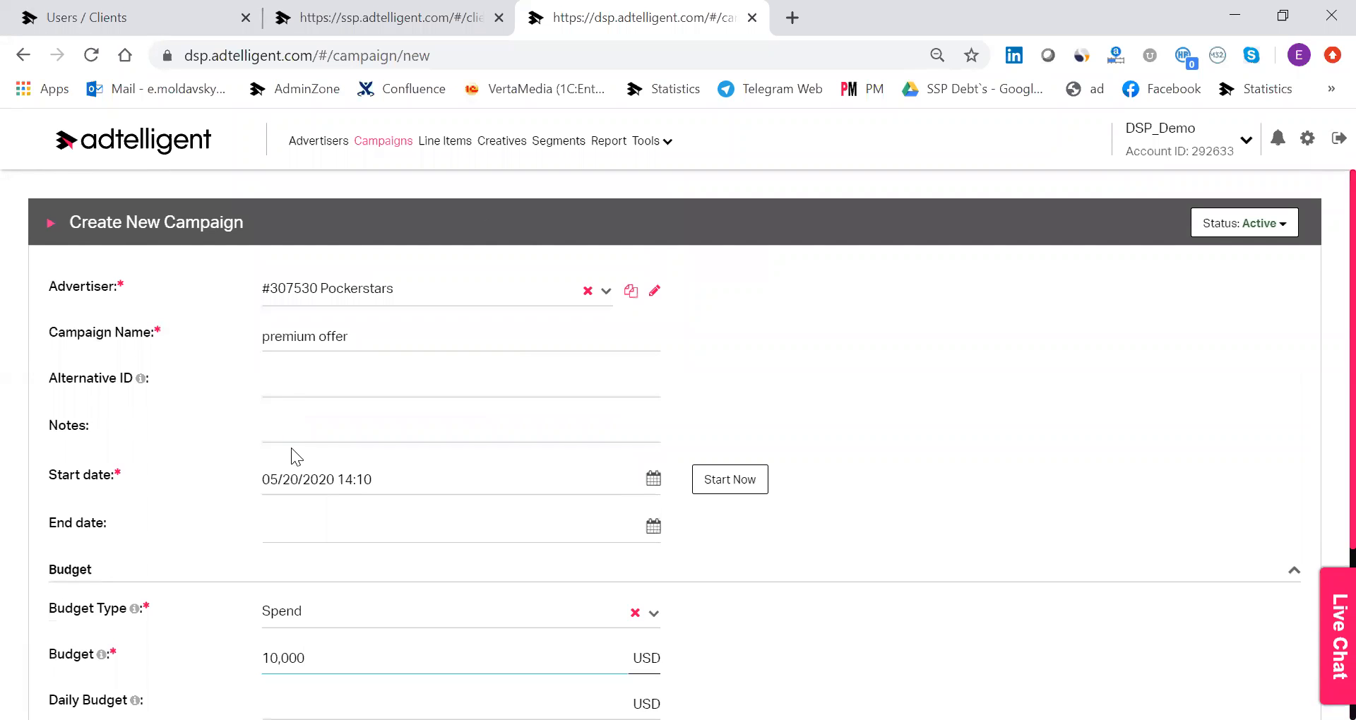
scroll(303, 445, "down", 4)
scroll(1073, 556, "up", 2)
scroll(1072, 545, "down", 3)
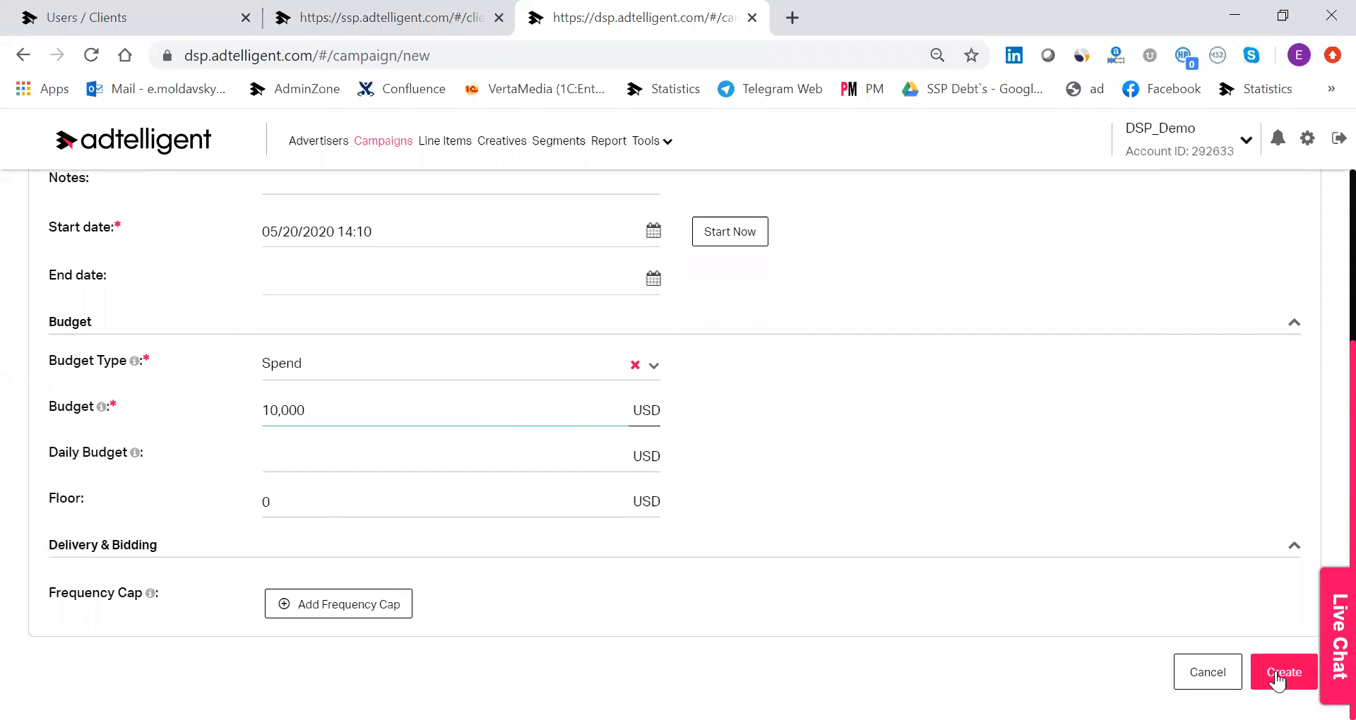
left_click(1277, 673)
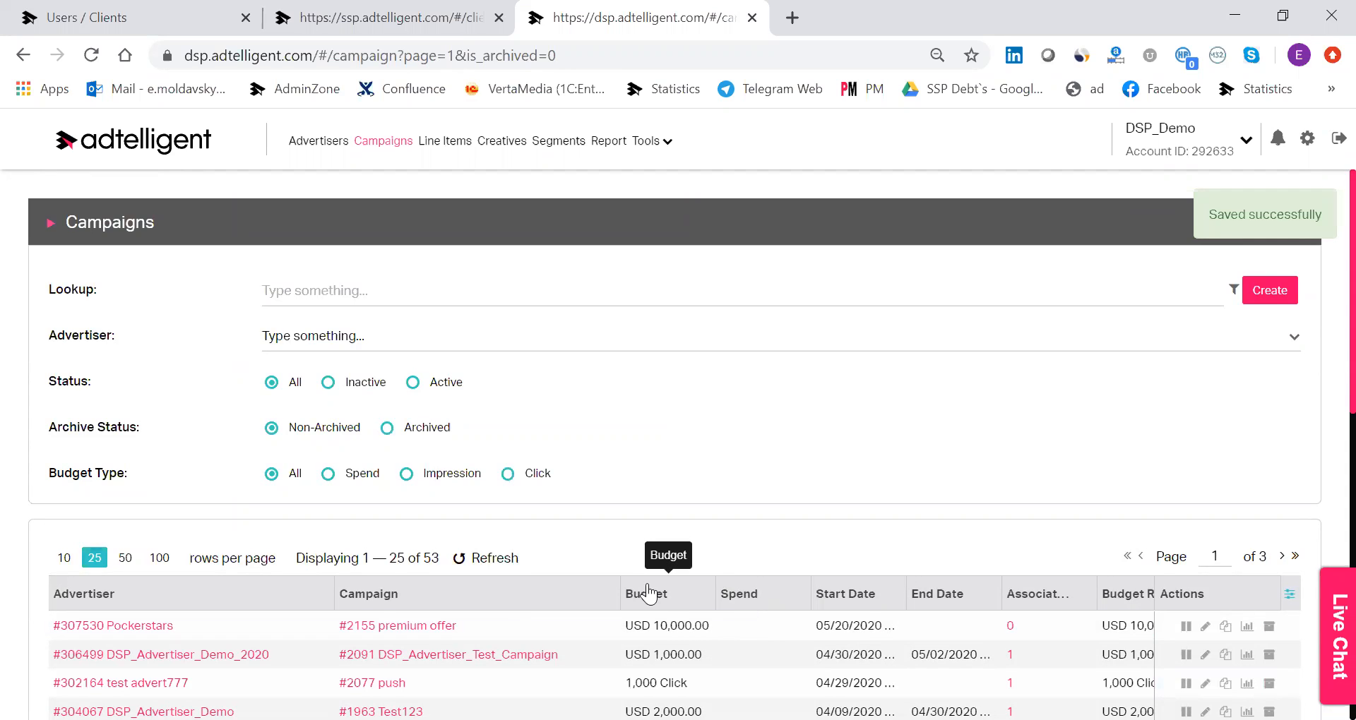
scroll(535, 519, "down", 1)
scroll(536, 510, "down", 1)
scroll(541, 502, "up", 2)
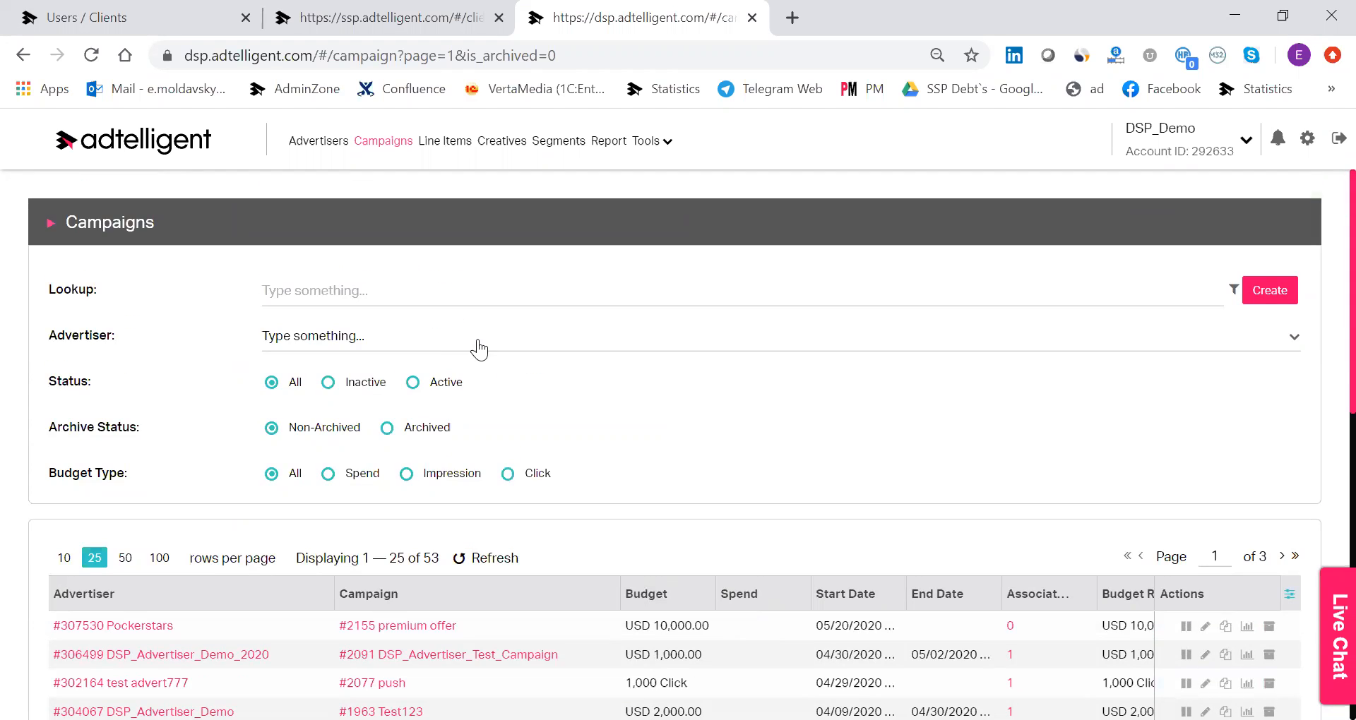
Start a new line item from the line items list and assign it to the Pockerstars advertiser.
left_click(447, 145)
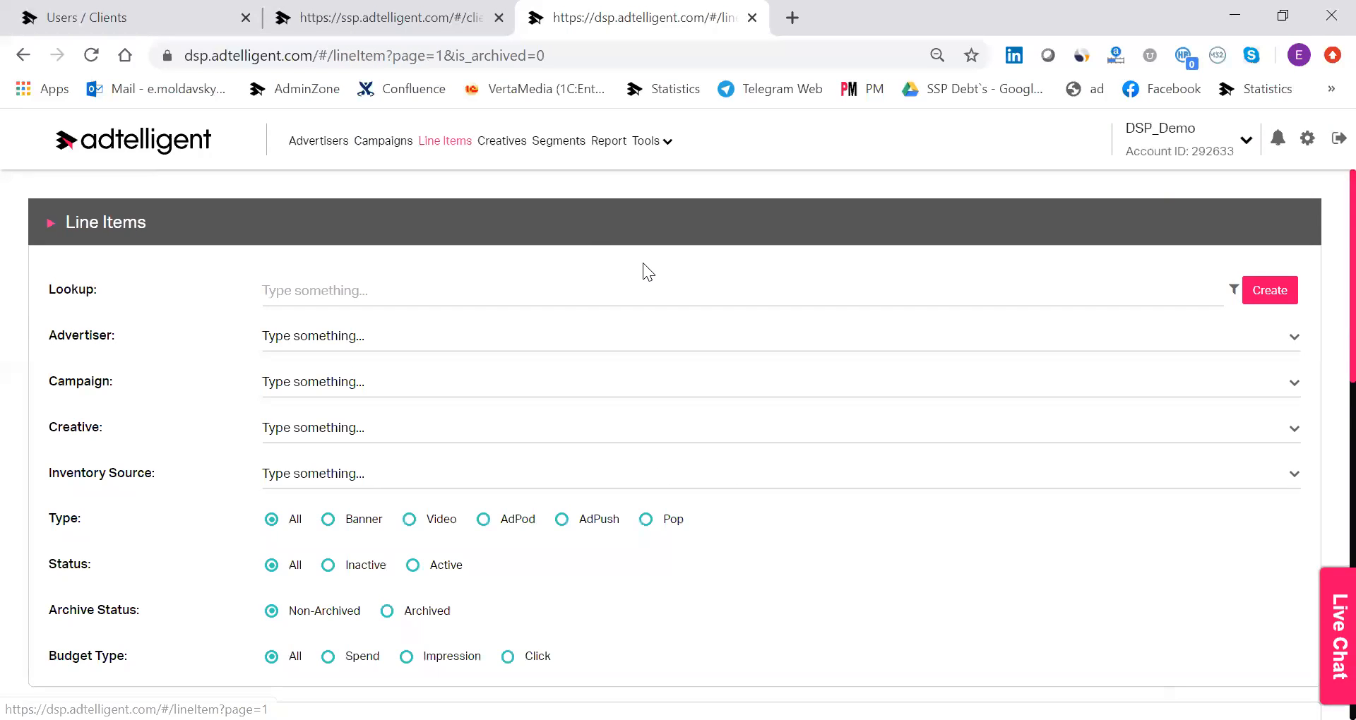
scroll(748, 256, "down", 5)
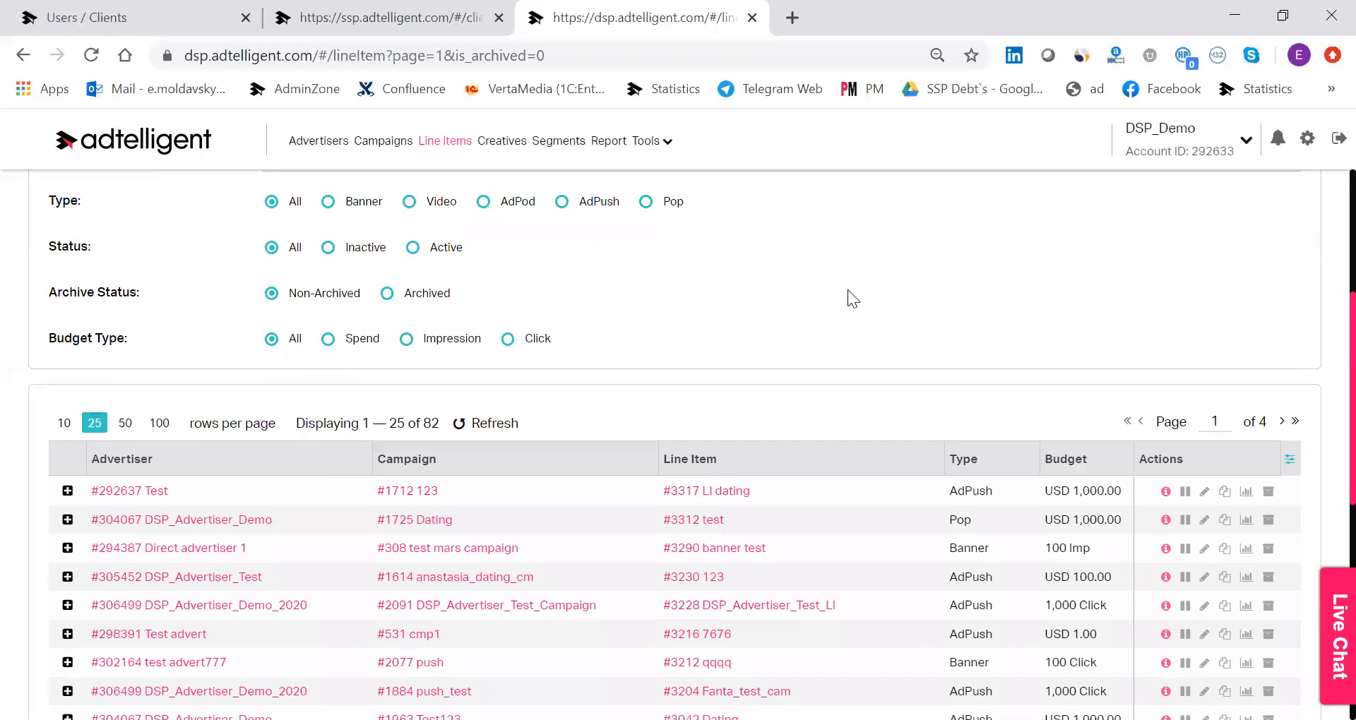
scroll(849, 288, "up", 5)
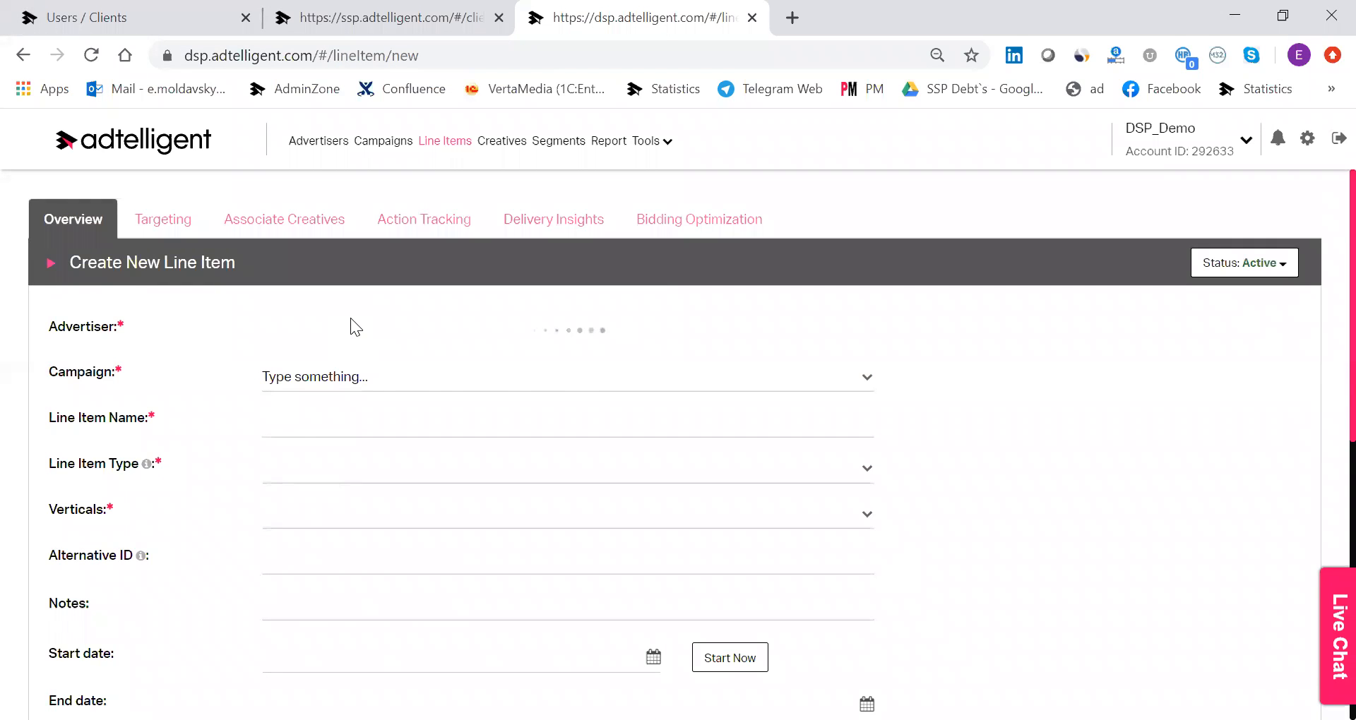
left_click(351, 318)
type("pocker")
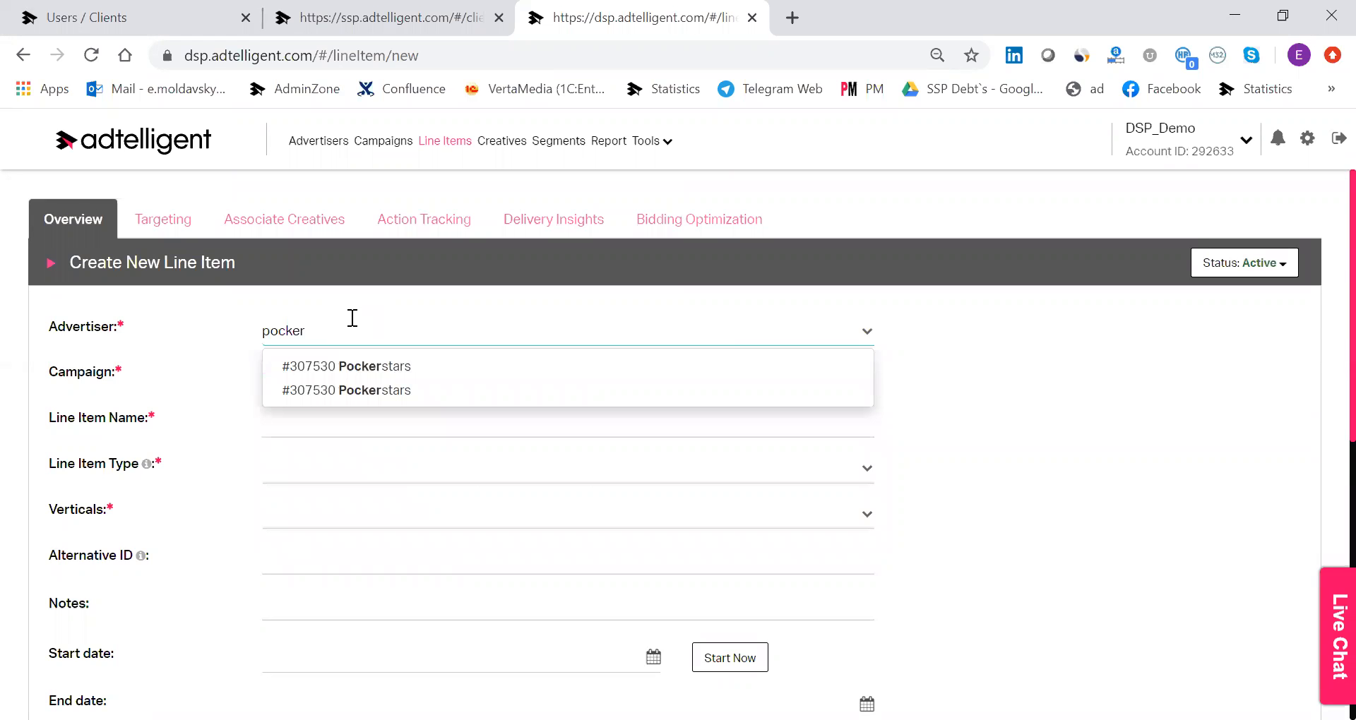
left_click(385, 369)
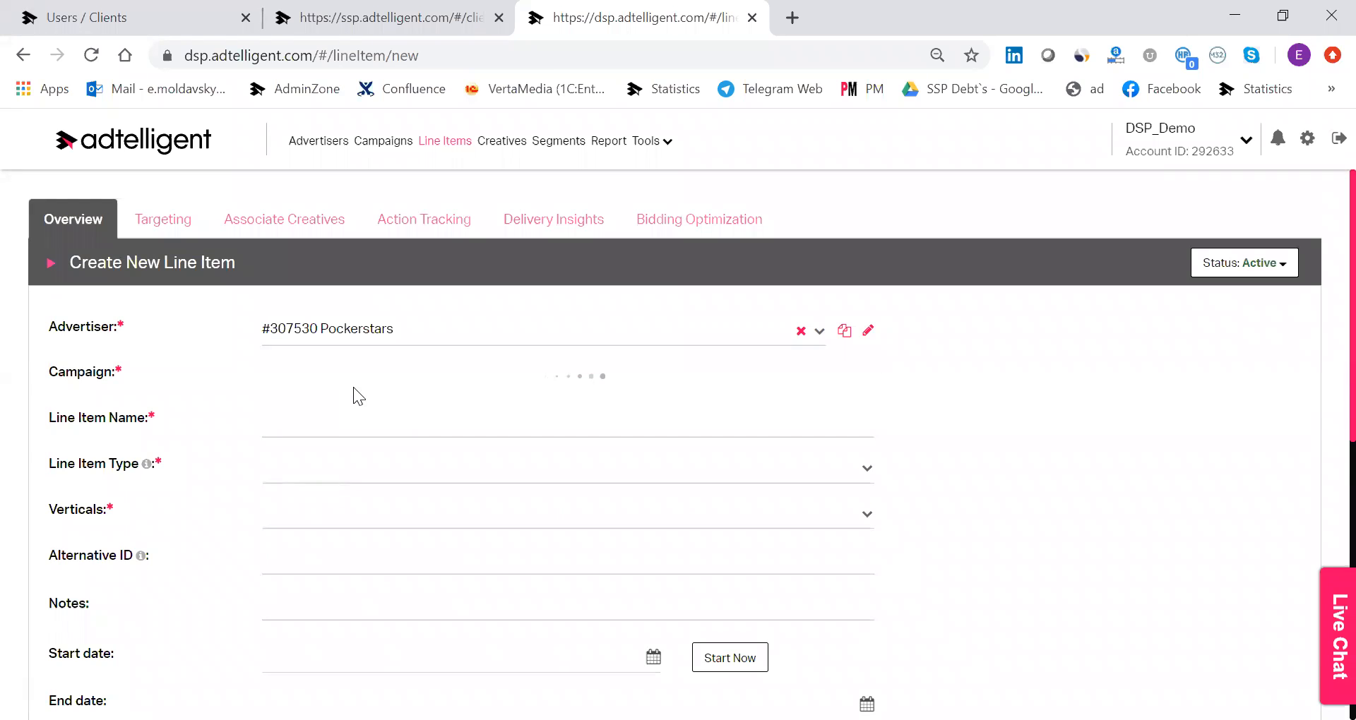
Name the line item "test offer" and set its type to AdPush.
left_click(375, 424)
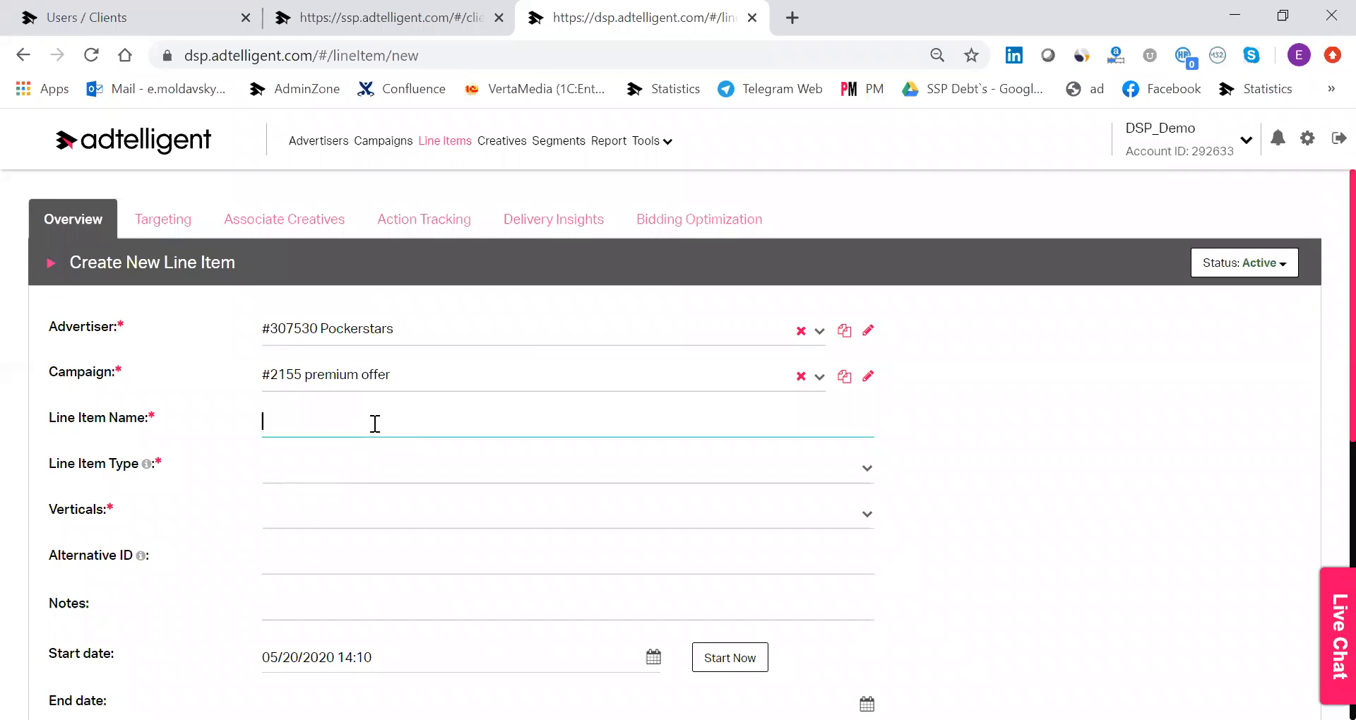
type("test offer")
left_click(311, 471)
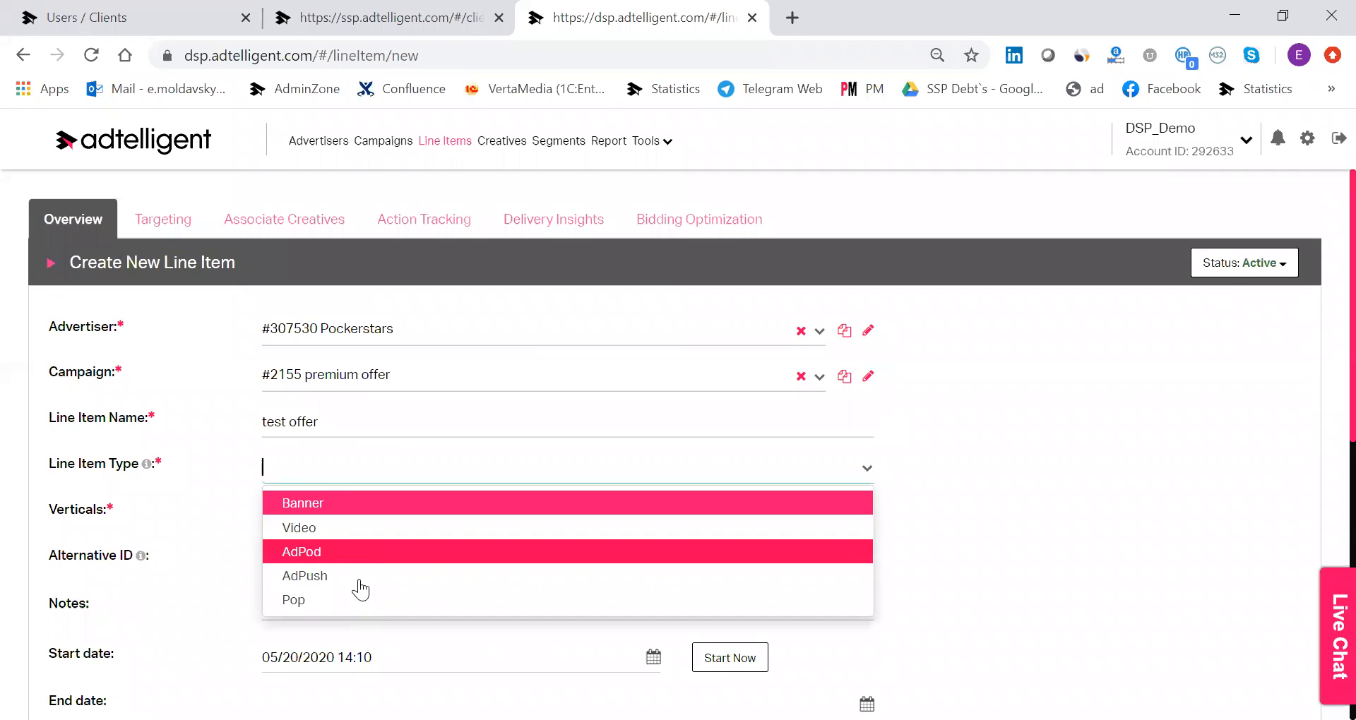
left_click(305, 577)
Look through the available verticals and choose Gambling for the line item.
left_click(325, 528)
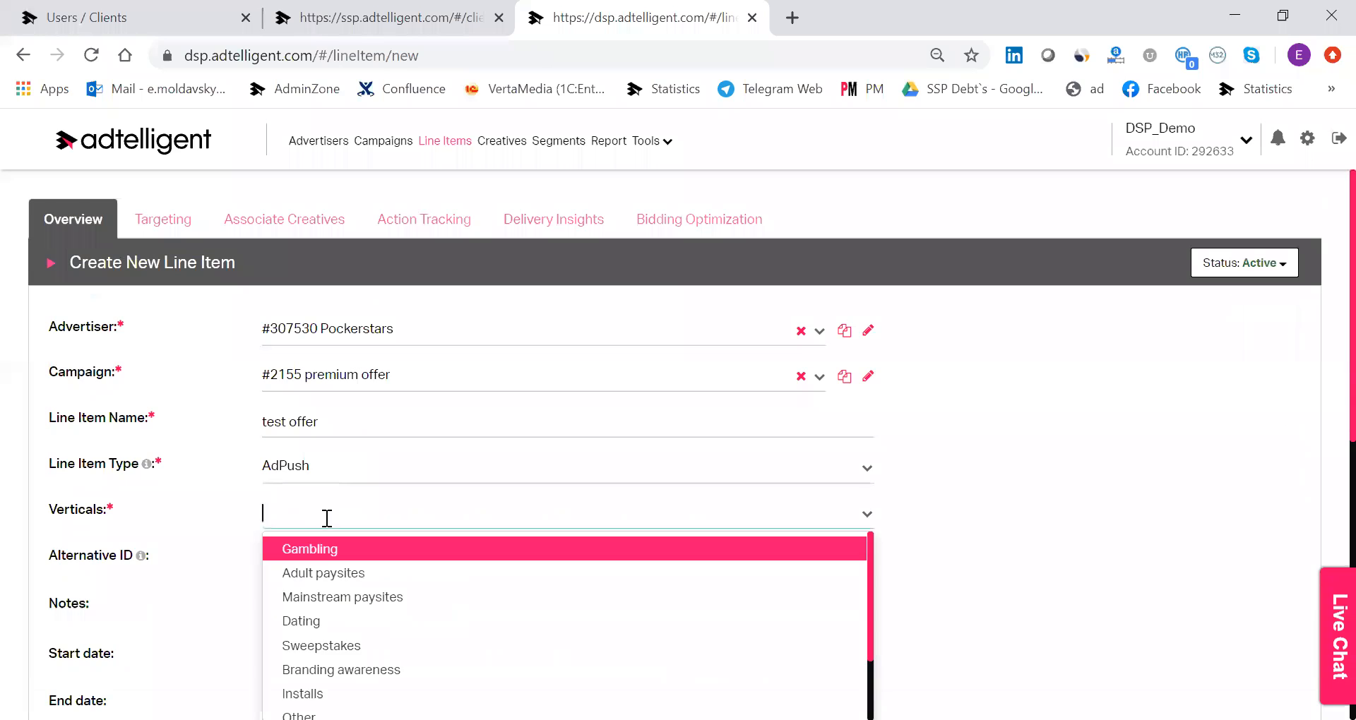
scroll(714, 466, "down", 2)
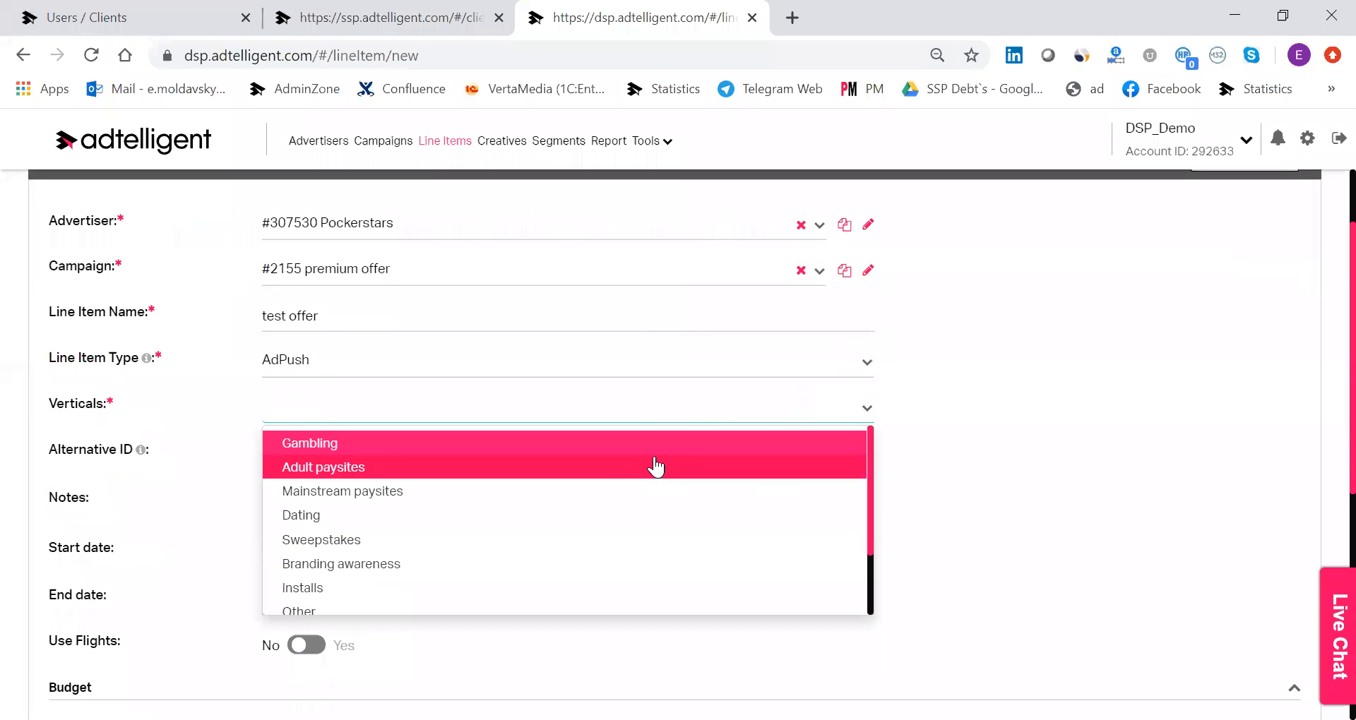
scroll(642, 515, "down", 1)
scroll(621, 494, "up", 1)
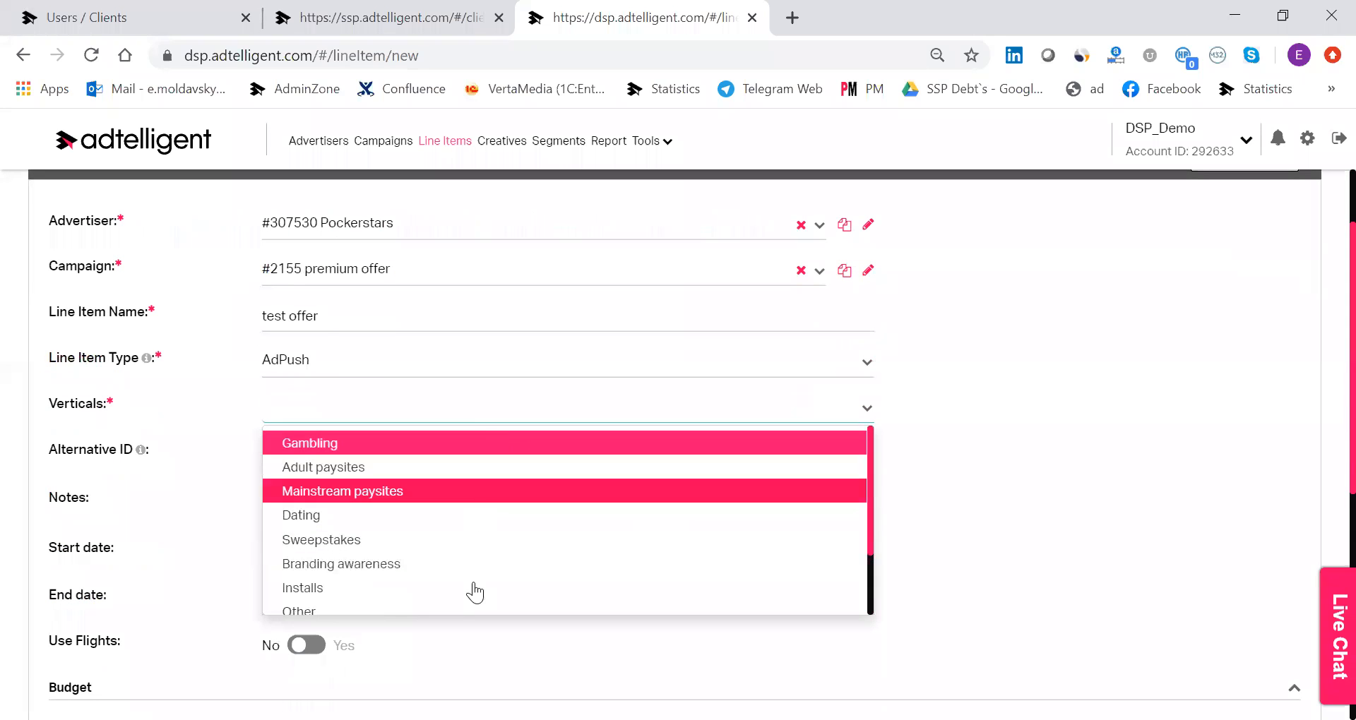
scroll(490, 566, "down", 1)
scroll(473, 478, "up", 1)
scroll(472, 491, "down", 2)
scroll(433, 524, "up", 2)
left_click(466, 442)
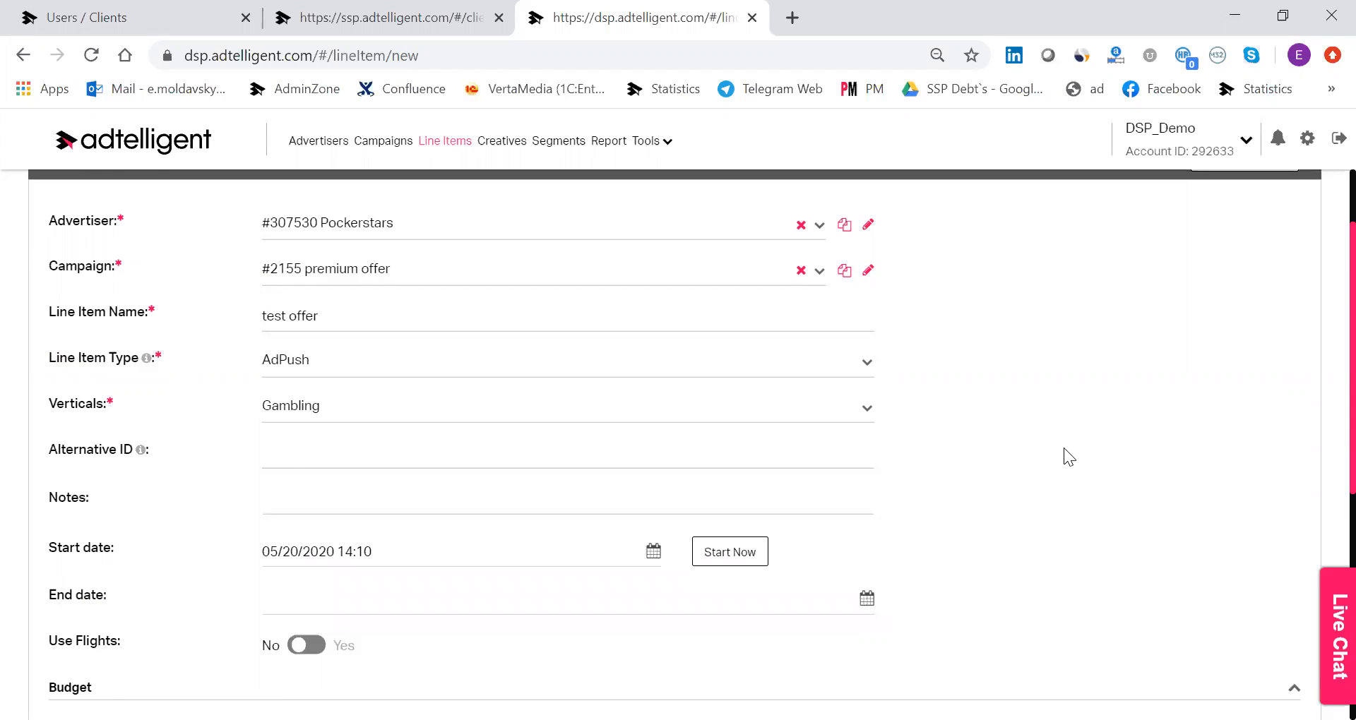
Set the line item's pricing model to CPC, the budget type to Spend and the budget to 1,000.
scroll(520, 455, "down", 3)
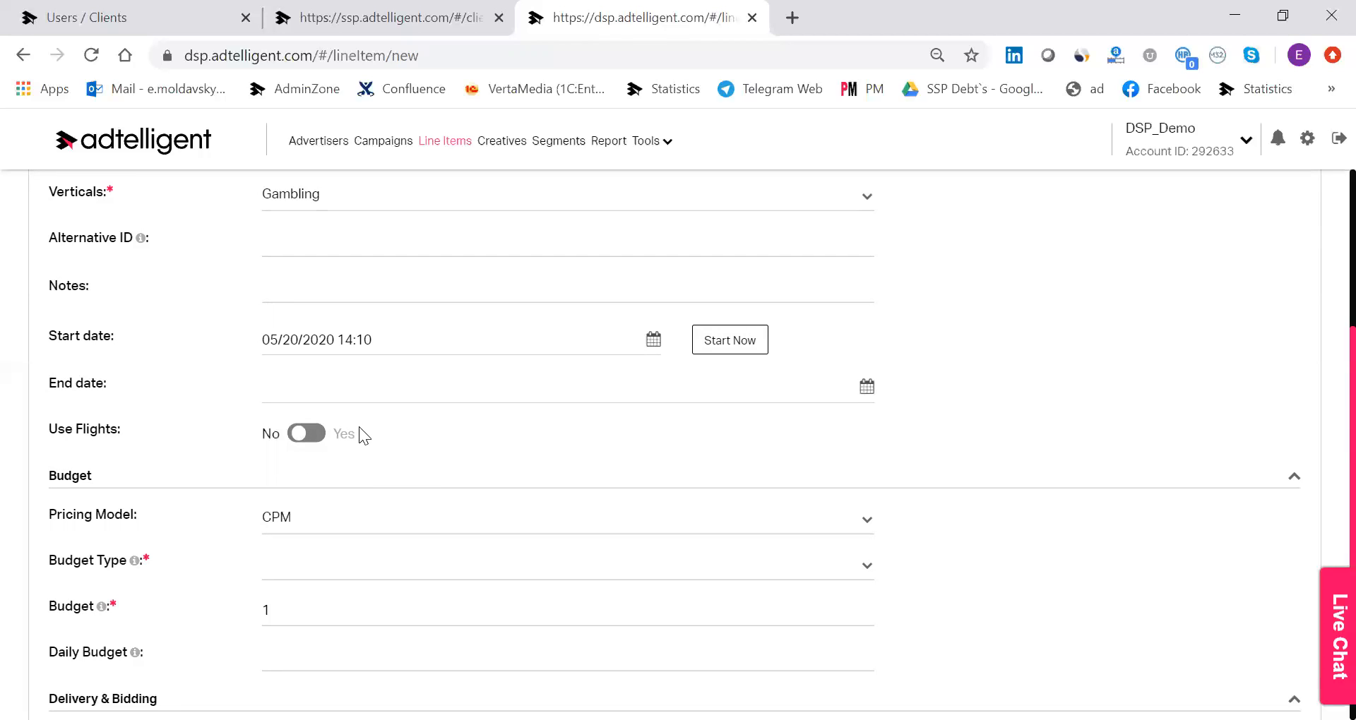
scroll(413, 395, "down", 3)
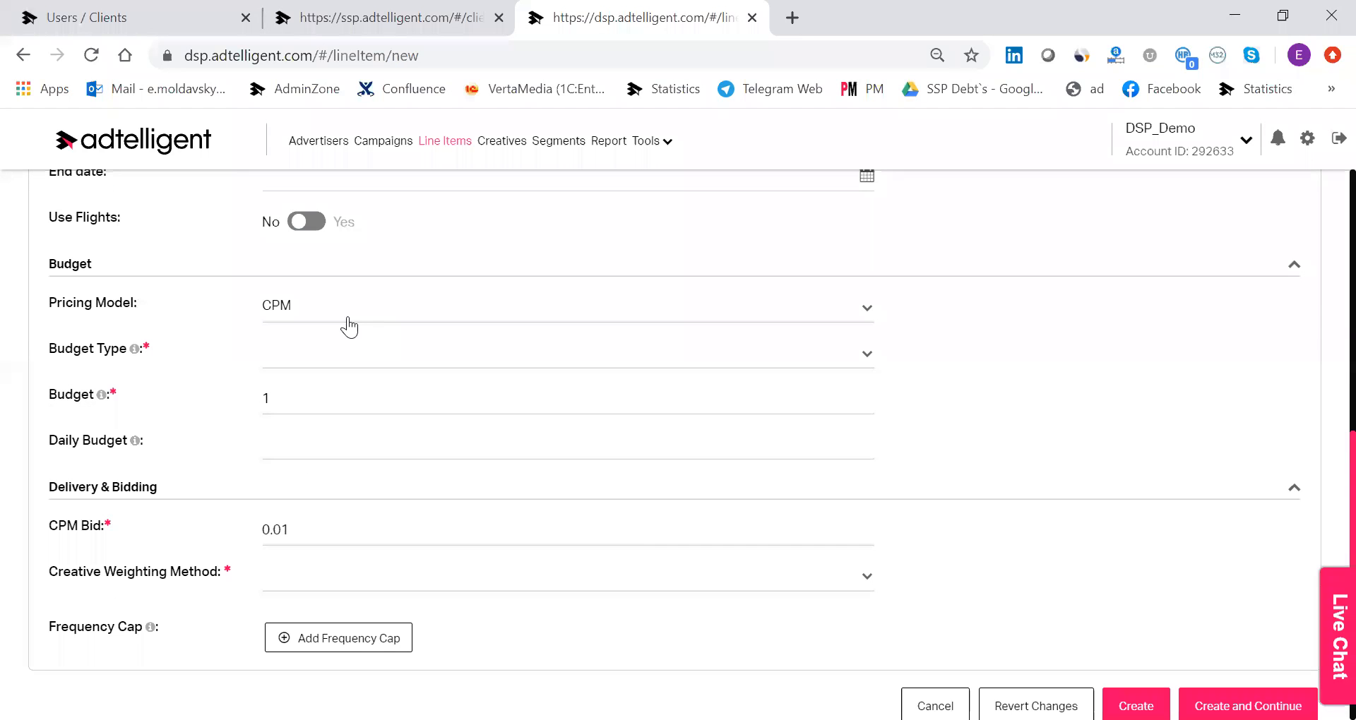
left_click(417, 314)
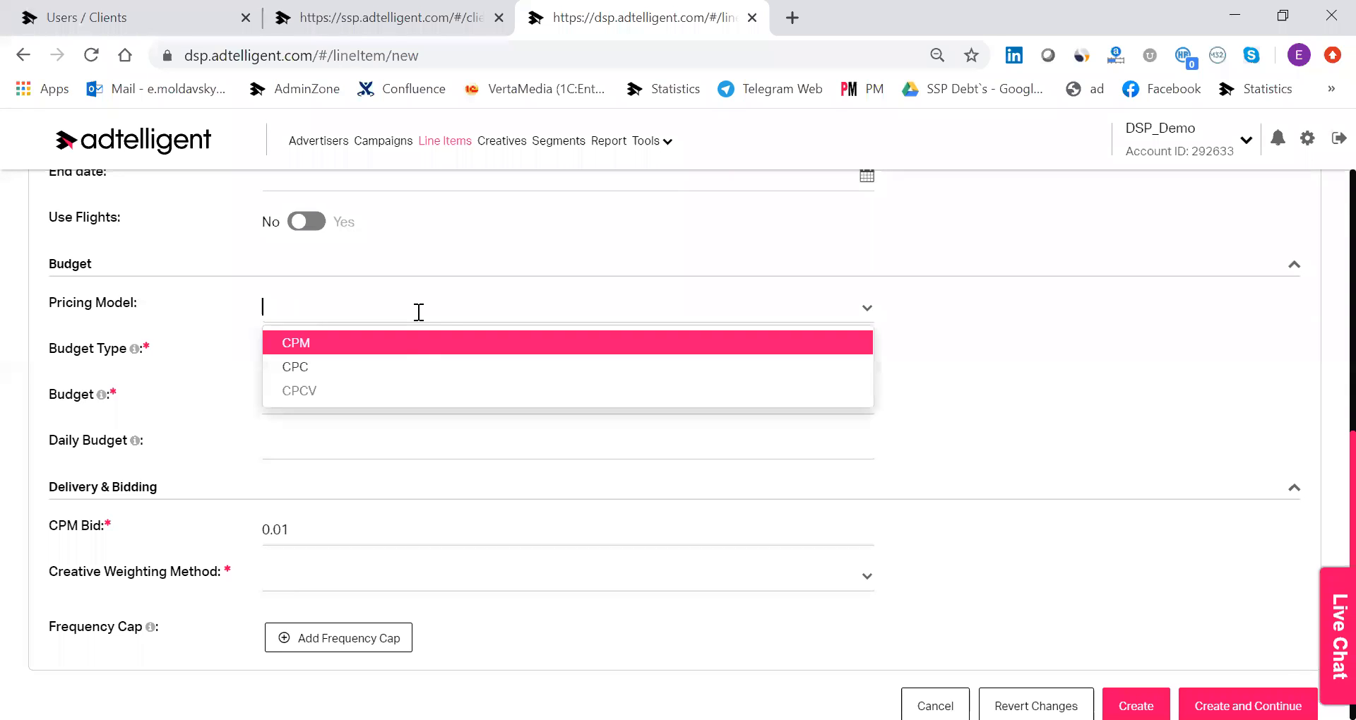
left_click(419, 365)
left_click(497, 361)
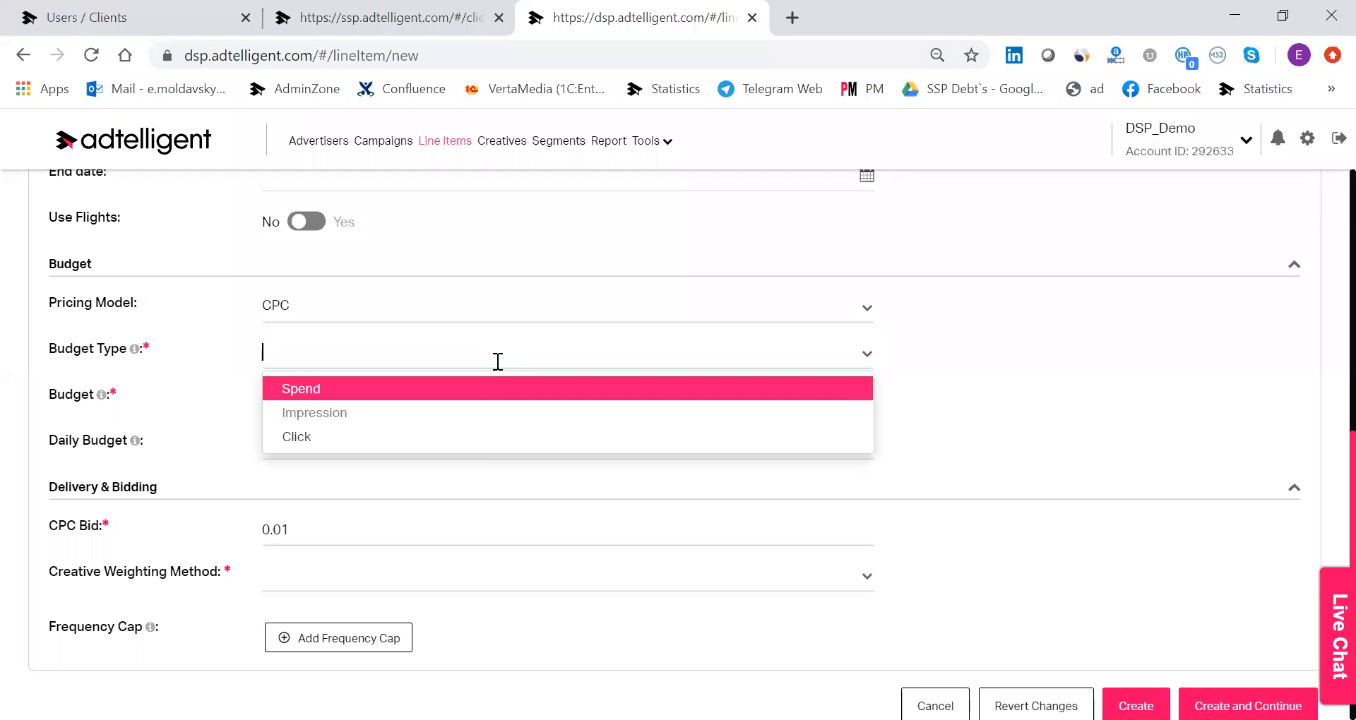
left_click(469, 393)
left_click(329, 401)
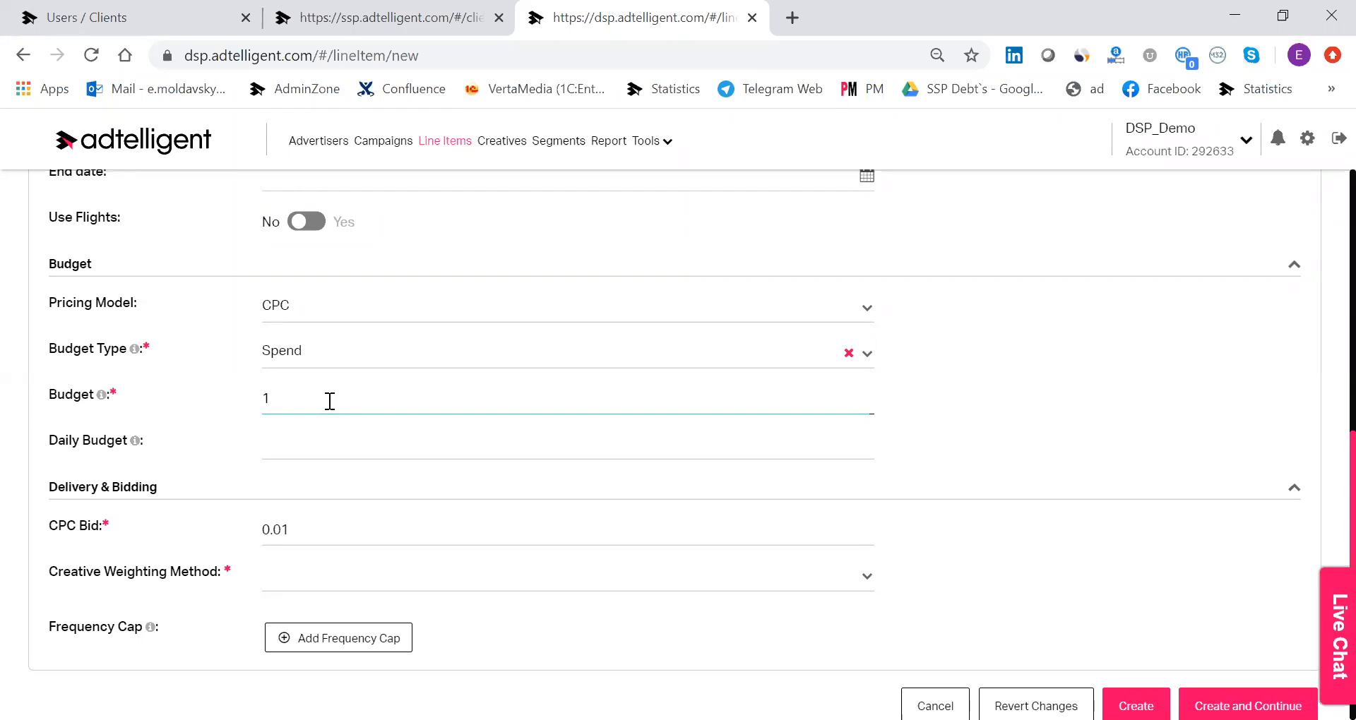
type("000")
Set the line item's creative weighting method to Random in the delivery and bidding settings.
scroll(306, 469, "down", 1)
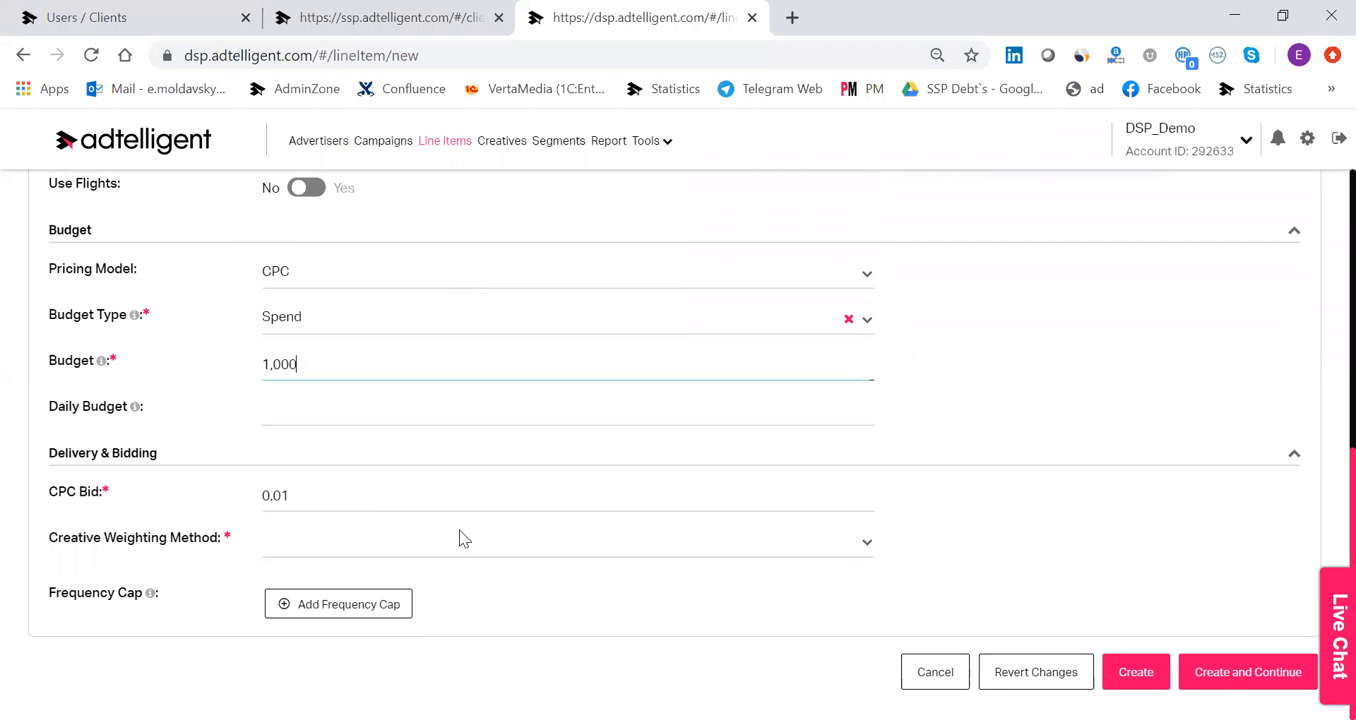
left_click(448, 550)
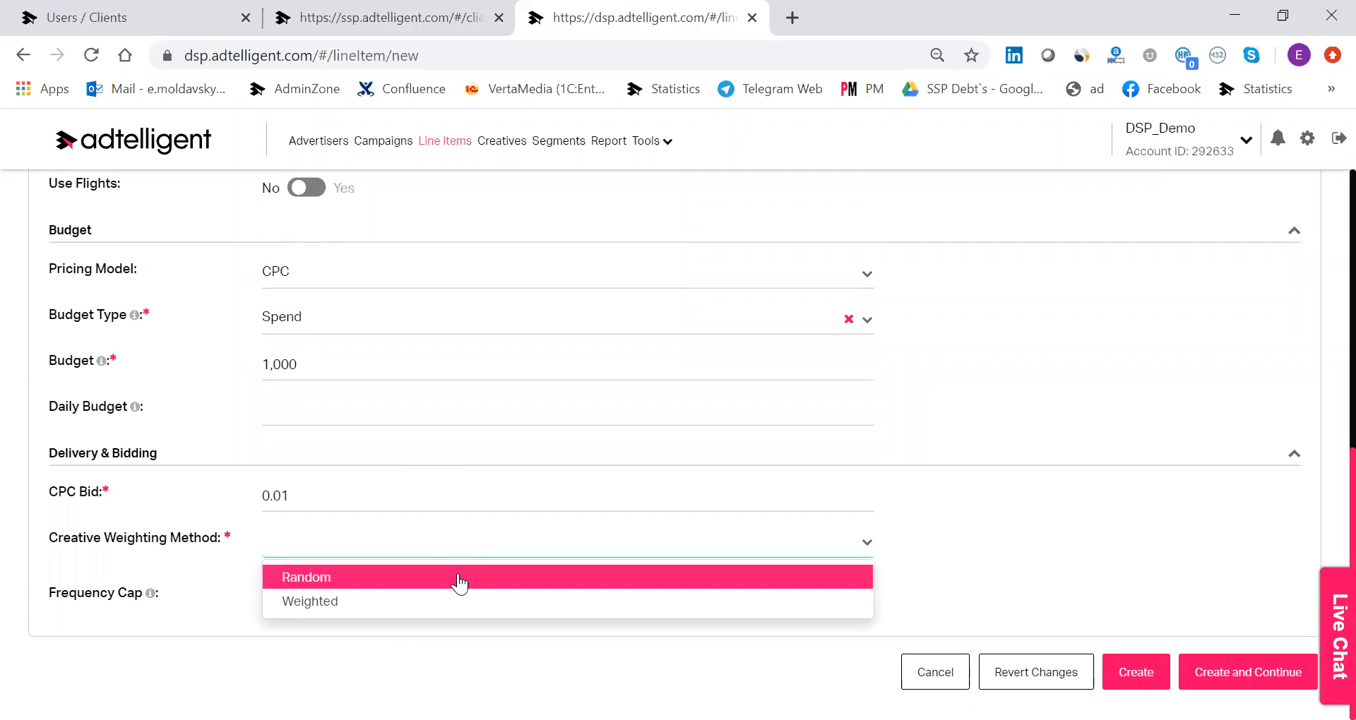
left_click(457, 577)
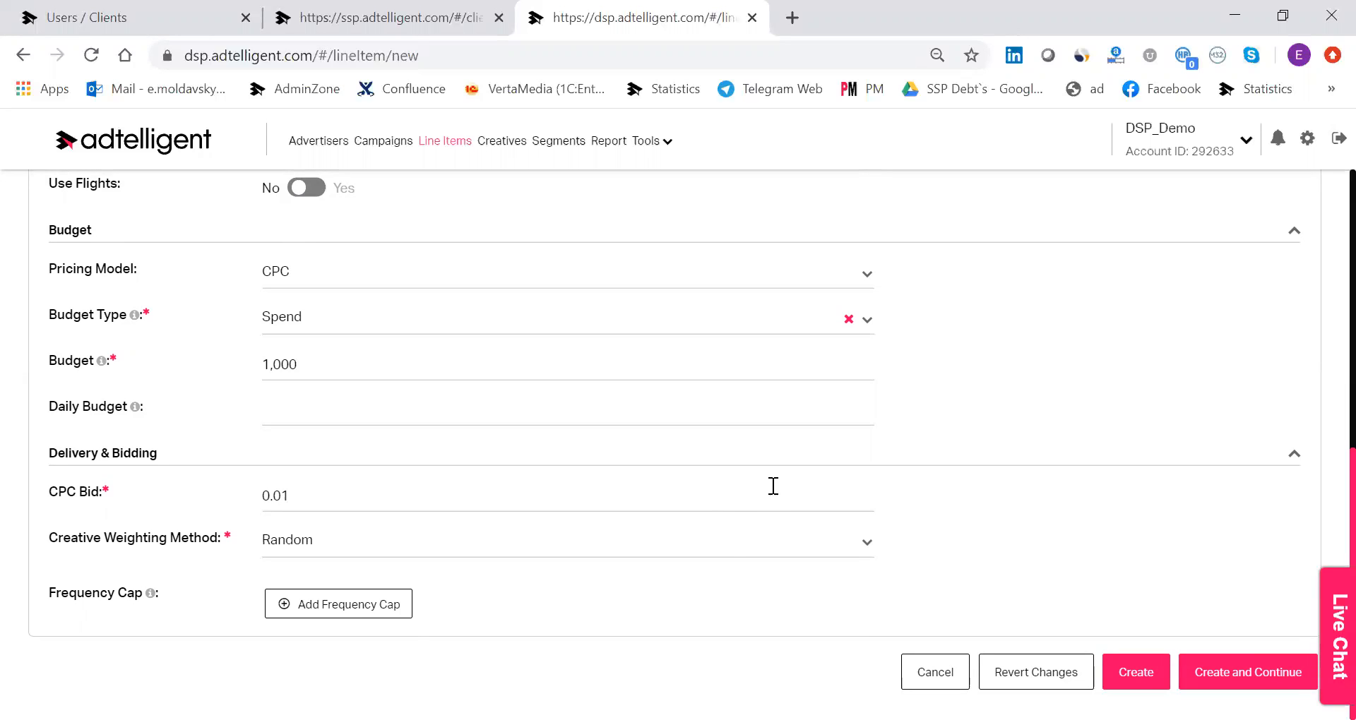
left_click(290, 605)
scroll(957, 547, "down", 1)
left_click(862, 553)
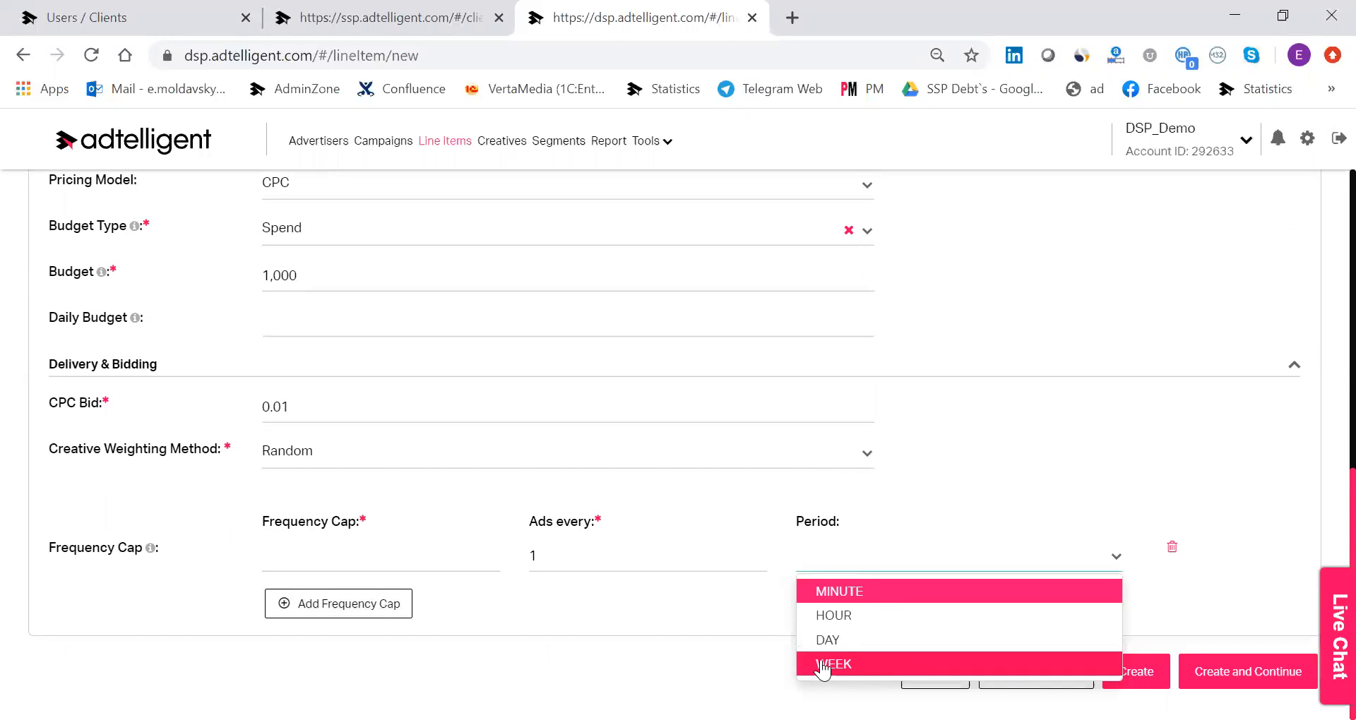
left_click(725, 582)
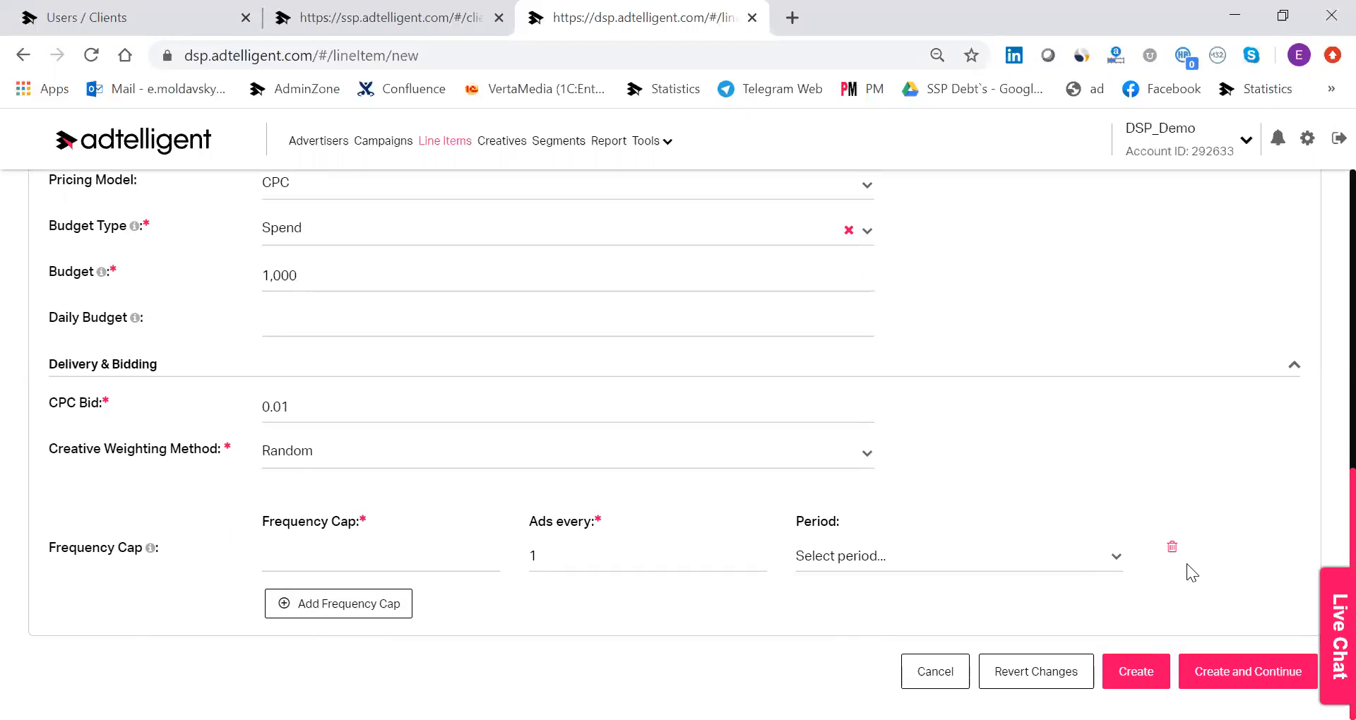
left_click(1172, 550)
Create the line item without a frequency cap and continue to its targeting settings.
scroll(989, 396, "up", 4)
scroll(989, 346, "down", 4)
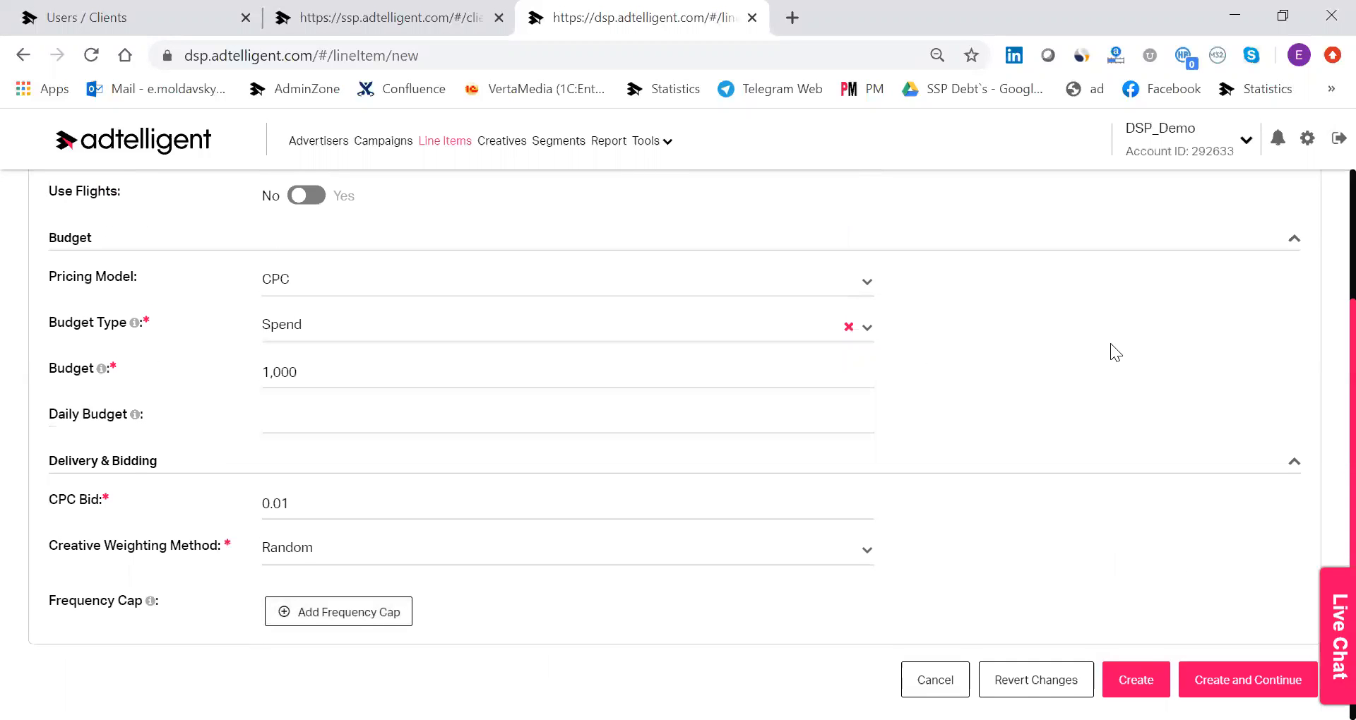
left_click(1212, 680)
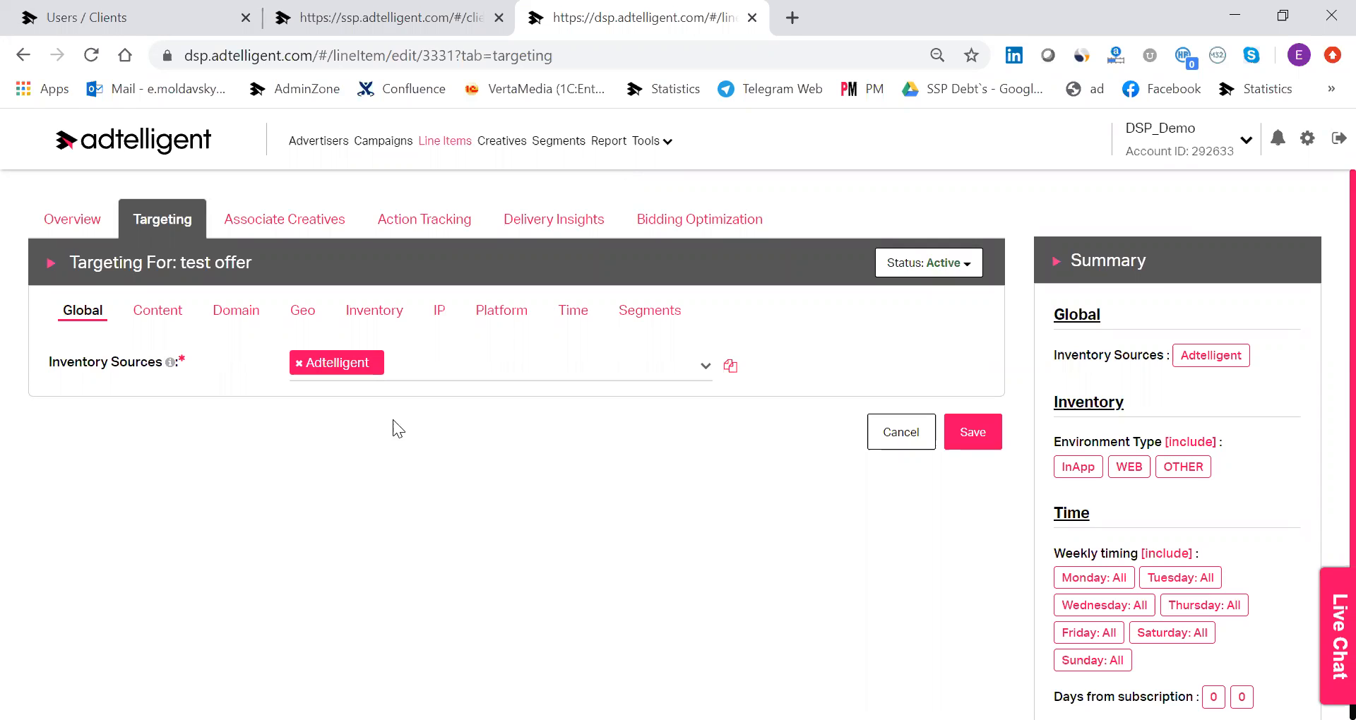
Add Trafficshop_POP_DNT to the inventory sources in the line item's global targeting.
left_click(522, 359)
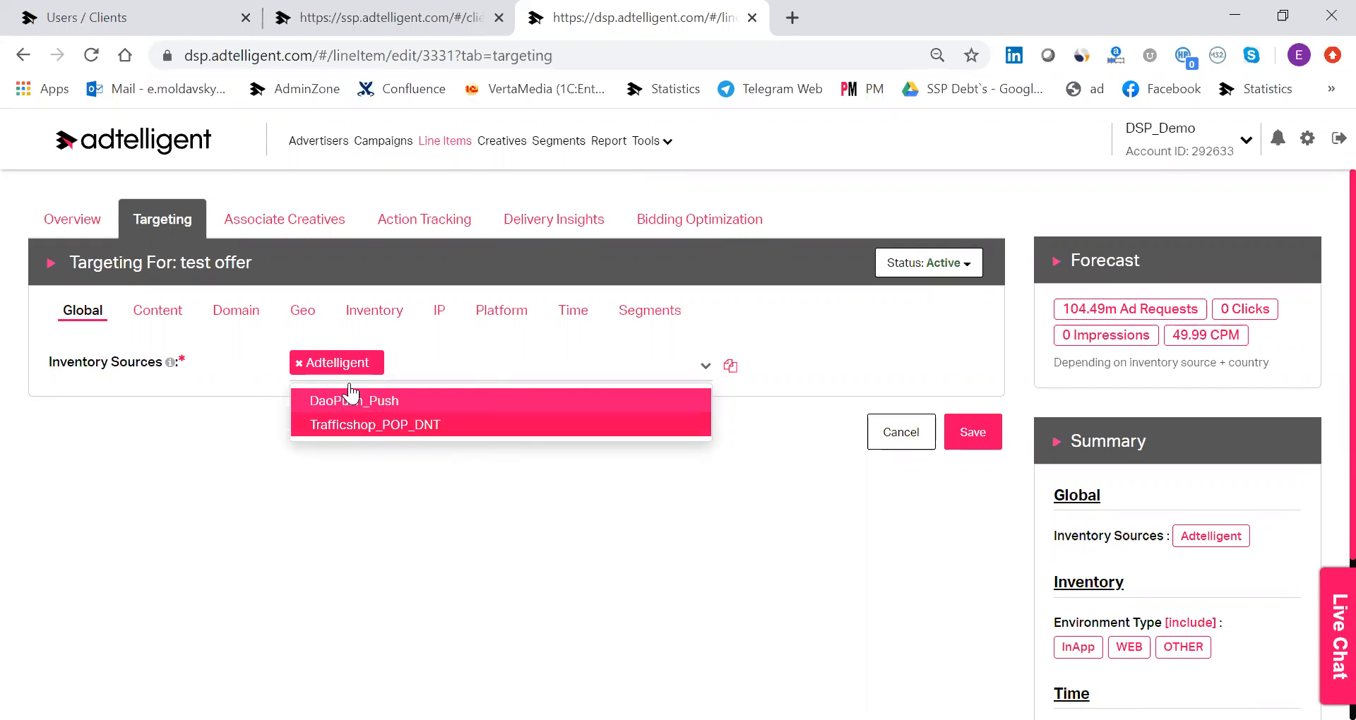
left_click(425, 433)
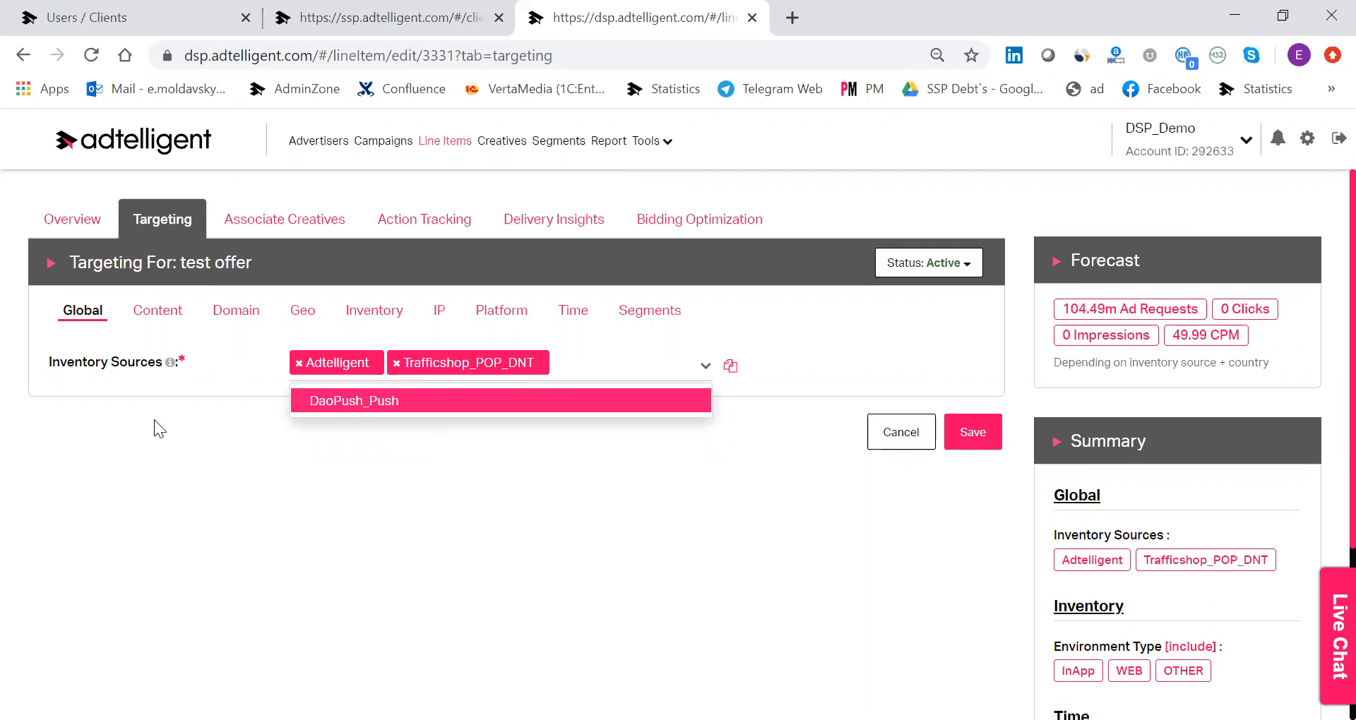
left_click(237, 501)
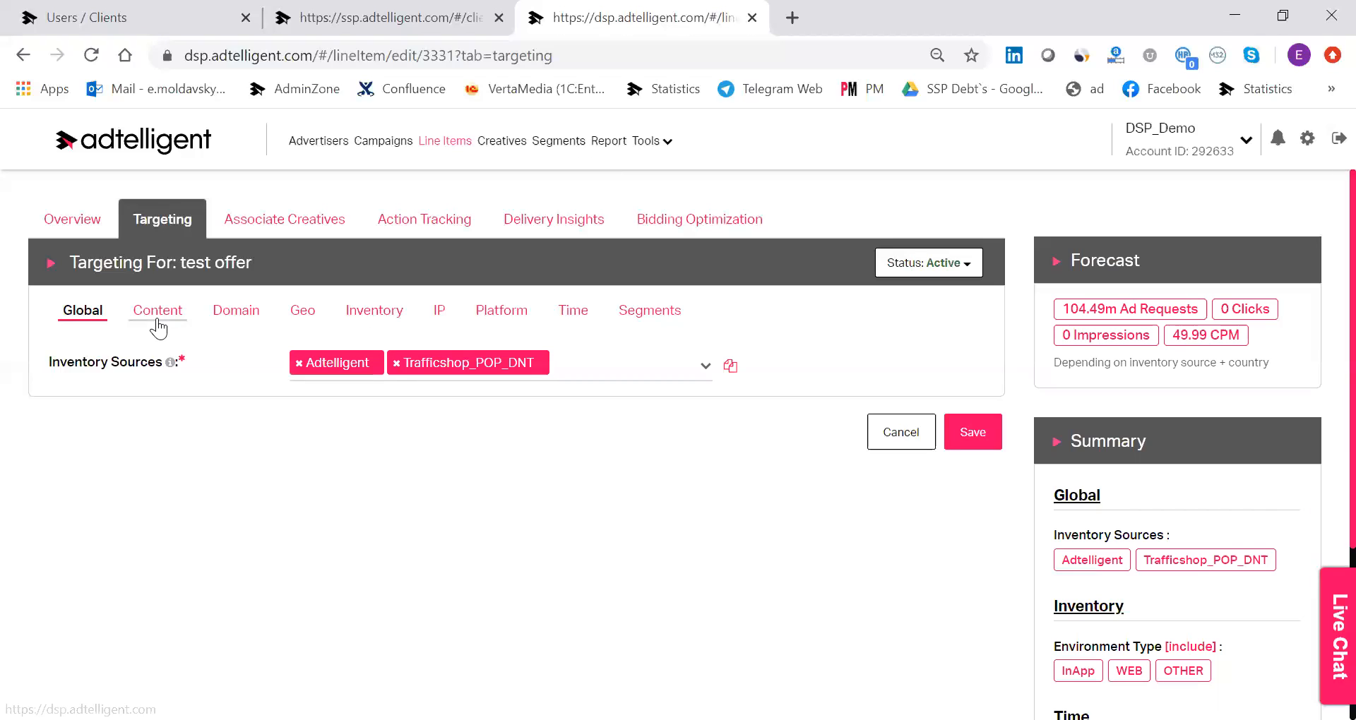
Look over the content and domain targeting options, and include Netherlands as the country in the geo targeting.
left_click(158, 316)
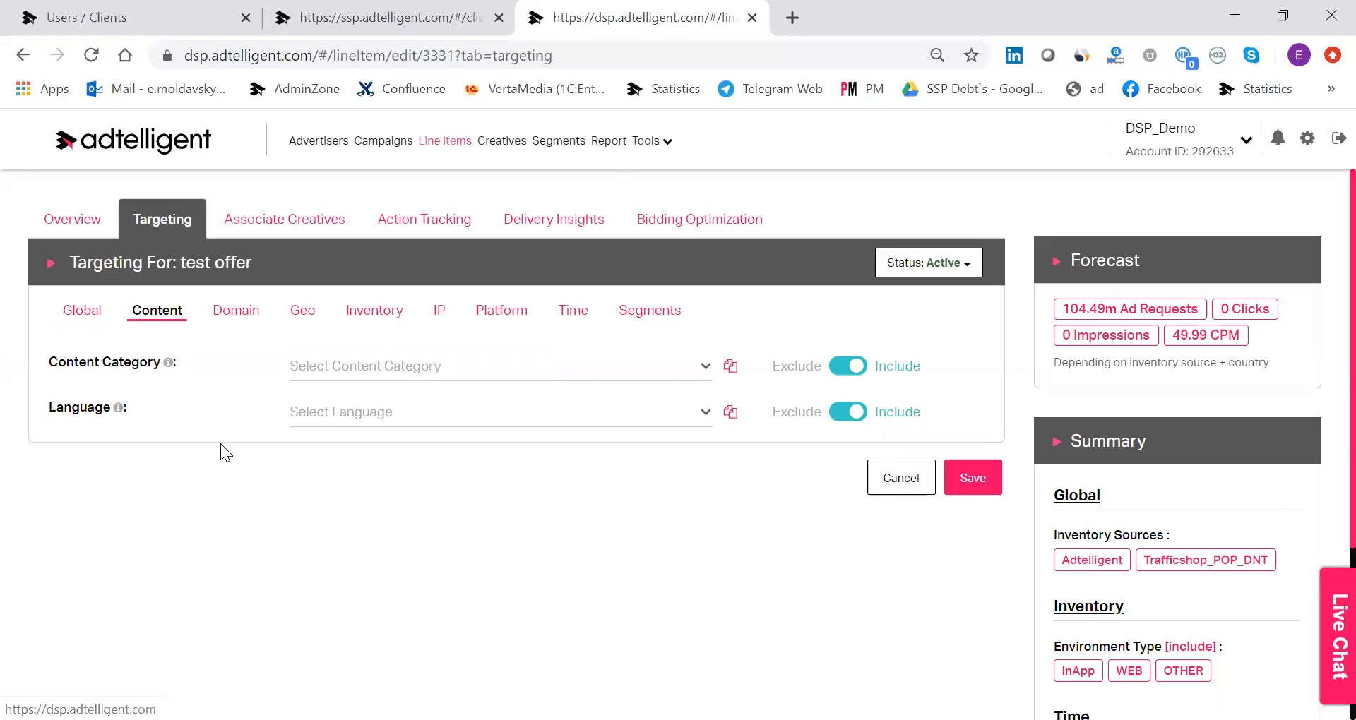
left_click(252, 329)
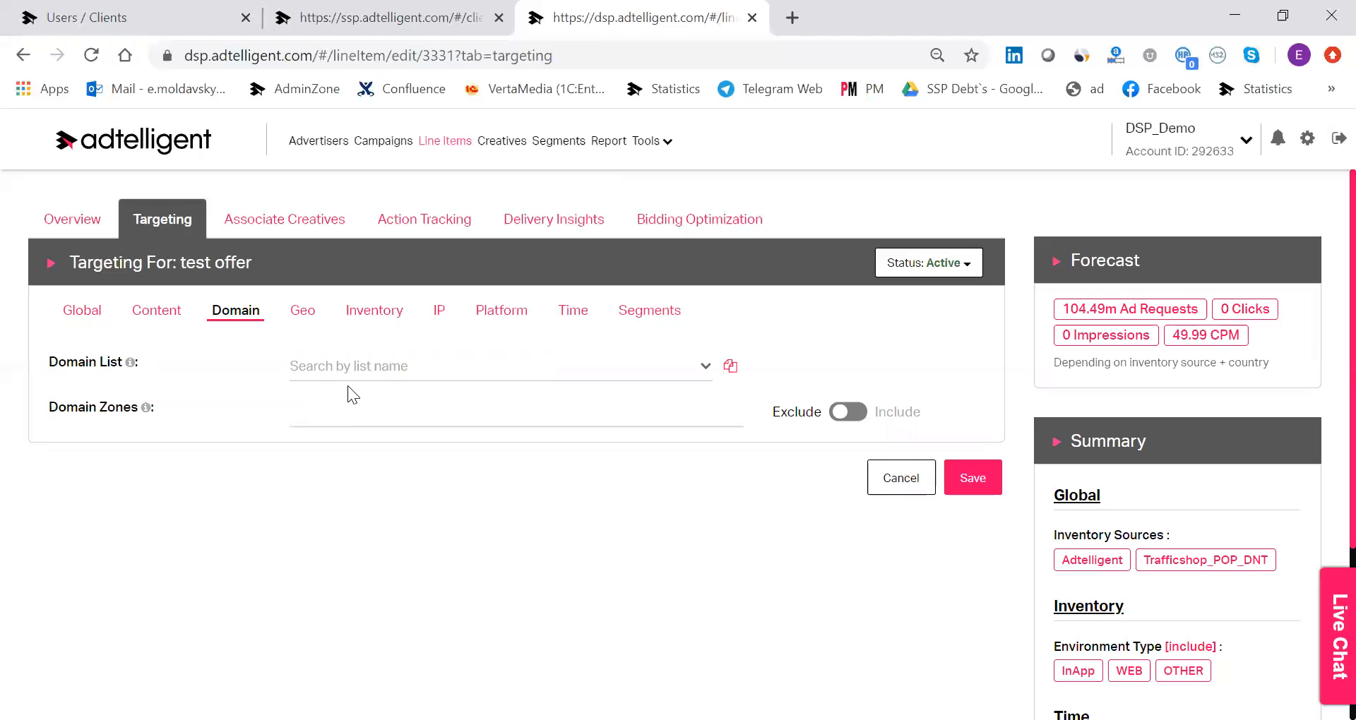
left_click(312, 331)
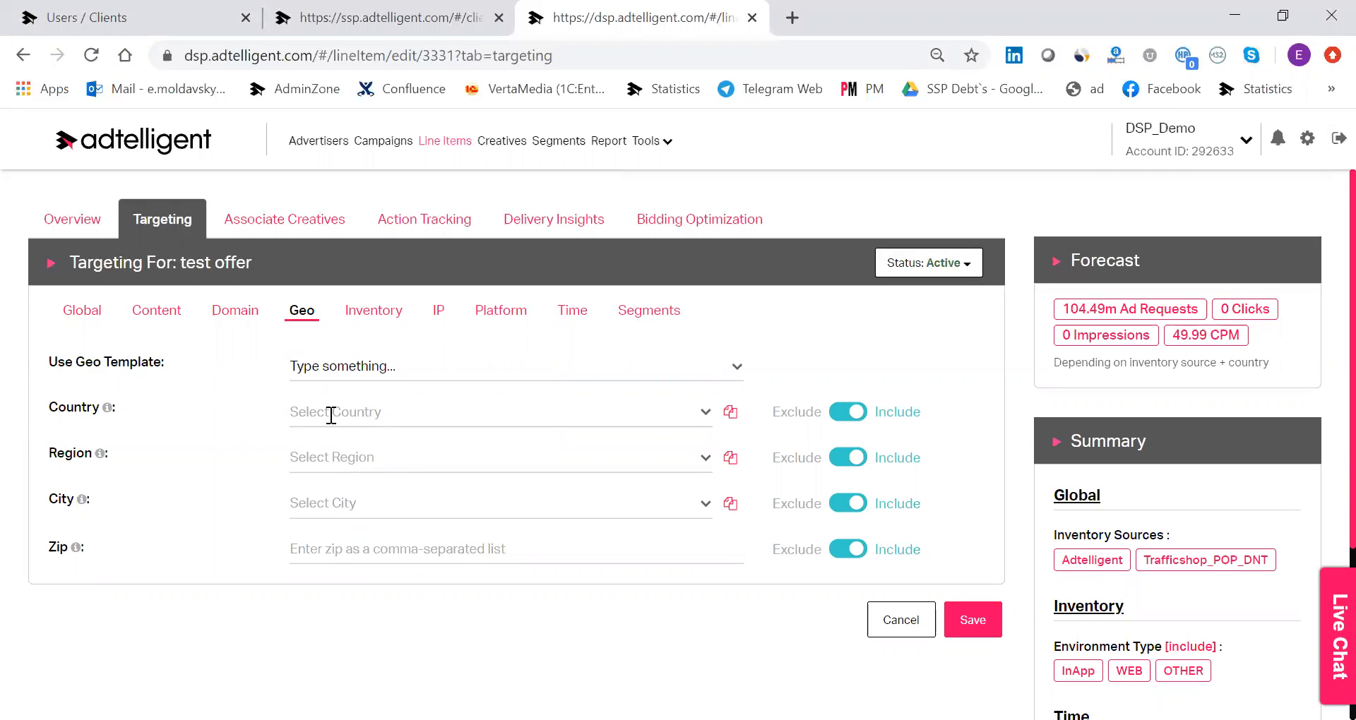
left_click(330, 416)
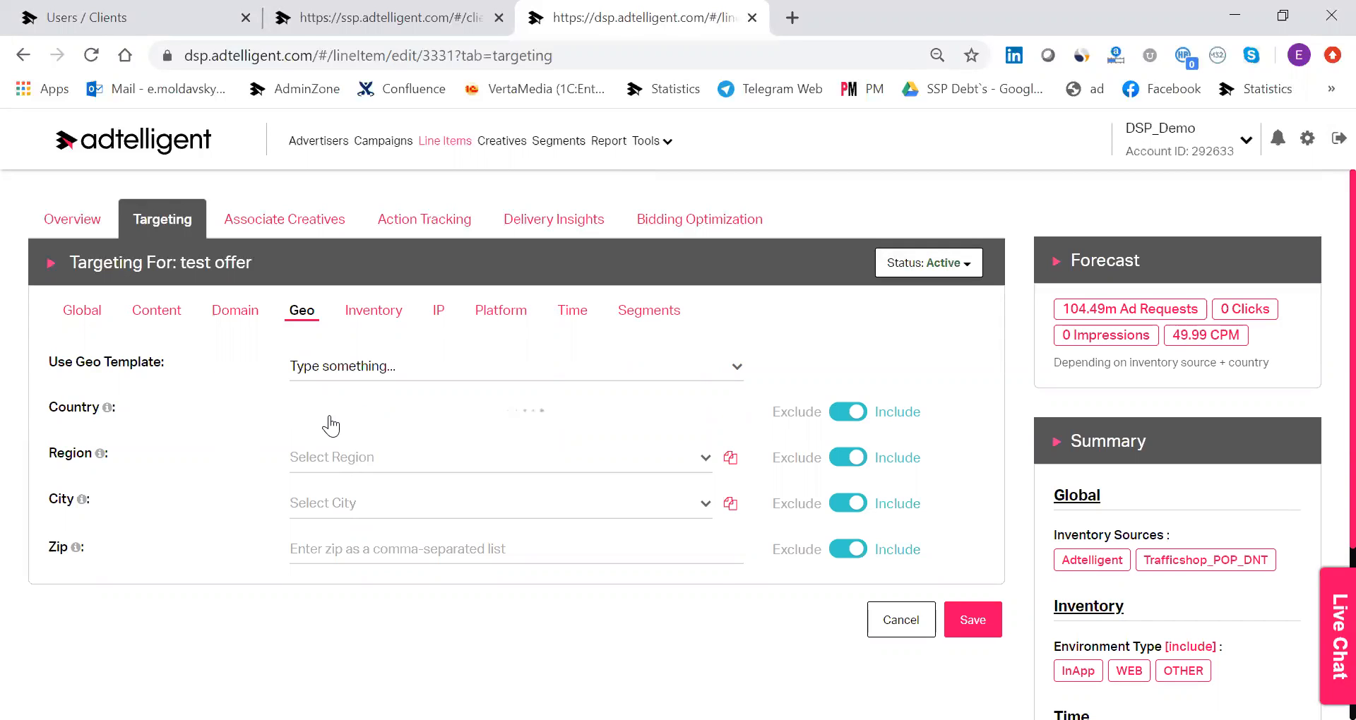
type("netherl")
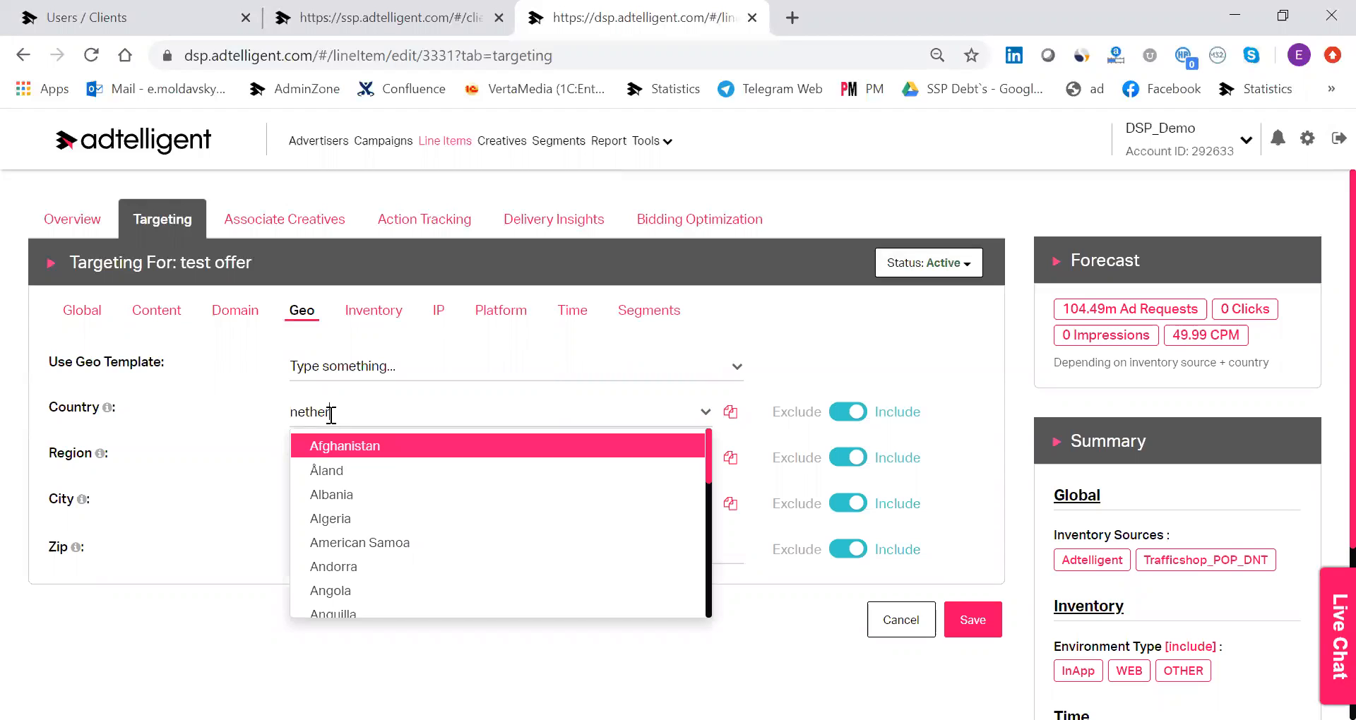
left_click(350, 442)
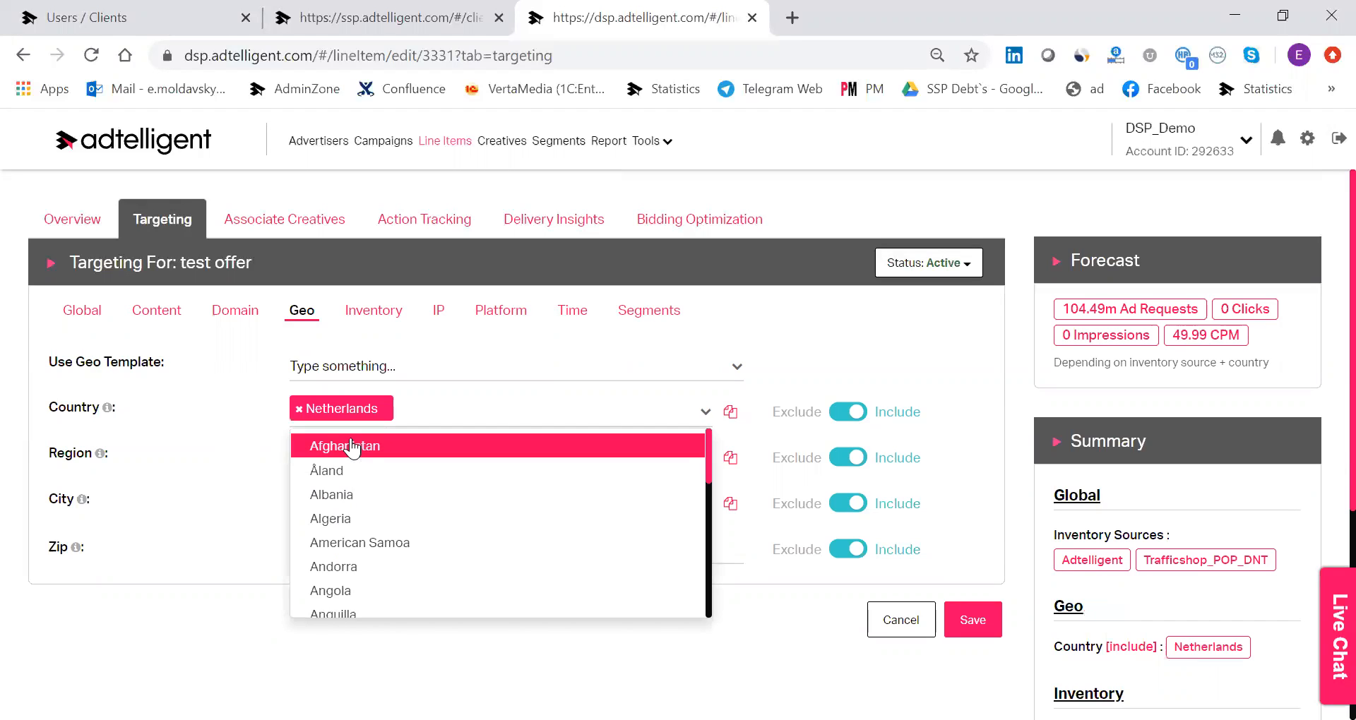
left_click(202, 420)
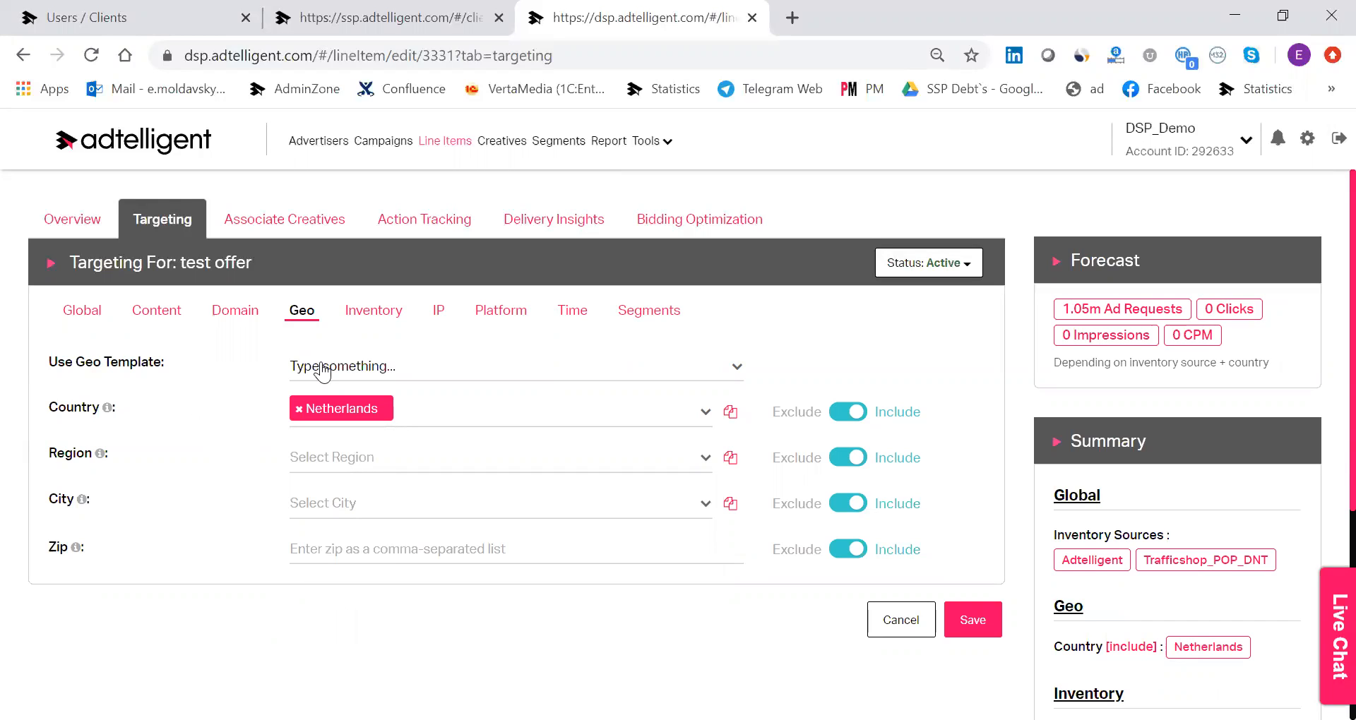
Check where geo templates are managed and which are available, and view the inventory targeting options.
mouse_move(108, 410)
left_click(660, 141)
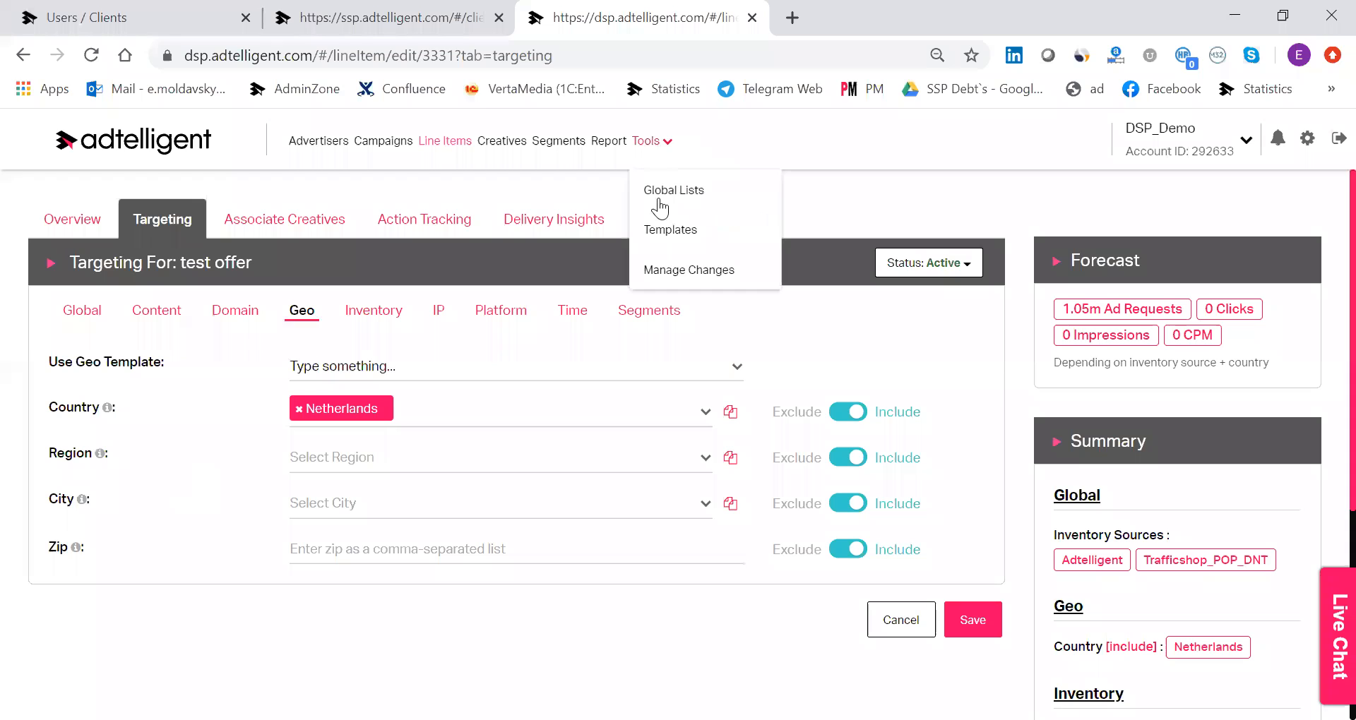
left_click(346, 372)
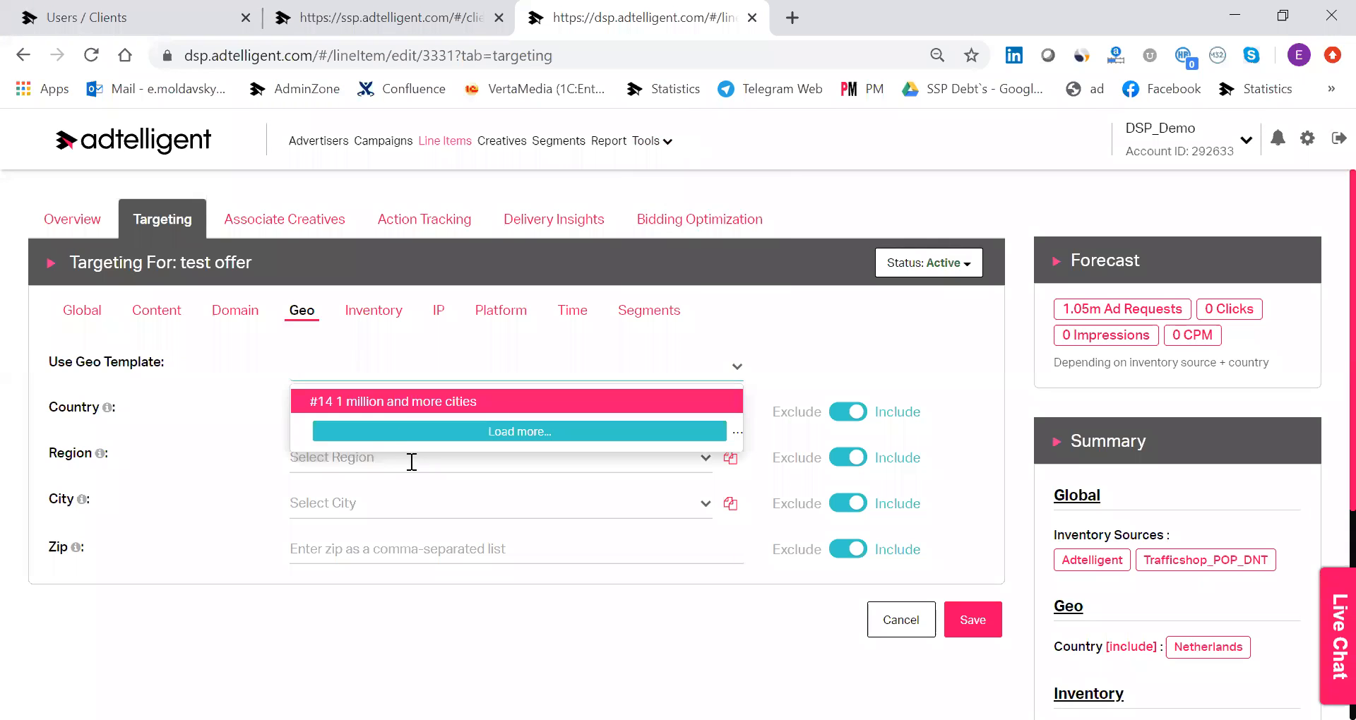
left_click(361, 314)
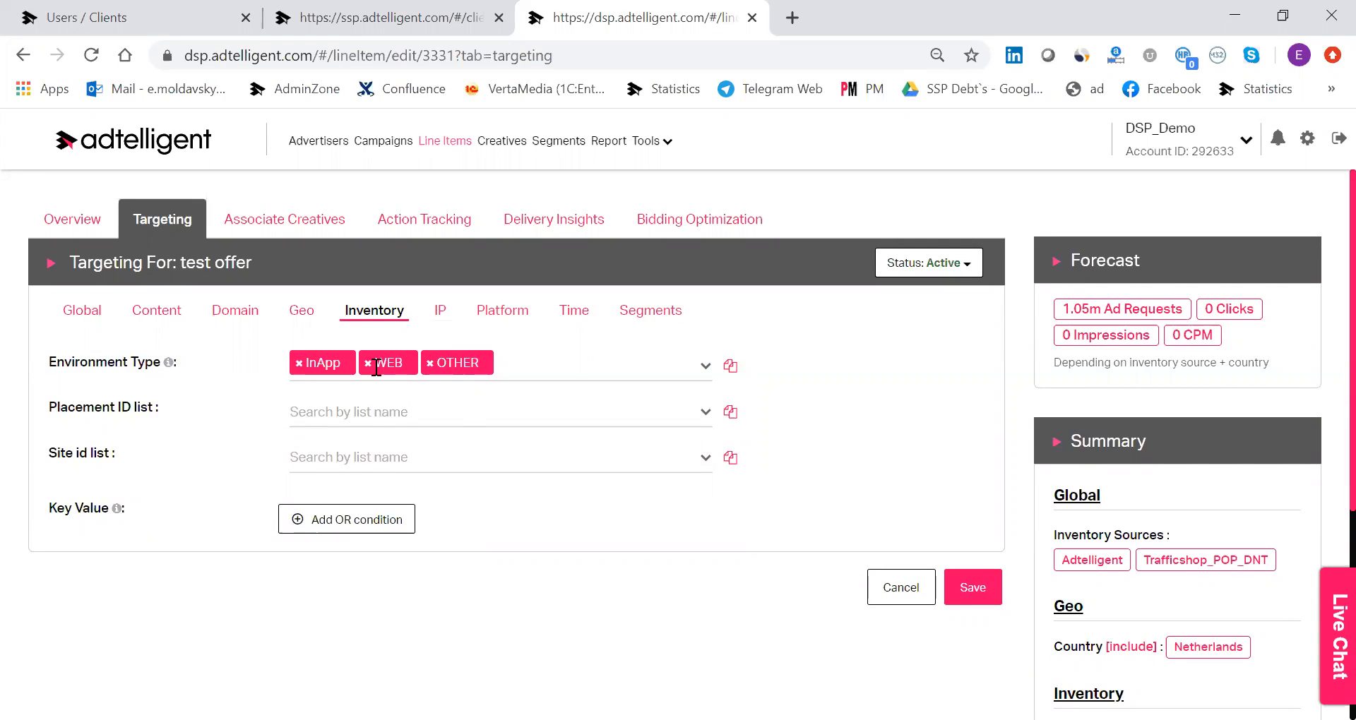
Set the country to Netherlands in the IP targeting.
left_click(439, 311)
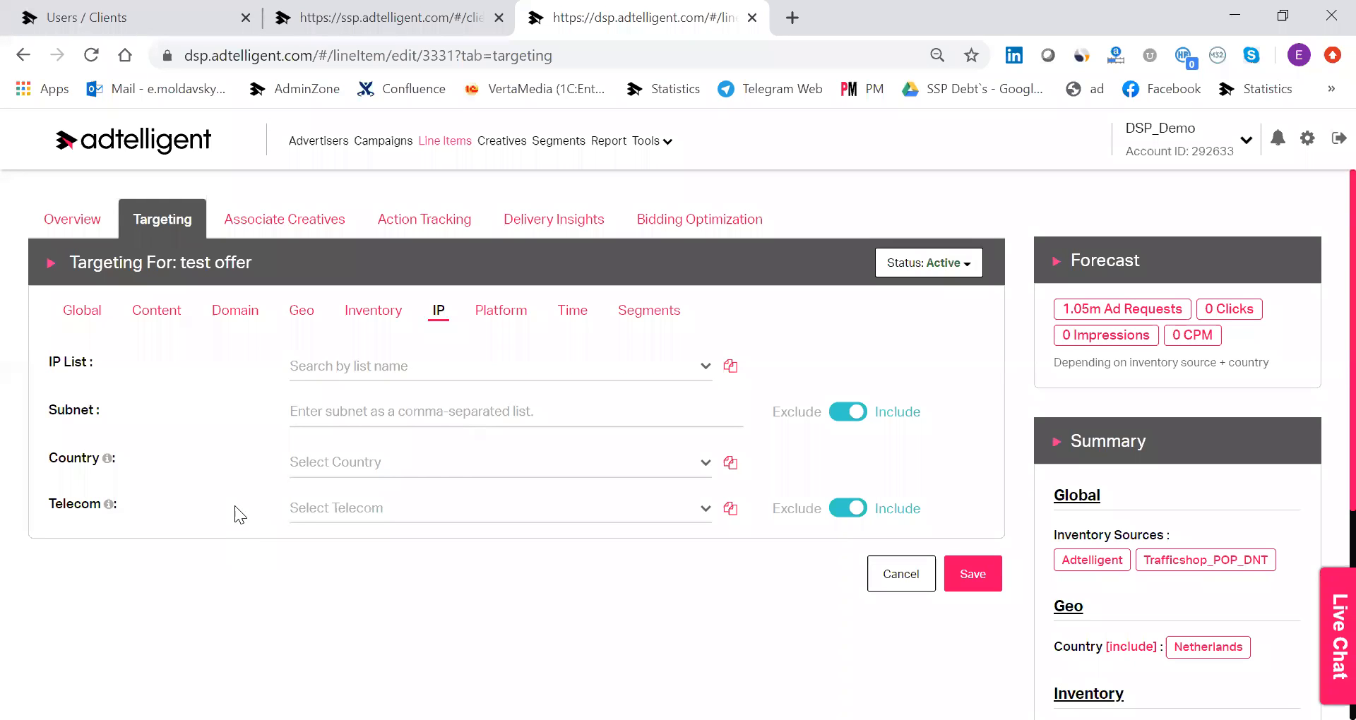
left_click(338, 467)
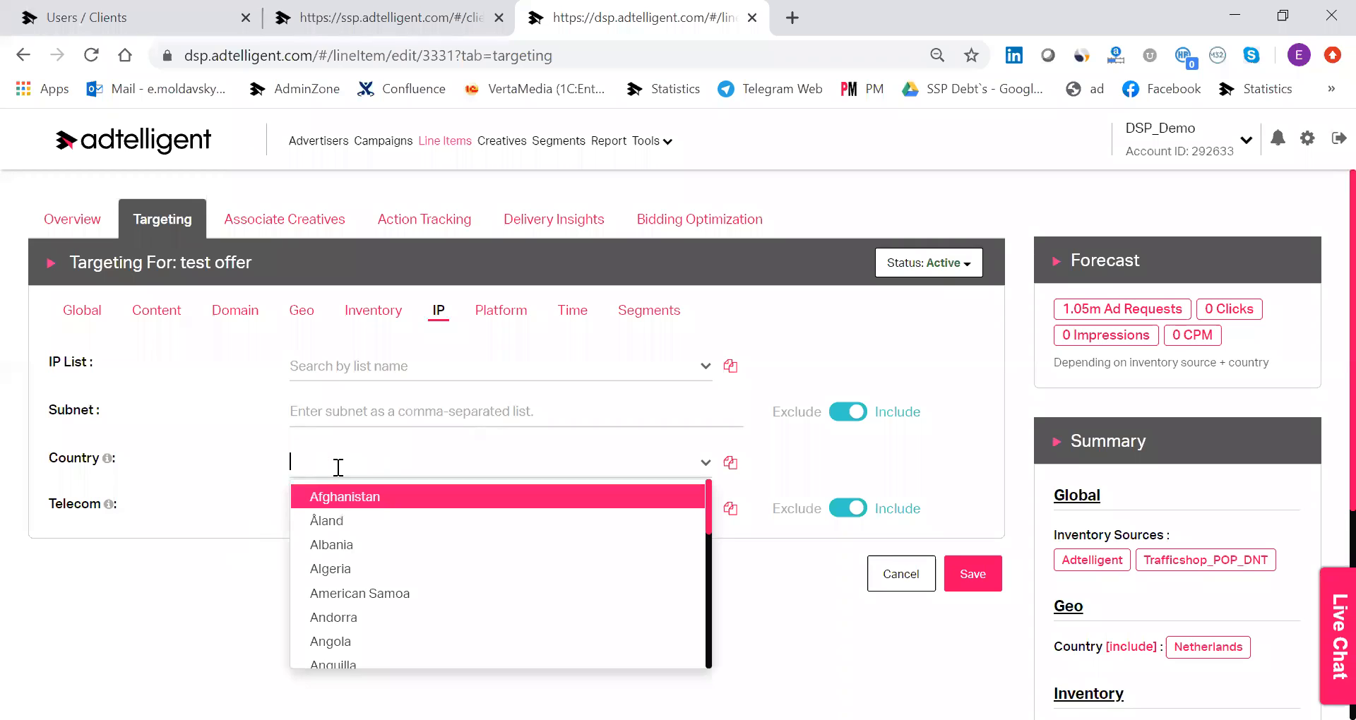
type("nether")
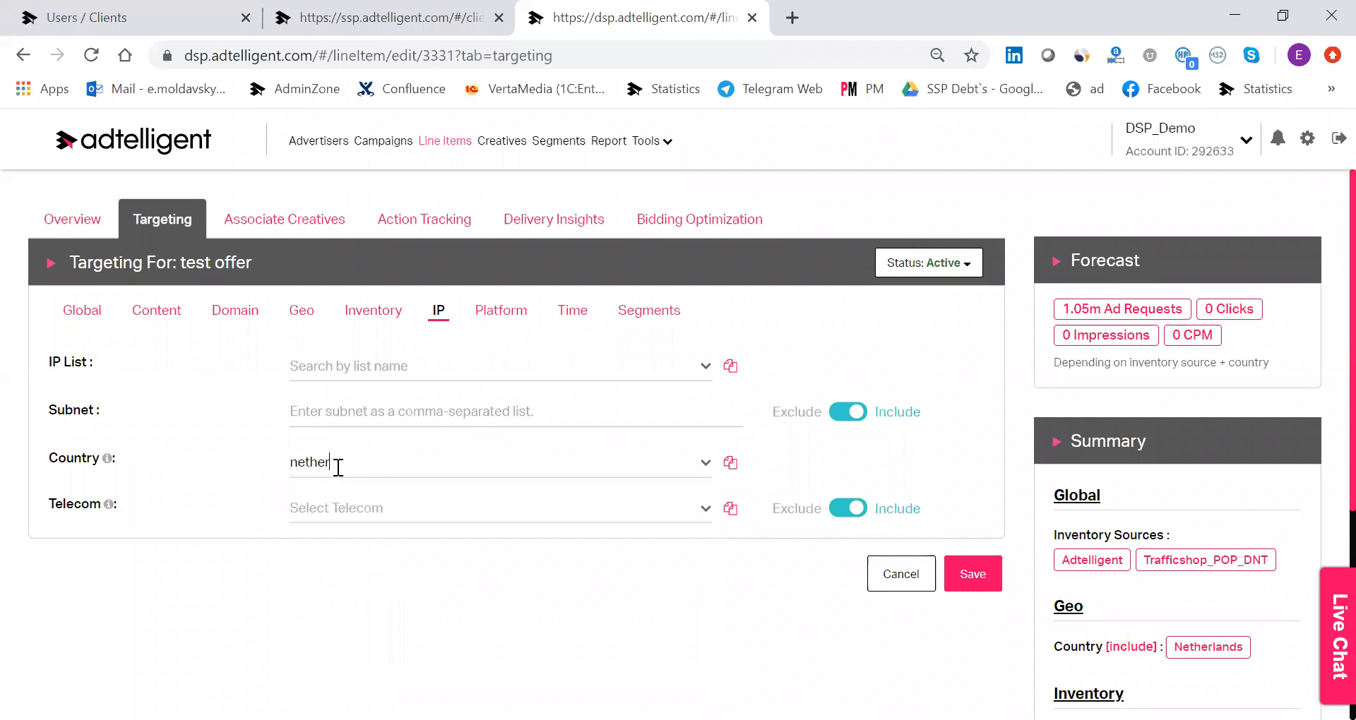
left_click(323, 498)
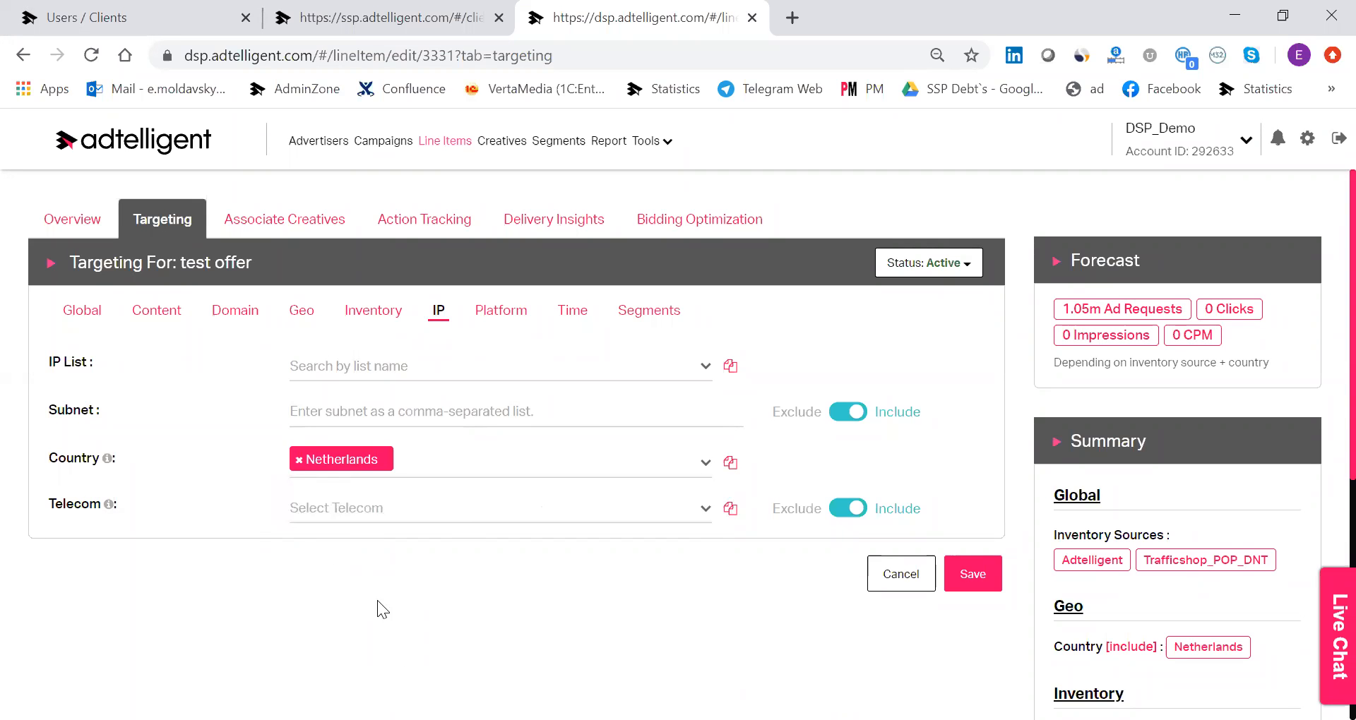
Browse the telecom providers for the Netherlands and include AT&T in the IP targeting.
left_click(472, 512)
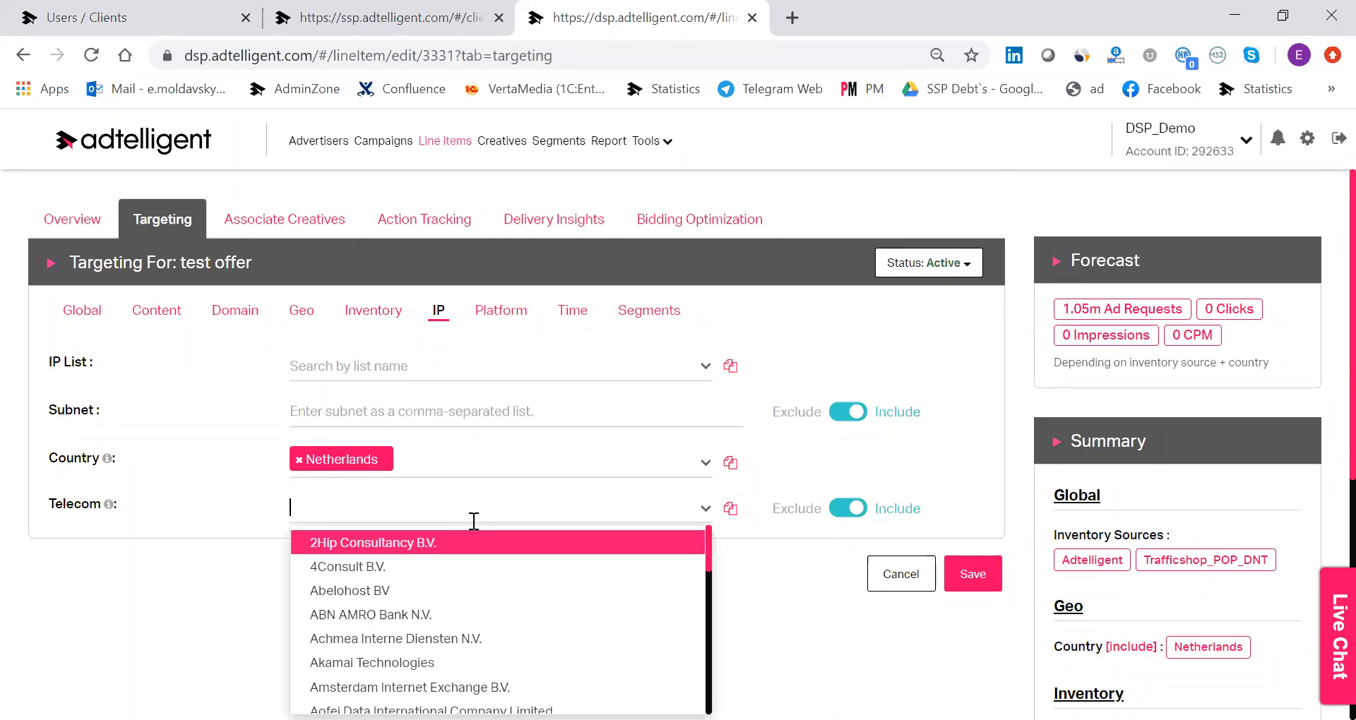
scroll(798, 439, "down", 3)
scroll(601, 381, "down", 5)
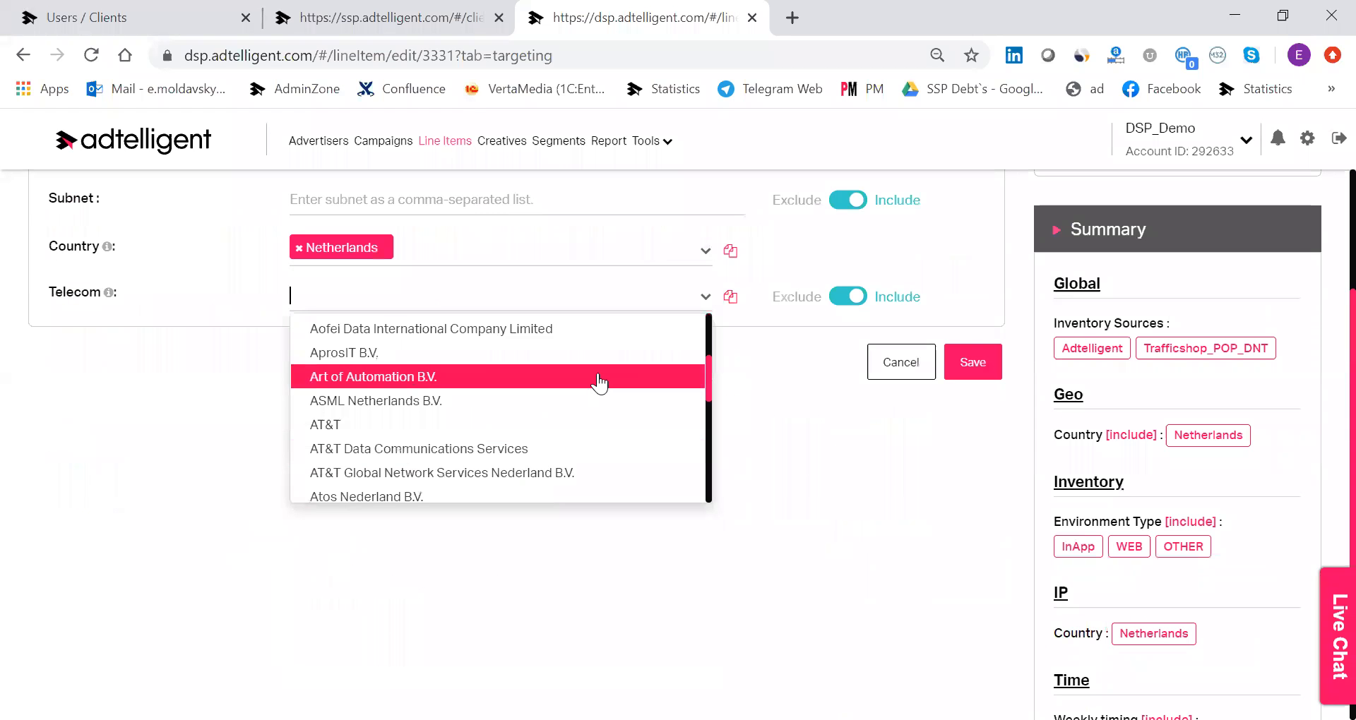
scroll(601, 382, "up", 3)
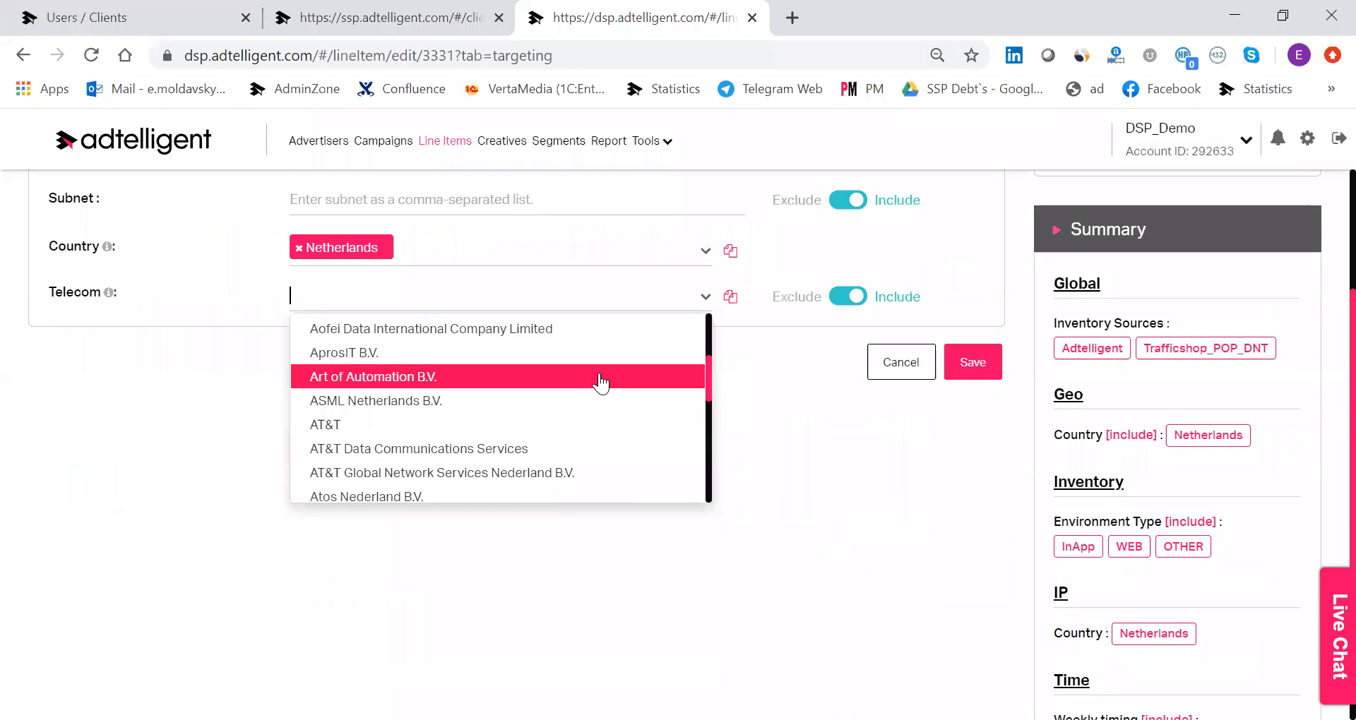
left_click(595, 433)
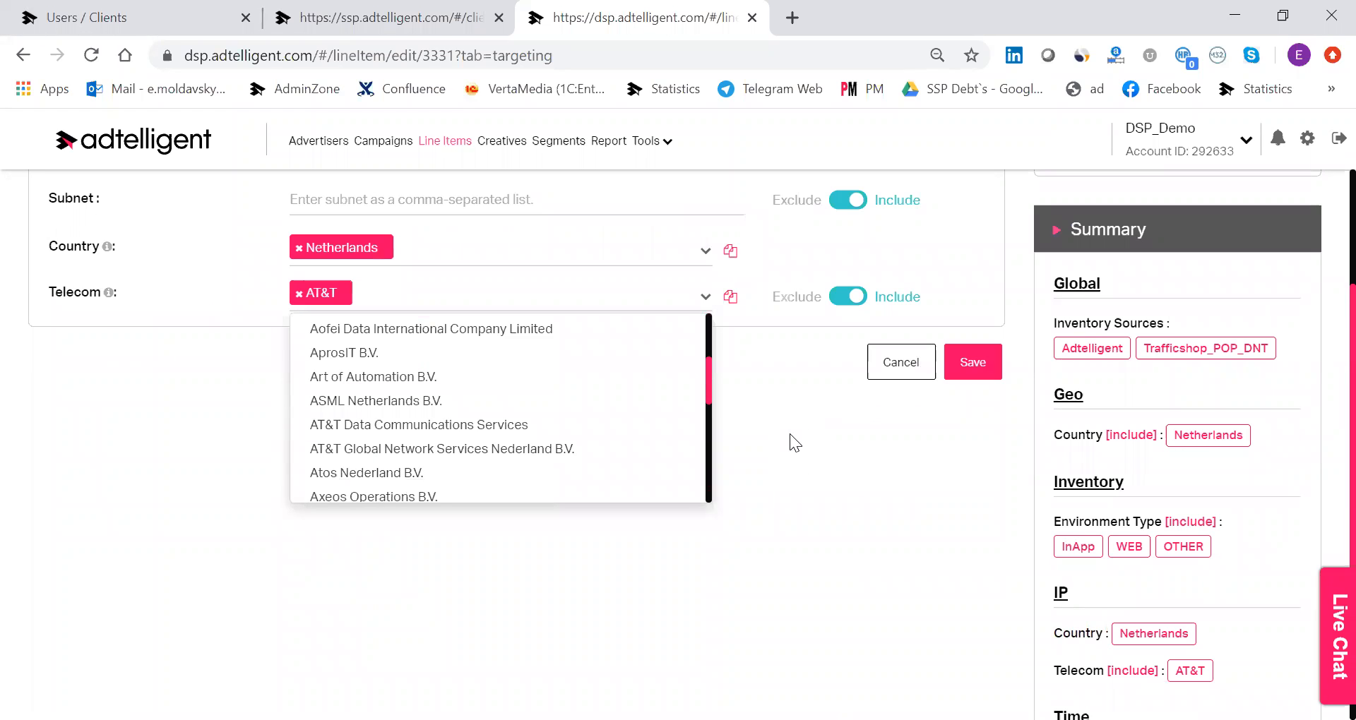
left_click(790, 436)
Review the platform targeting options and the weekly timing schedule for the line item.
scroll(689, 404, "up", 3)
left_click(498, 310)
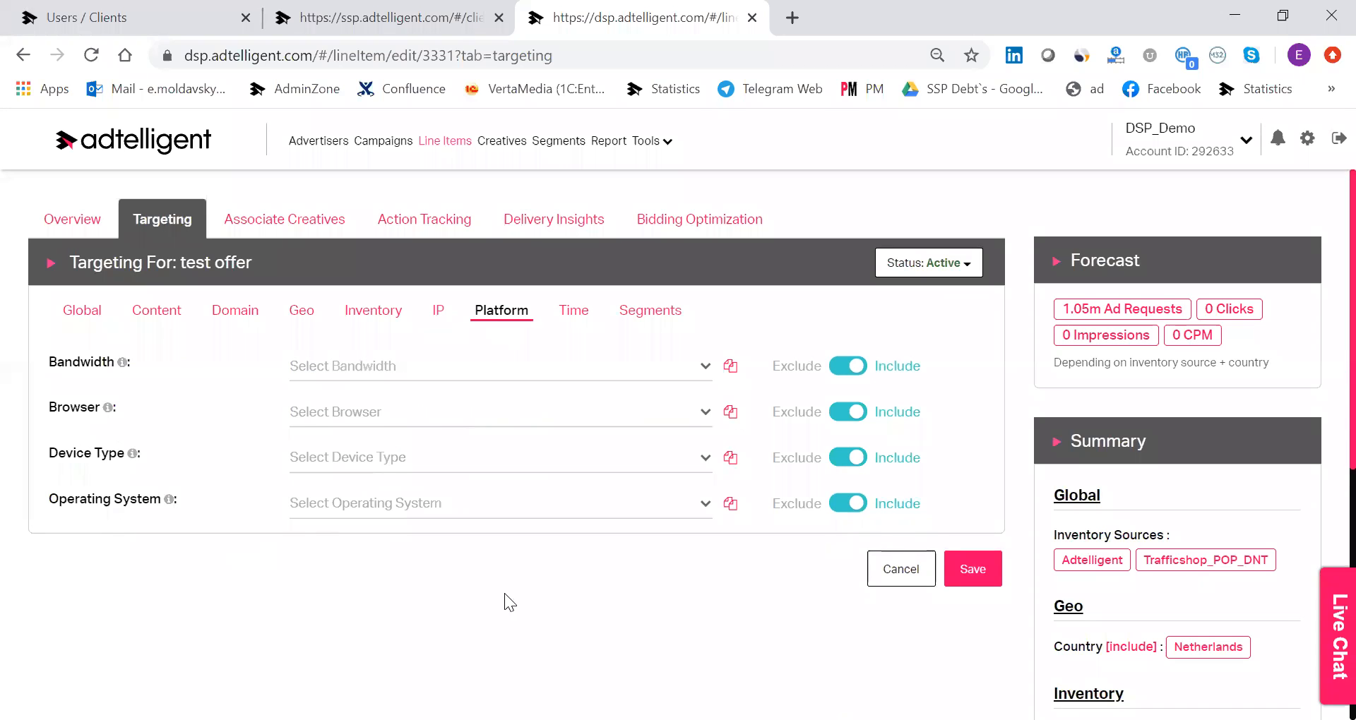
left_click(571, 322)
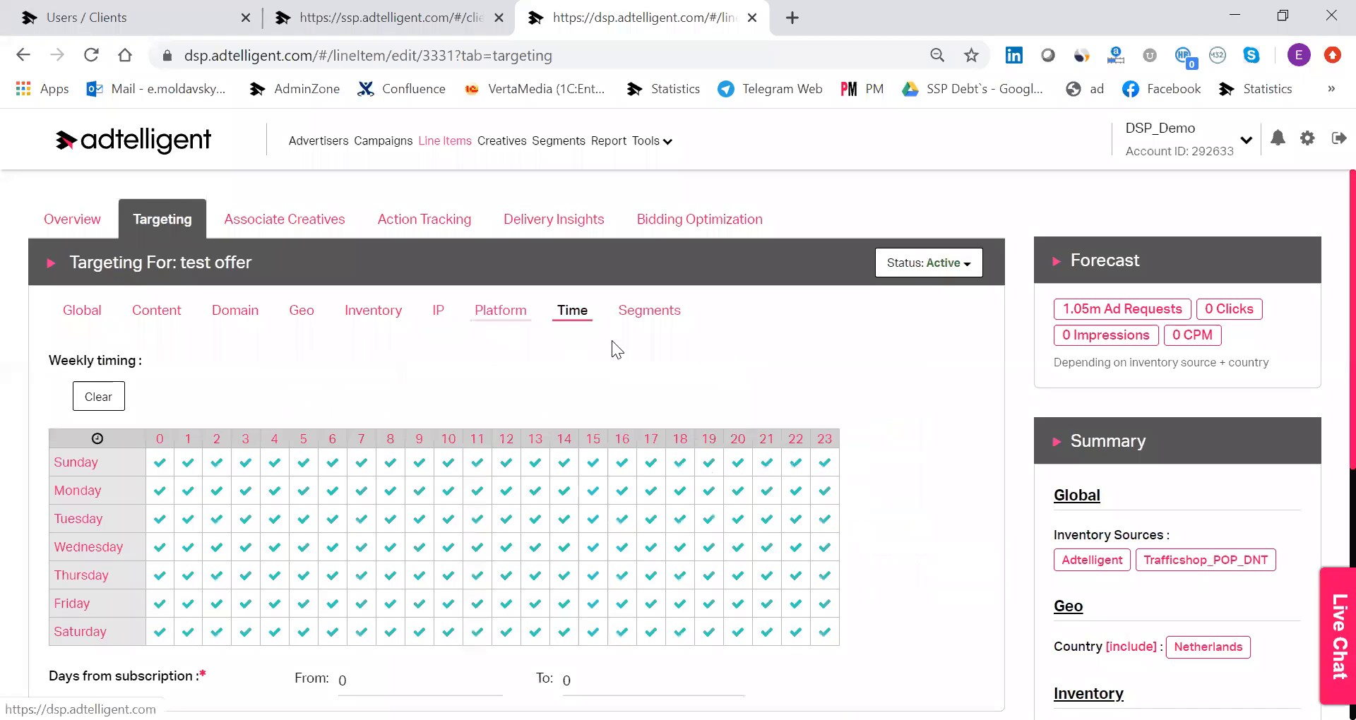
Check the days-from-subscription setting and the segment targeting options of the line item.
scroll(611, 341, "down", 1)
scroll(607, 339, "down", 1)
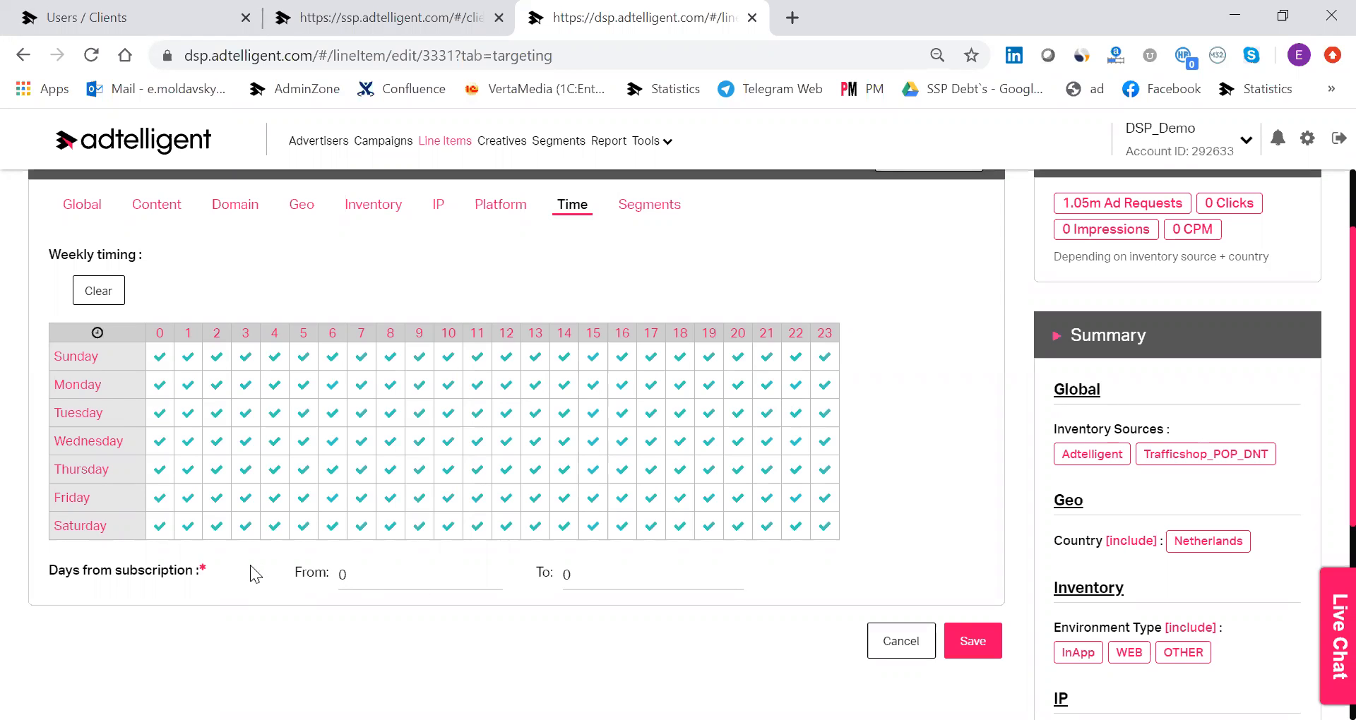
left_click(651, 210)
scroll(632, 476, "up", 2)
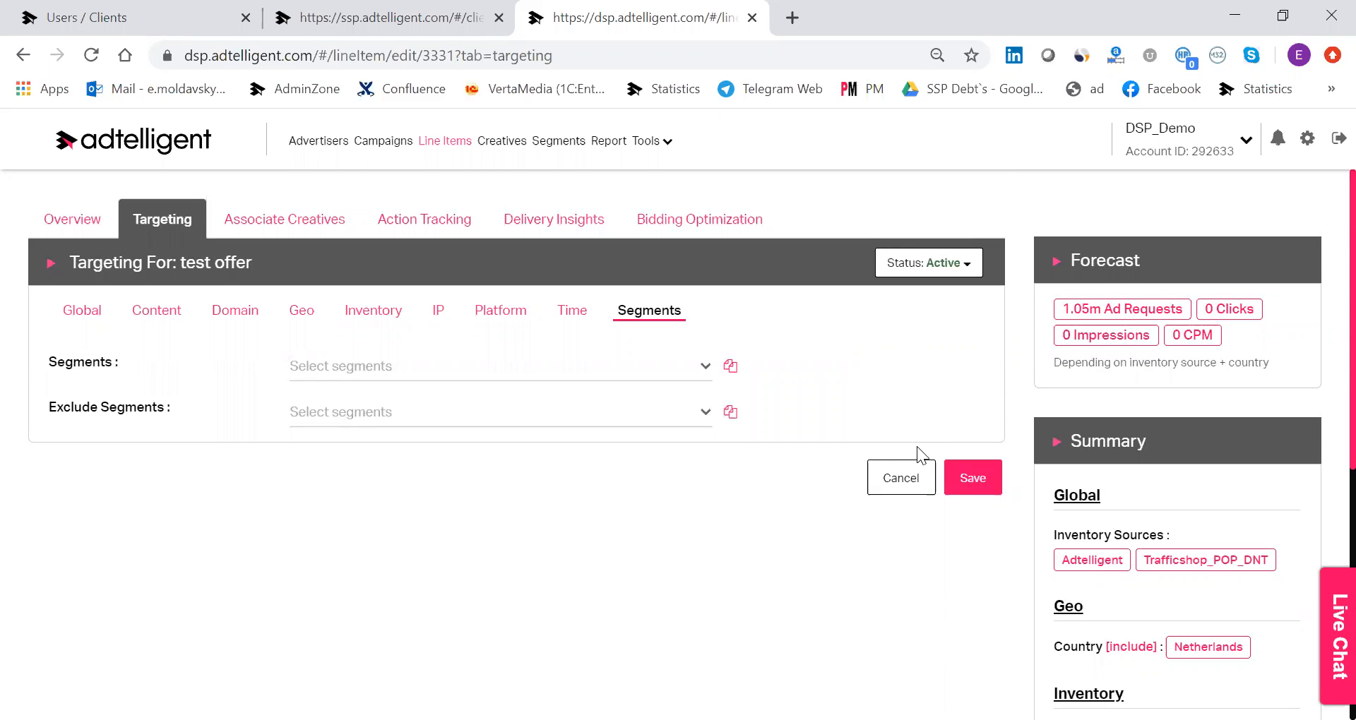
left_click(289, 222)
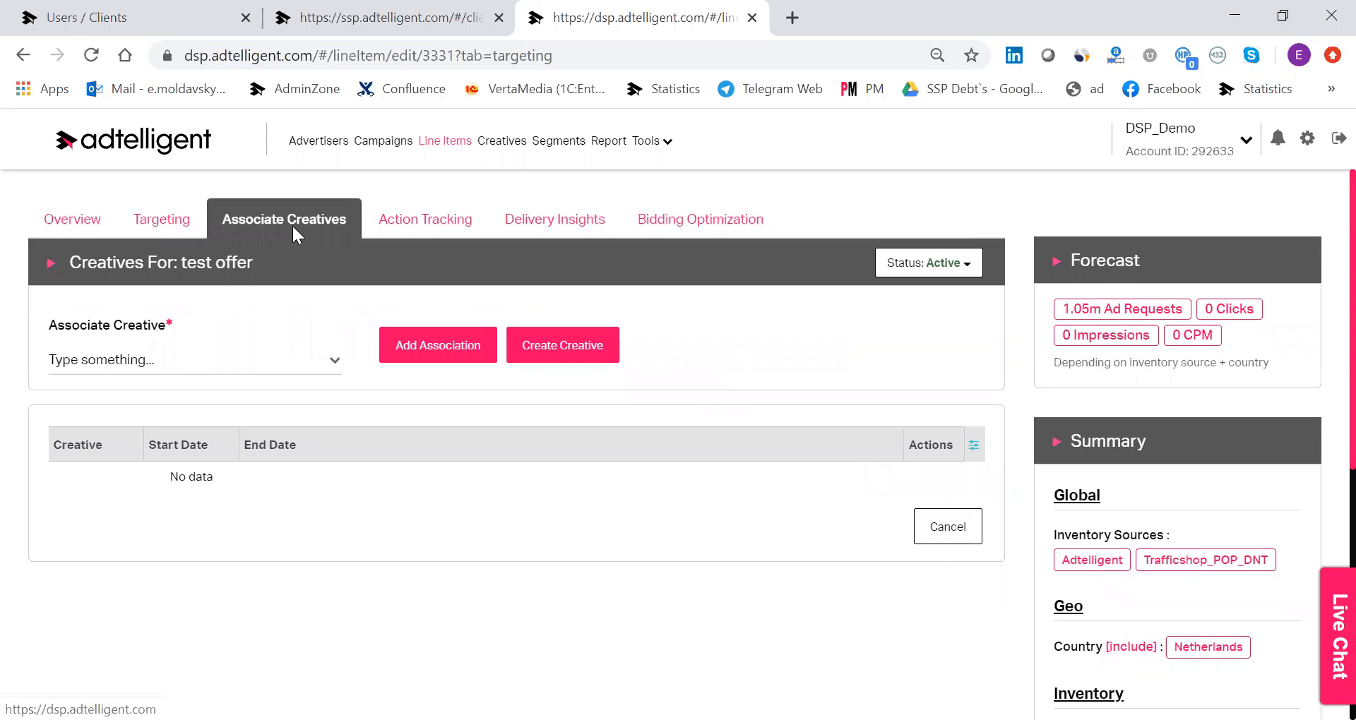
left_click(178, 239)
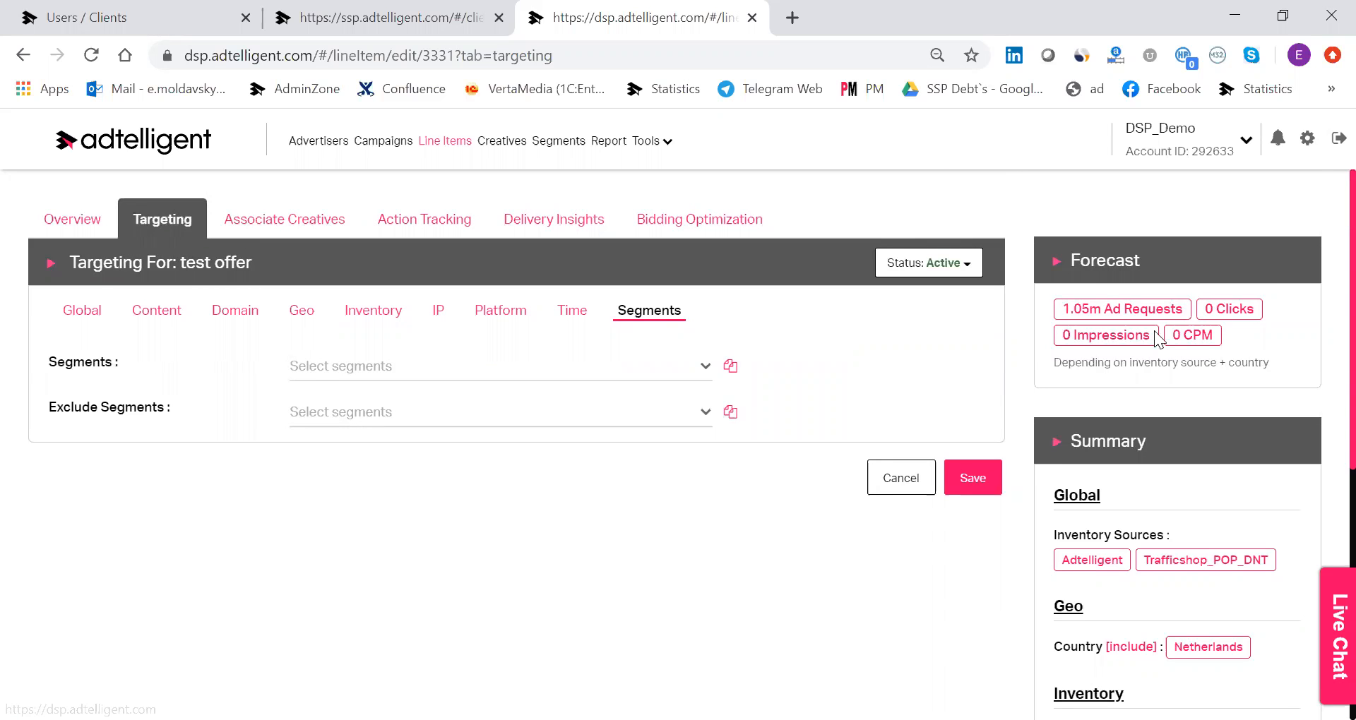
Review the line item's forecast and targeting summary, and look at its creative association options.
scroll(1165, 353, "down", 6)
scroll(1201, 478, "down", 1)
scroll(1149, 335, "up", 6)
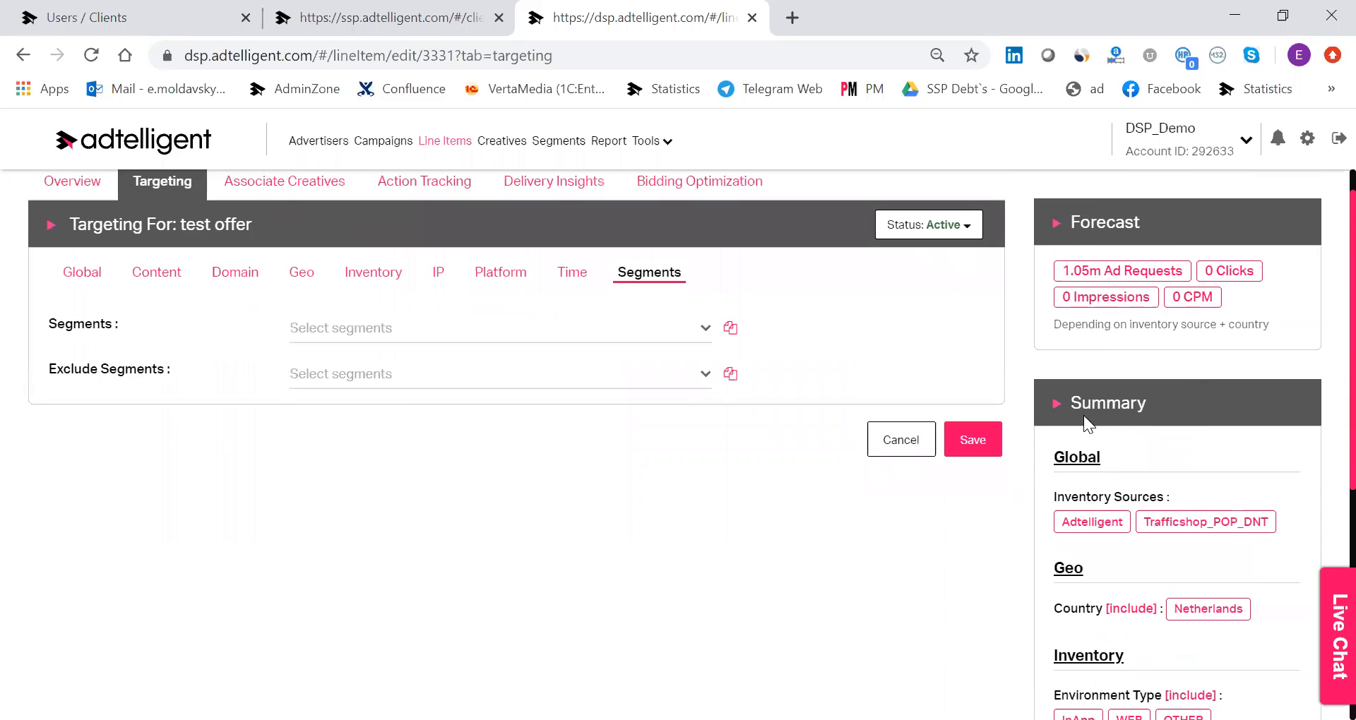
scroll(1201, 544, "down", 5)
scroll(752, 274, "up", 2)
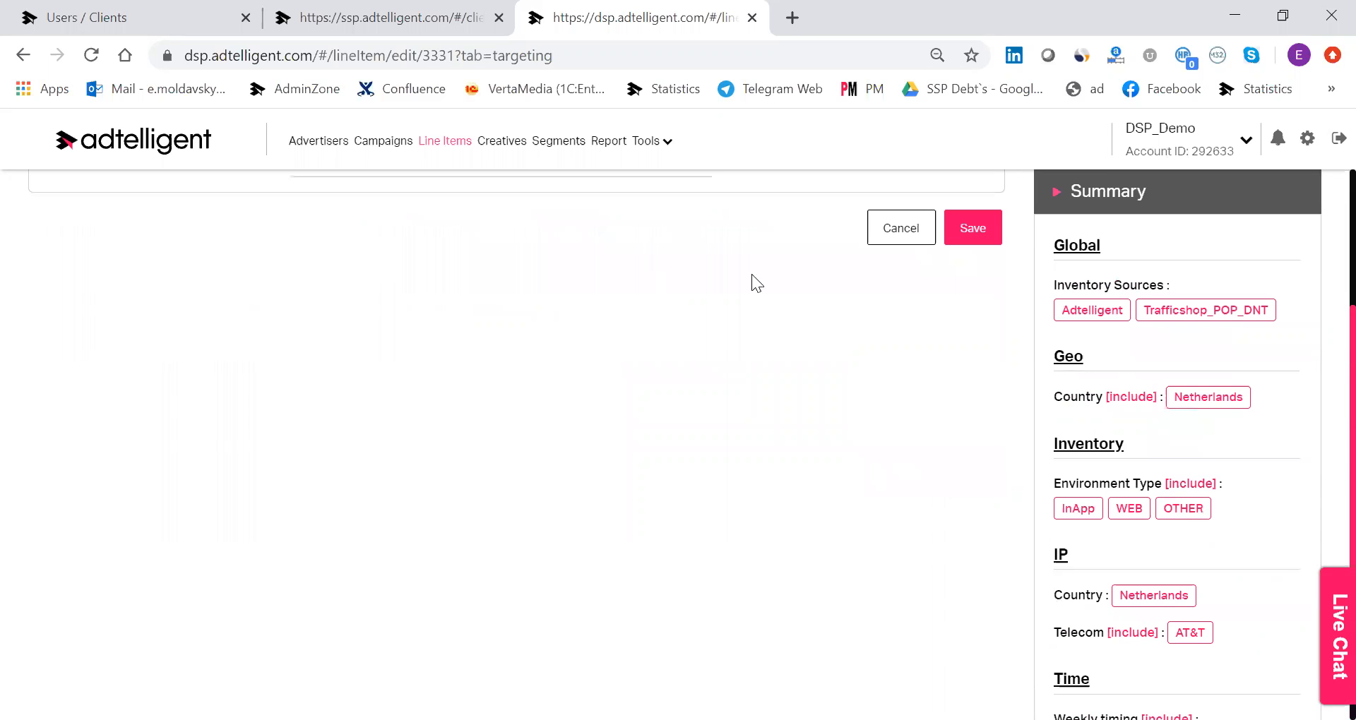
scroll(1170, 470, "down", 3)
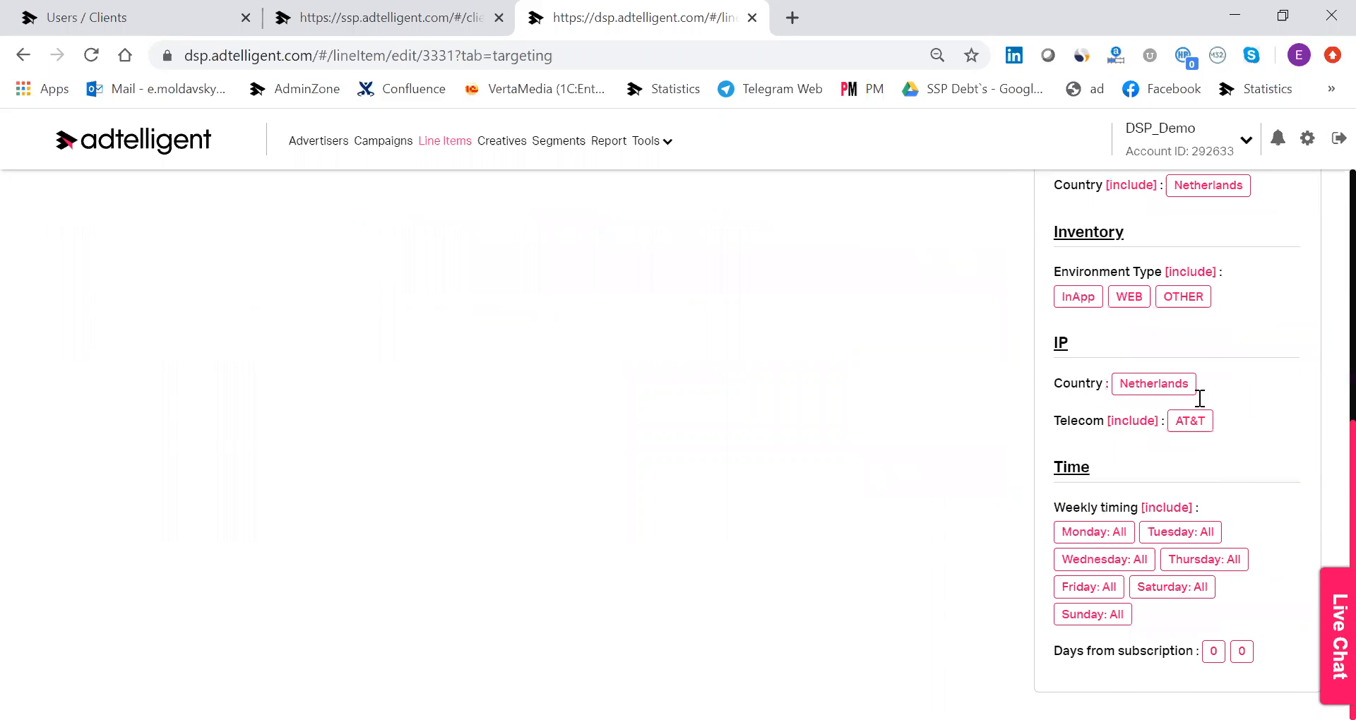
scroll(1197, 390, "up", 5)
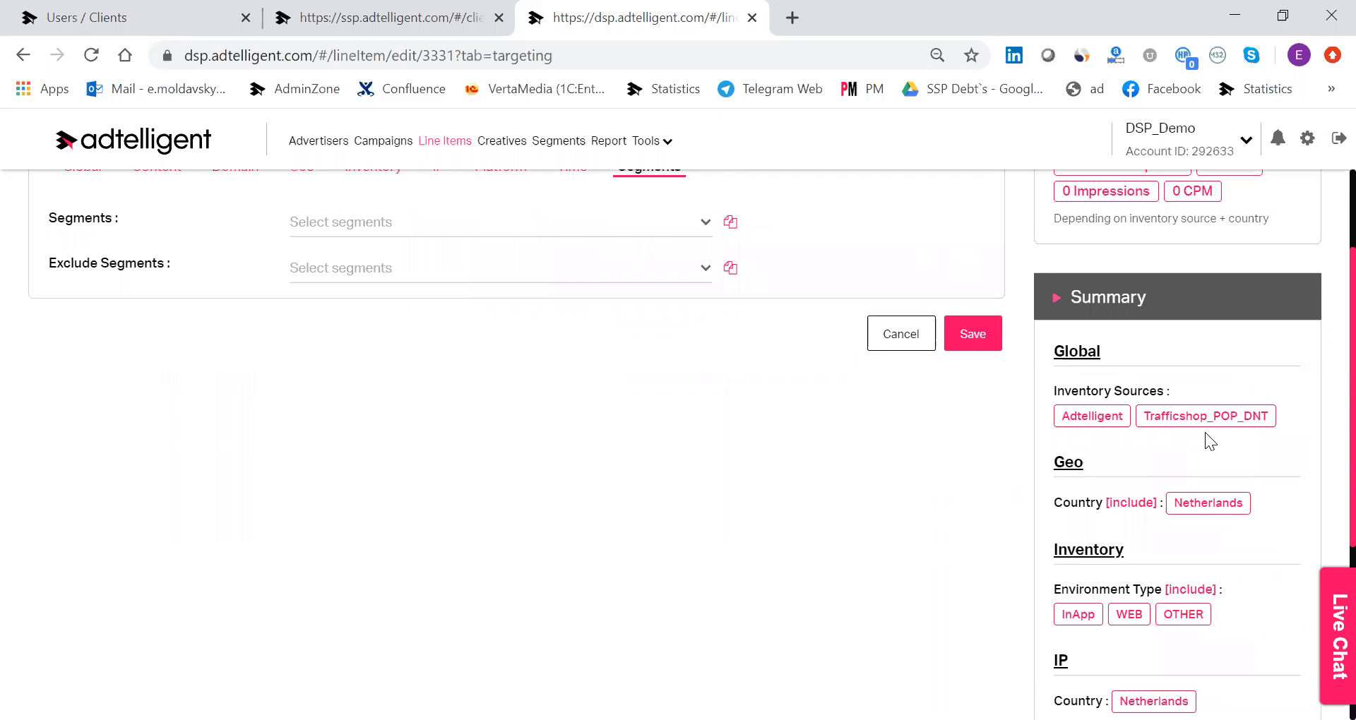
scroll(1204, 432, "down", 5)
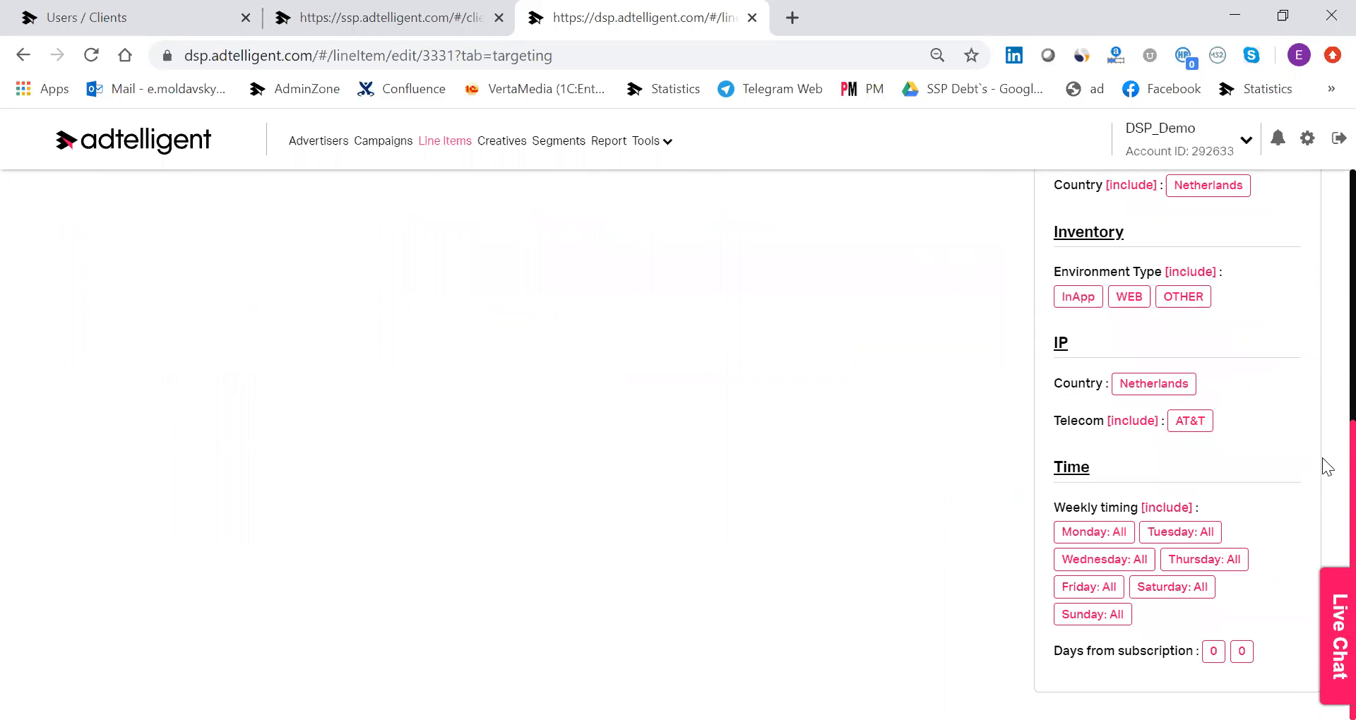
scroll(1191, 438, "up", 7)
left_click(284, 219)
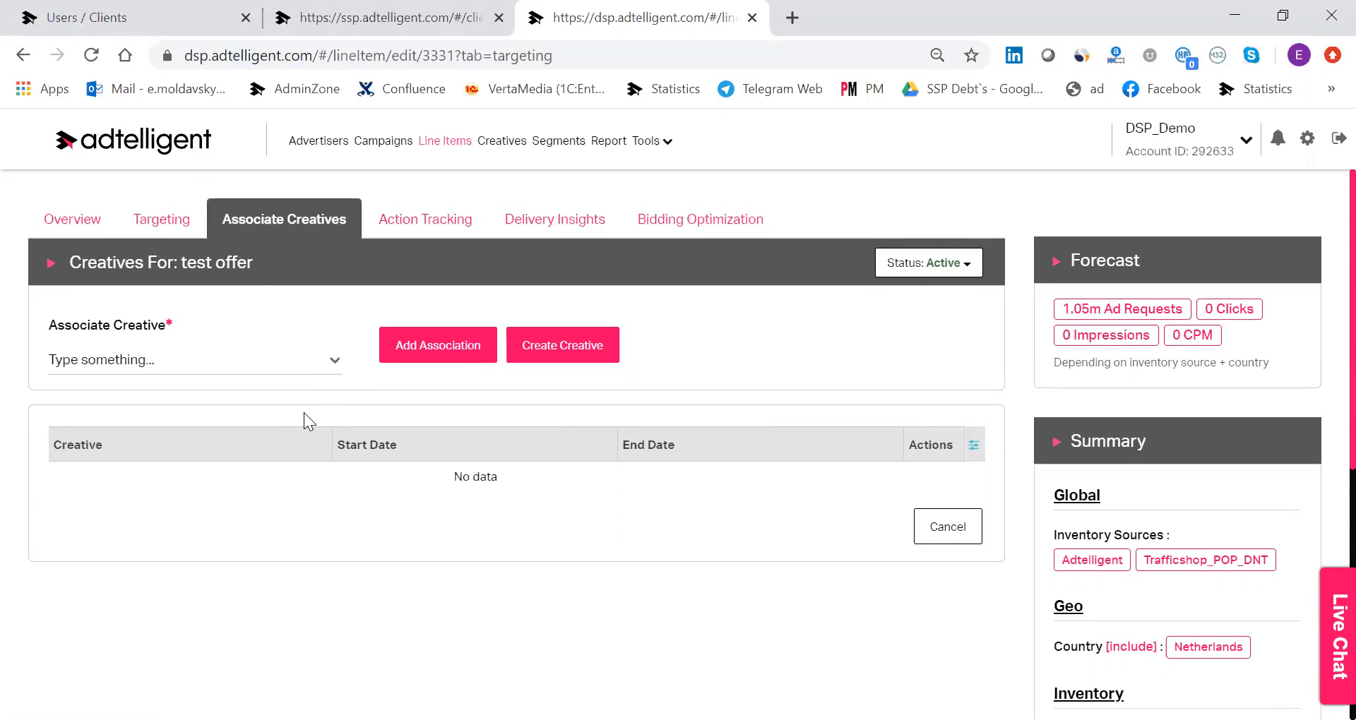
left_click(335, 363)
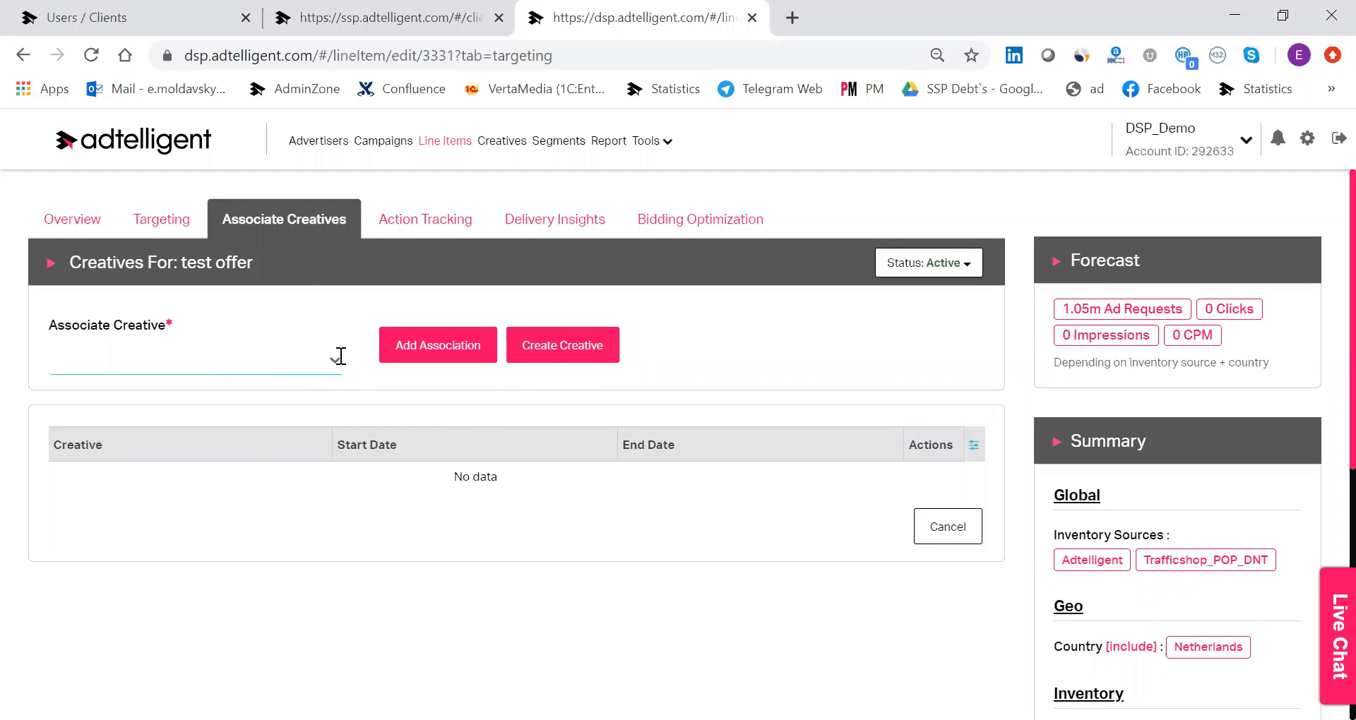
Begin a new action tracking entry for the line item with Action #1 and the description "subscriptiopn".
left_click(384, 228)
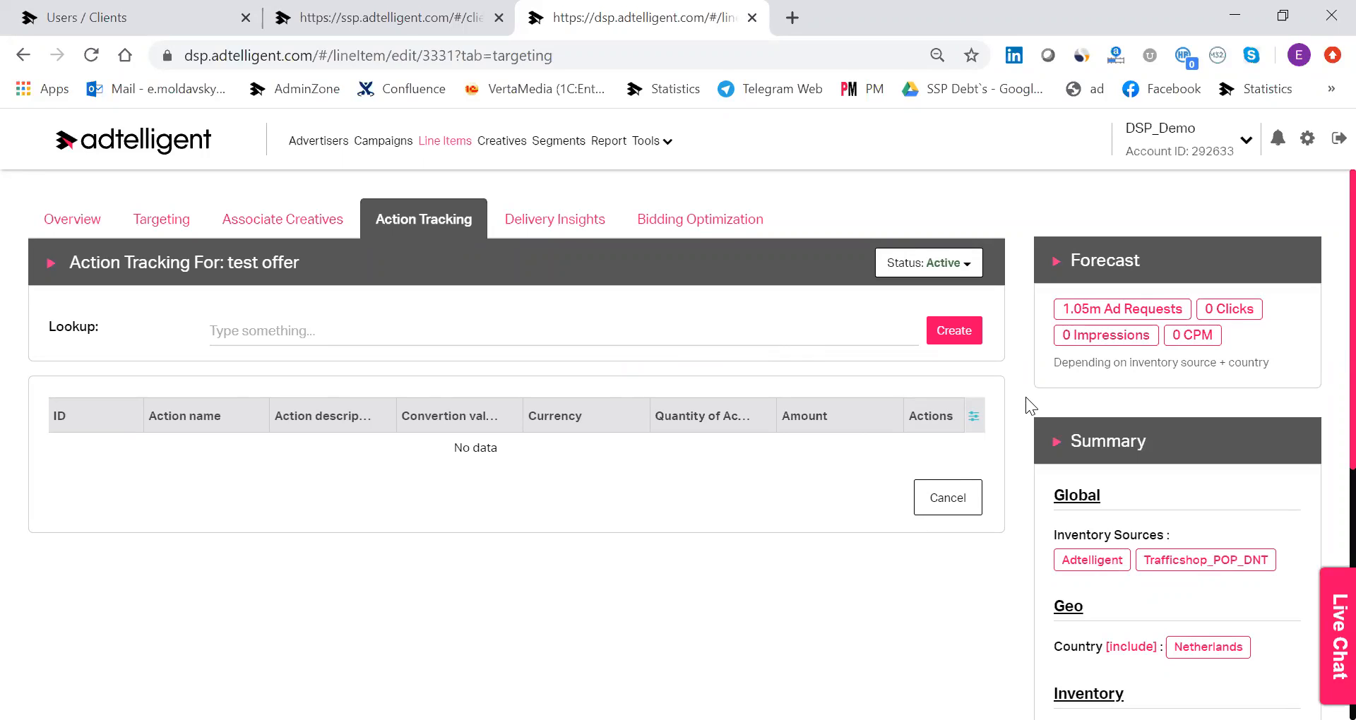
left_click(954, 342)
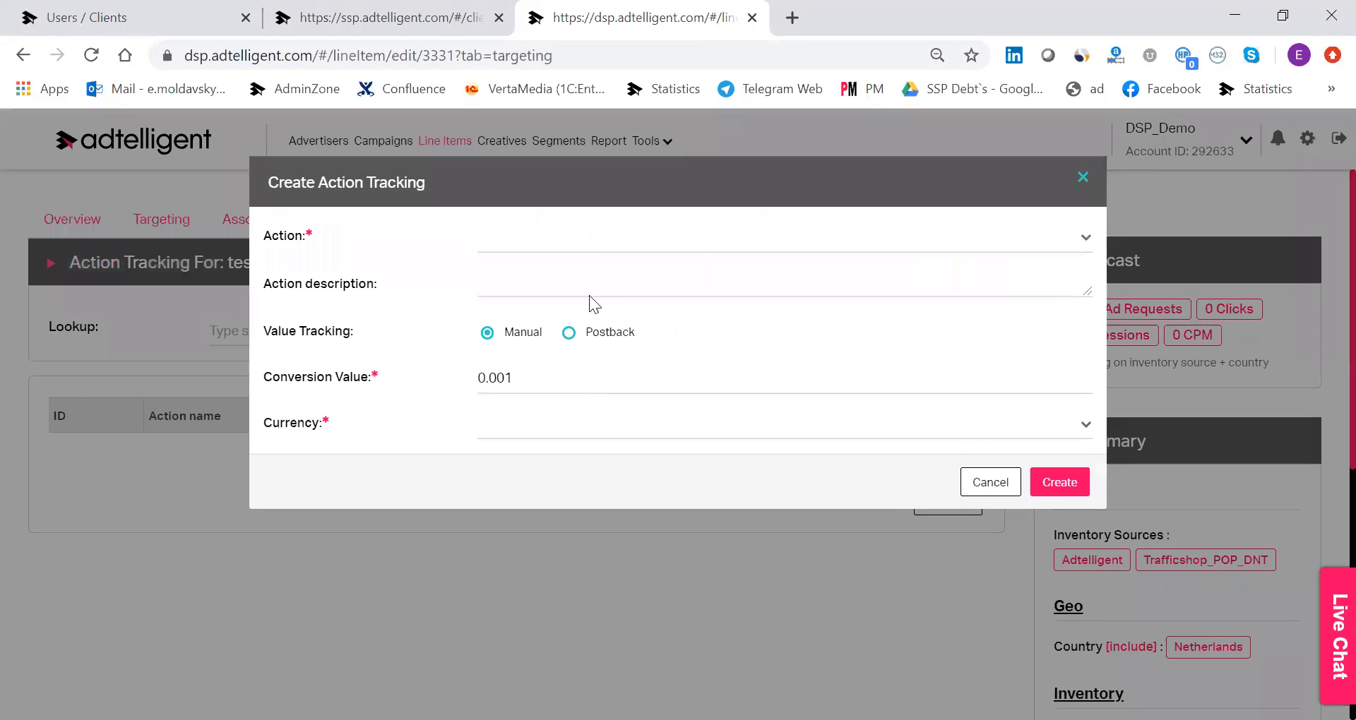
left_click(581, 248)
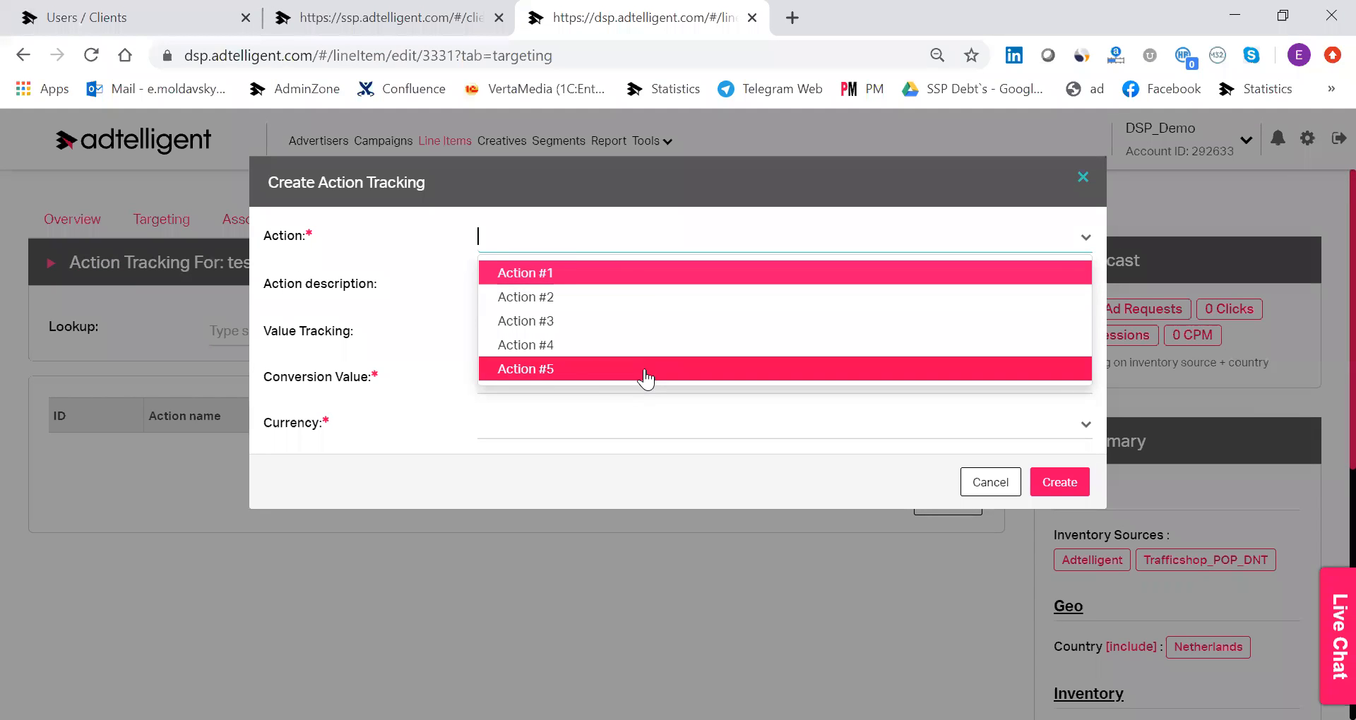
left_click(646, 276)
left_click(606, 279)
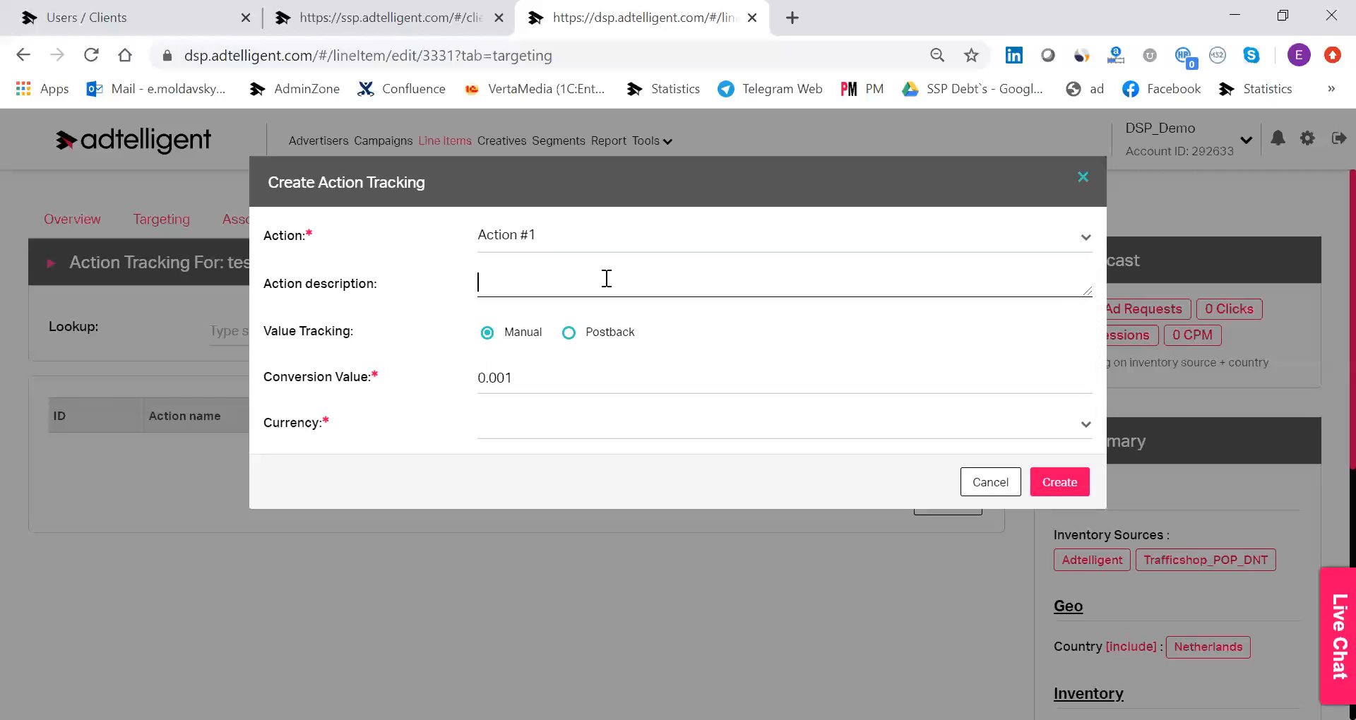
type("subscriptiopn")
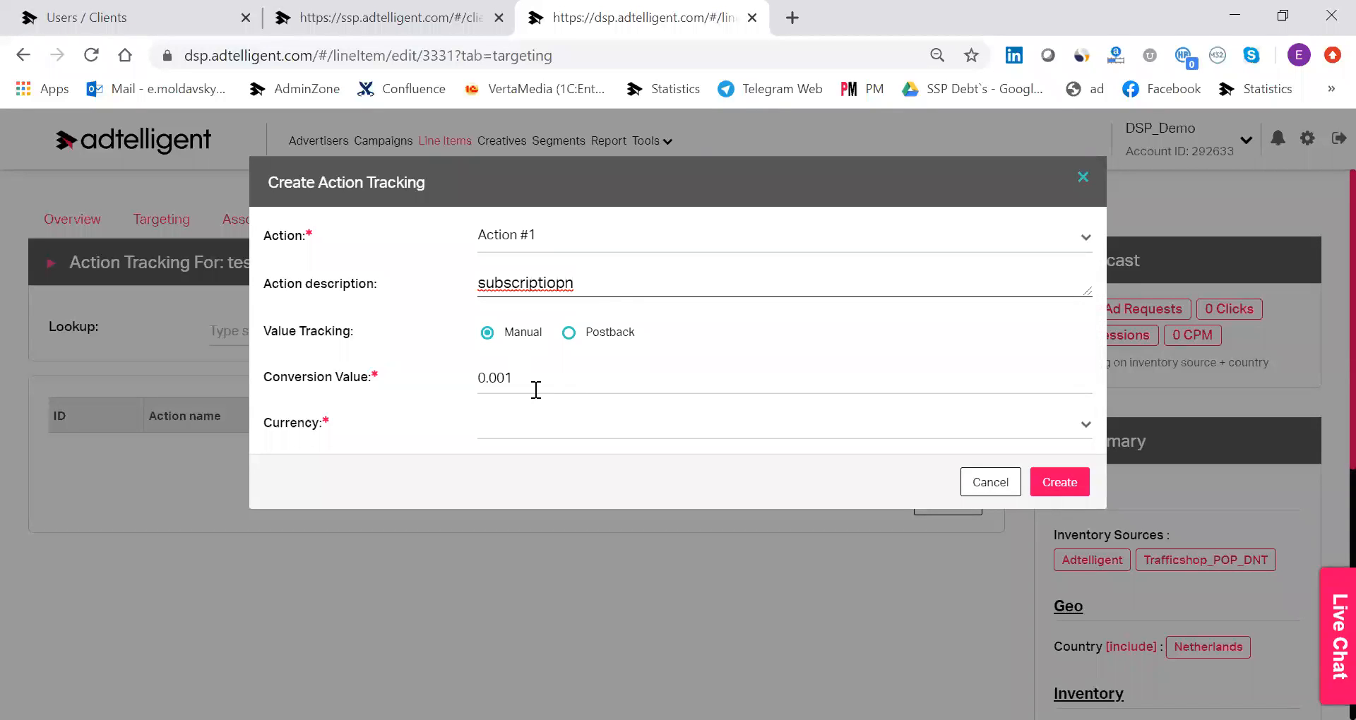
Set value tracking to Postback and the currency to US Dollar, and create the action tracking entry.
left_click(566, 337)
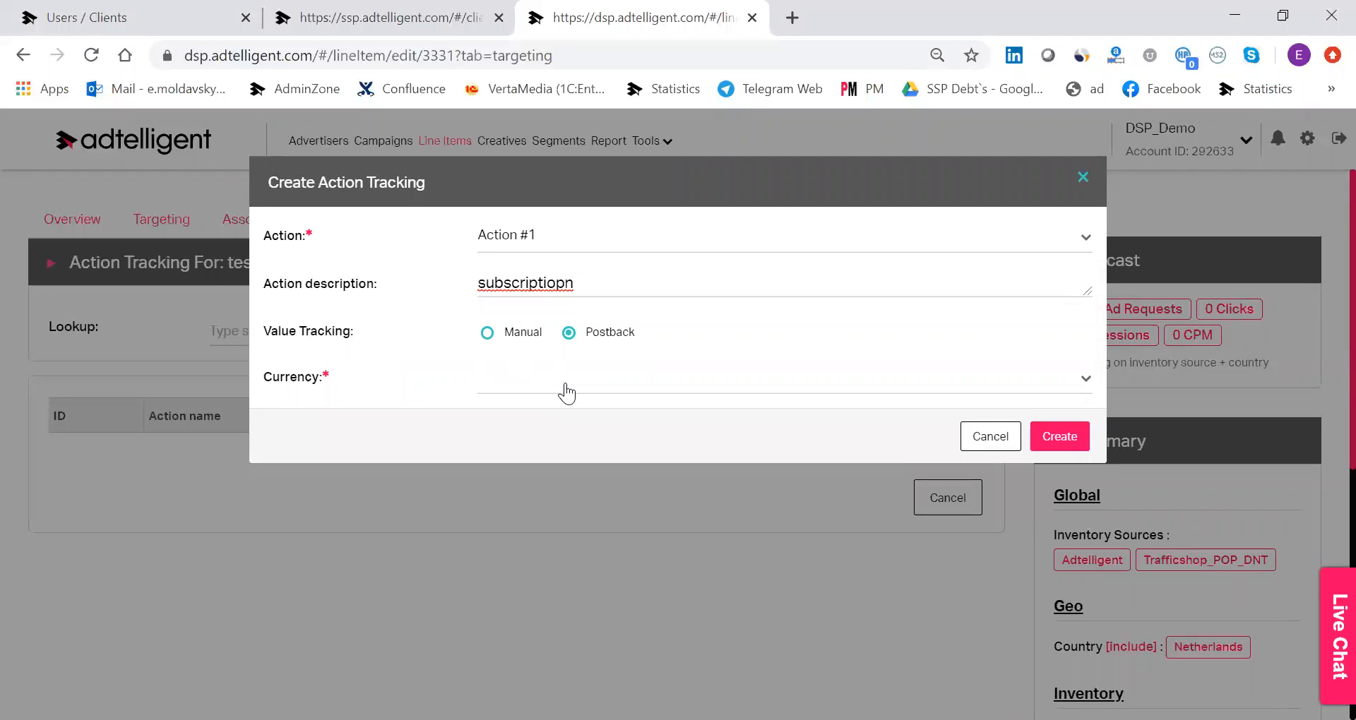
left_click(567, 393)
left_click(567, 441)
left_click(567, 387)
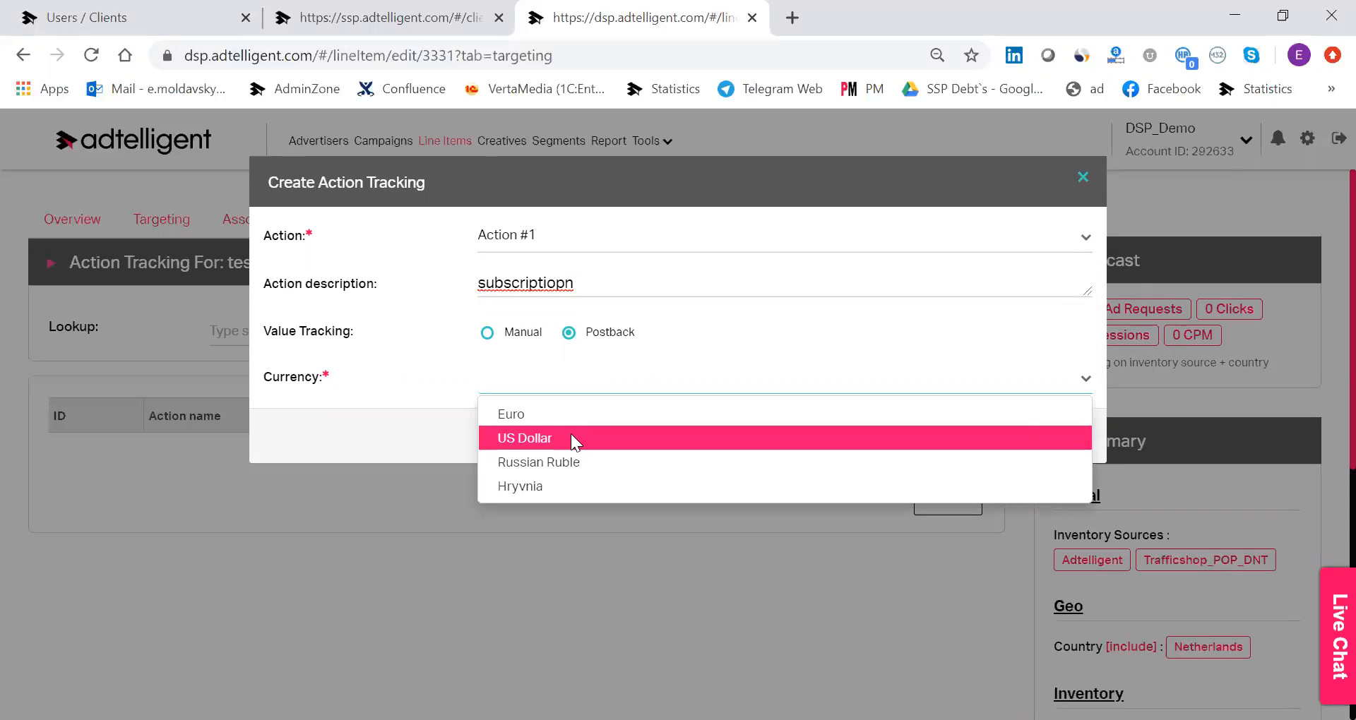
left_click(571, 437)
left_click(1060, 436)
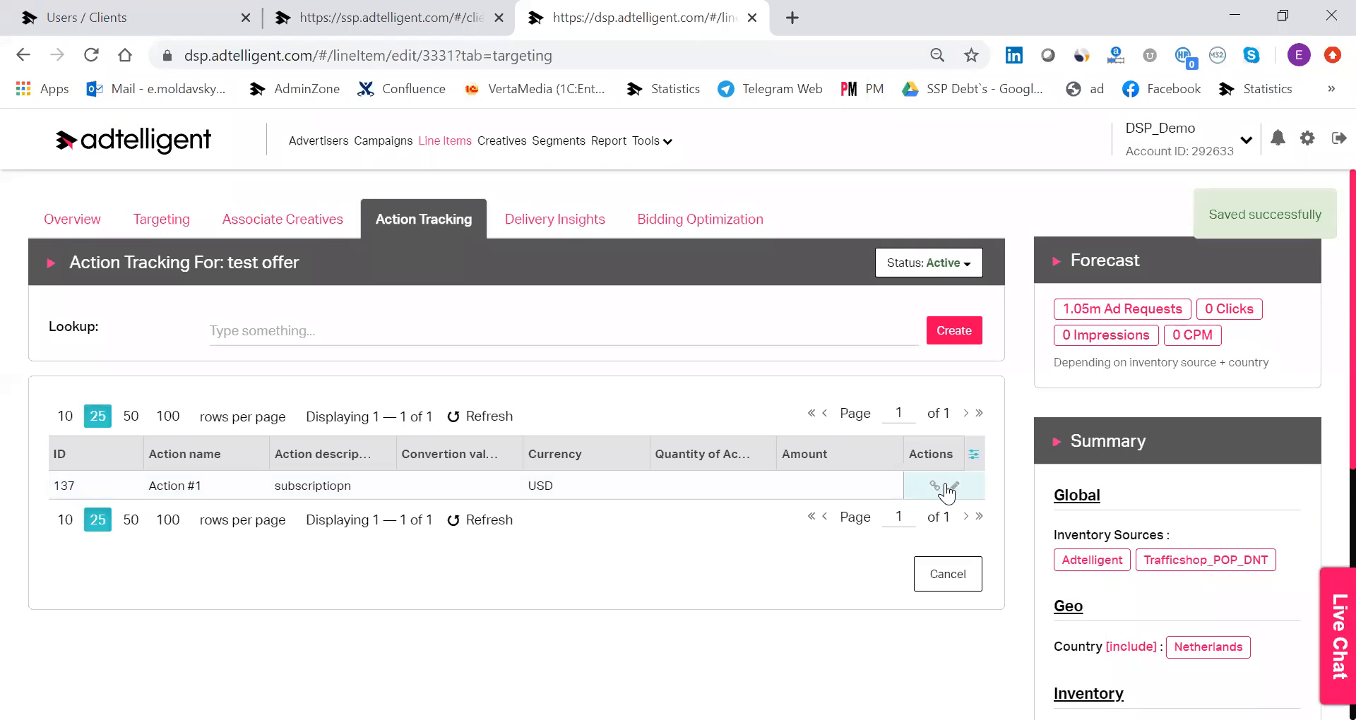
View the Action #1 postback URL in its server-side and Postback Client side versions.
left_click(934, 486)
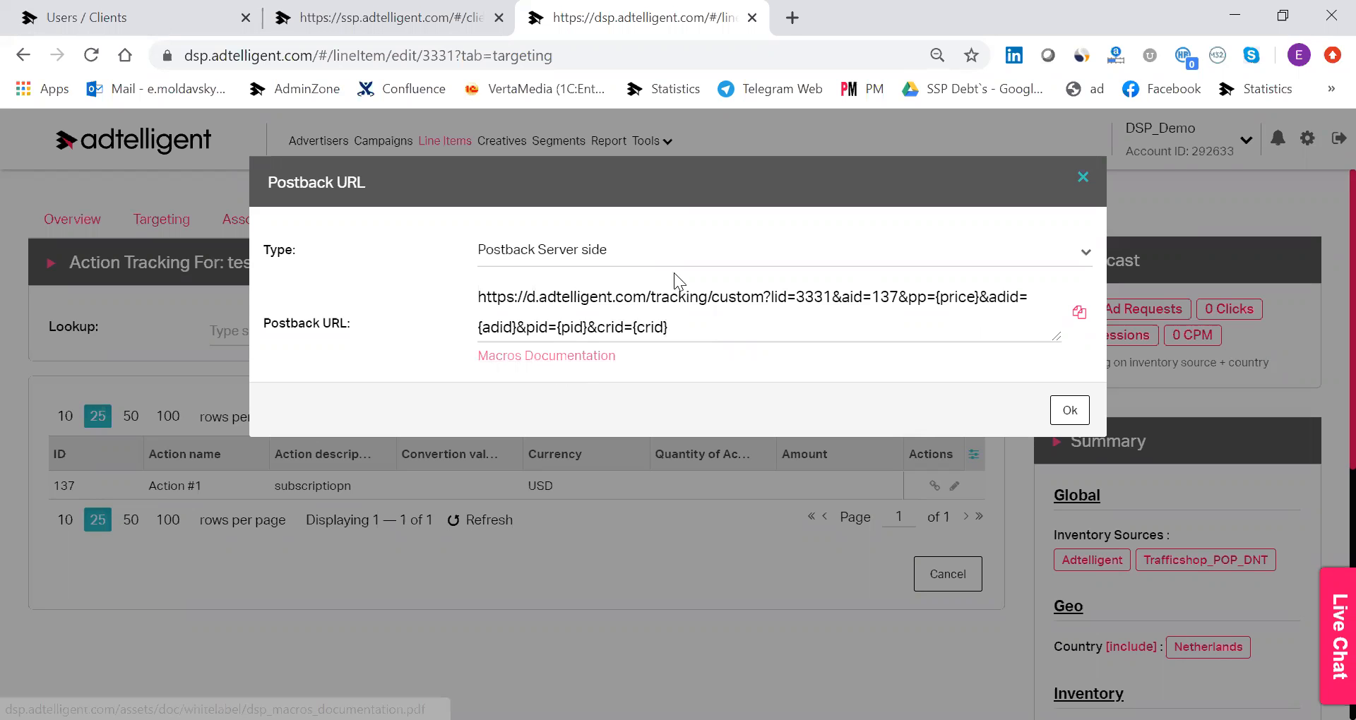
left_click(698, 268)
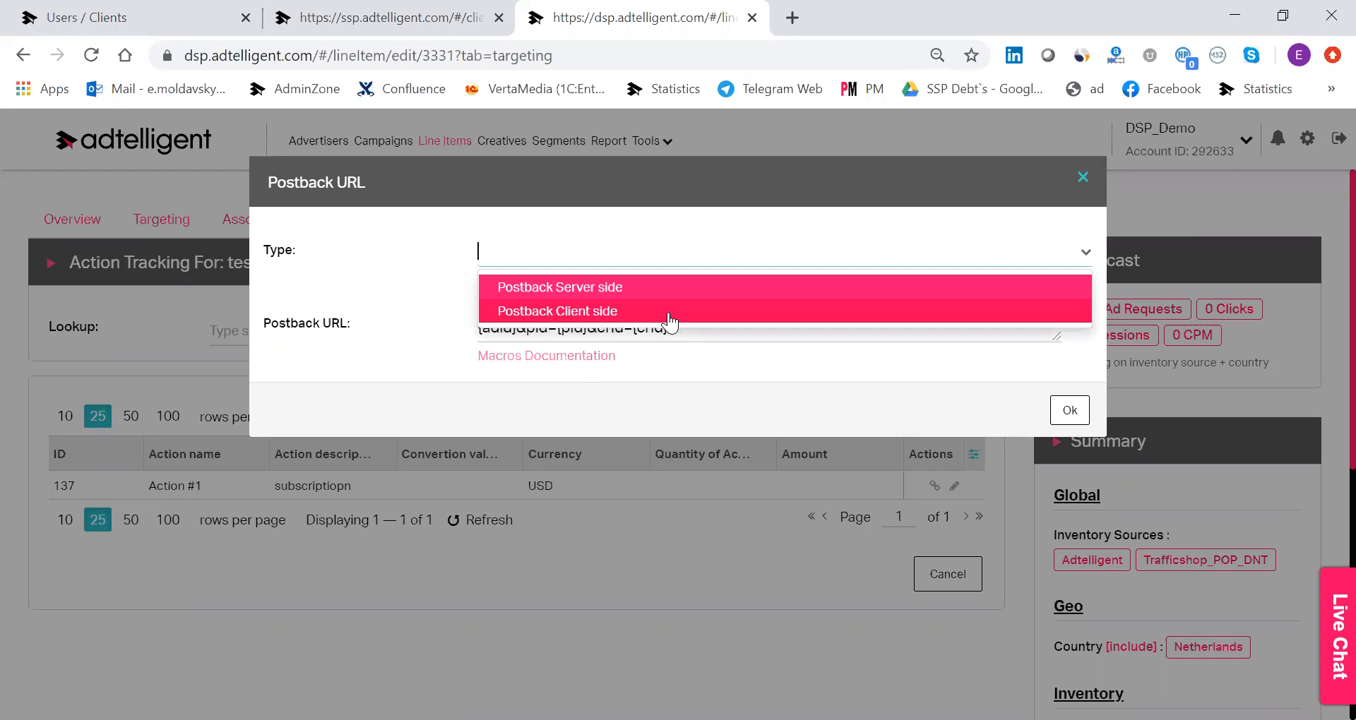
left_click(659, 307)
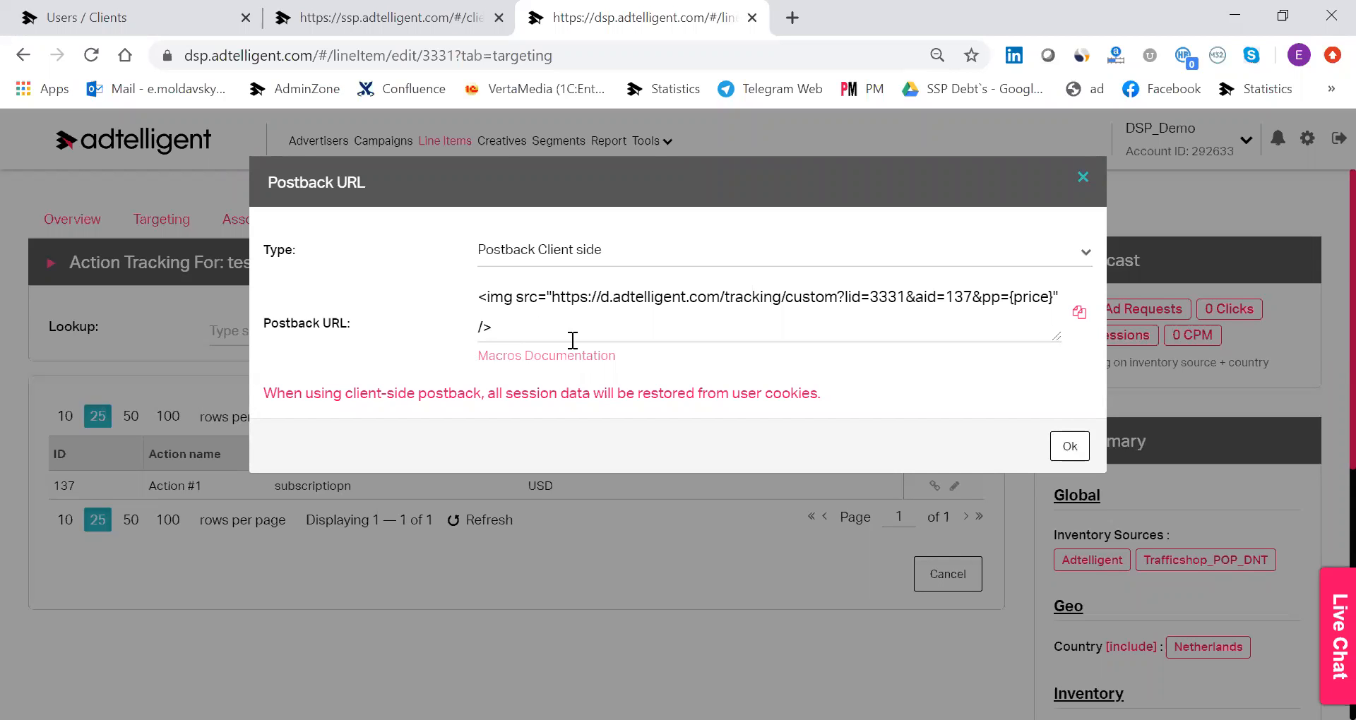
left_click(1065, 447)
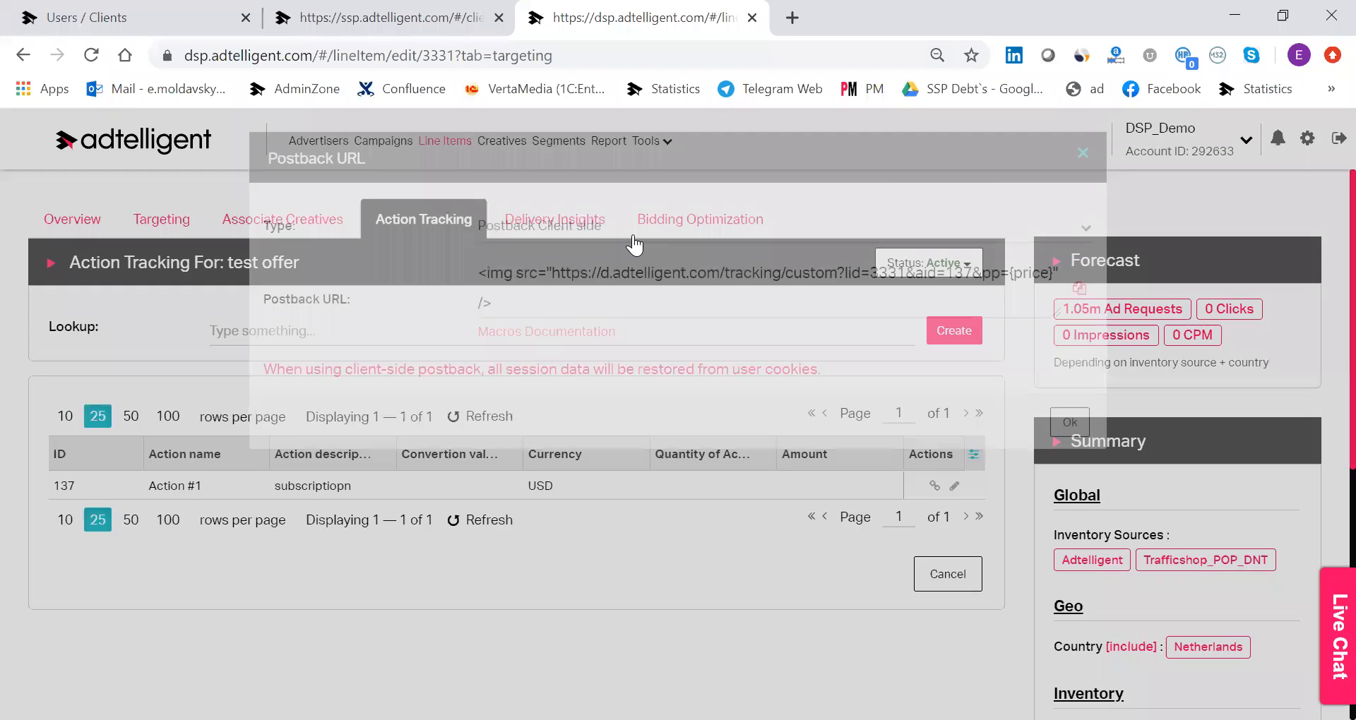
Review the delivery insights page of the line item for today's date range.
left_click(590, 229)
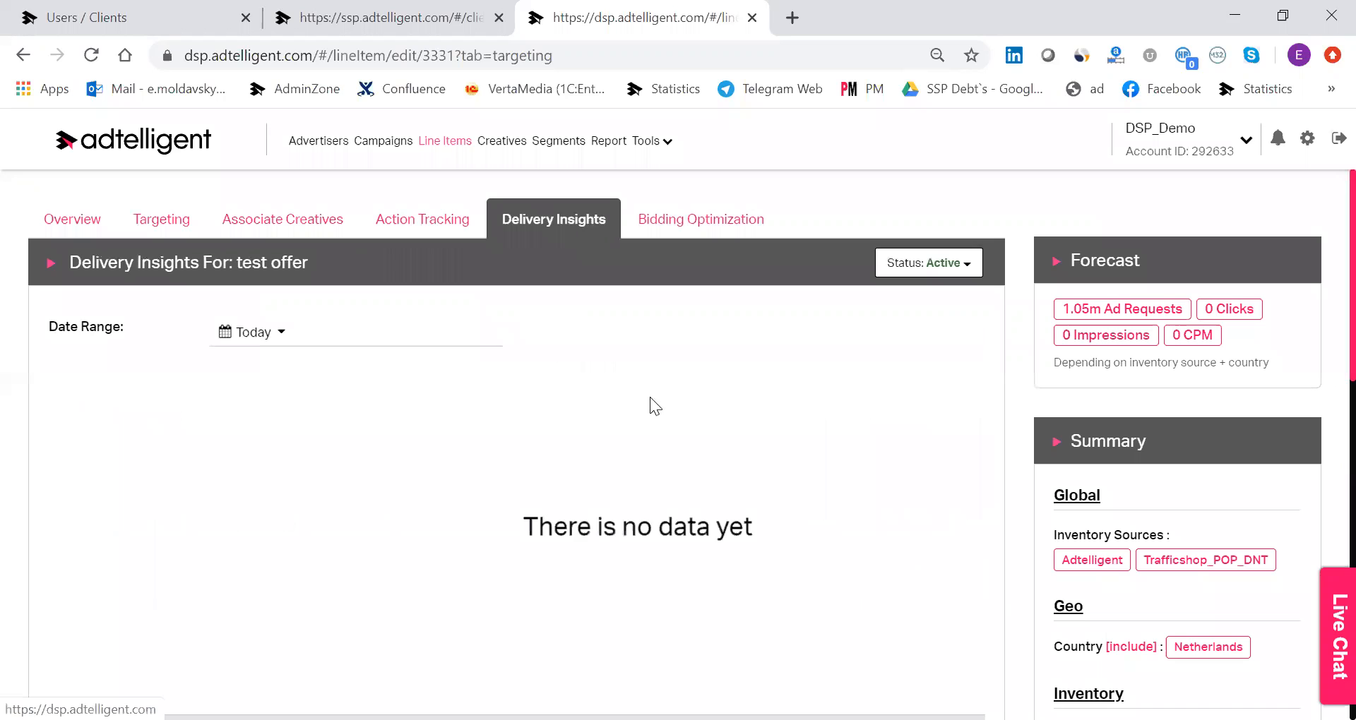
scroll(704, 390, "down", 2)
scroll(703, 390, "up", 2)
scroll(703, 386, "down", 2)
scroll(704, 392, "up", 2)
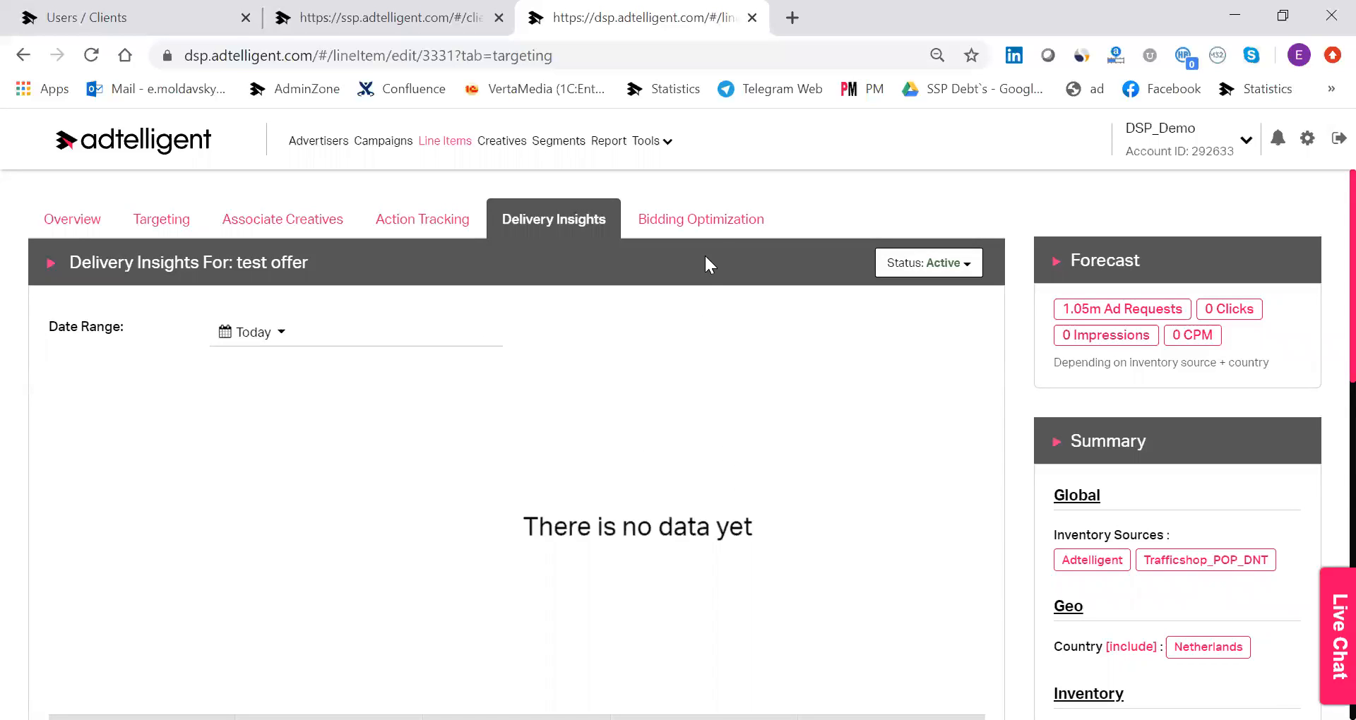
Add a subid blocking rule in the bidding optimization that triggers when Clicks reaches 1,000.
left_click(699, 221)
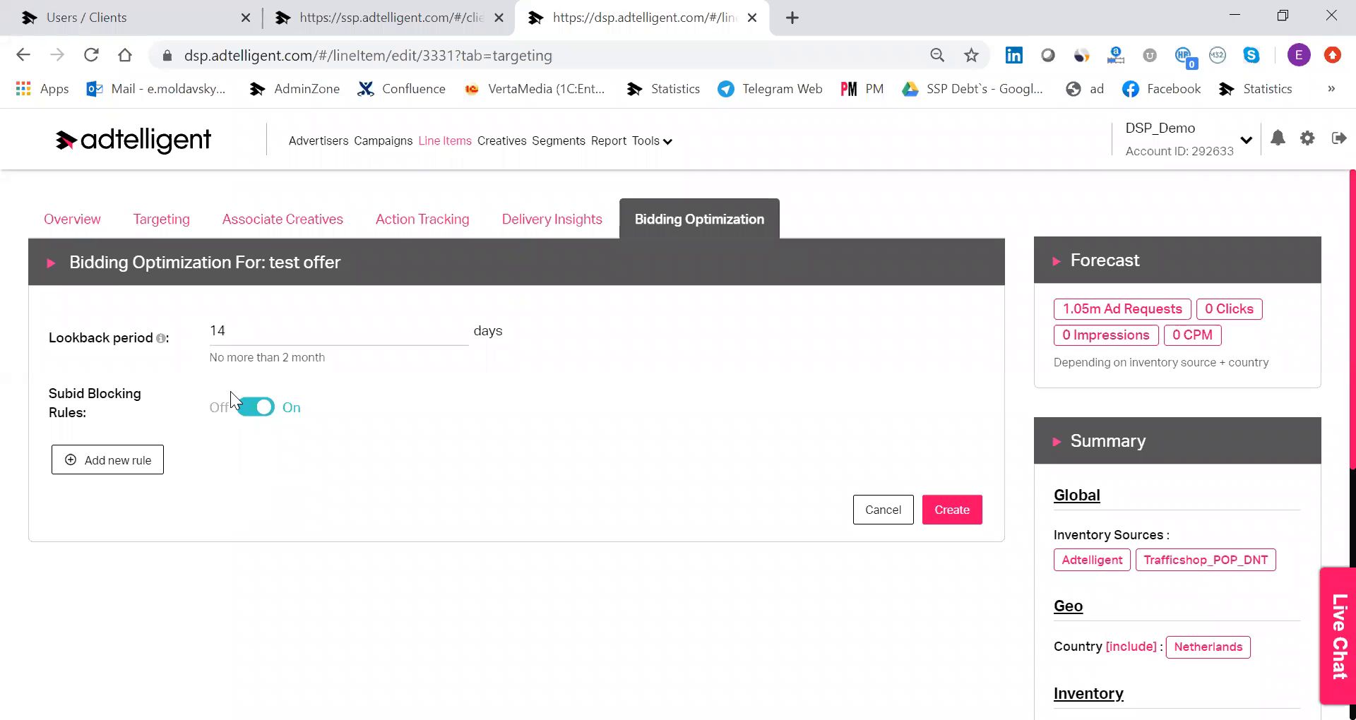
left_click(243, 413)
left_click(244, 411)
left_click(151, 460)
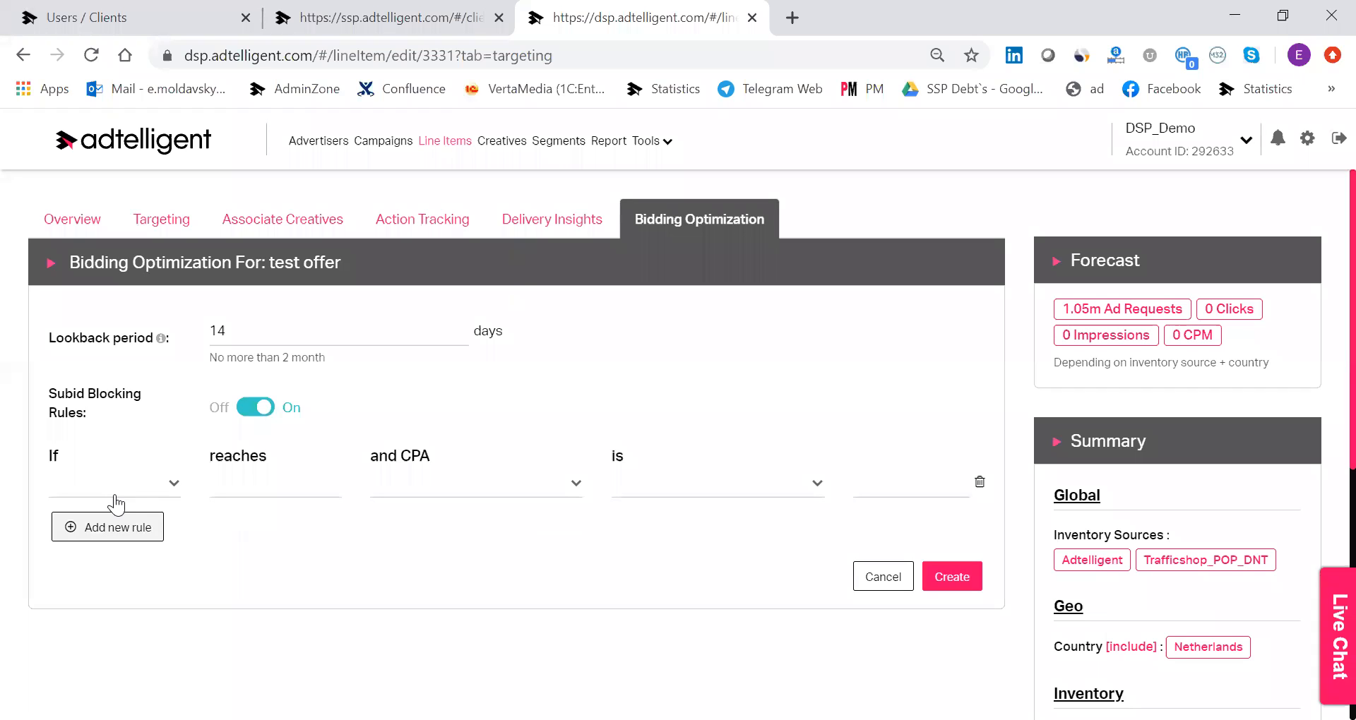
left_click(115, 492)
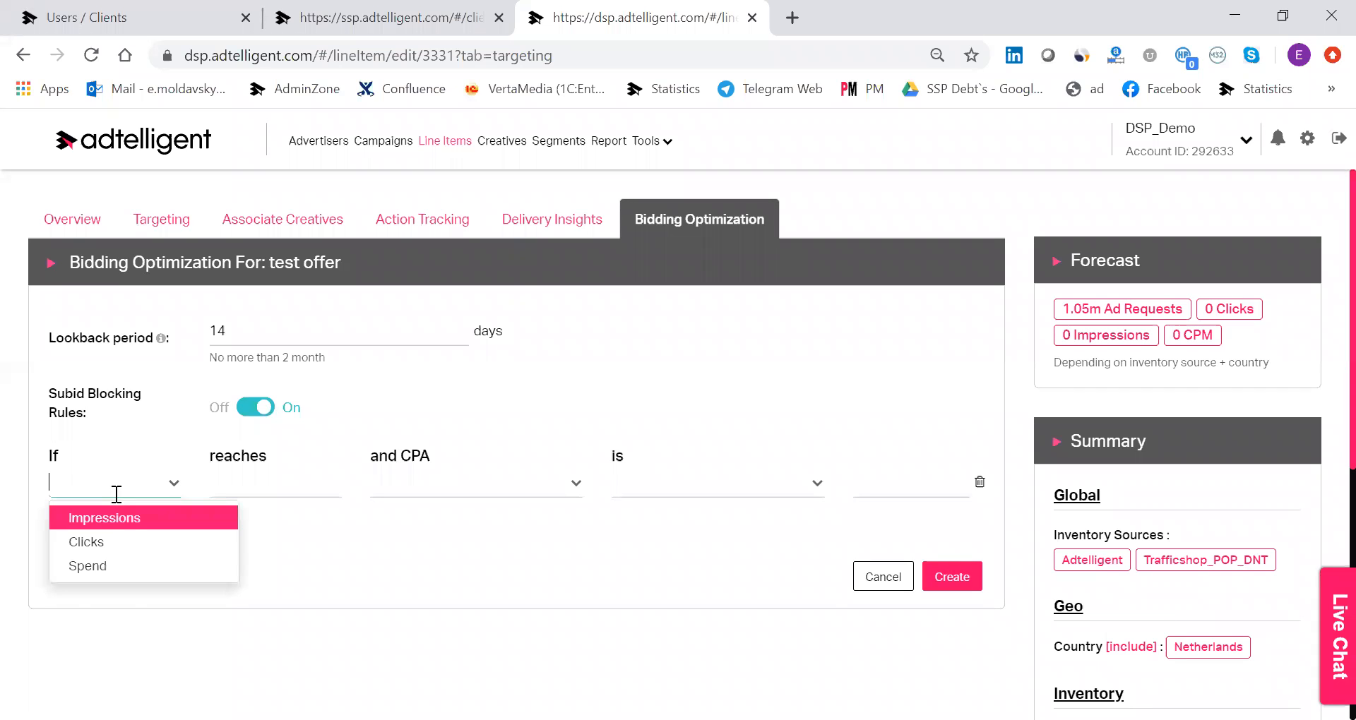
left_click(131, 543)
left_click(279, 482)
type("1000")
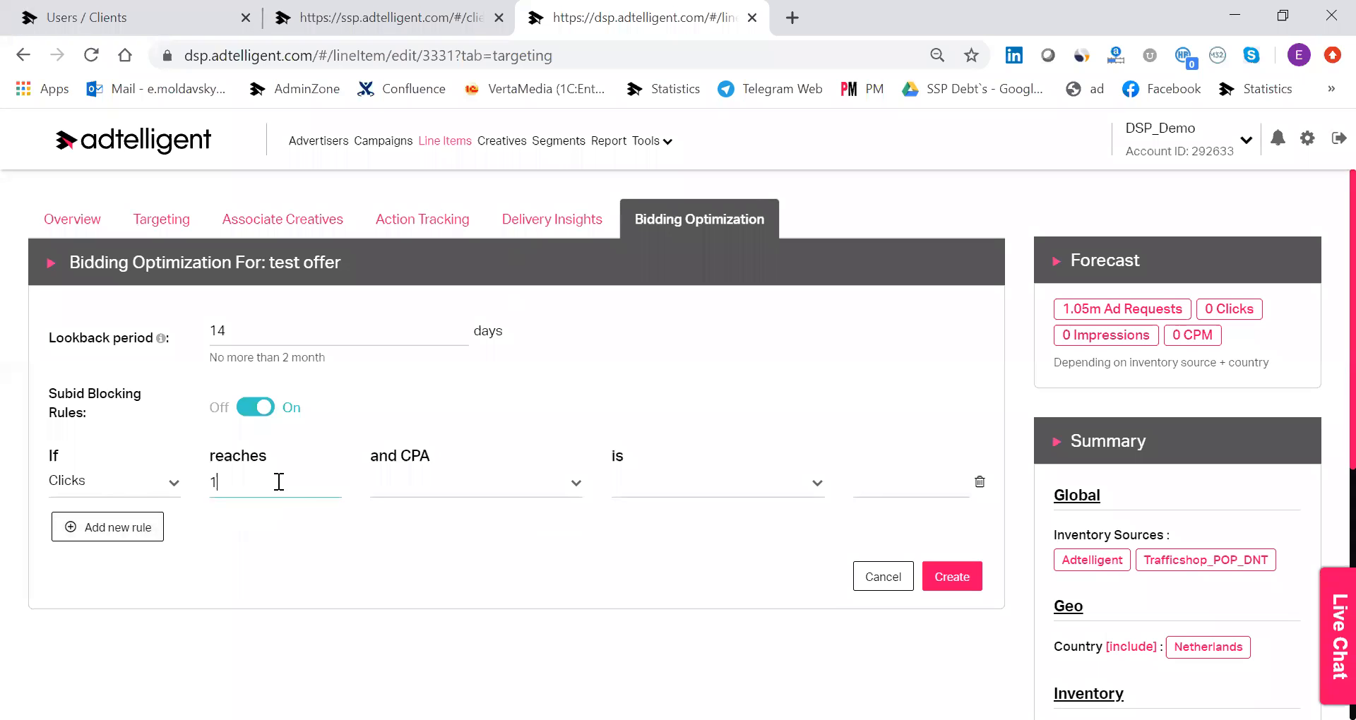
Set the rule's CPA condition to Action #1 Less than 500 and save the bidding optimization.
left_click(420, 495)
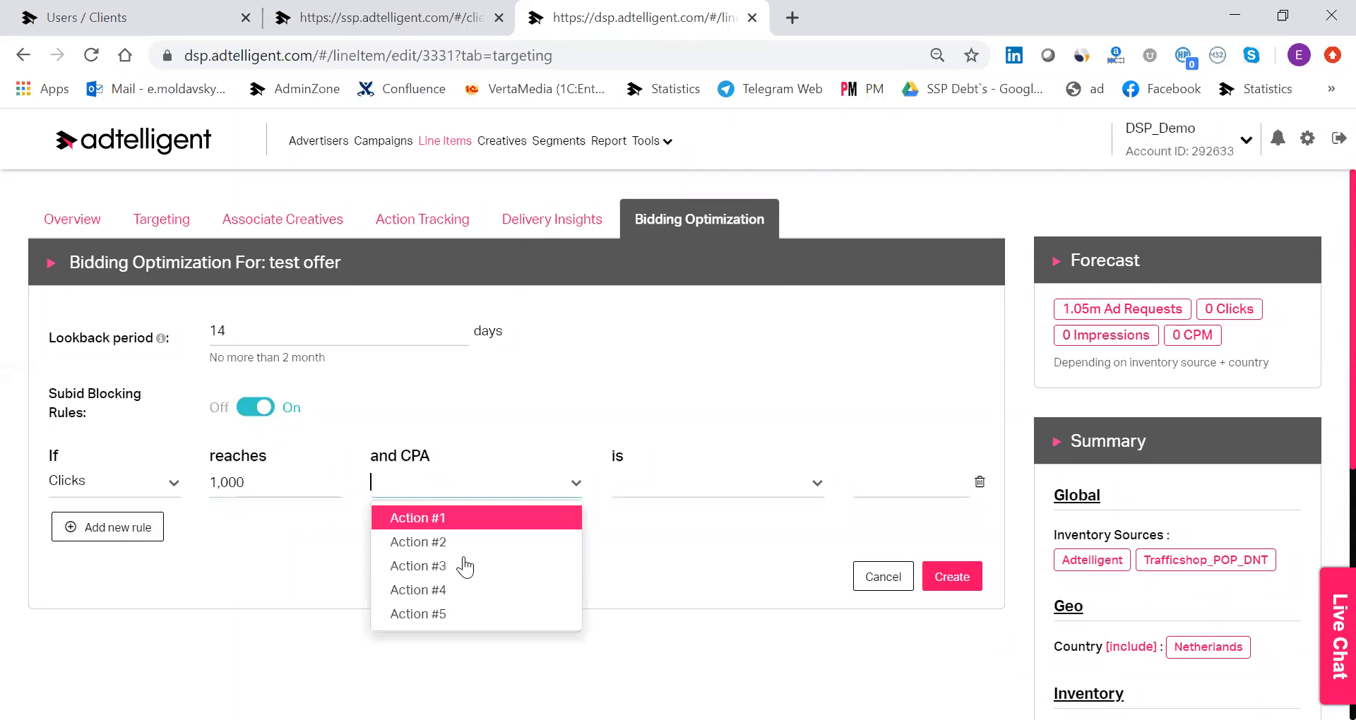
left_click(489, 521)
left_click(697, 487)
left_click(703, 524)
left_click(896, 494)
type("500")
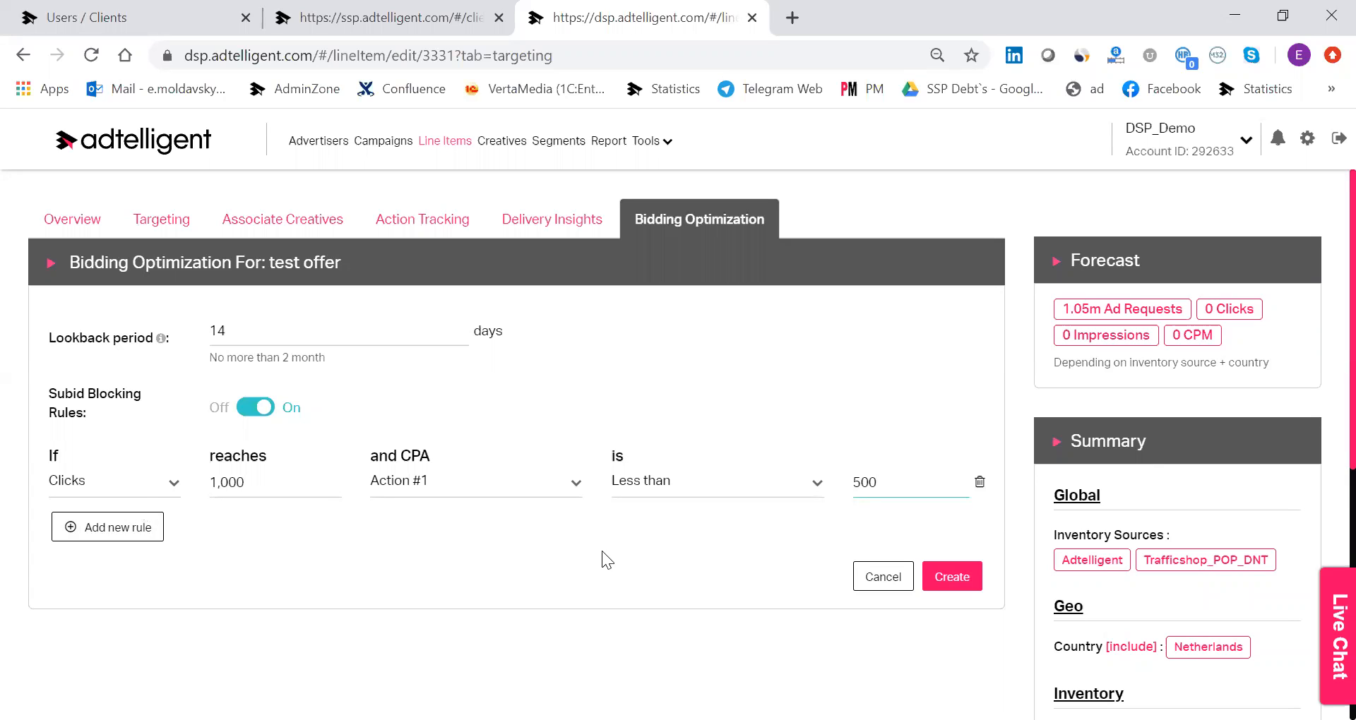
left_click(951, 578)
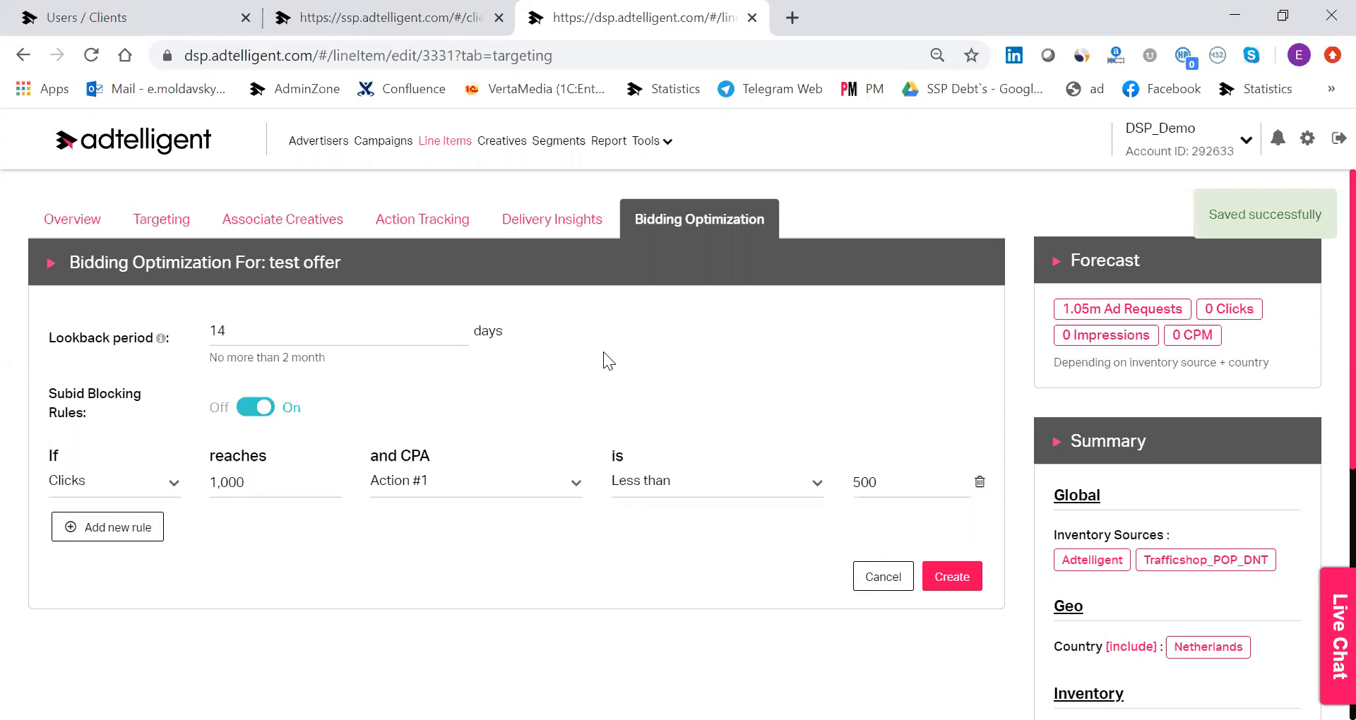
Open the account's creatives list and look over its filters and existing creatives.
scroll(617, 233, "down", 4)
scroll(618, 225, "up", 4)
left_click(510, 150)
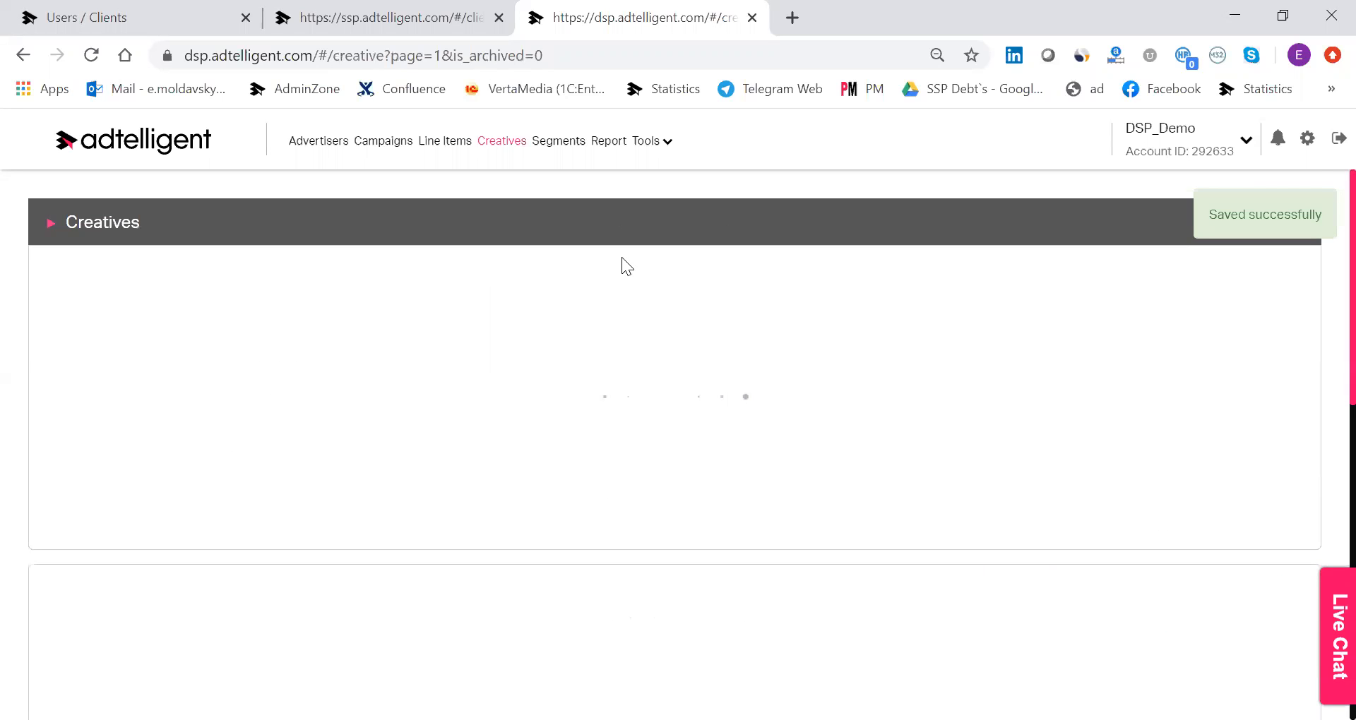
scroll(1225, 387, "down", 3)
scroll(1224, 409, "up", 3)
scroll(512, 492, "down", 3)
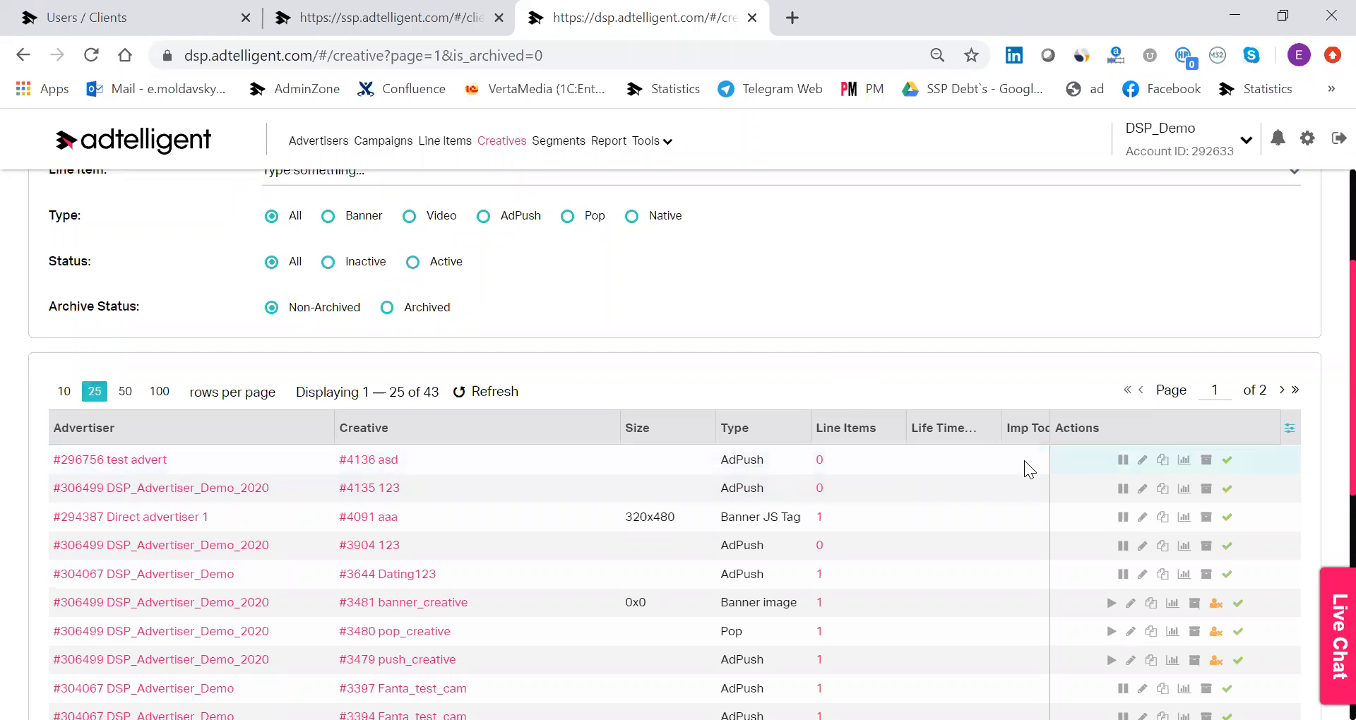
scroll(1108, 480, "down", 1)
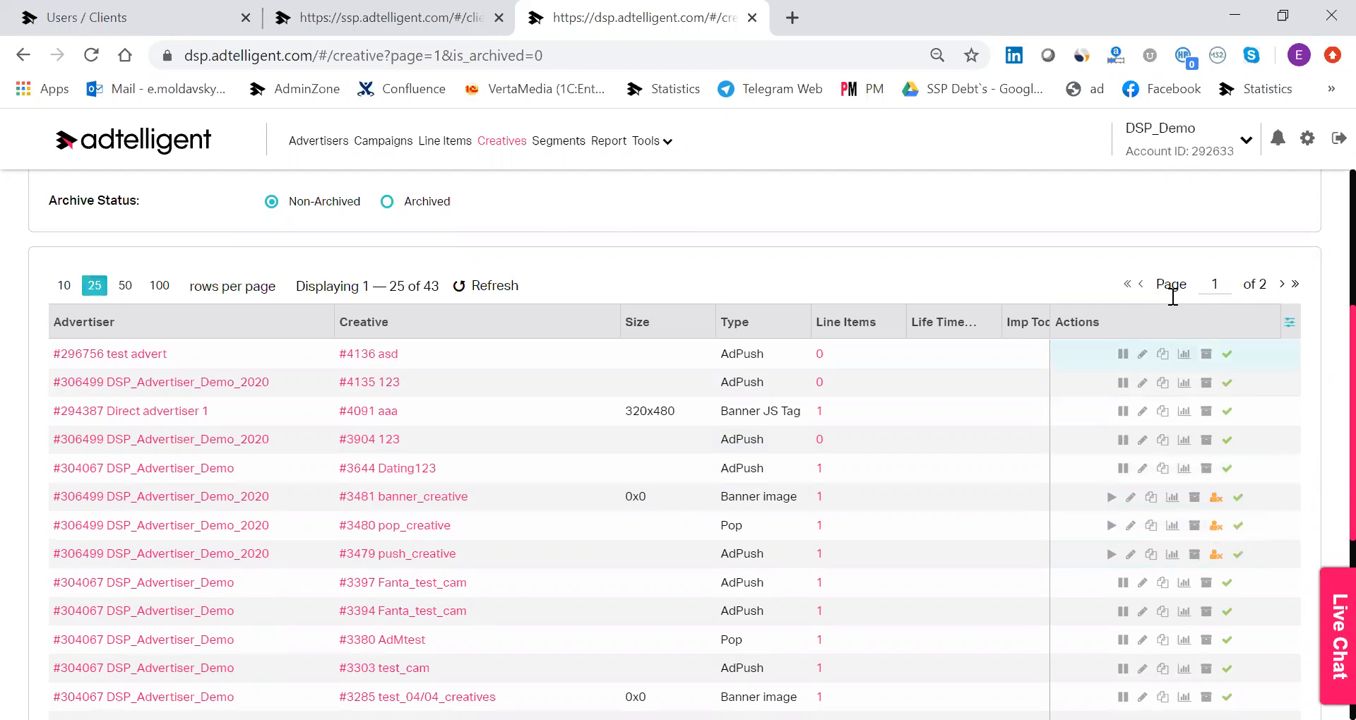
Start a new creative for the Pockerstars advertiser and set its creative type to AdPush.
scroll(1186, 296, "up", 5)
left_click(1269, 296)
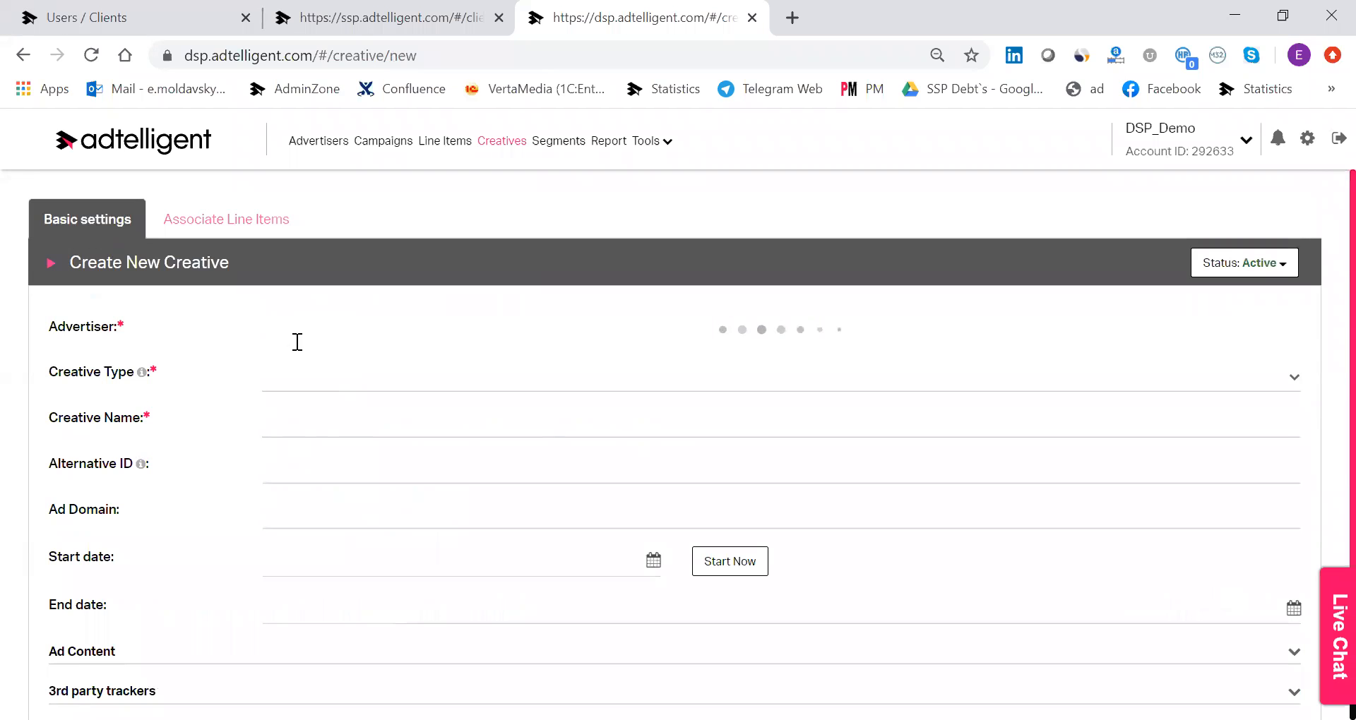
type("pocker")
left_click(376, 372)
left_click(372, 375)
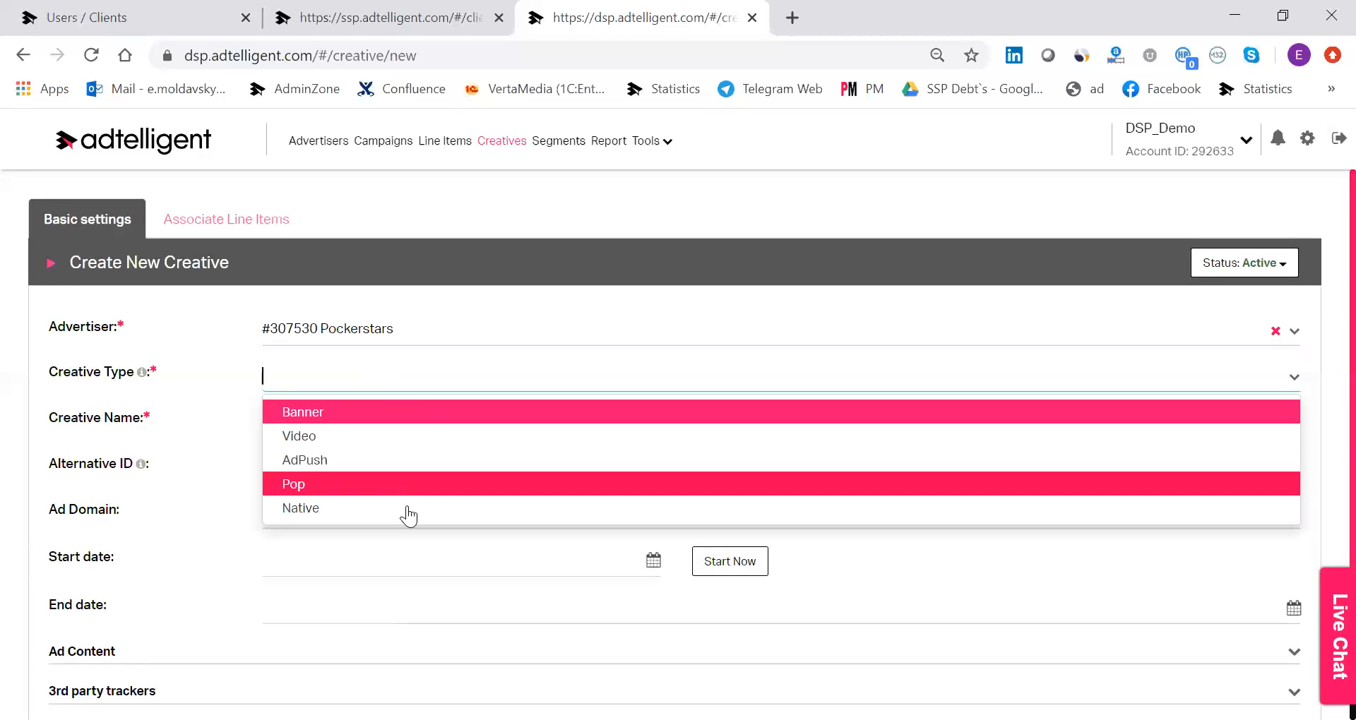
left_click(405, 459)
Name the creative "premium offer", set its start date to now, and expand the ad content settings.
left_click(386, 427)
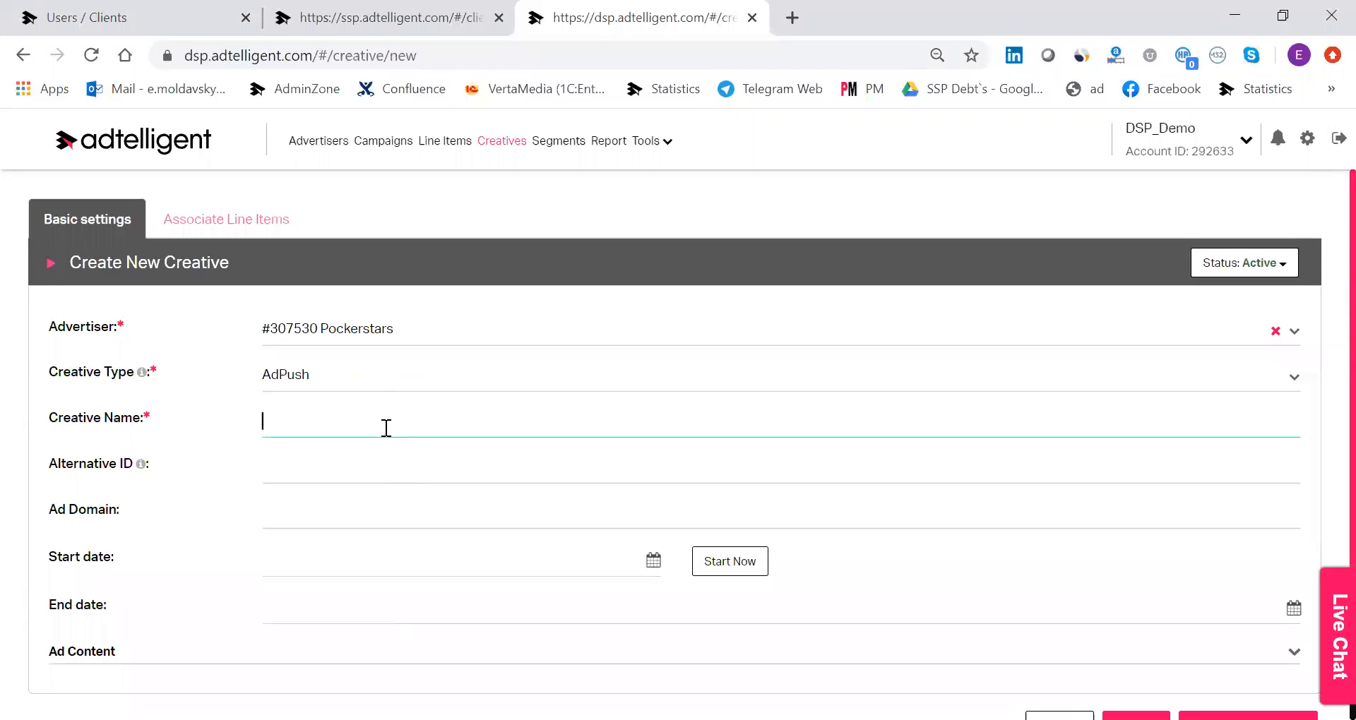
type("premium offer")
scroll(640, 456, "down", 1)
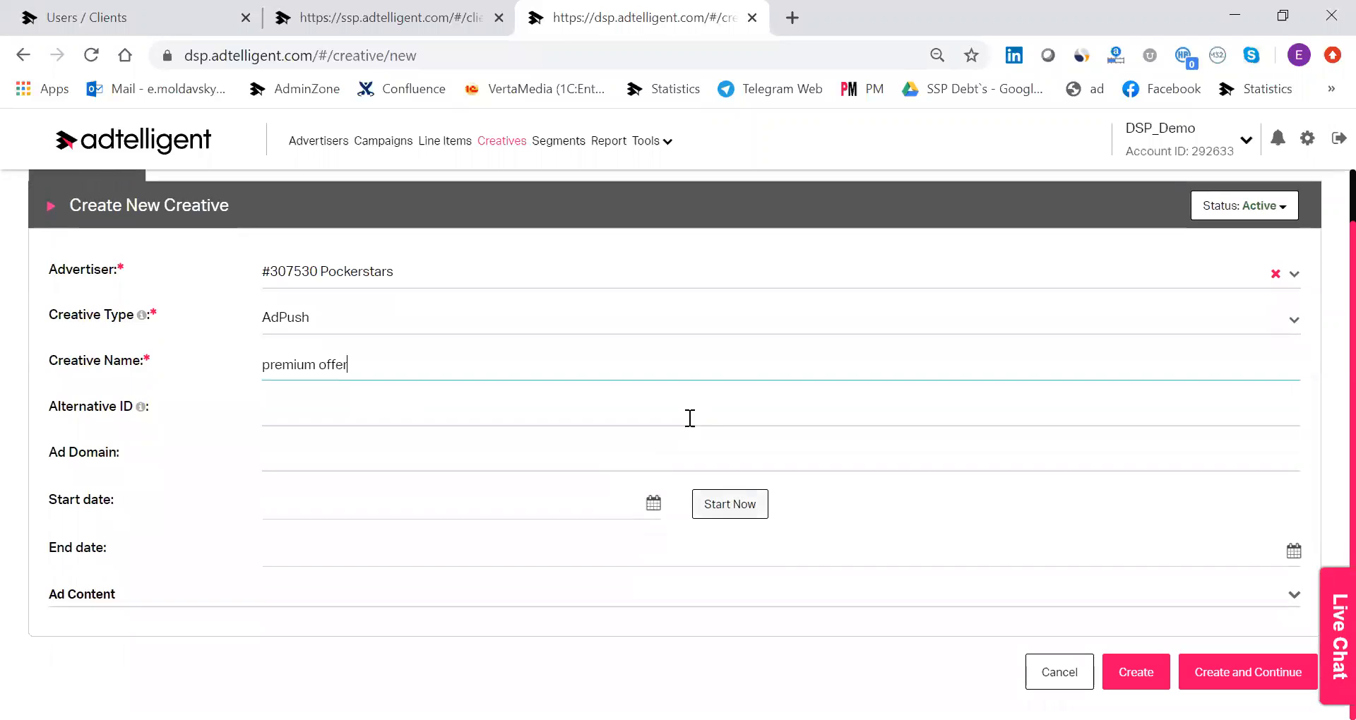
left_click(760, 511)
left_click(783, 594)
scroll(786, 590, "down", 3)
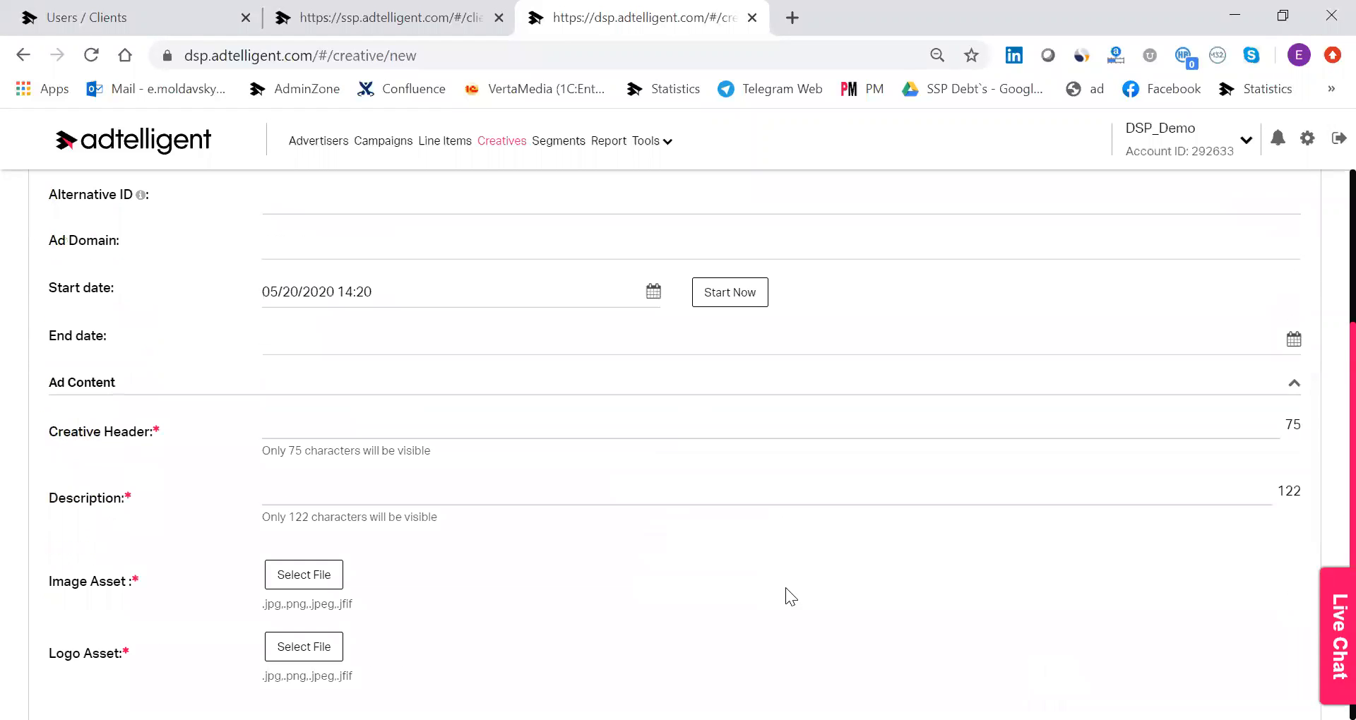
Enter "Premium offer" as the creative header in the ad content.
scroll(577, 453, "down", 2)
scroll(418, 332, "up", 1)
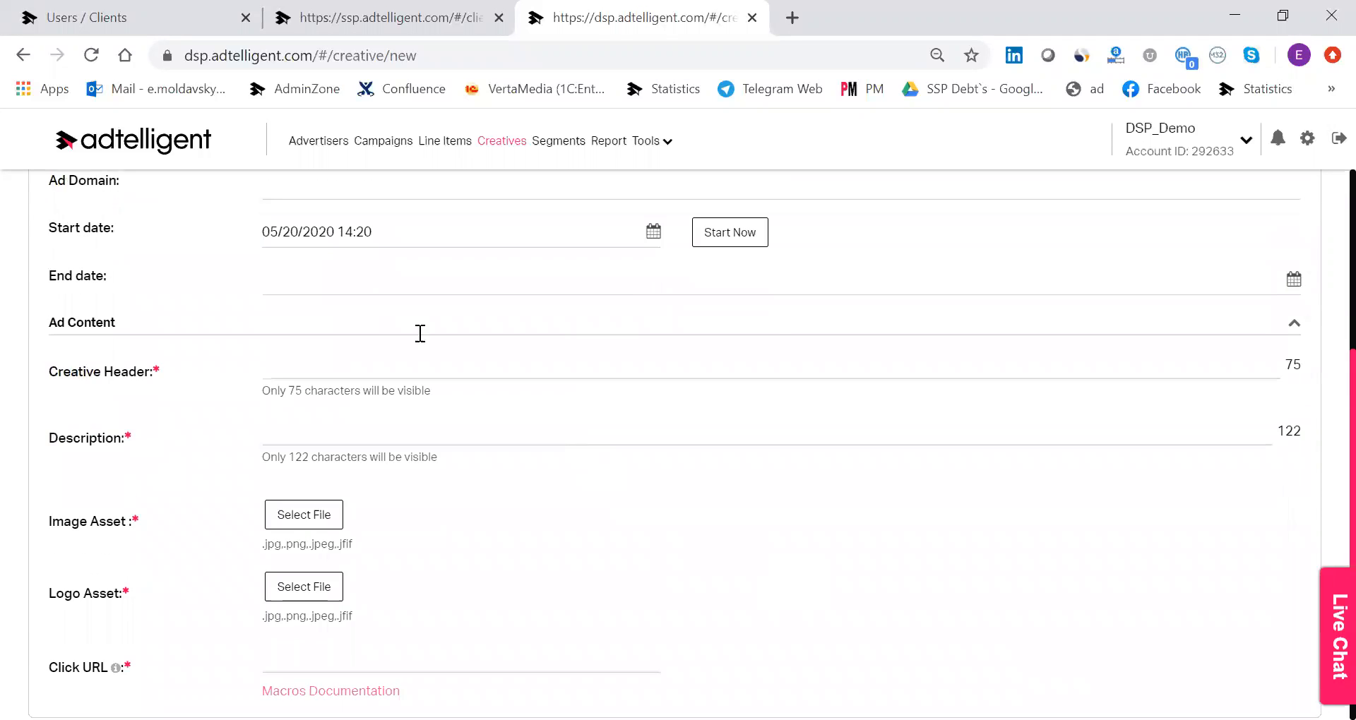
scroll(399, 337, "down", 1)
scroll(408, 396, "up", 1)
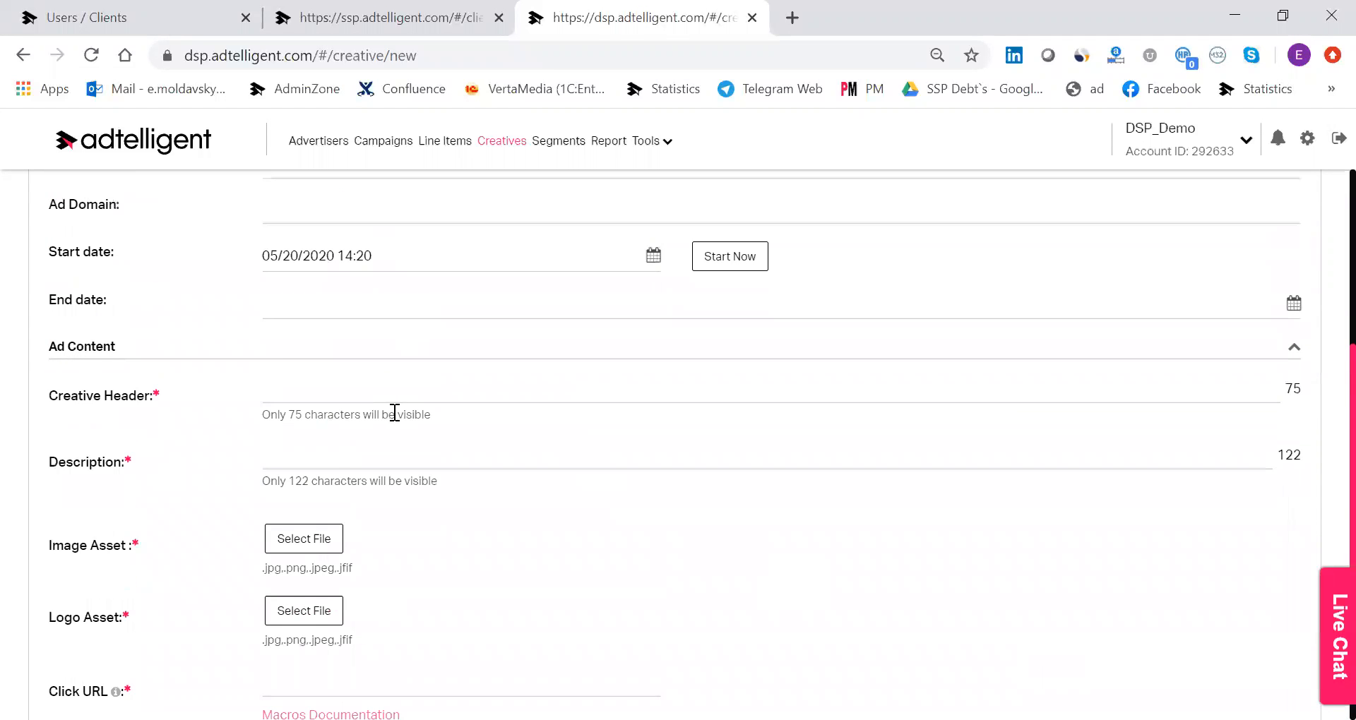
scroll(394, 414, "down", 1)
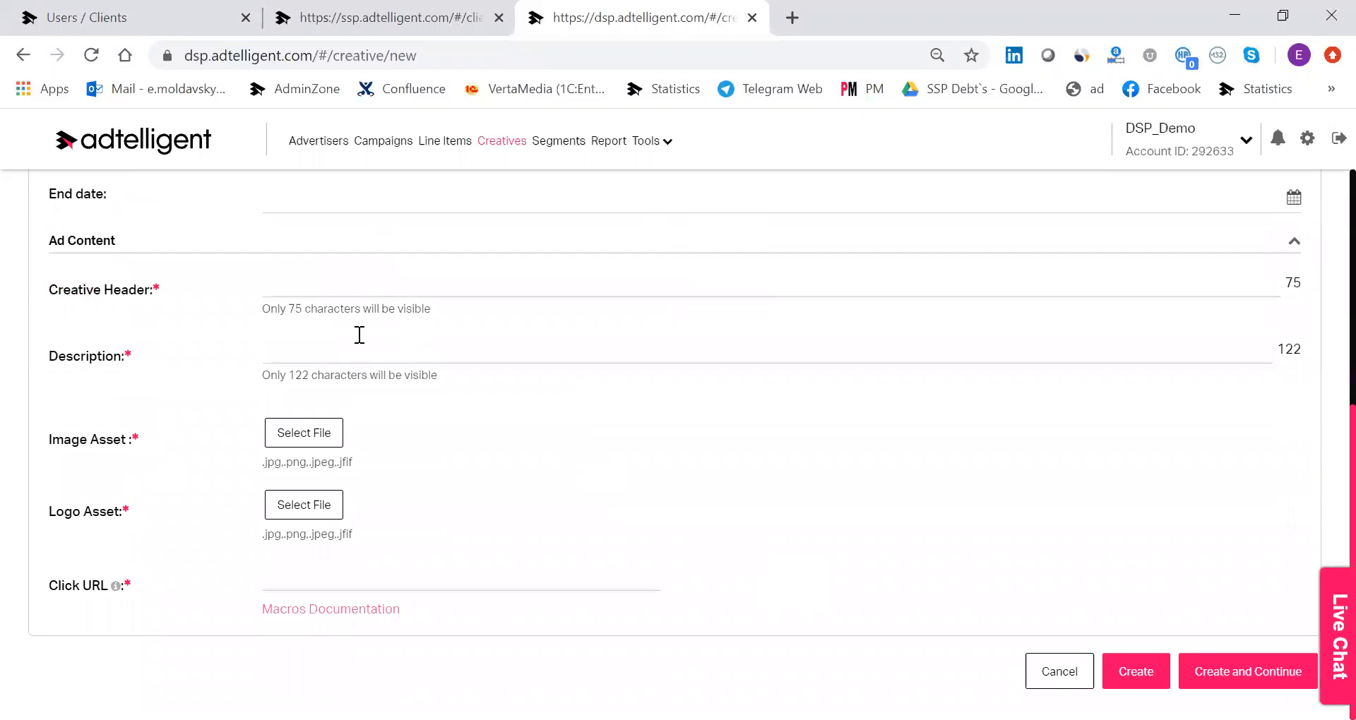
left_click(365, 286)
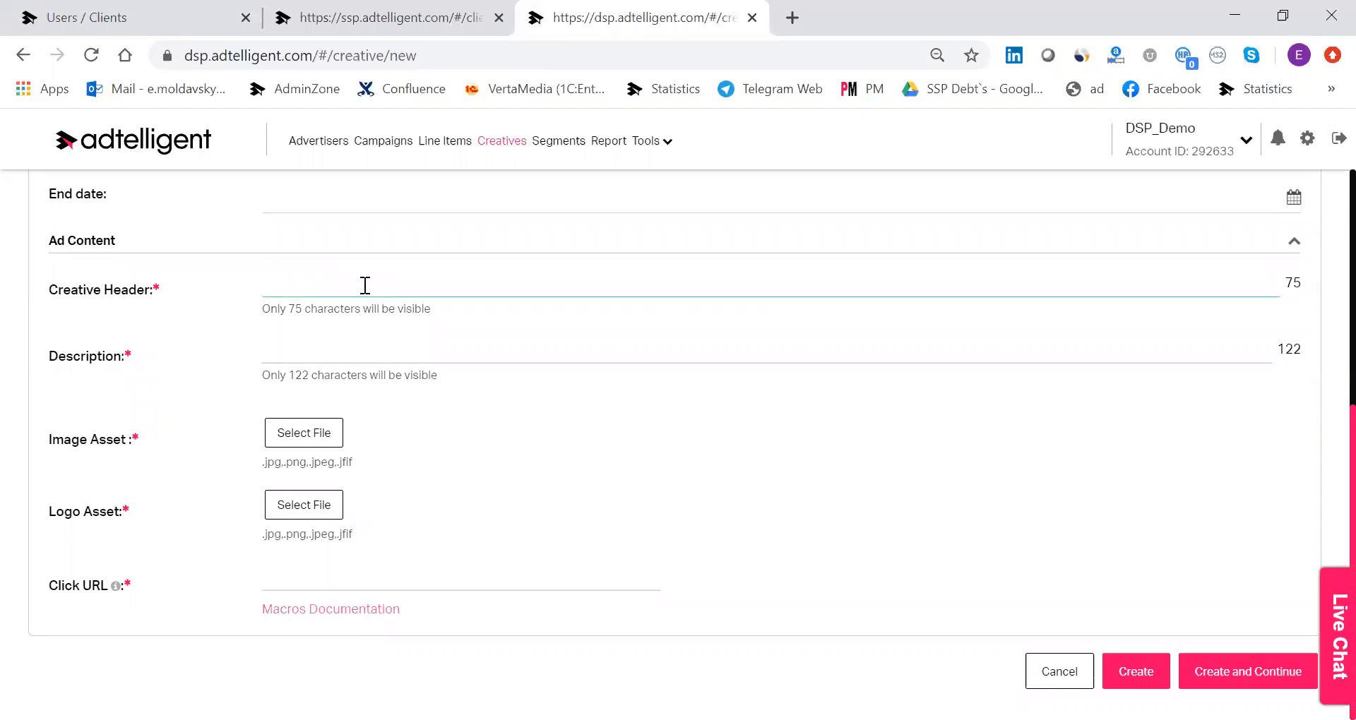
type("Premium offer")
Enter "get $20 free" as the creative's description.
left_click(361, 347)
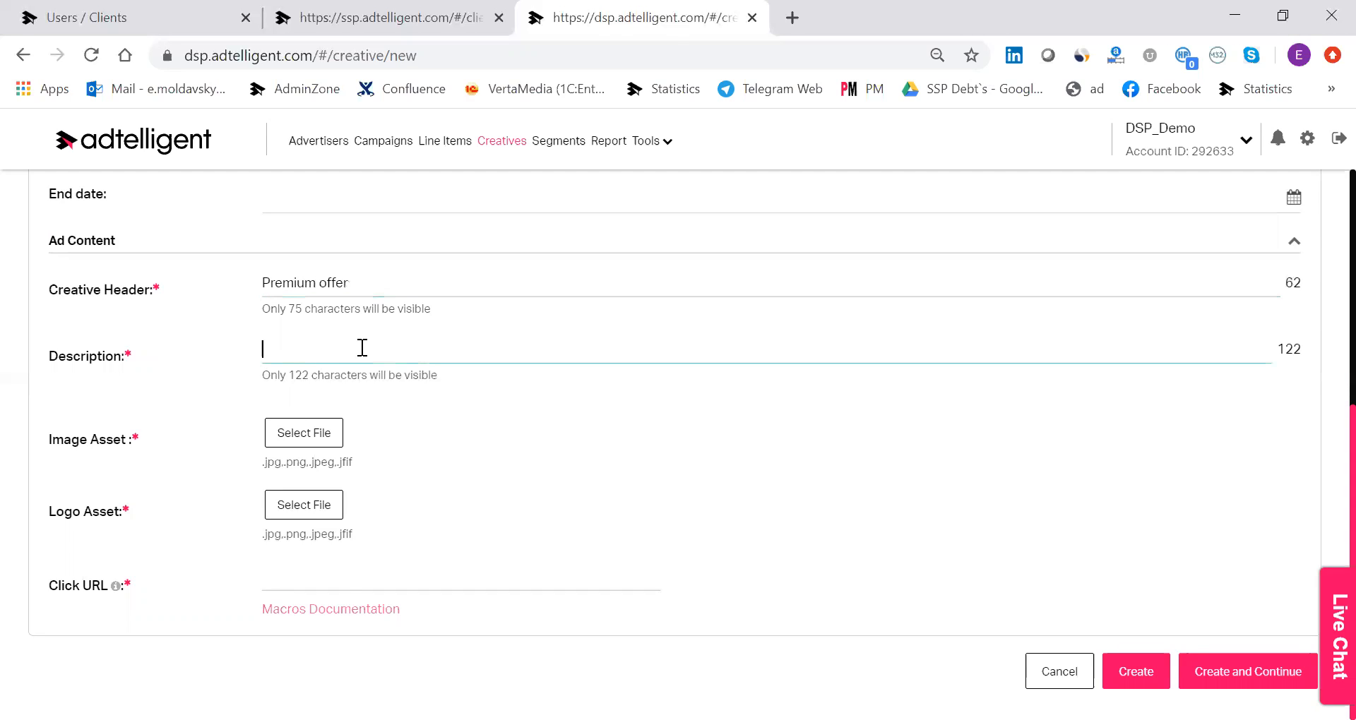
type("get 20")
key("Left")
type("$")
key("End")
type("free")
Upload 195.png as the image asset and 3451.png as the logo asset from the demo folder.
left_click(304, 444)
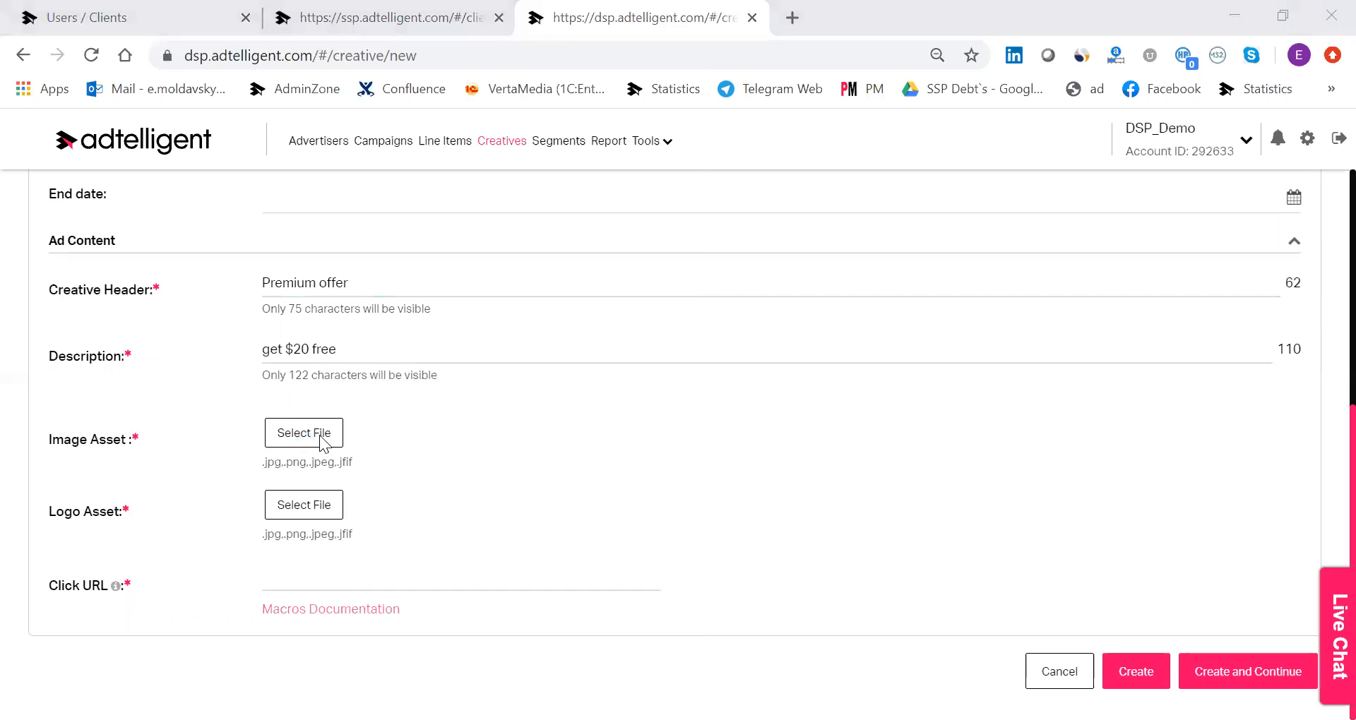
left_click(277, 239)
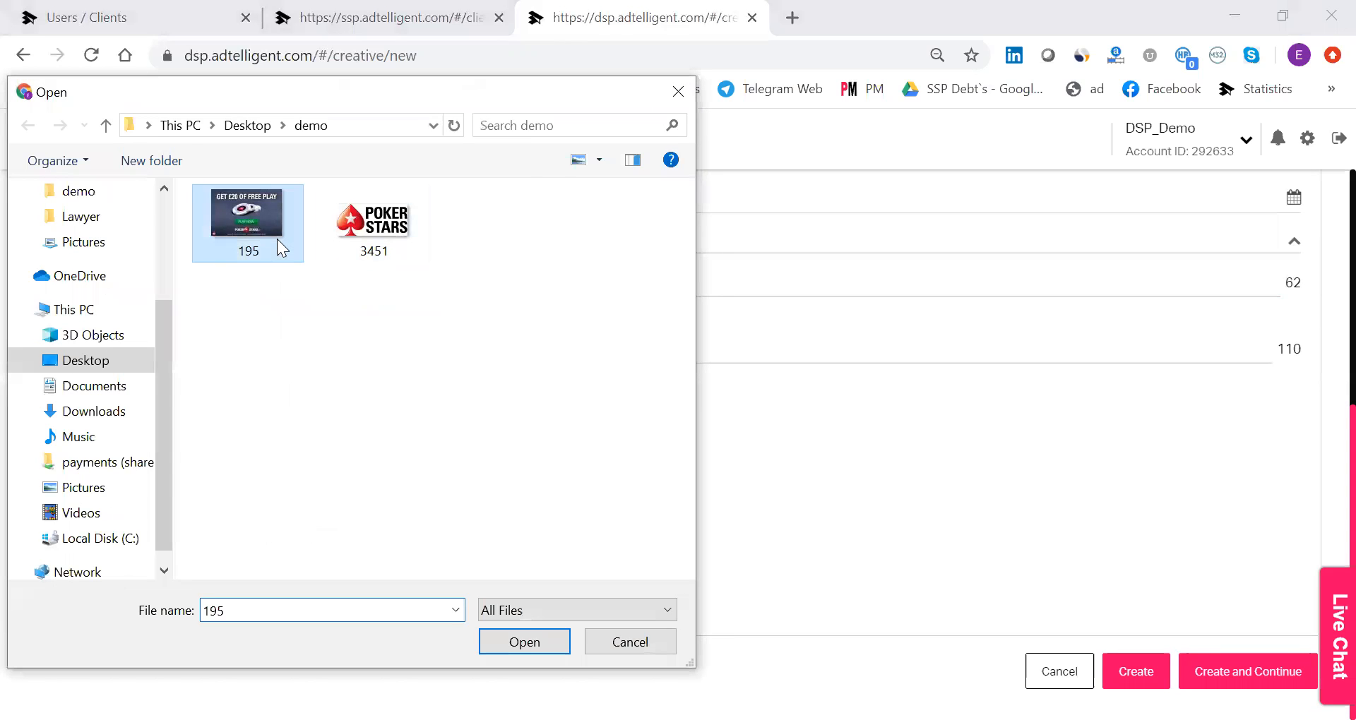
key("Return")
left_click(329, 504)
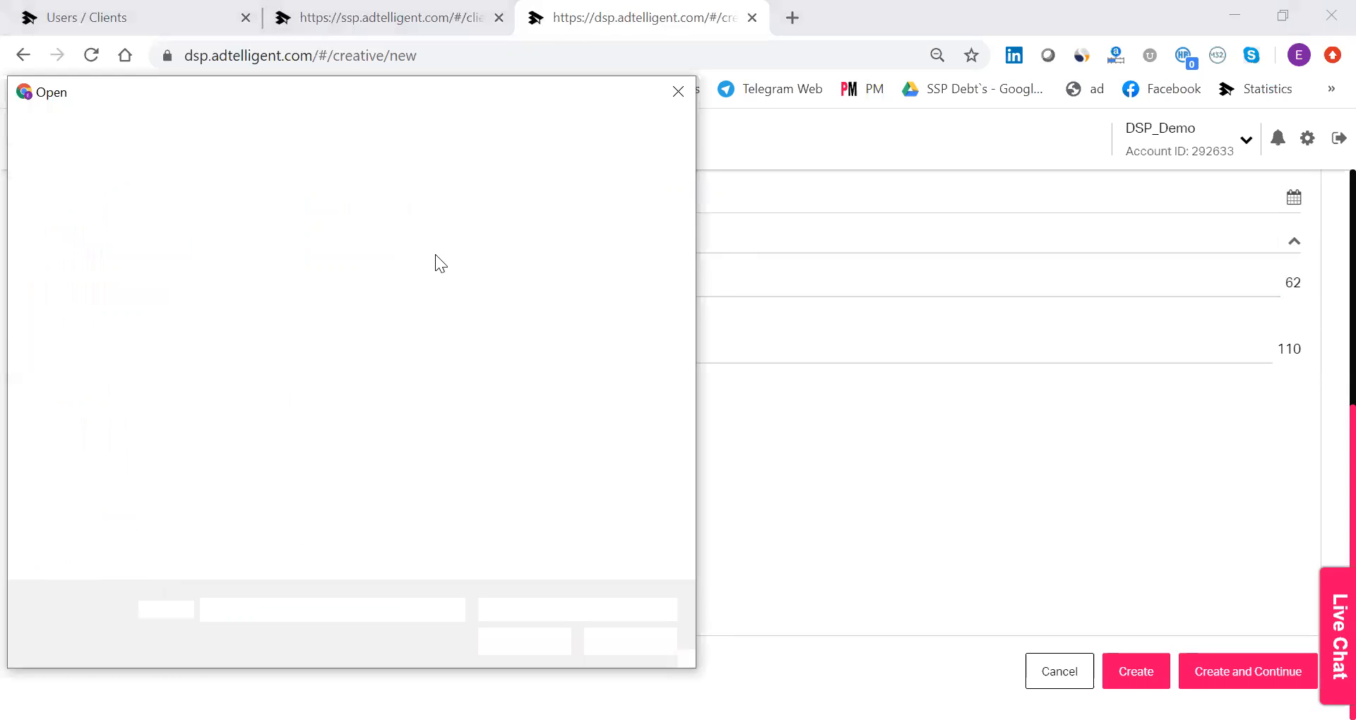
left_click(365, 261)
key("Return")
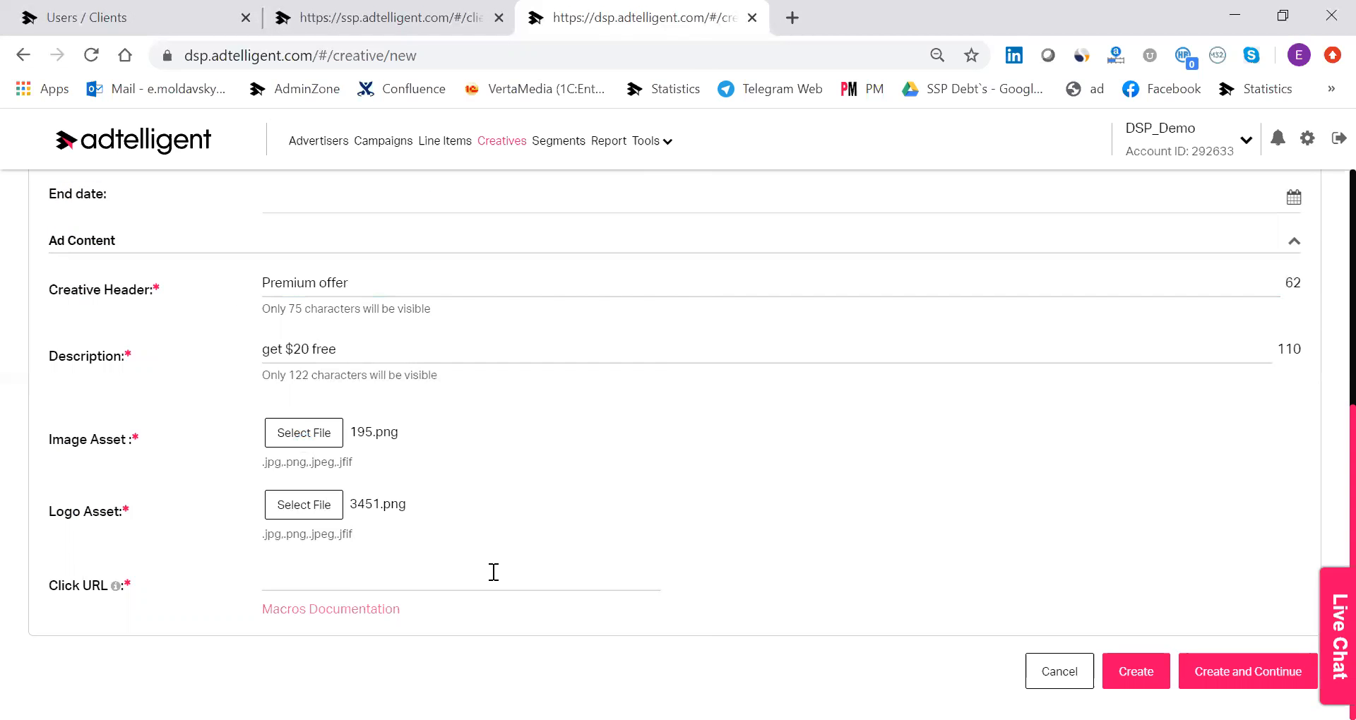
left_click(494, 572)
type("h")
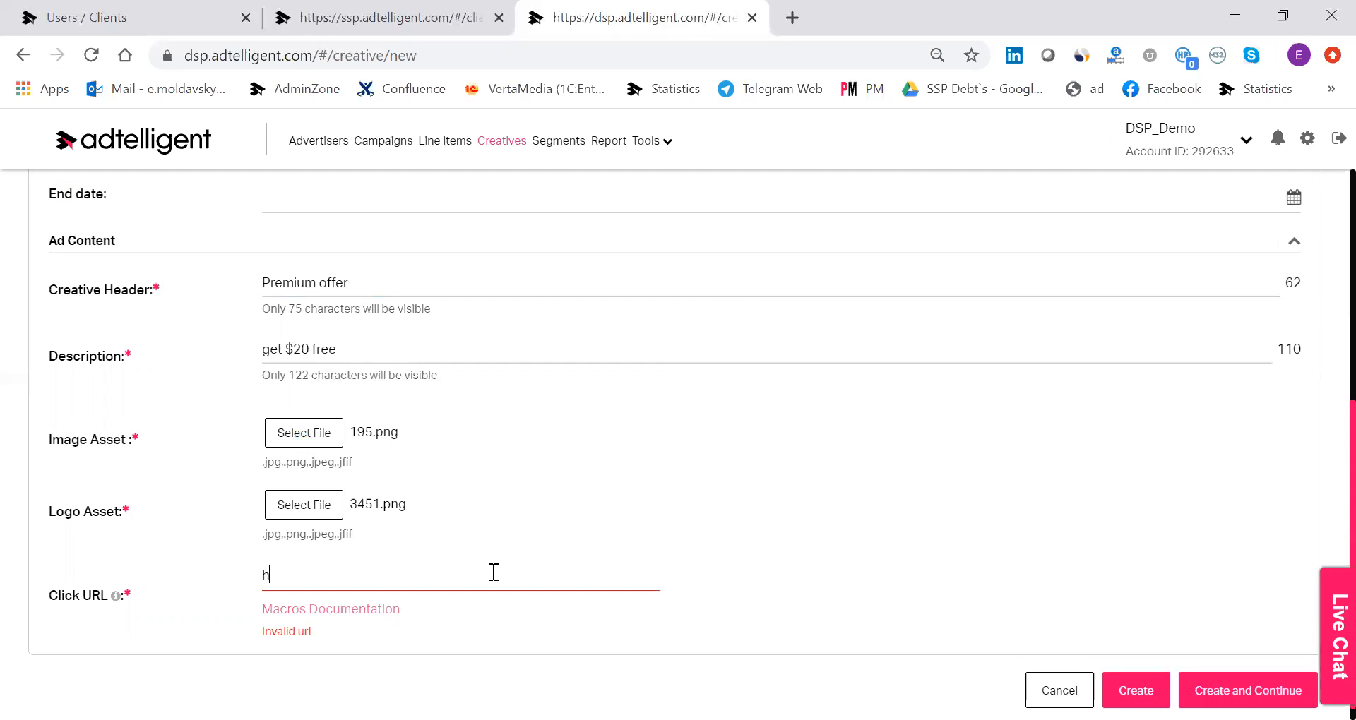
type("tttpP")
type("p:/")
type("/click")
type("url.com/")
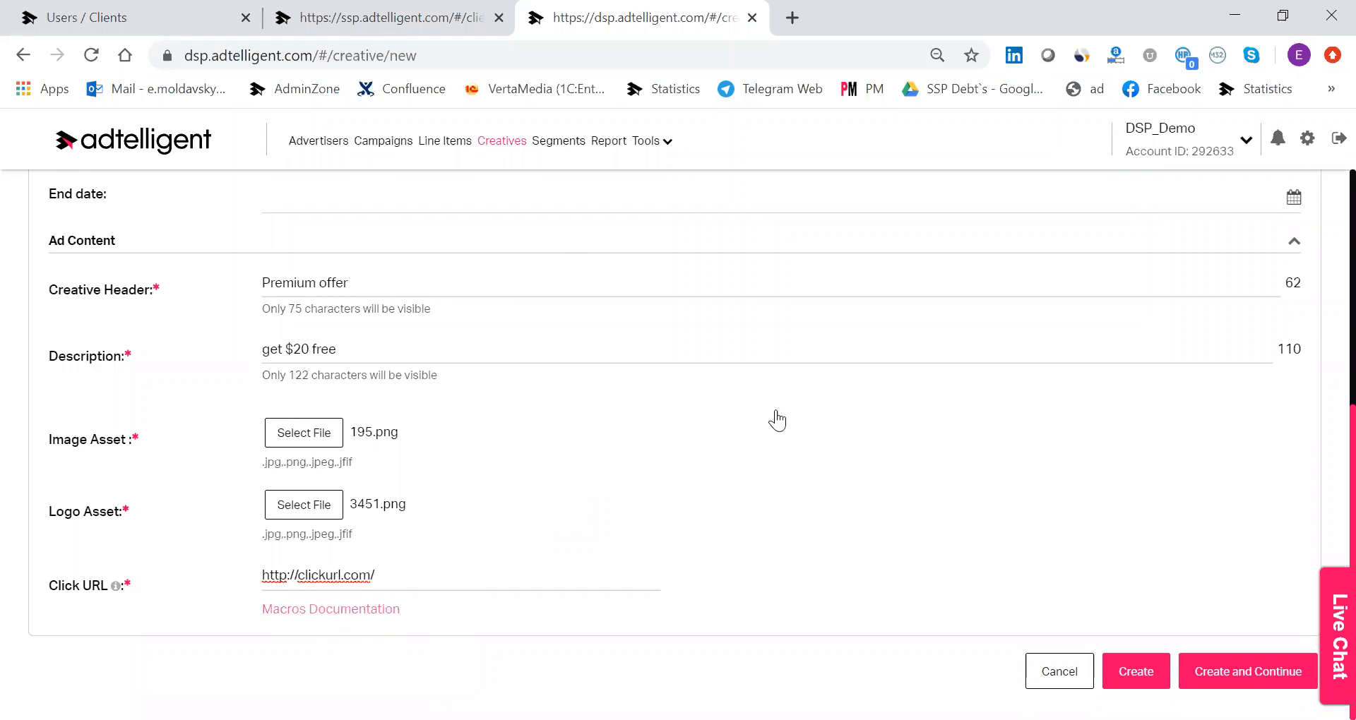
scroll(775, 413, "up", 3)
scroll(1024, 506, "down", 2)
scroll(1024, 506, "down", 2)
left_click(1123, 669)
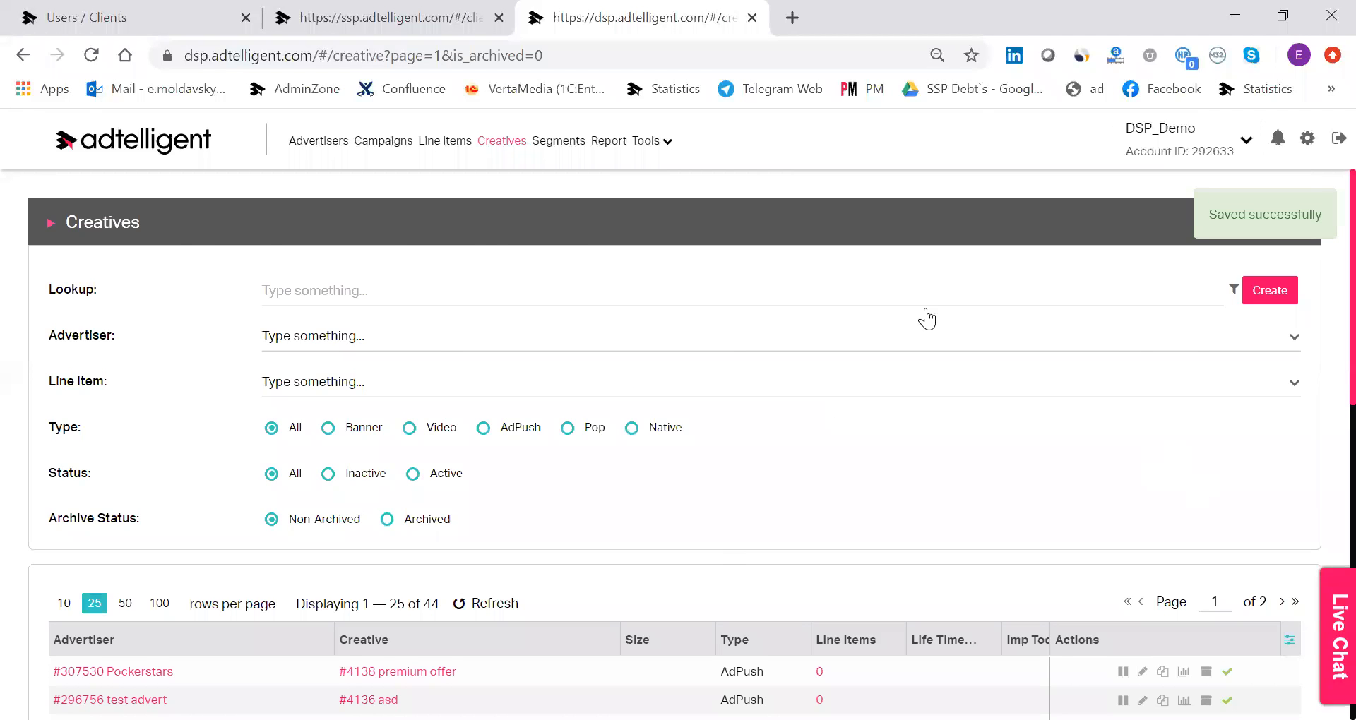
Open the premium offer creative for editing and associate it with the "test offer" line item.
scroll(921, 332, "down", 5)
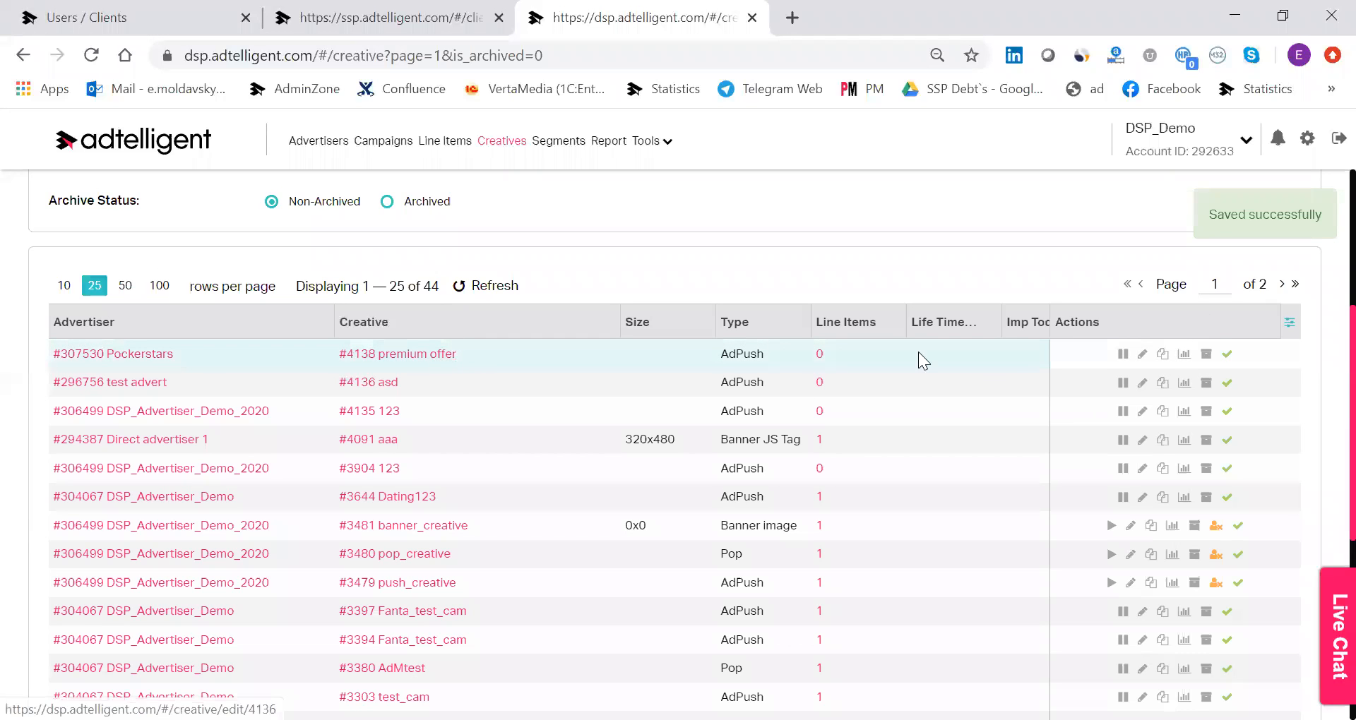
left_click(1142, 354)
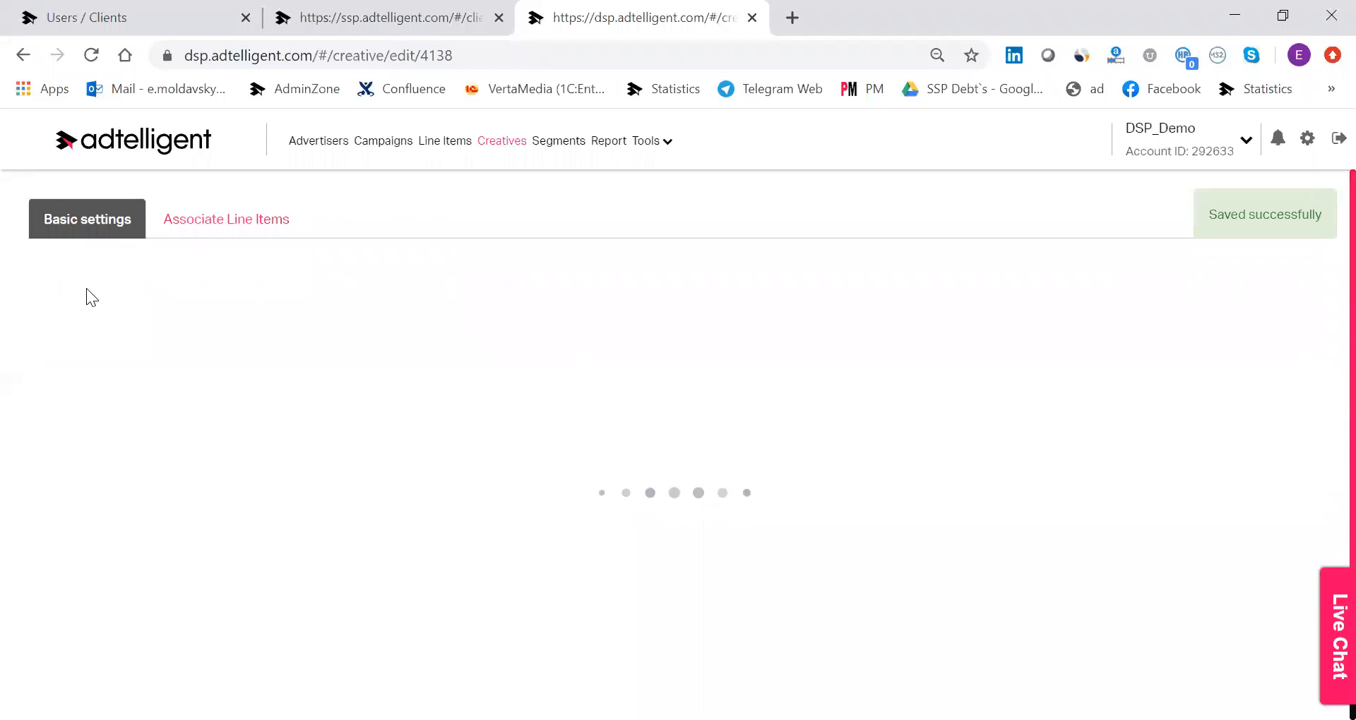
left_click(203, 219)
left_click(371, 352)
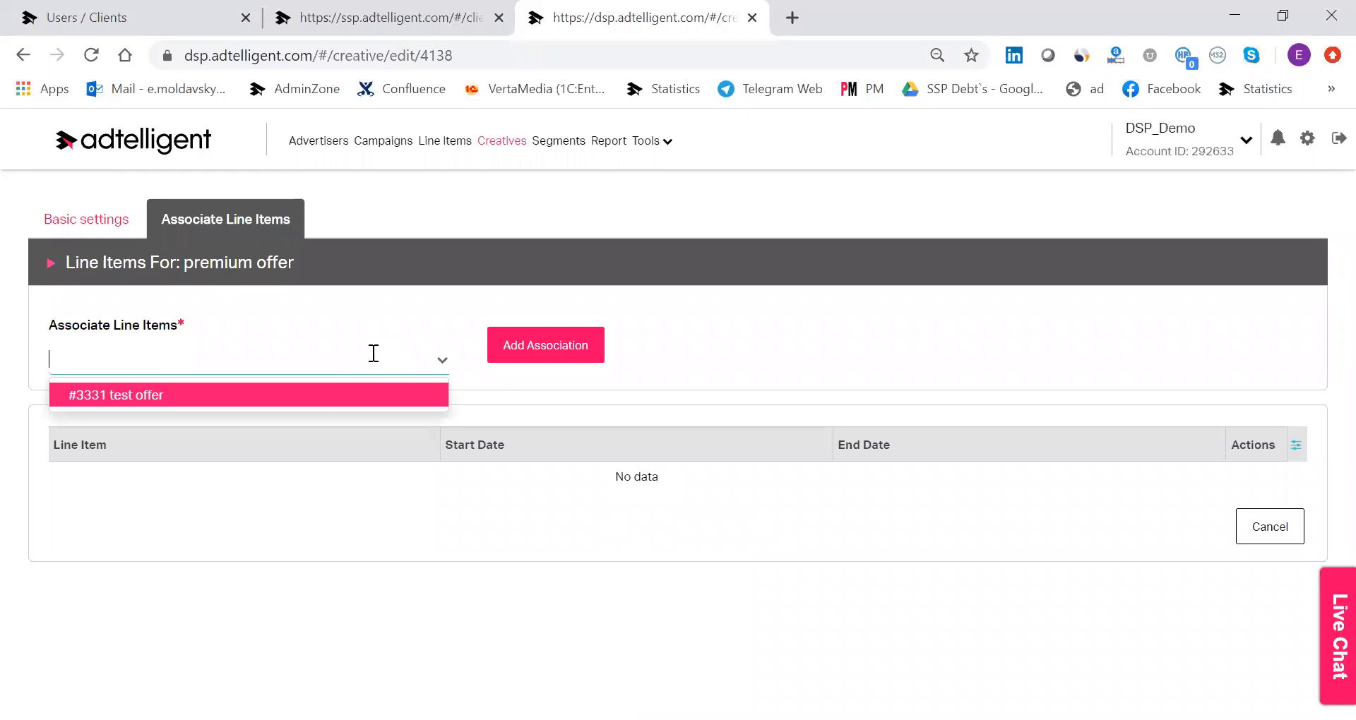
left_click(327, 396)
left_click(565, 353)
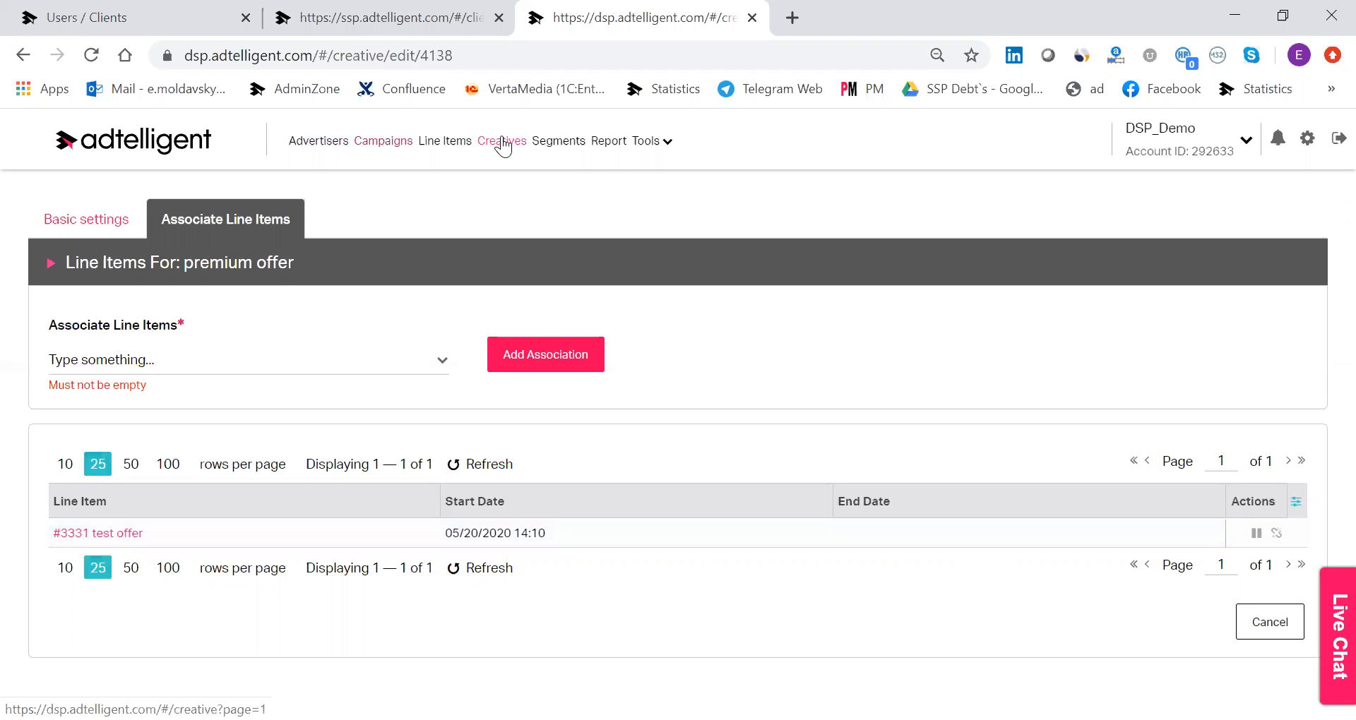
Create a segment named "registration page" with a lifetime of 10 days and select its segment code before closing it.
left_click(574, 148)
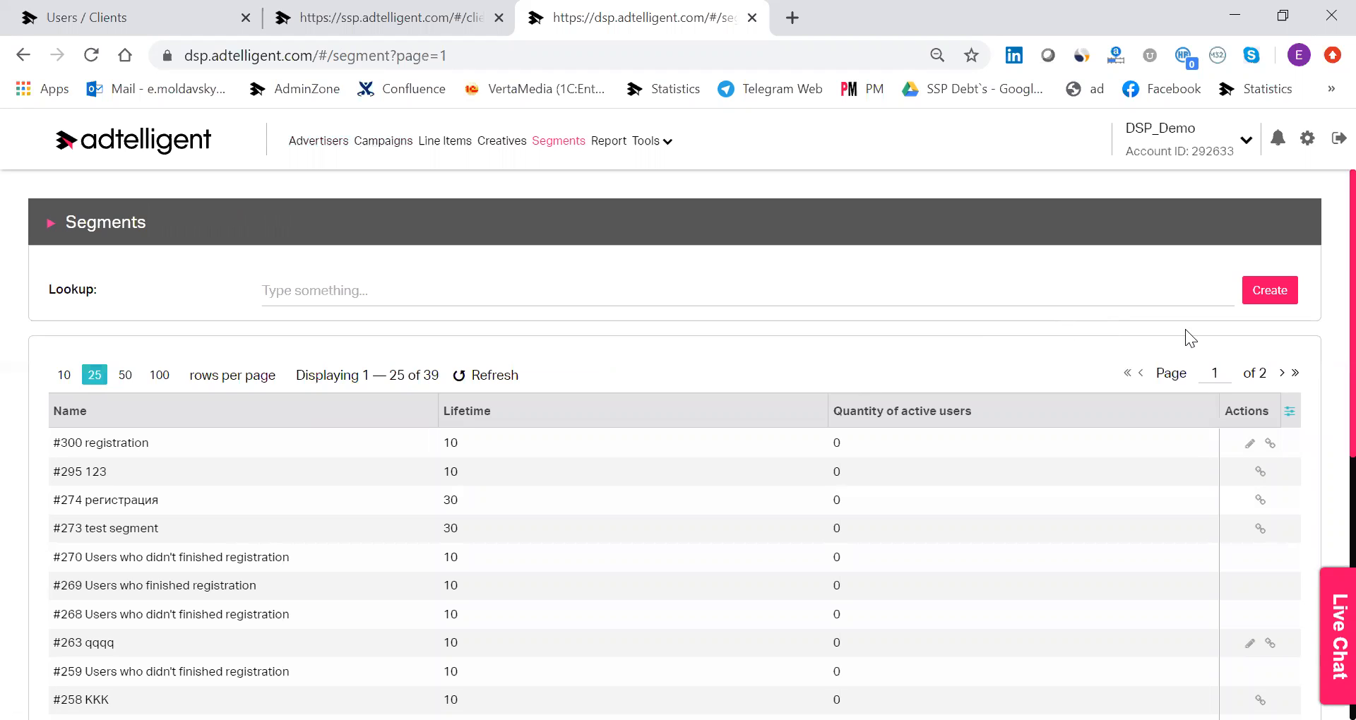
left_click(1278, 293)
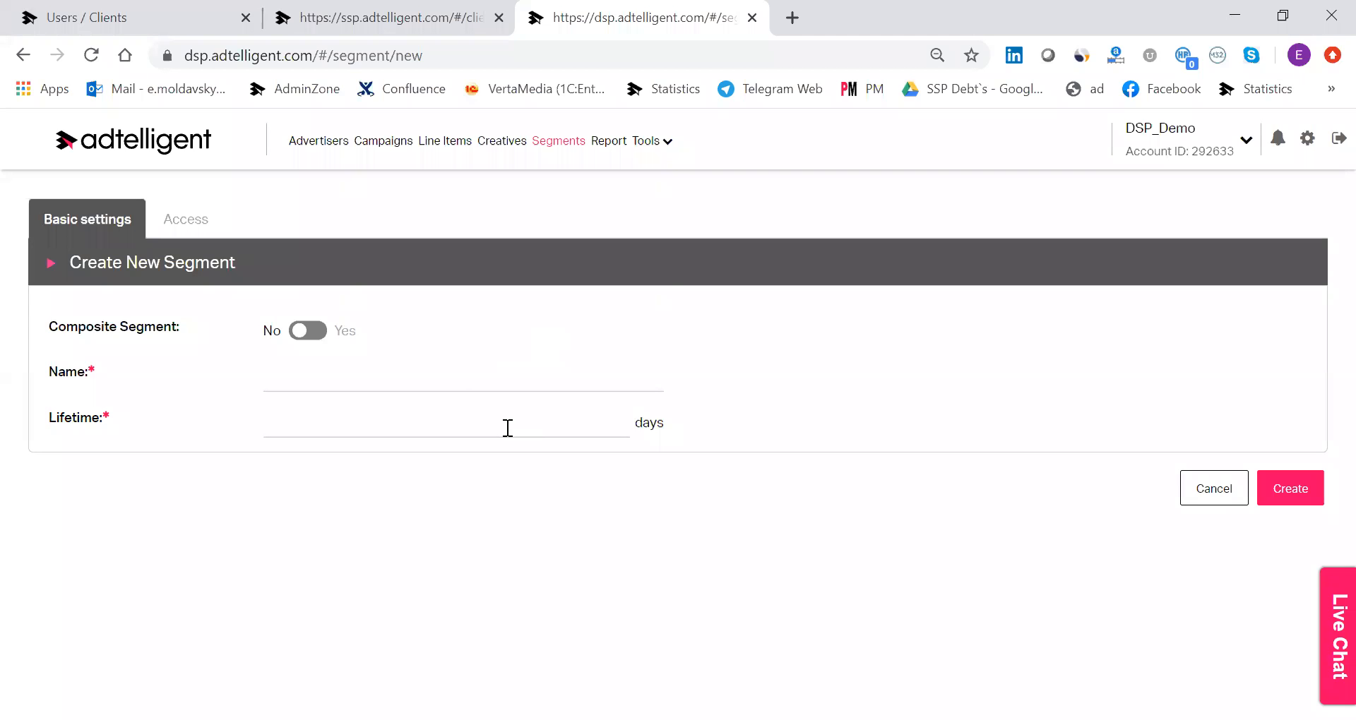
left_click(458, 385)
type("e")
key("BackSpace")
type("registr")
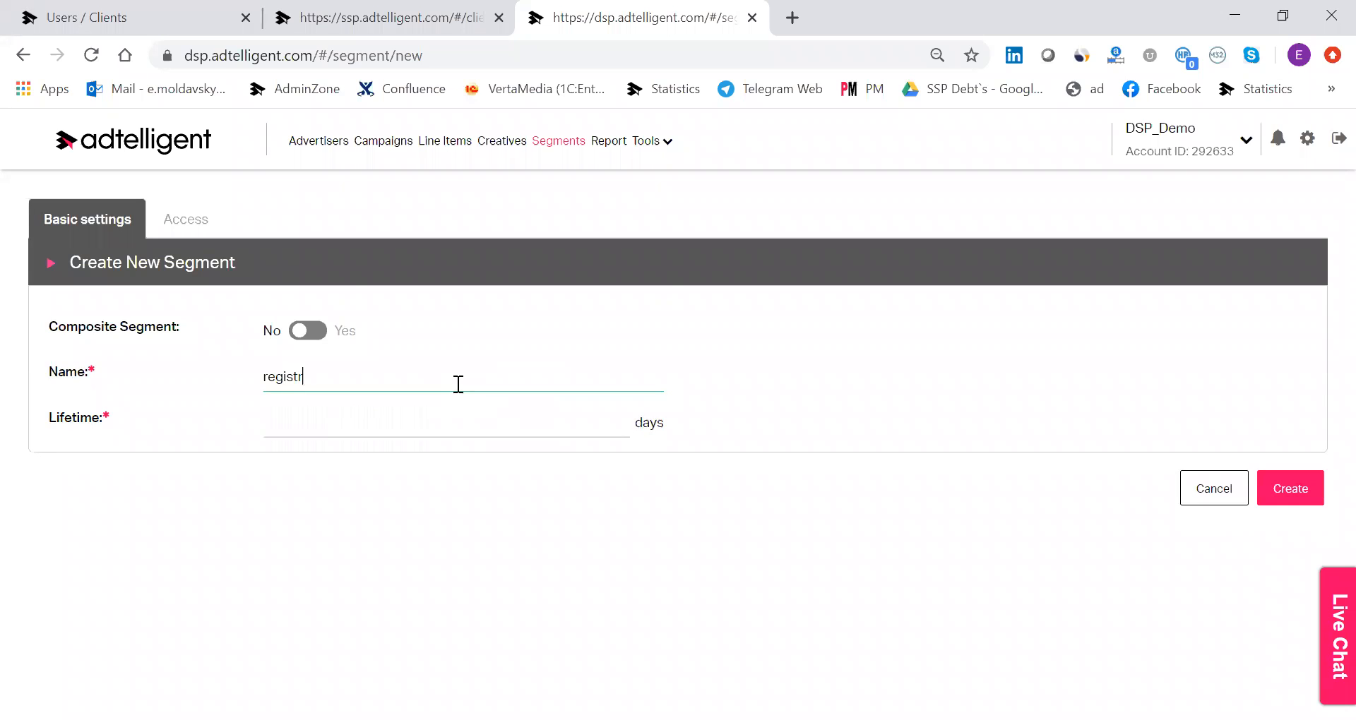
type("ation page")
left_click(444, 426)
type("10")
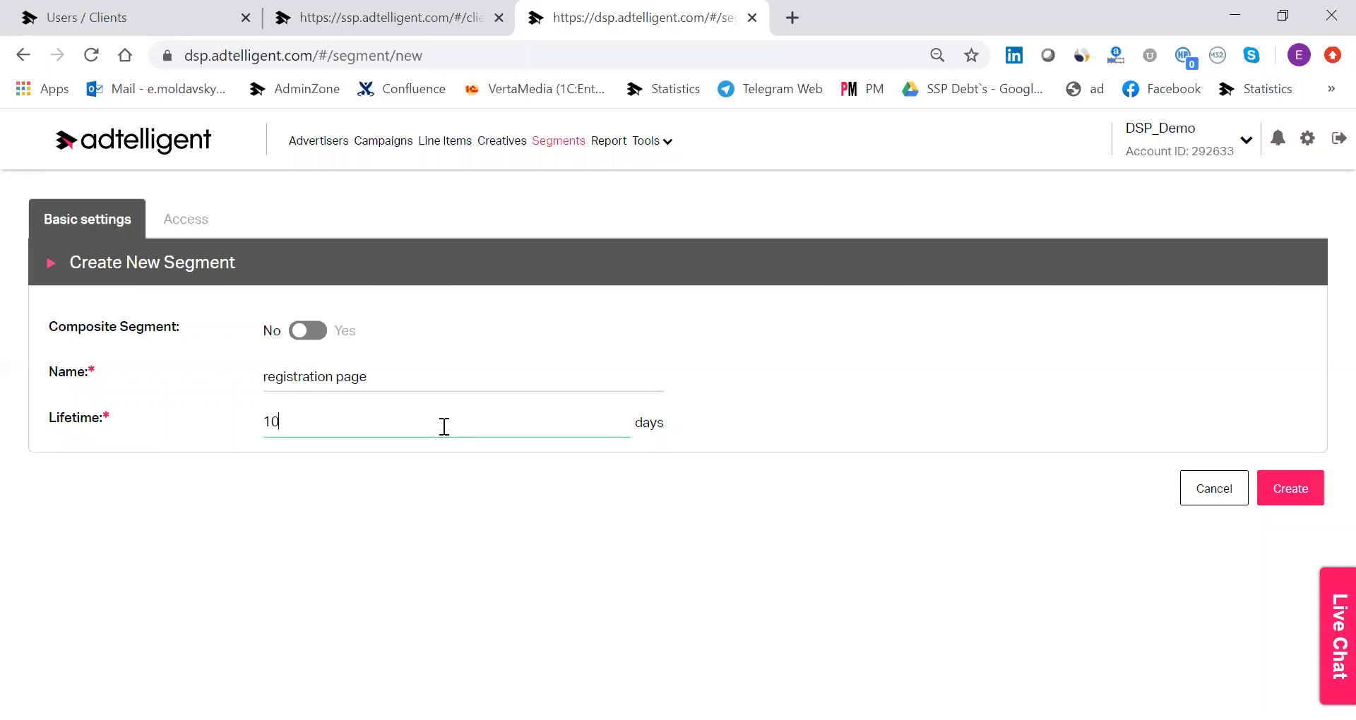
left_click(1297, 484)
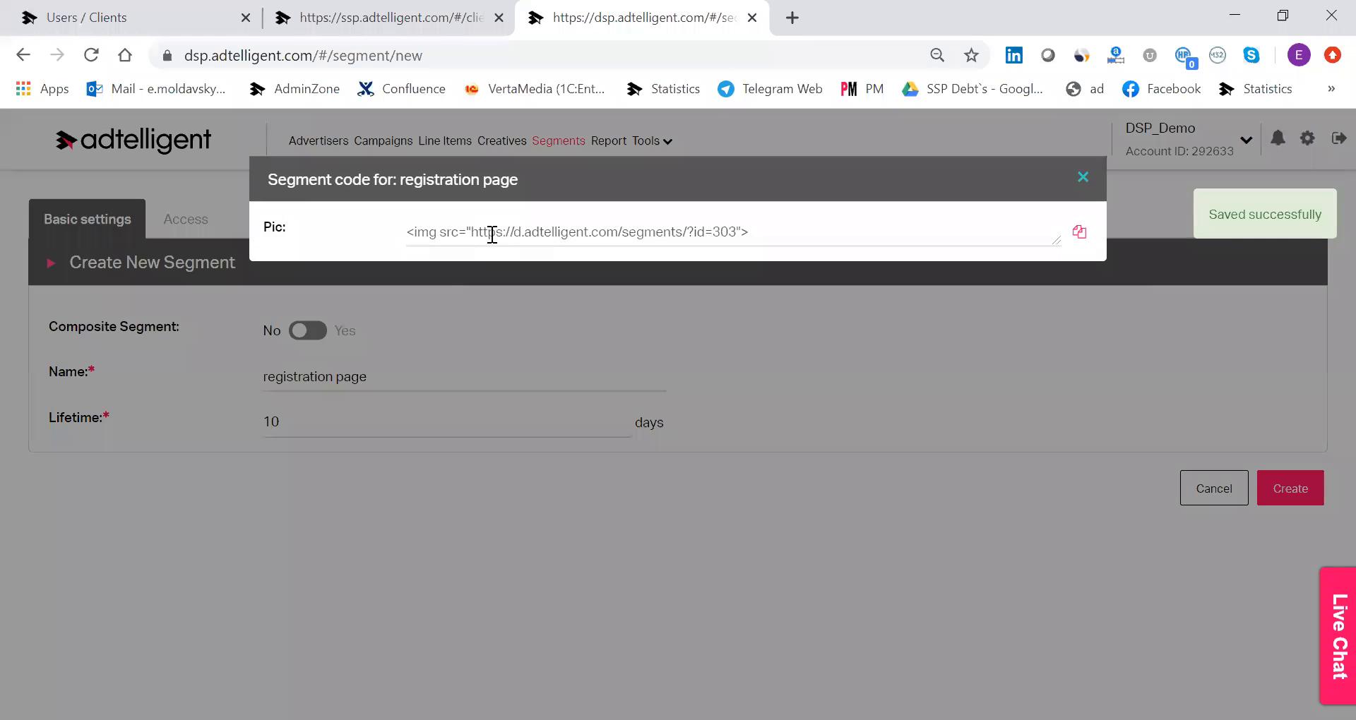
triple_click(508, 226)
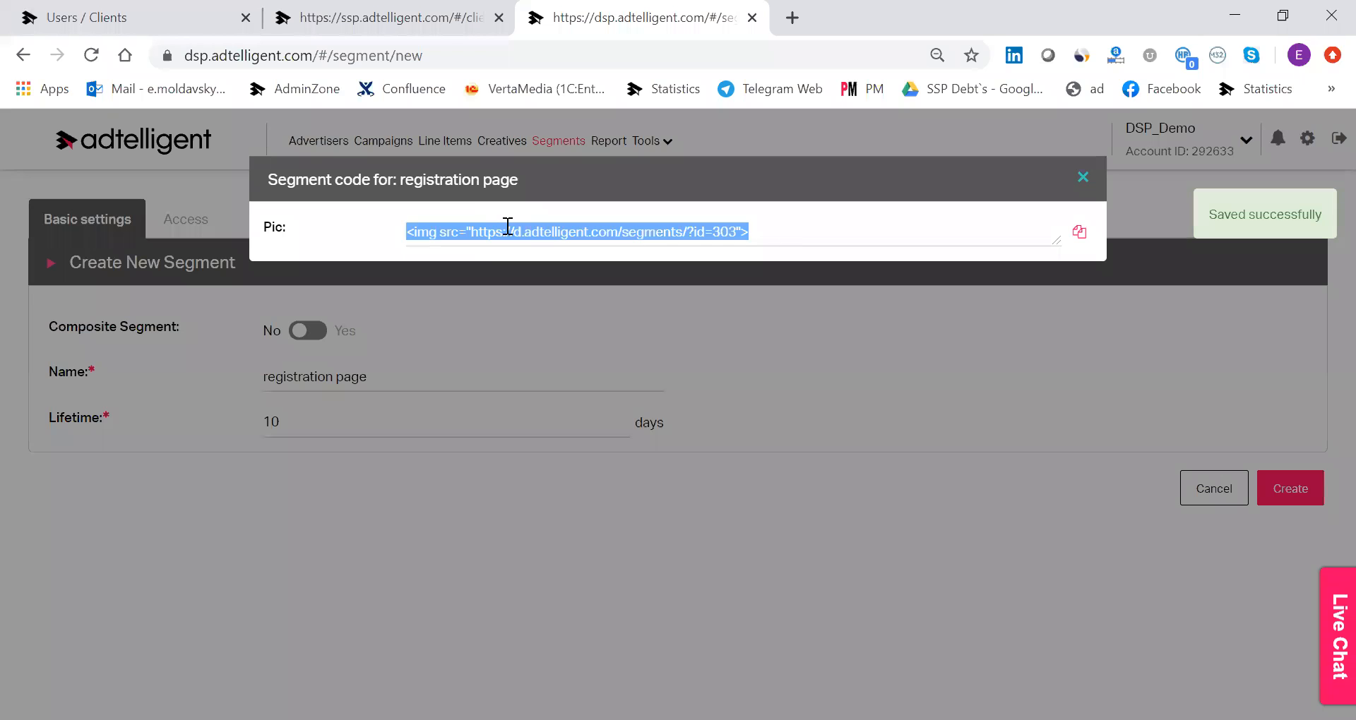
left_click(1084, 178)
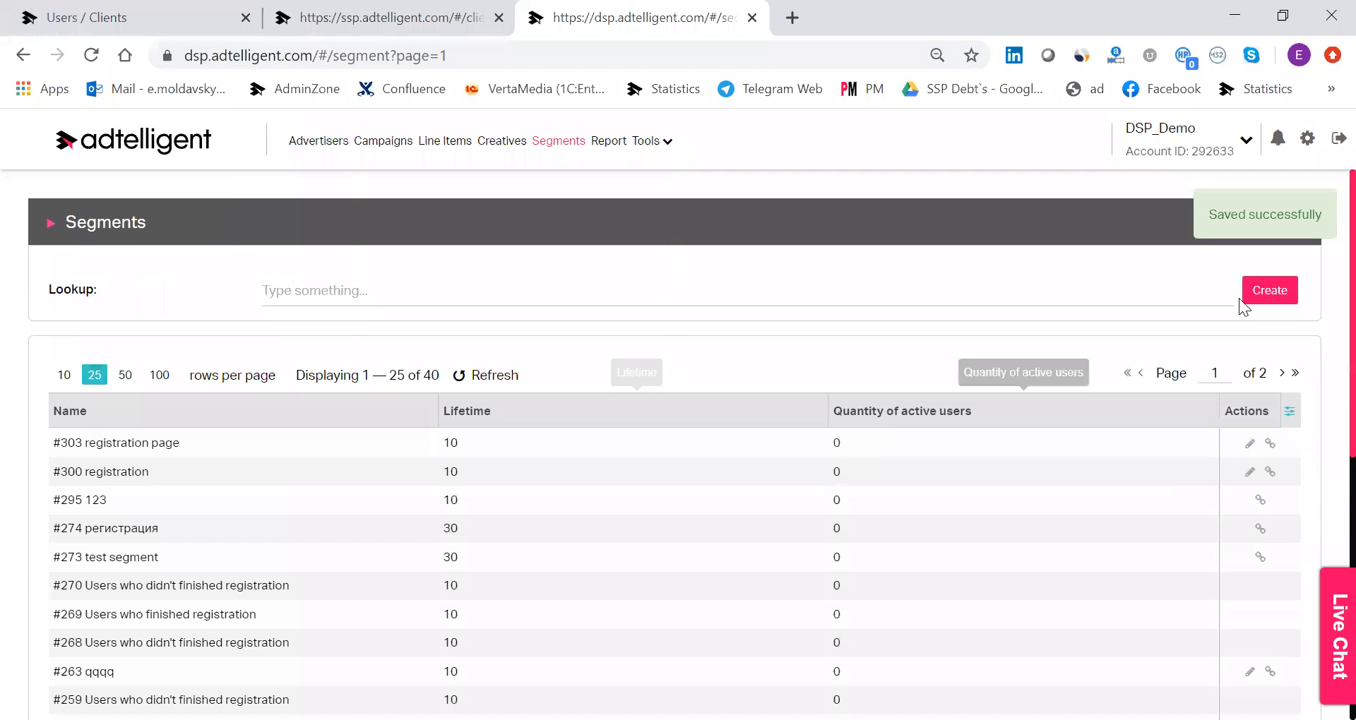
Create a second segment named "success subscription" with a lifetime of 10 days and dismiss its segment code.
left_click(1260, 290)
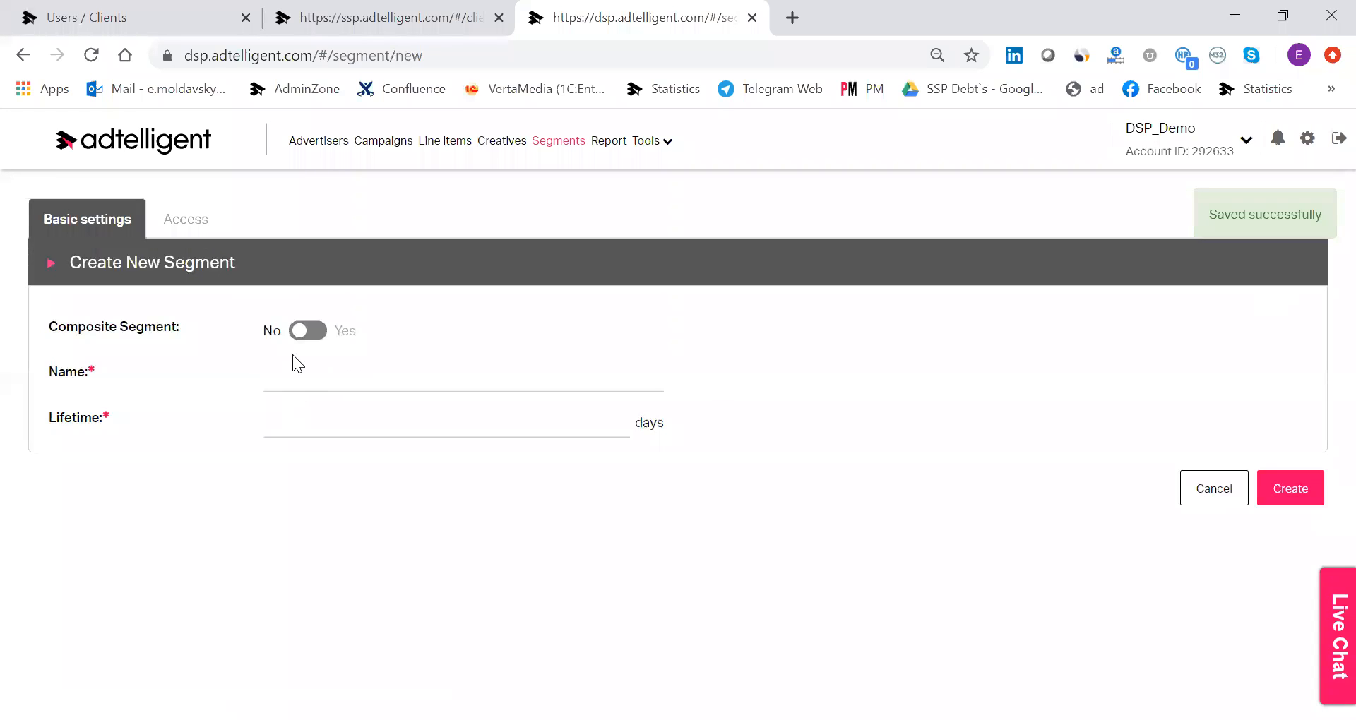
left_click(306, 371)
type("suc")
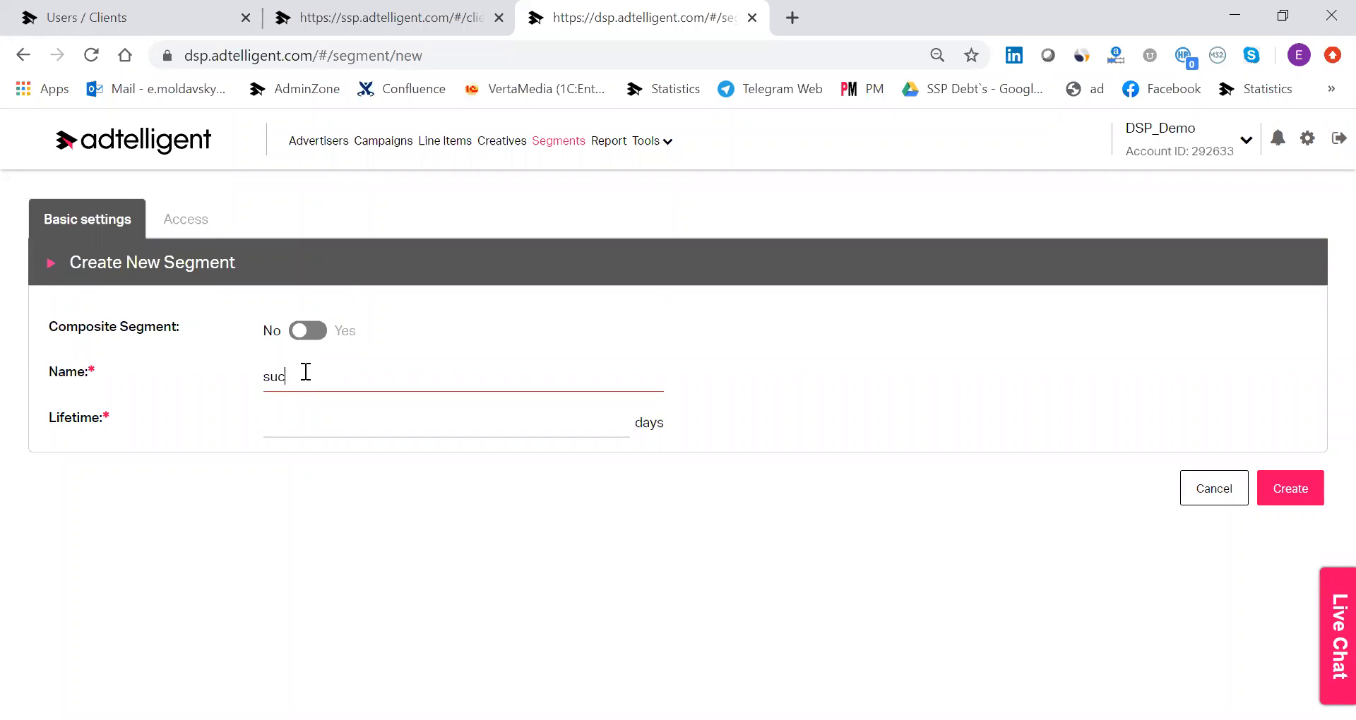
type("cess subs")
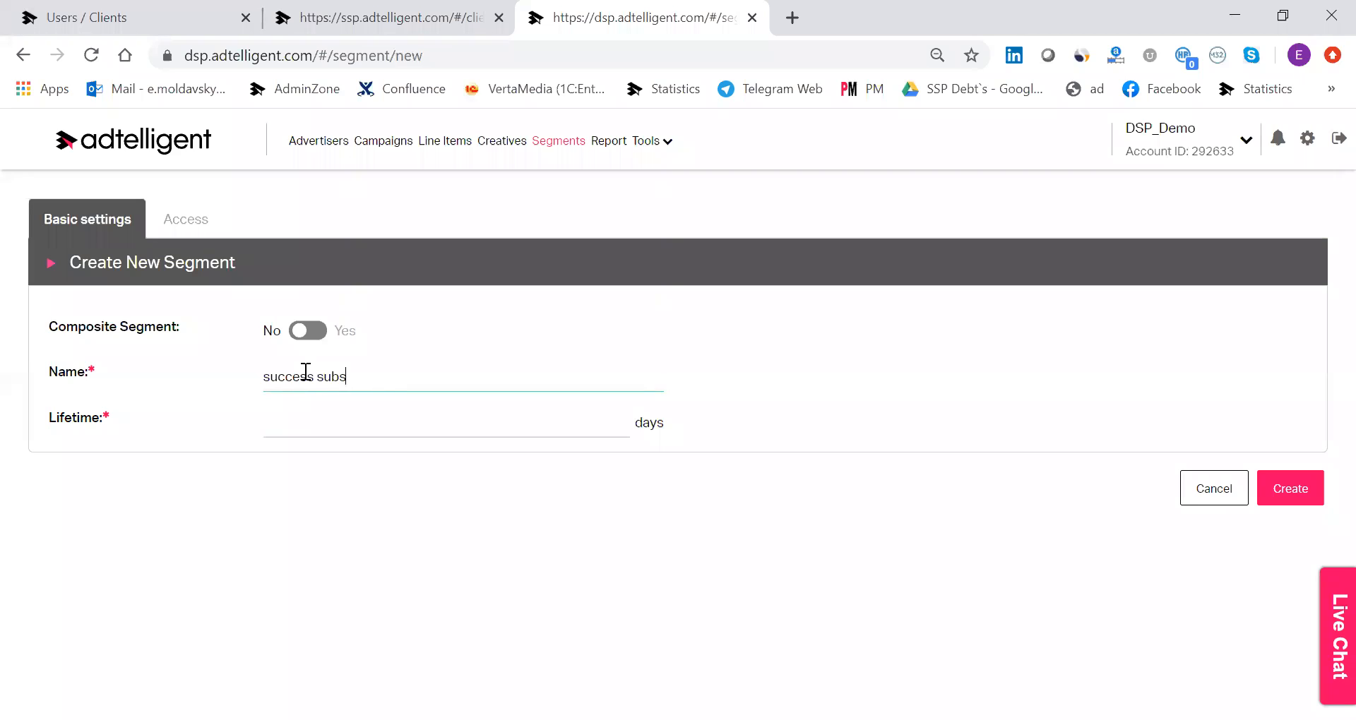
type("cription")
left_click(322, 416)
type("10")
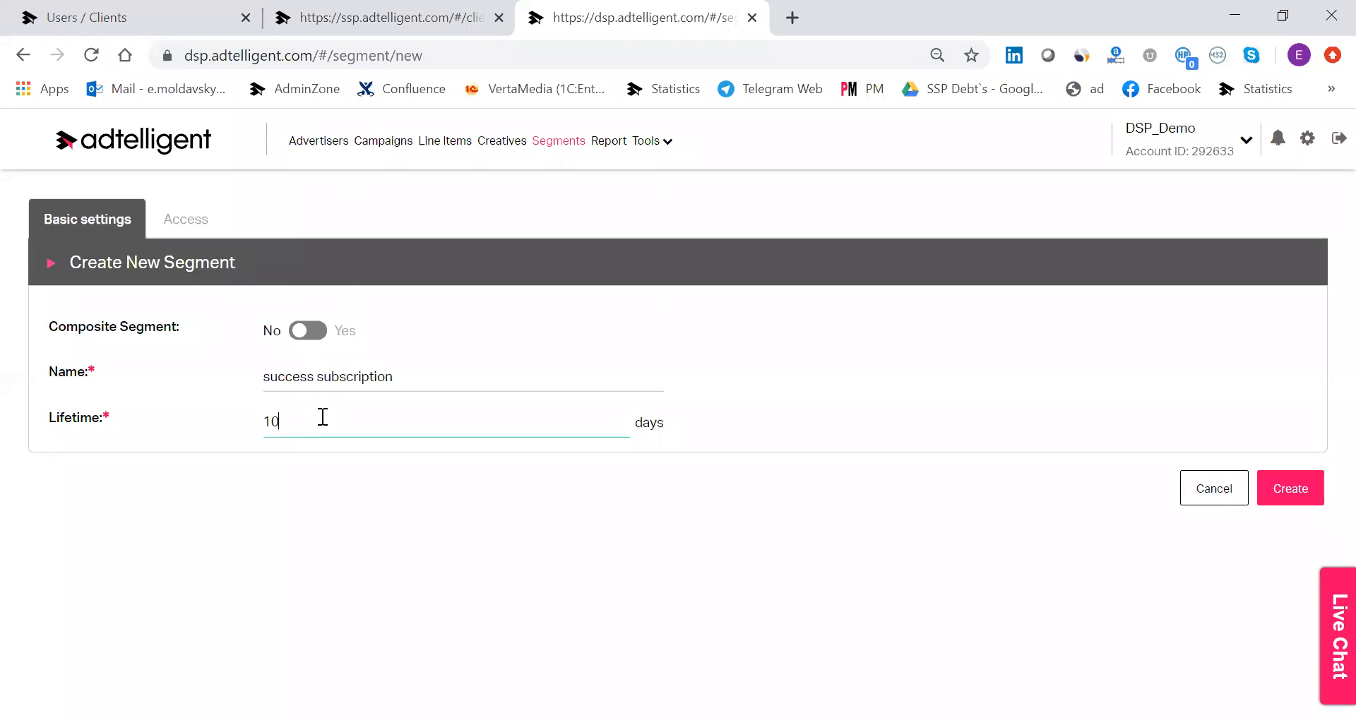
left_click(1305, 486)
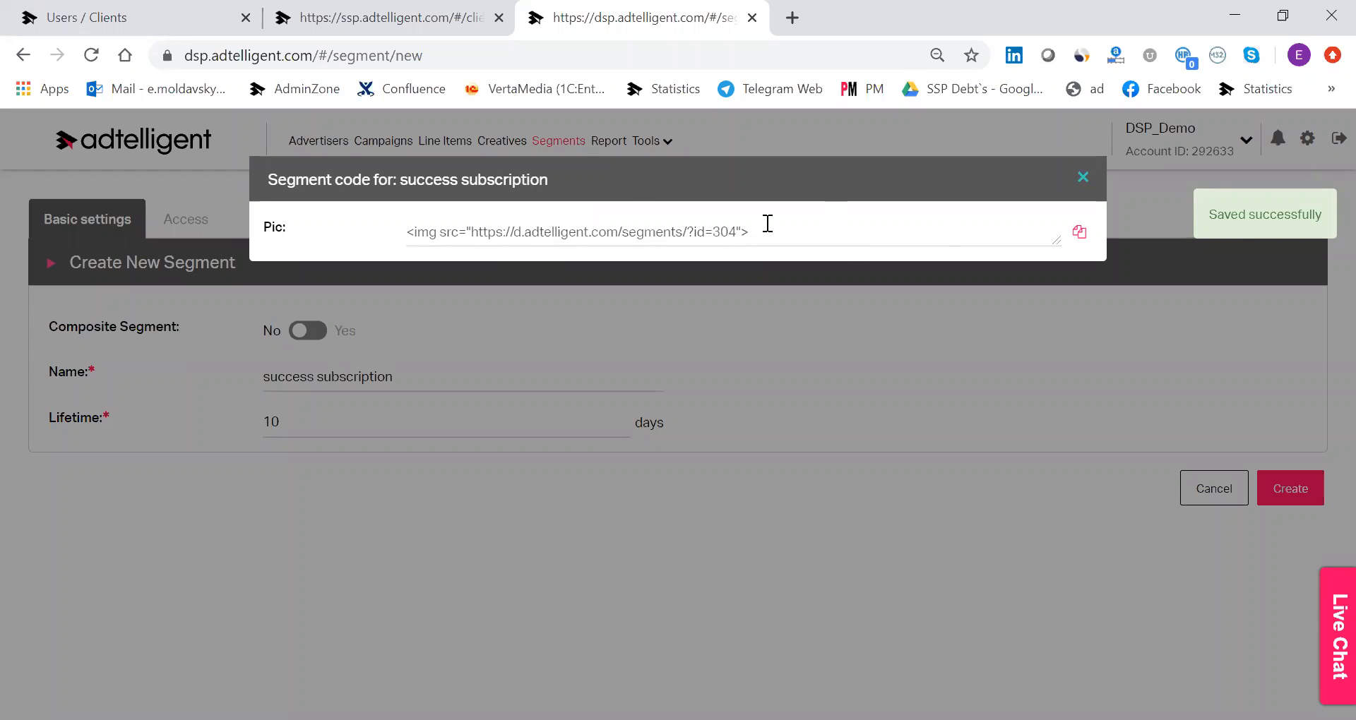
left_click(1286, 474)
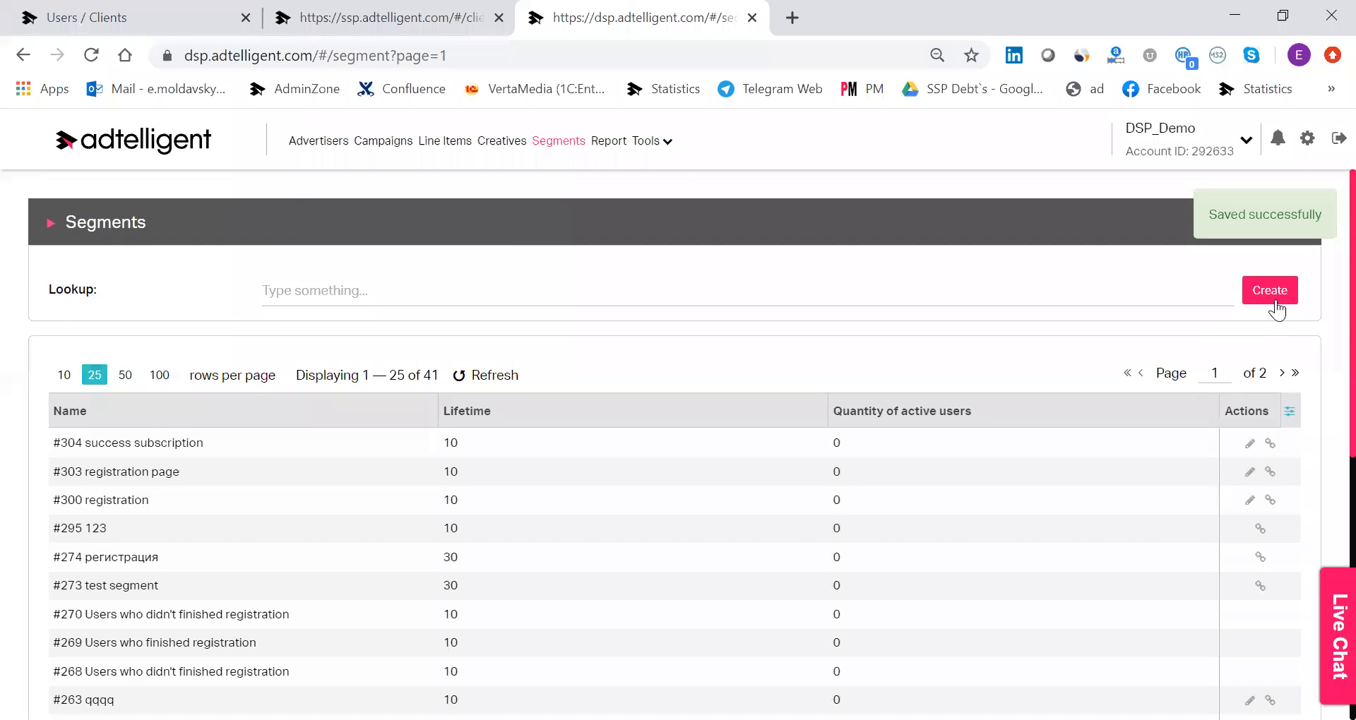
Start a new composite segment named "not subsribed" with a lifetime of 10 days.
left_click(1275, 292)
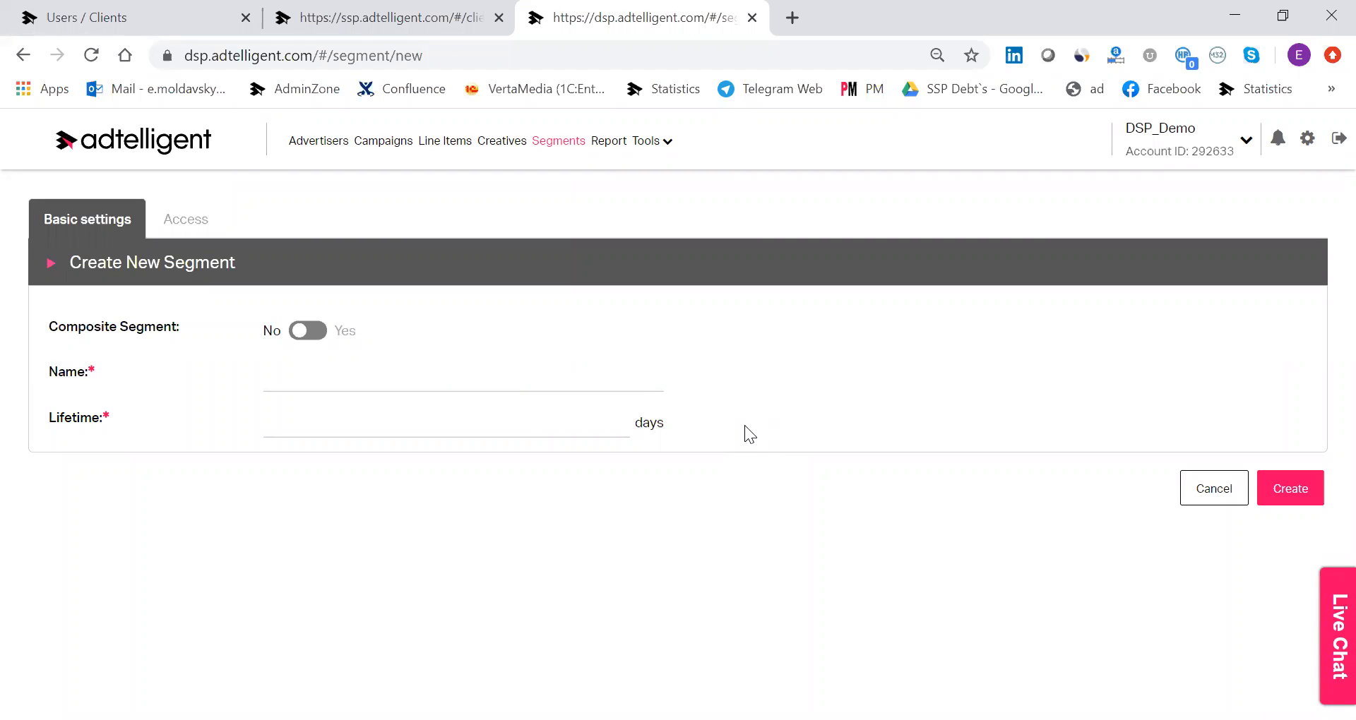
left_click(300, 331)
left_click(349, 390)
type("not subsrip")
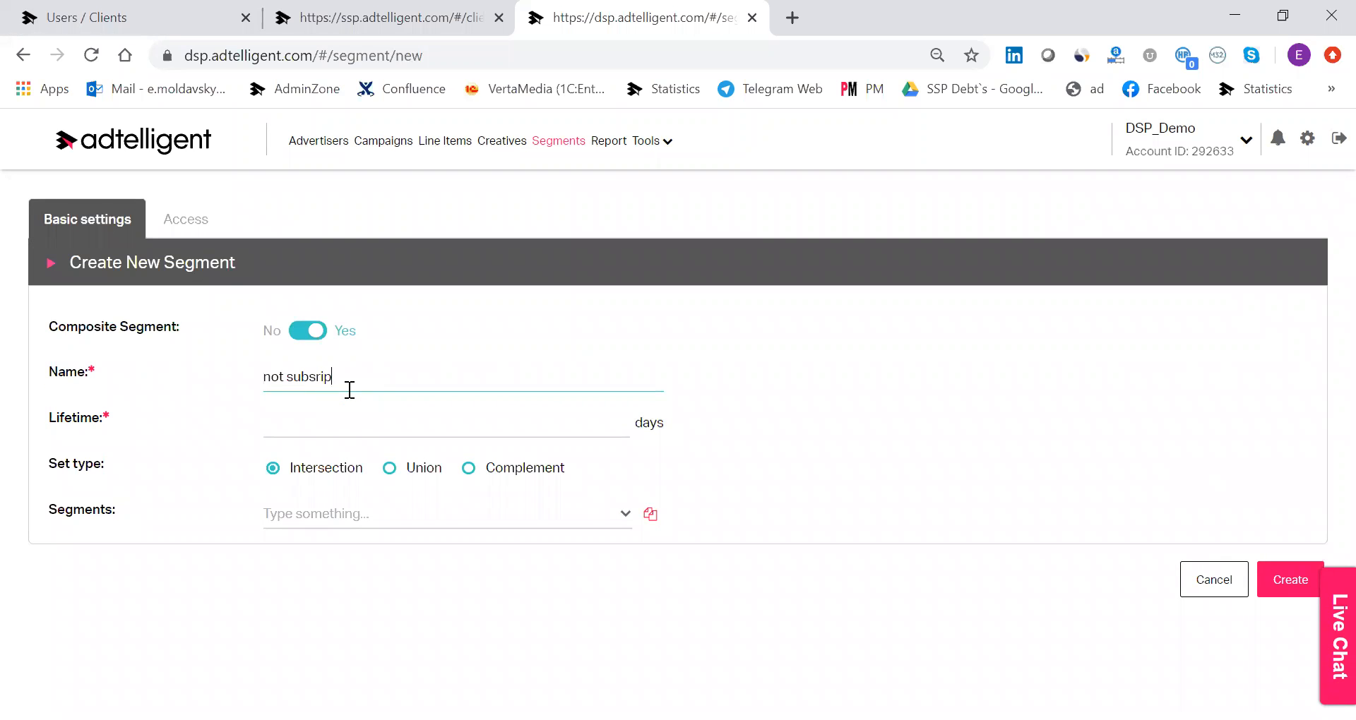
key("BackSpace")
type("bed")
left_click(392, 422)
type("10")
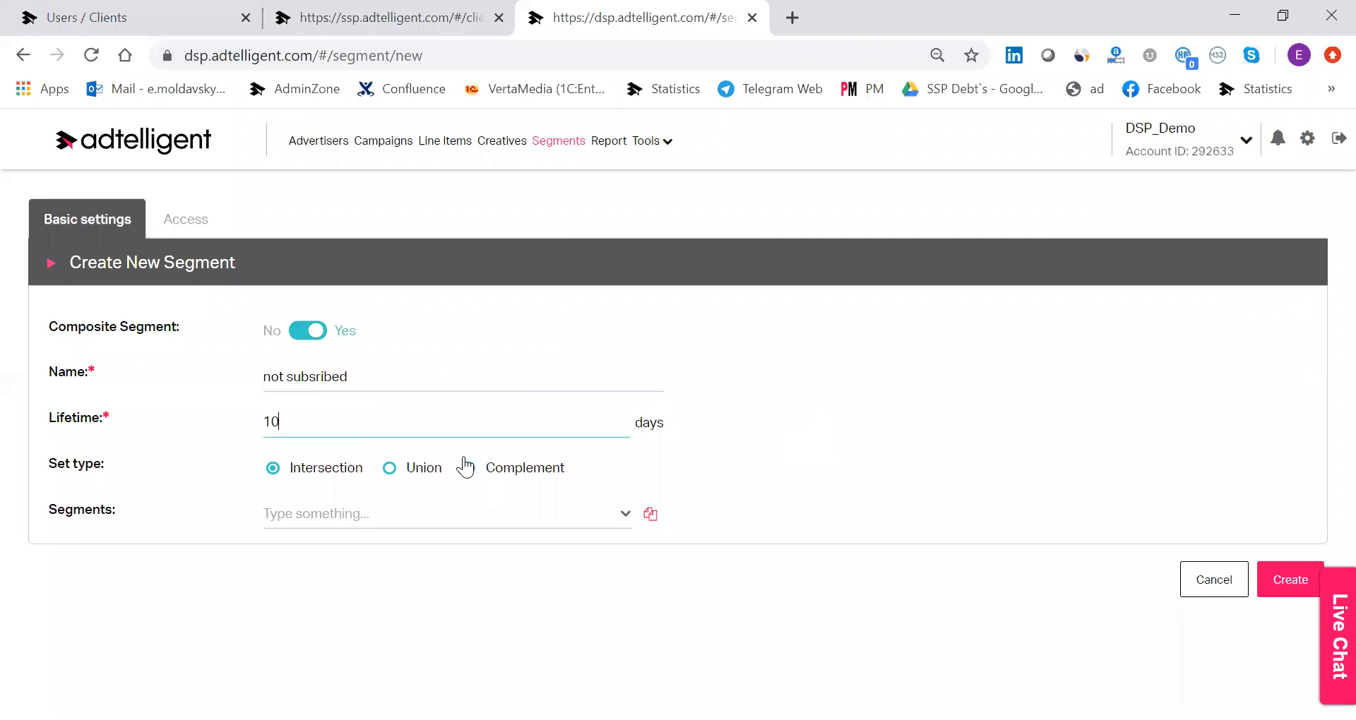
Use the Complement set type with the "registration" segment and a subscription segment, and create the composite segment.
left_click(491, 471)
left_click(529, 526)
left_click(530, 526)
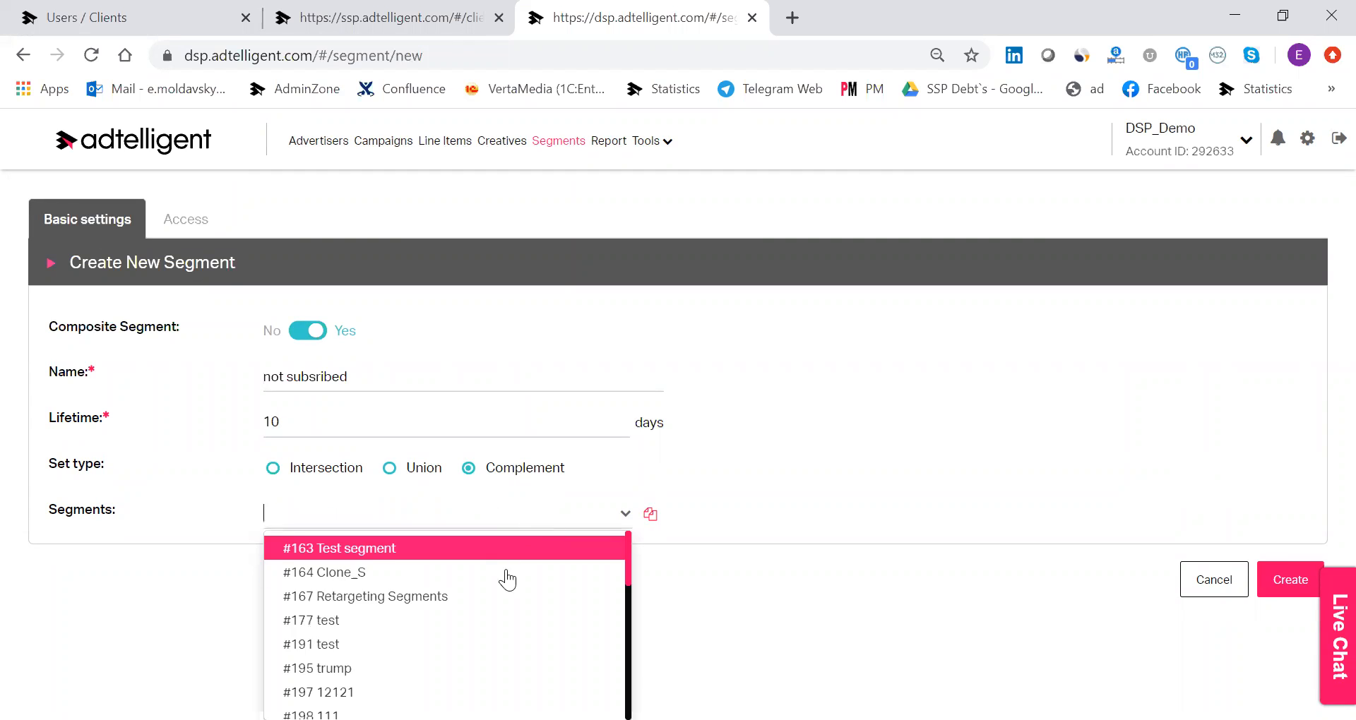
type("regi")
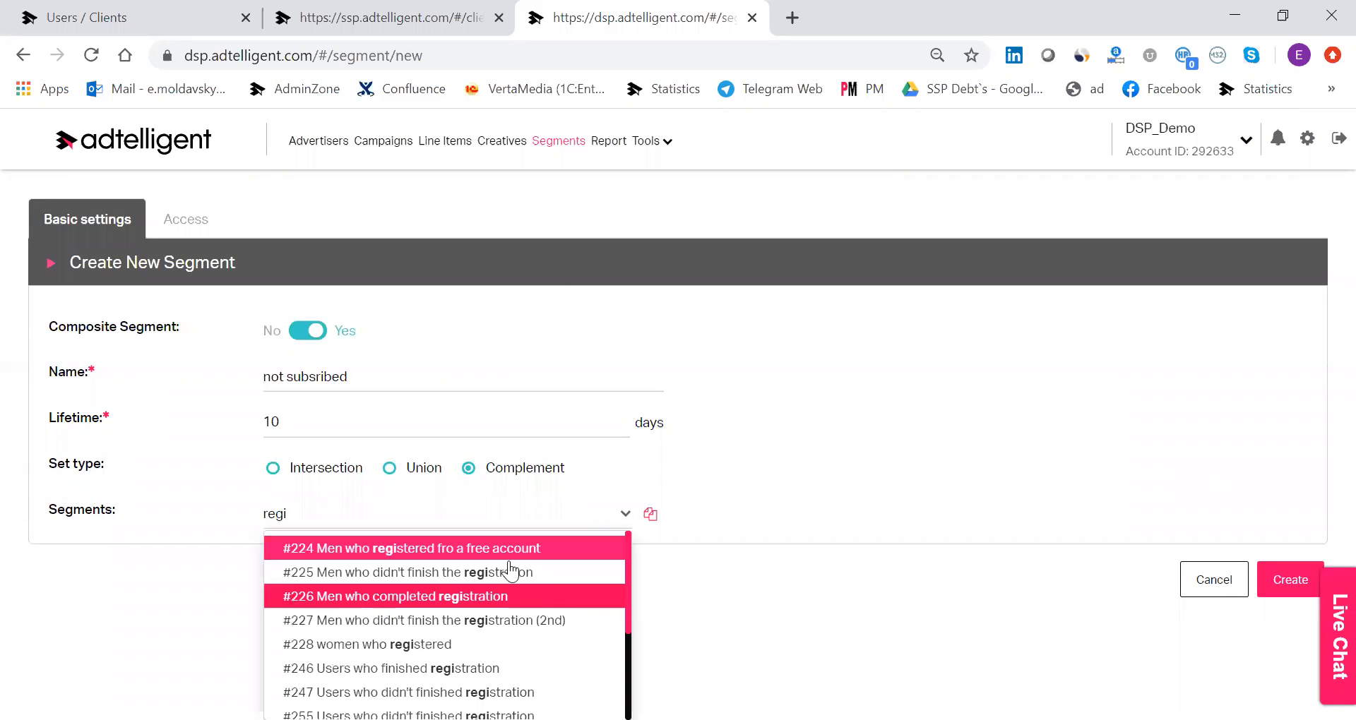
scroll(519, 568, "down", 3)
left_click(469, 673)
left_click(438, 508)
type("subsc")
key("BackSpace")
key("BackSpace")
key("BackSpace")
key("BackSpace")
type("ub")
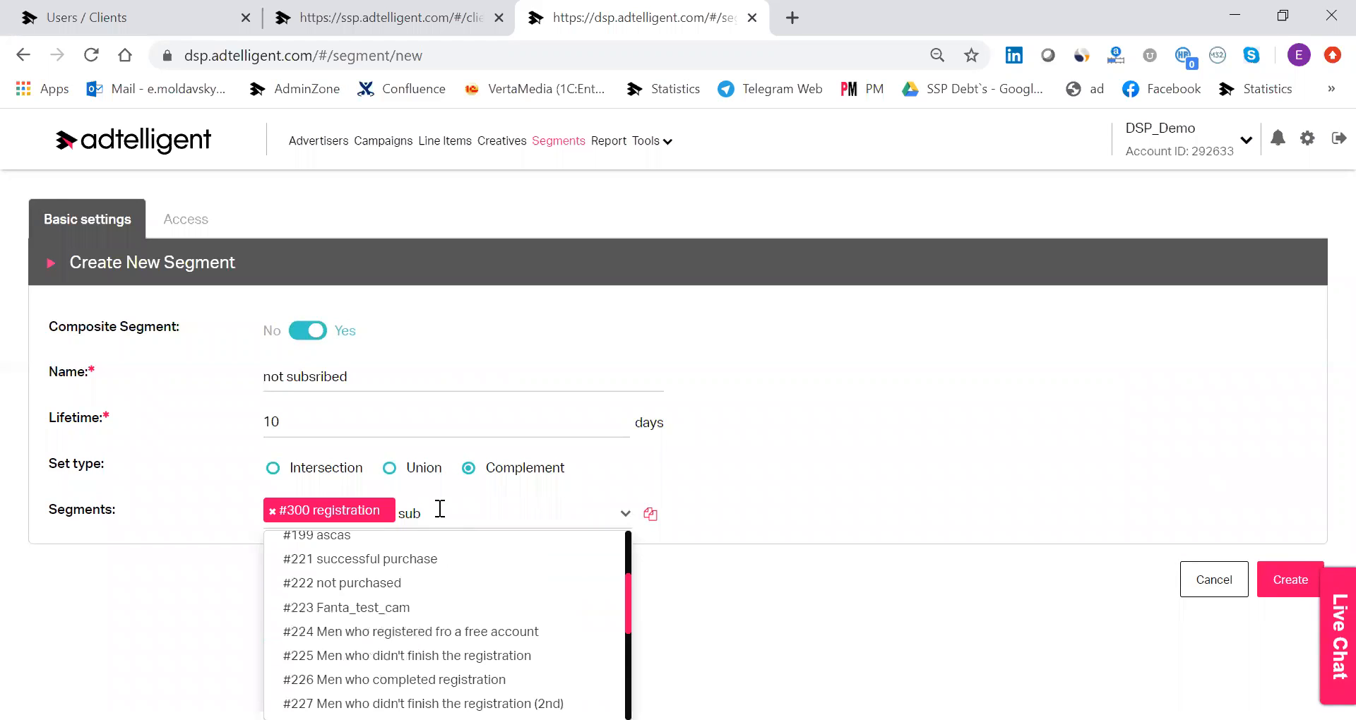
left_click(439, 547)
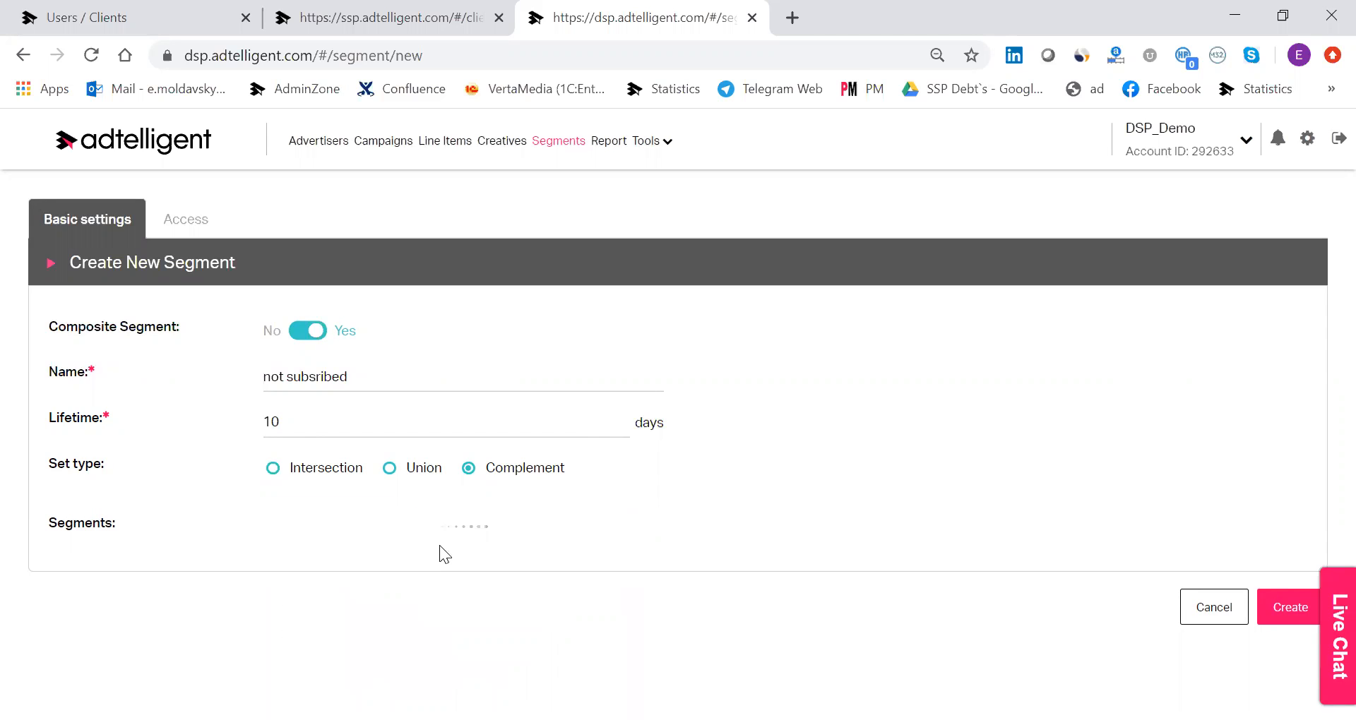
left_click(1282, 619)
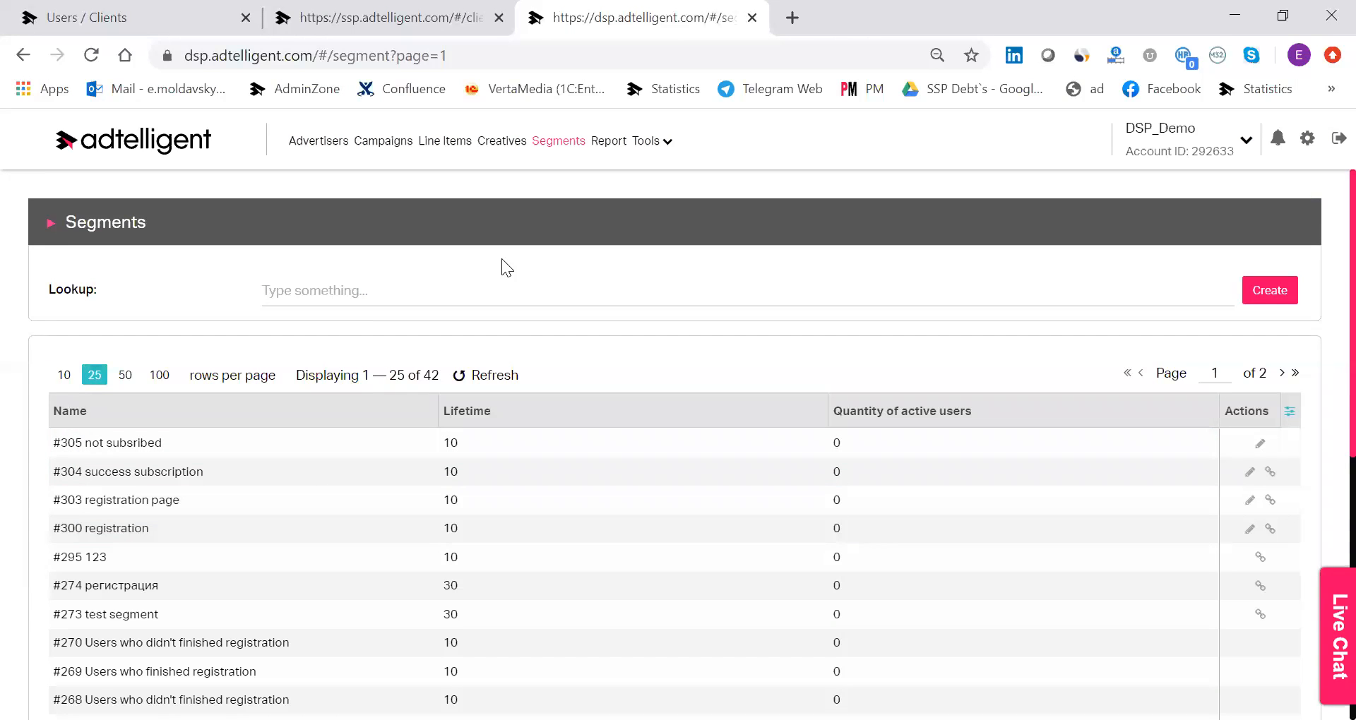
Open the Default report and examine its metric filter options and results table.
left_click(606, 142)
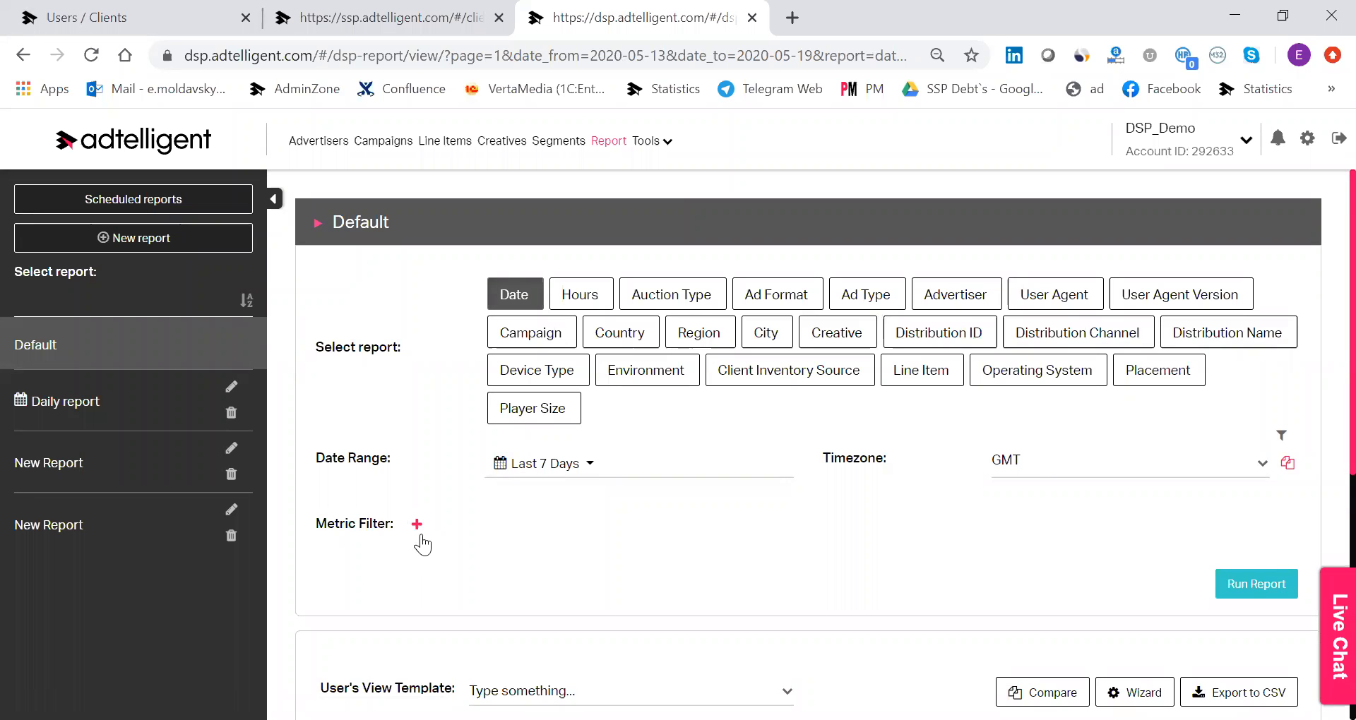
scroll(434, 470, "down", 2)
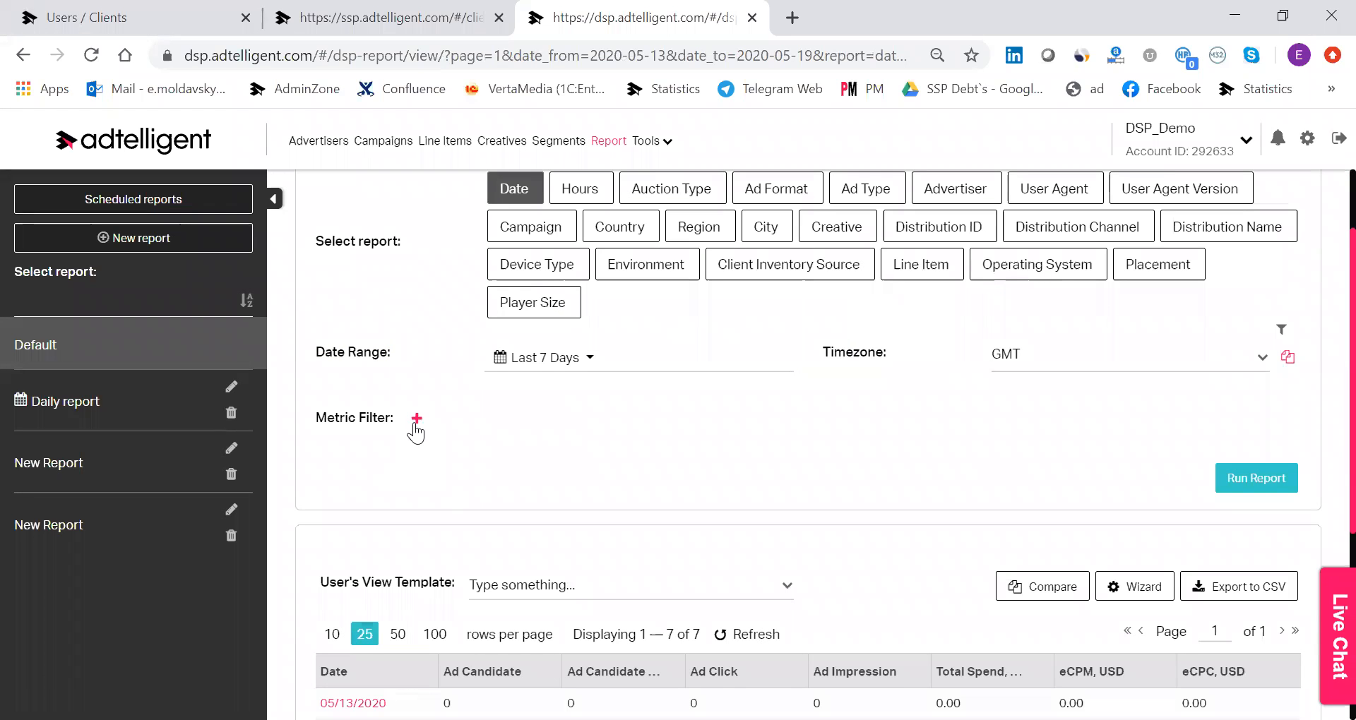
left_click(416, 420)
left_click(1276, 436)
scroll(972, 524, "down", 5)
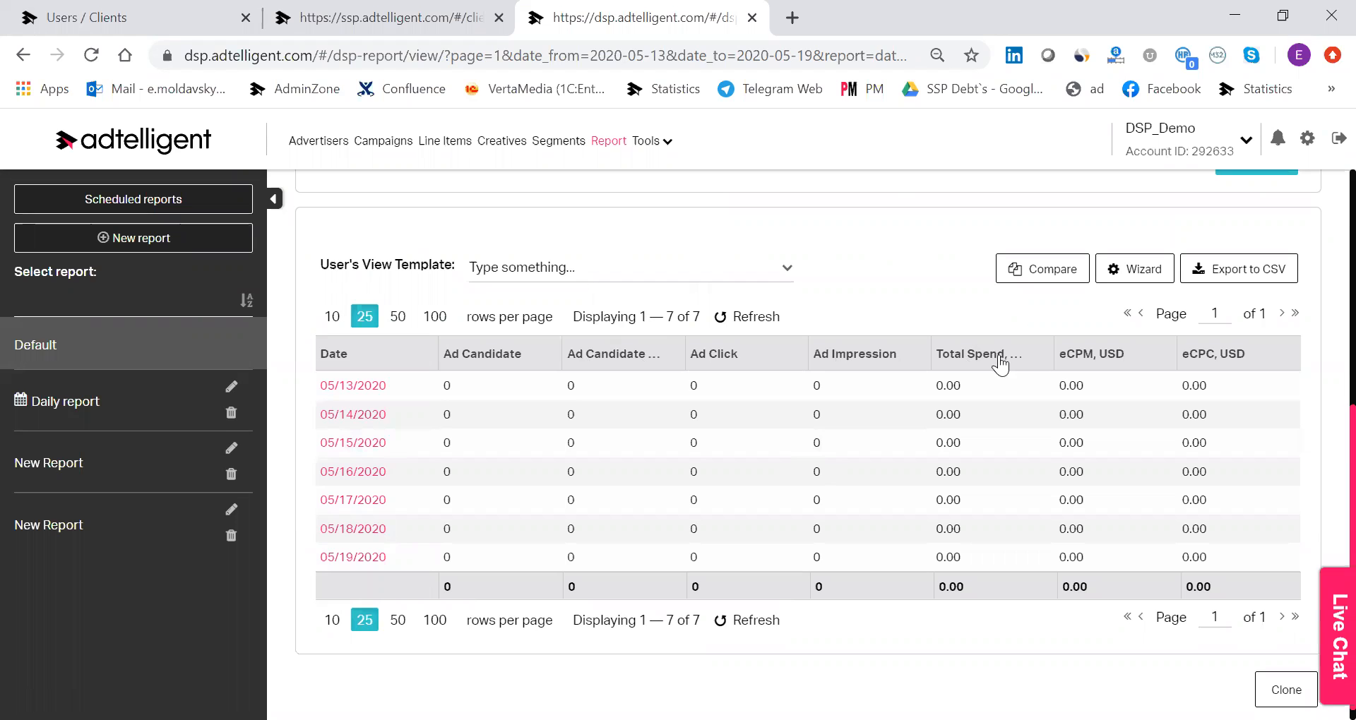
Examine the metric groups available for a custom report view and close the dialog without creating a view.
left_click(1115, 274)
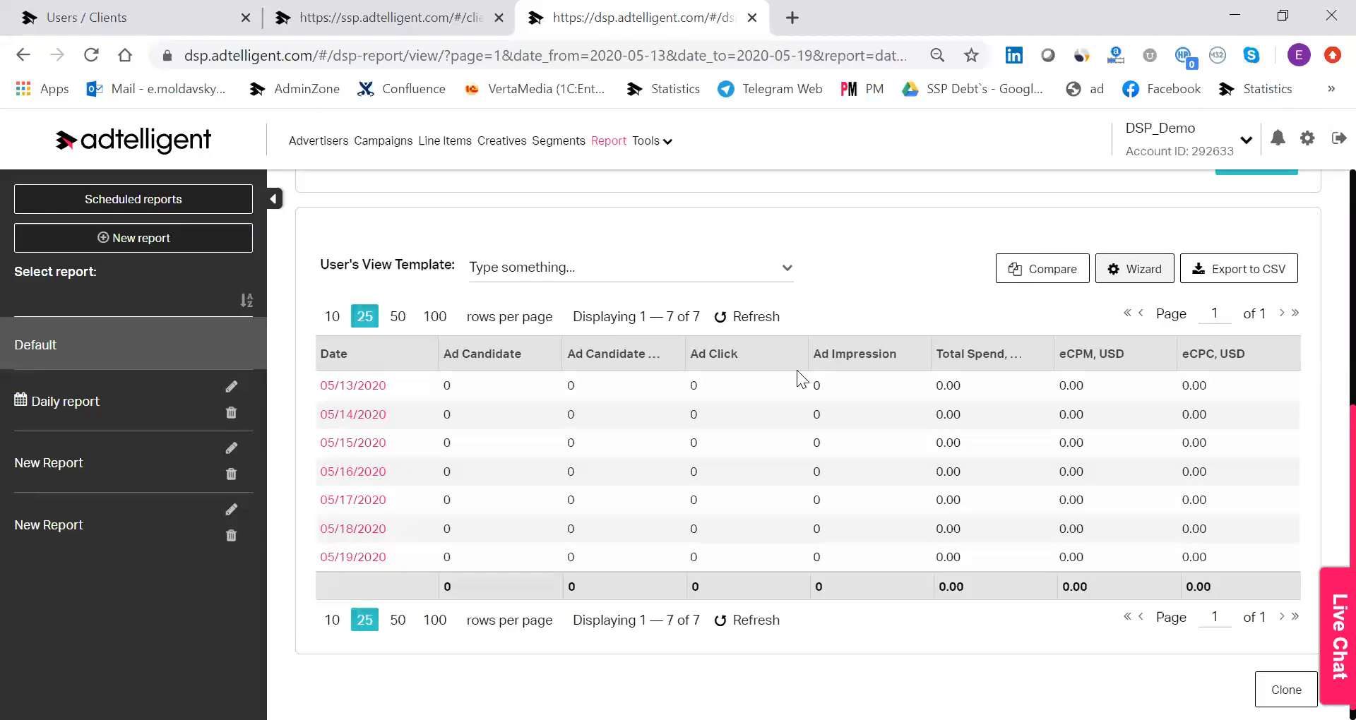
scroll(646, 434, "down", 3)
scroll(611, 510, "up", 3)
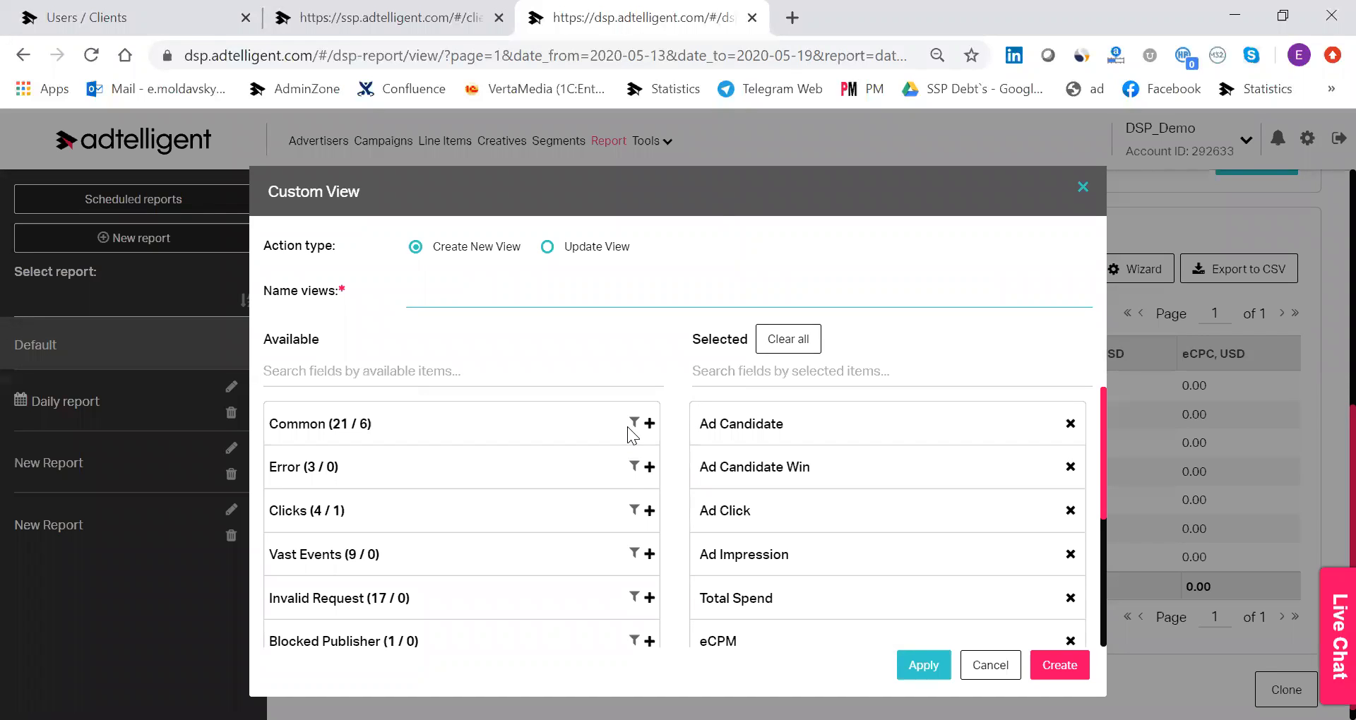
scroll(627, 426, "down", 2)
left_click(990, 665)
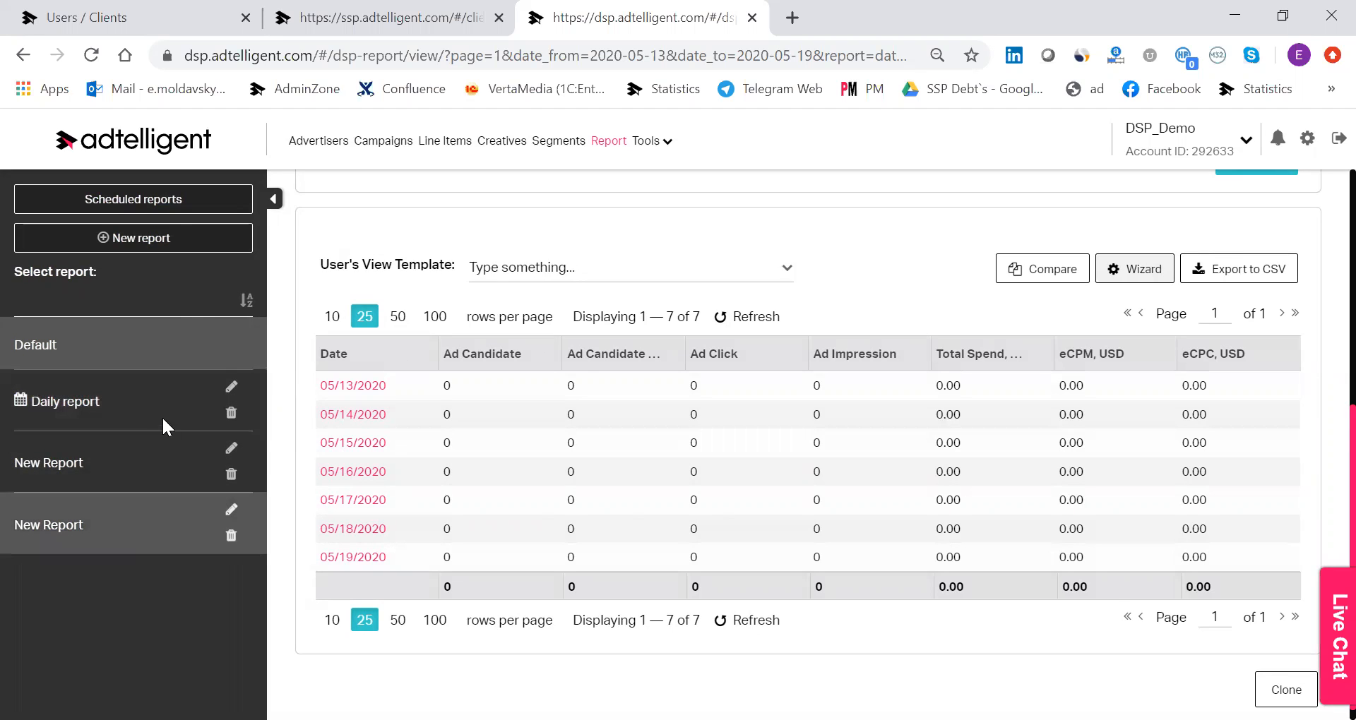
Review the Default report's dimensions, date range and results, check the available tools, and collapse the list of saved reports.
scroll(614, 263, "up", 5)
scroll(678, 230, "up", 2)
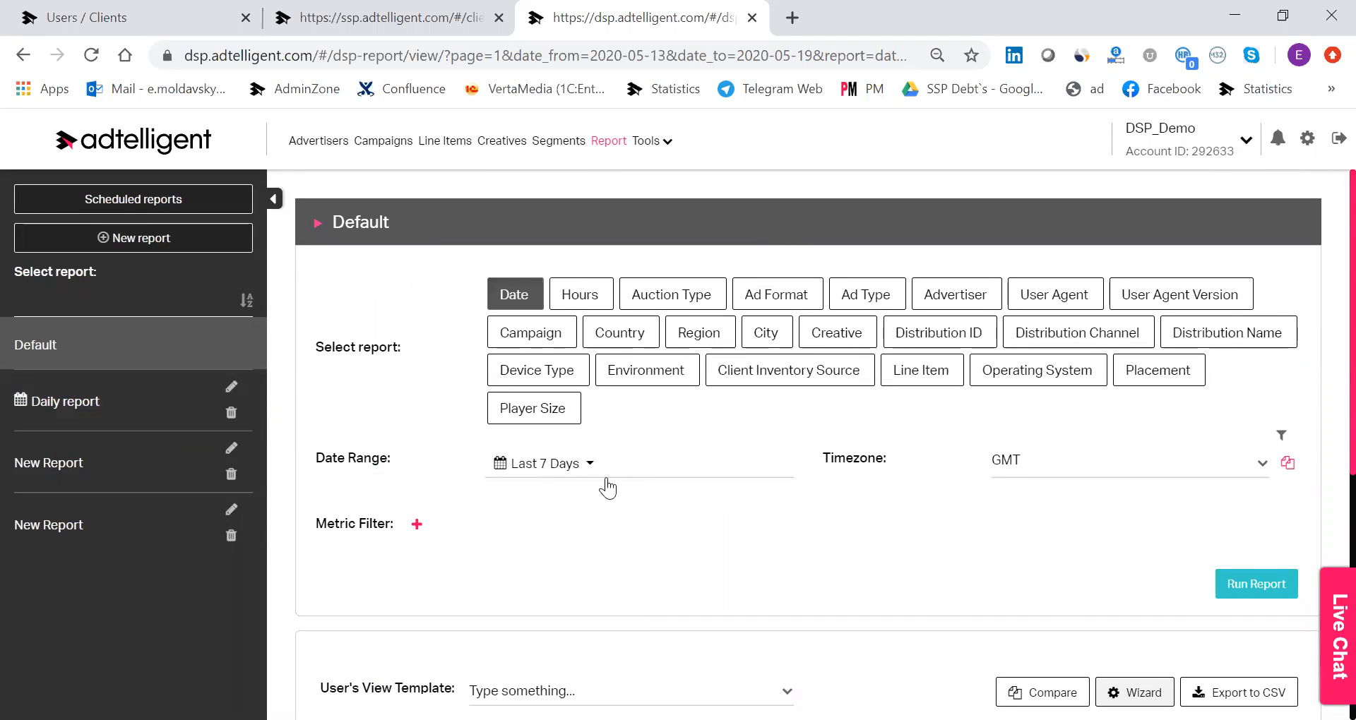
scroll(673, 369, "down", 3)
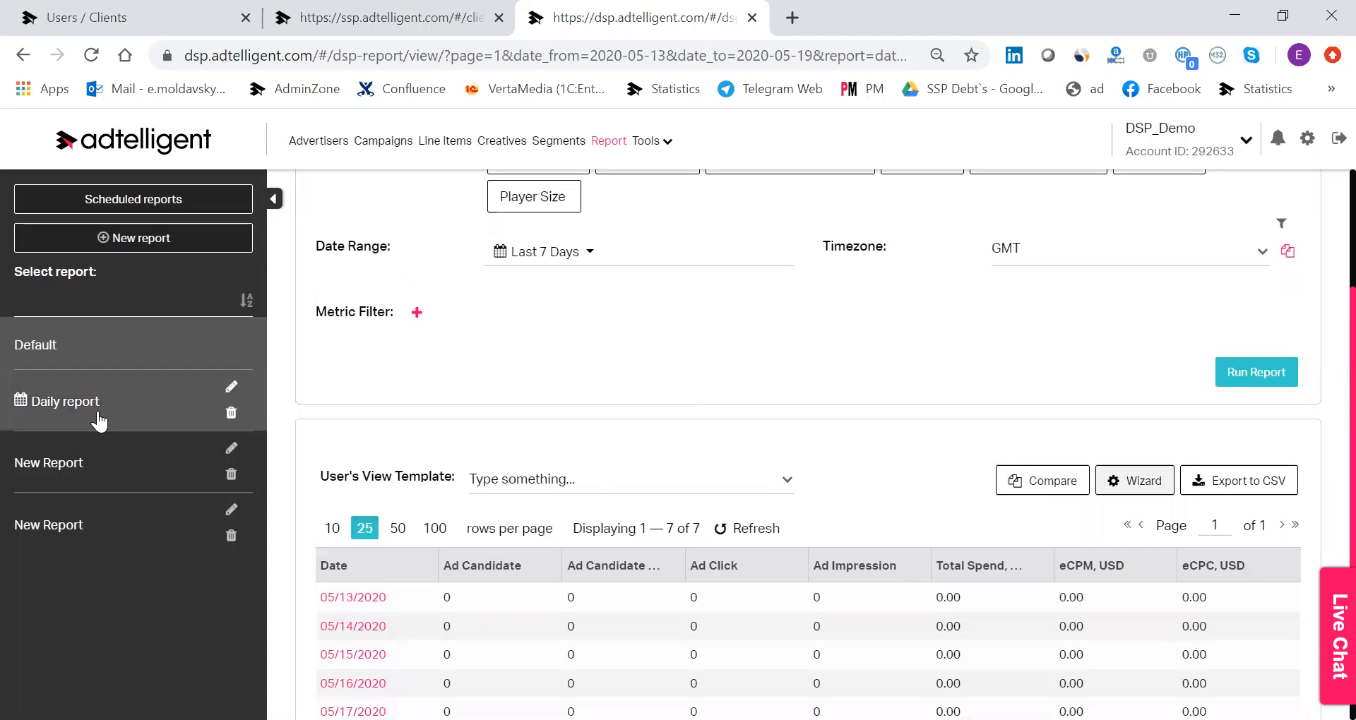
scroll(806, 367, "up", 1)
scroll(827, 372, "up", 1)
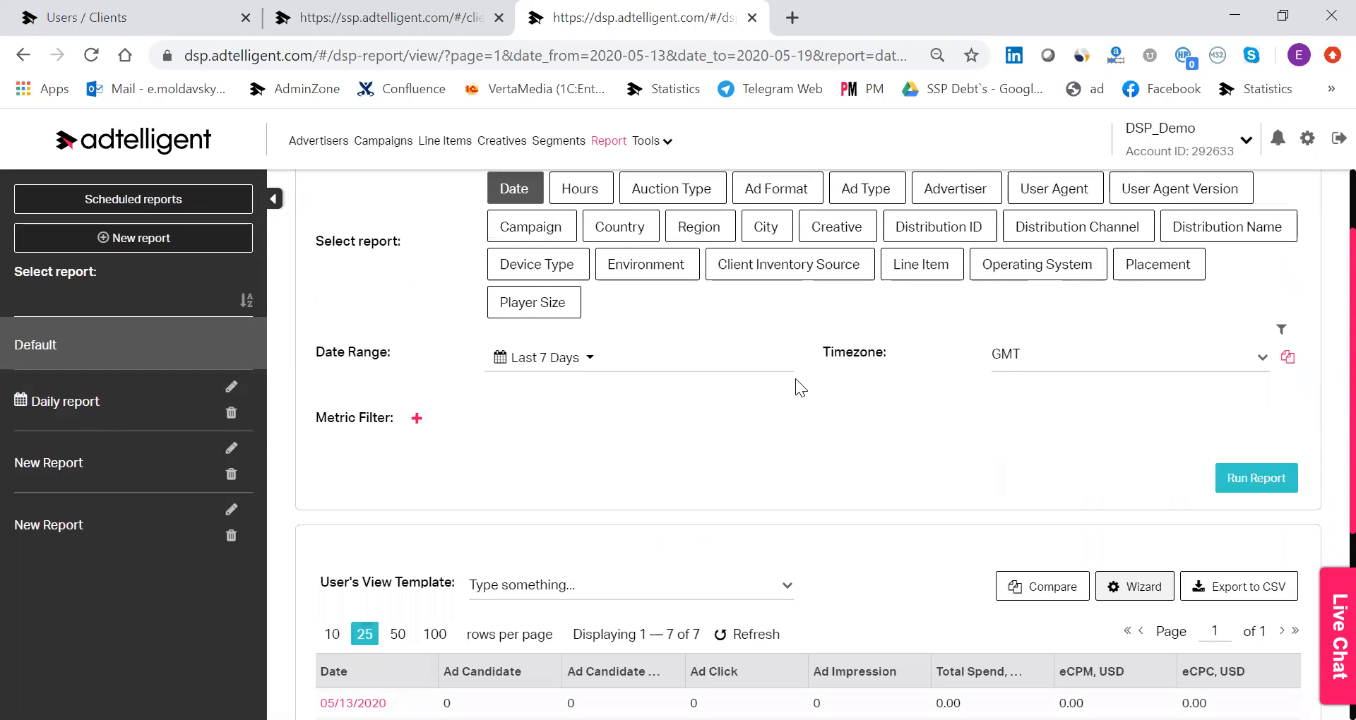
scroll(817, 352, "down", 3)
scroll(825, 332, "up", 5)
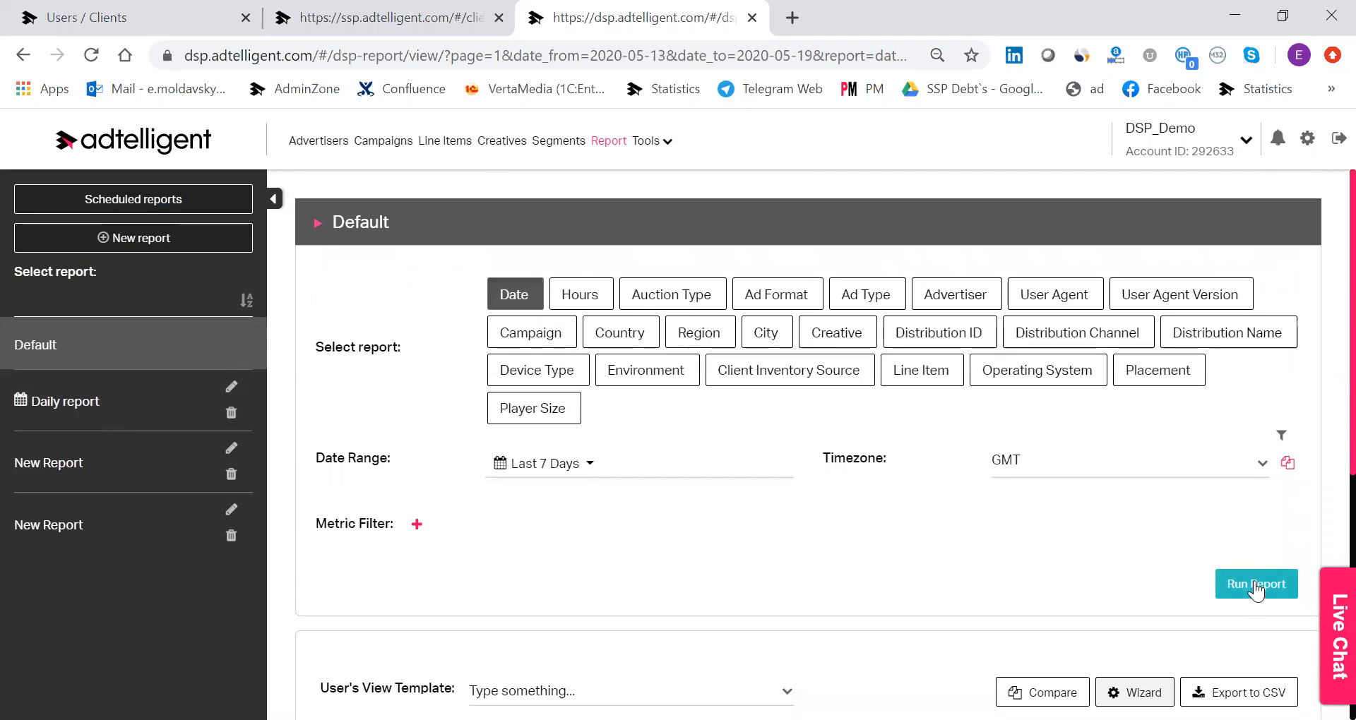
scroll(982, 431, "down", 5)
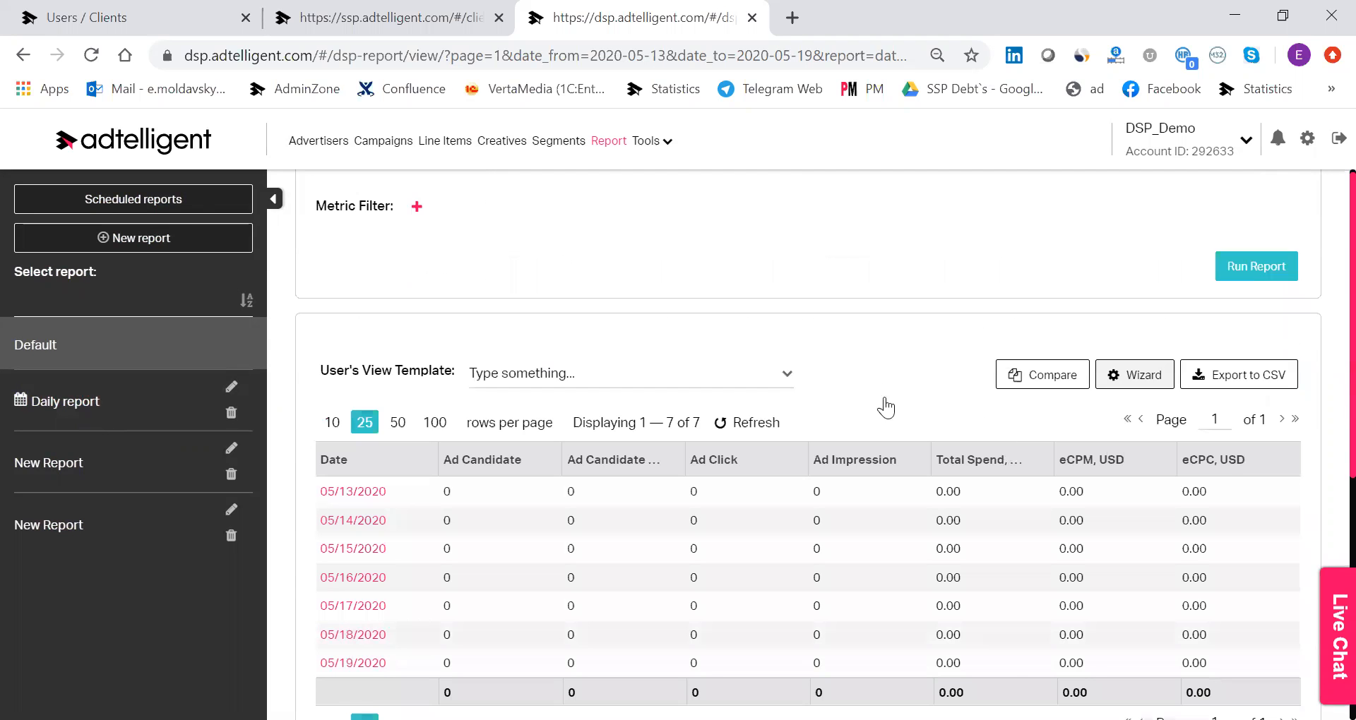
scroll(858, 382, "up", 5)
left_click(664, 159)
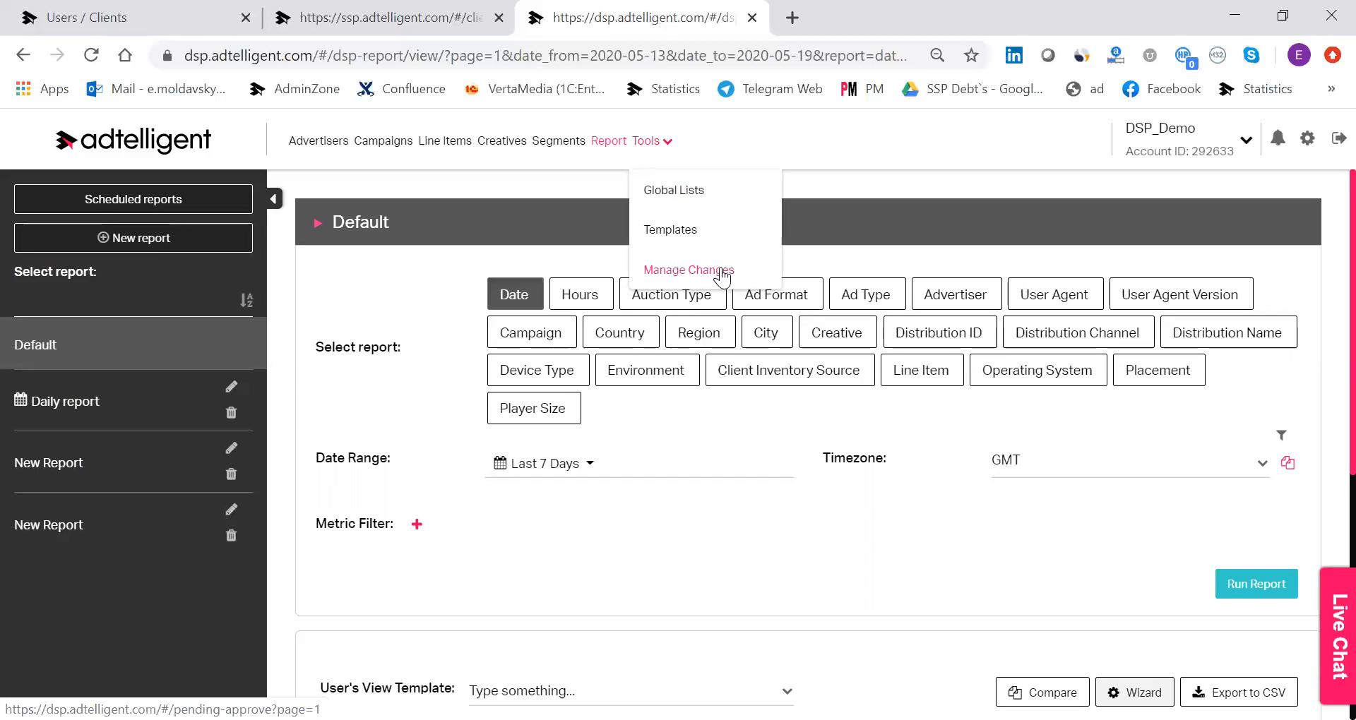
left_click(275, 202)
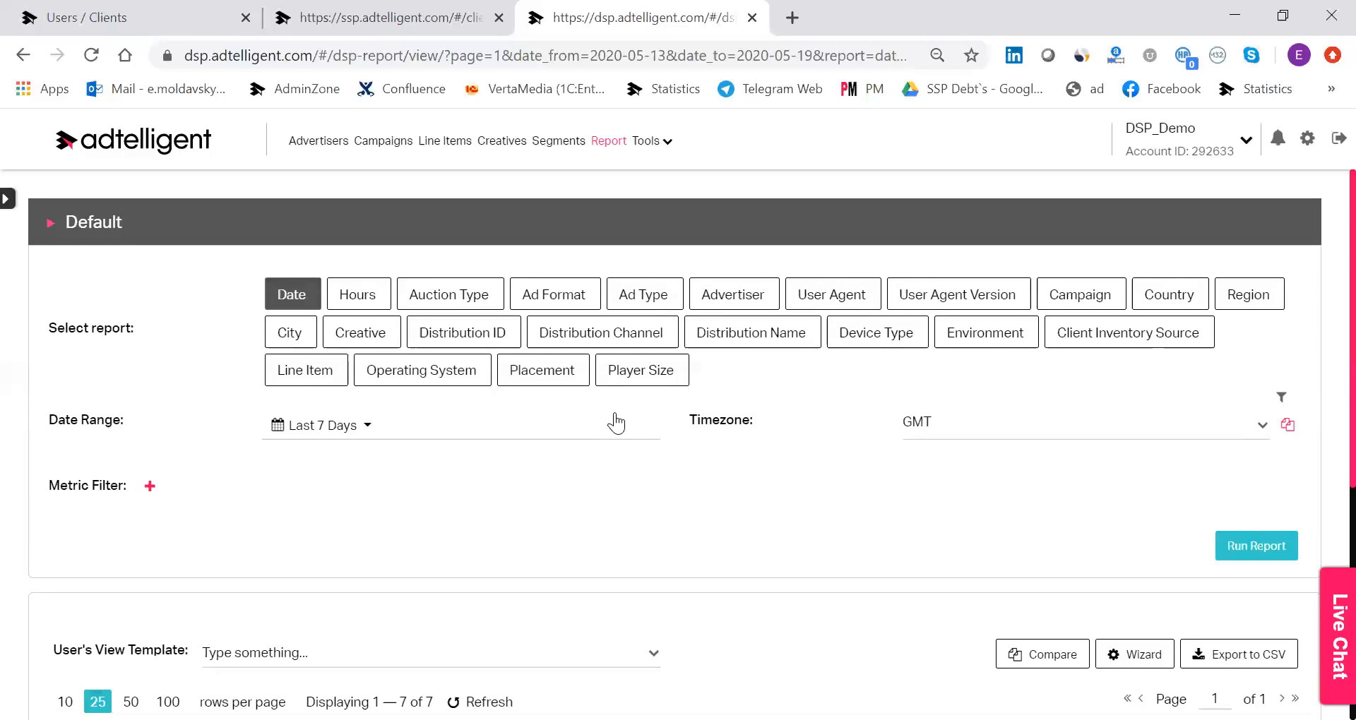
Switch to the SSP's Create Source form and name the new source "my inventory".
left_click(415, 17)
scroll(839, 240, "up", 2)
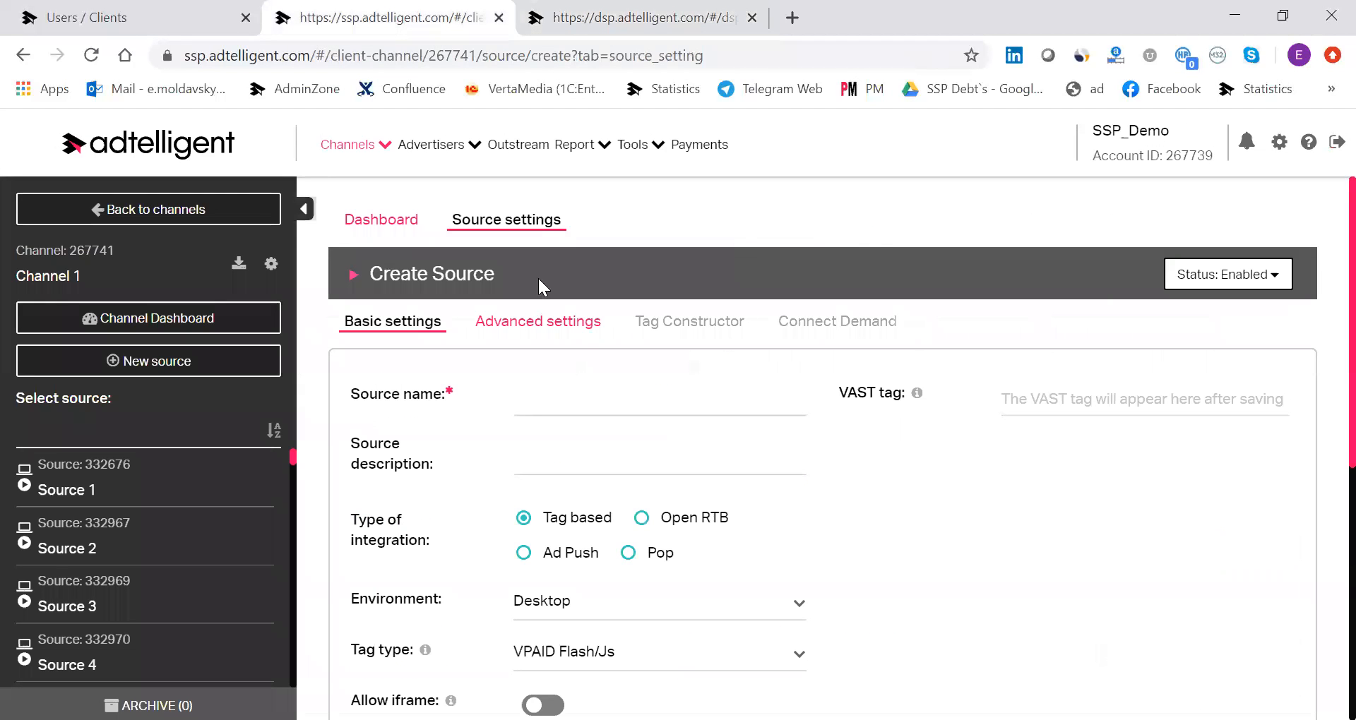
scroll(1026, 303, "down", 2)
scroll(1021, 396, "up", 2)
left_click(720, 400)
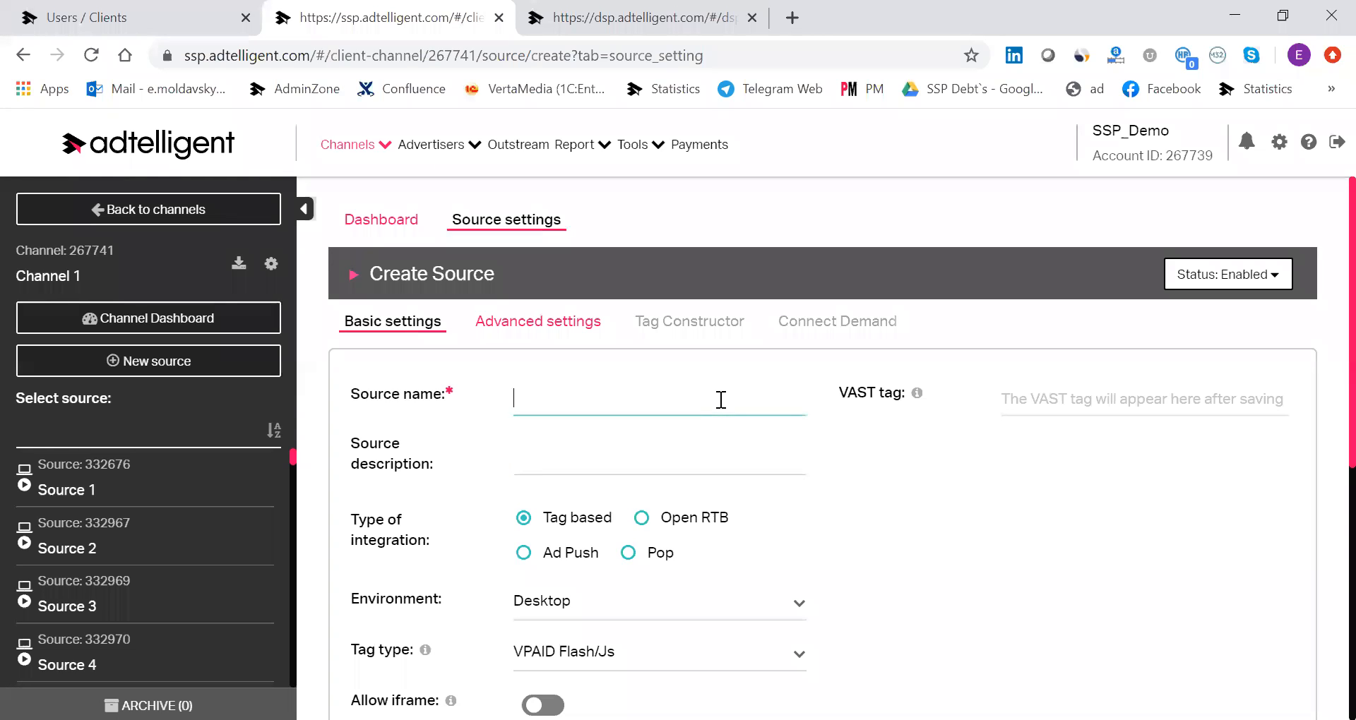
type("my ")
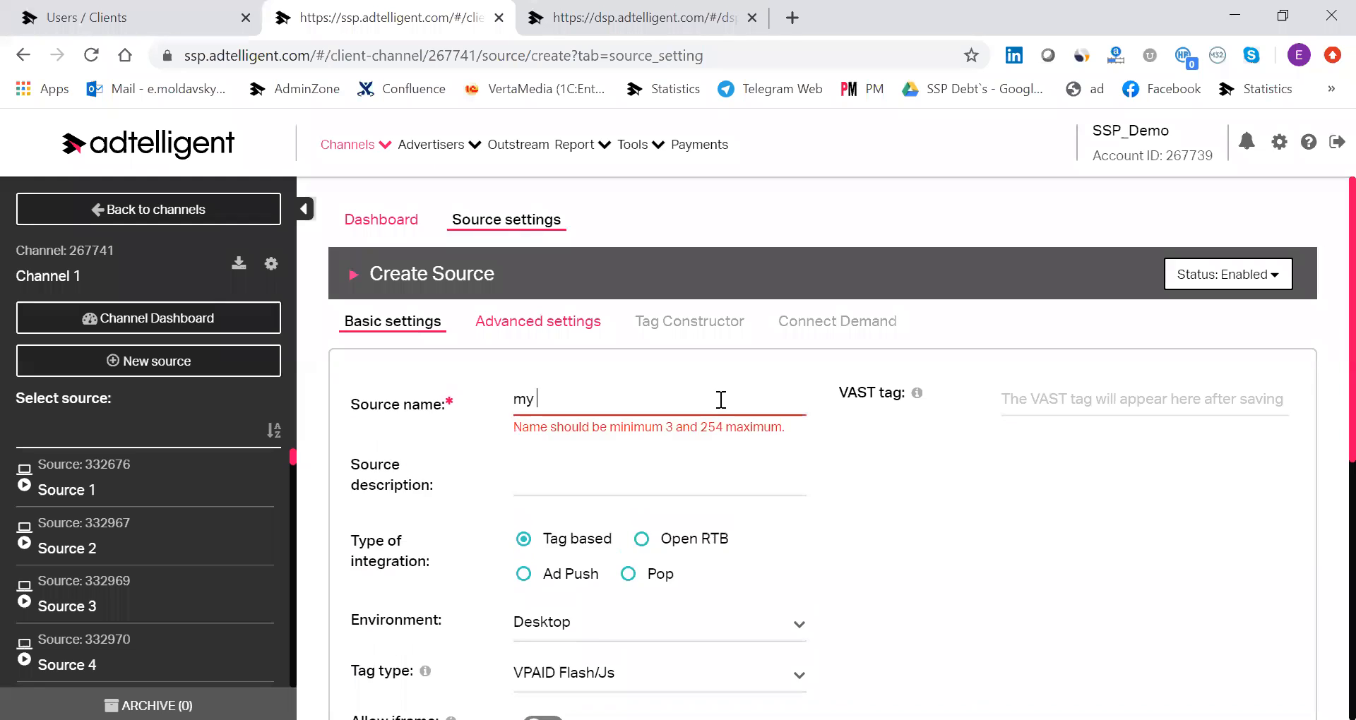
type("inventory")
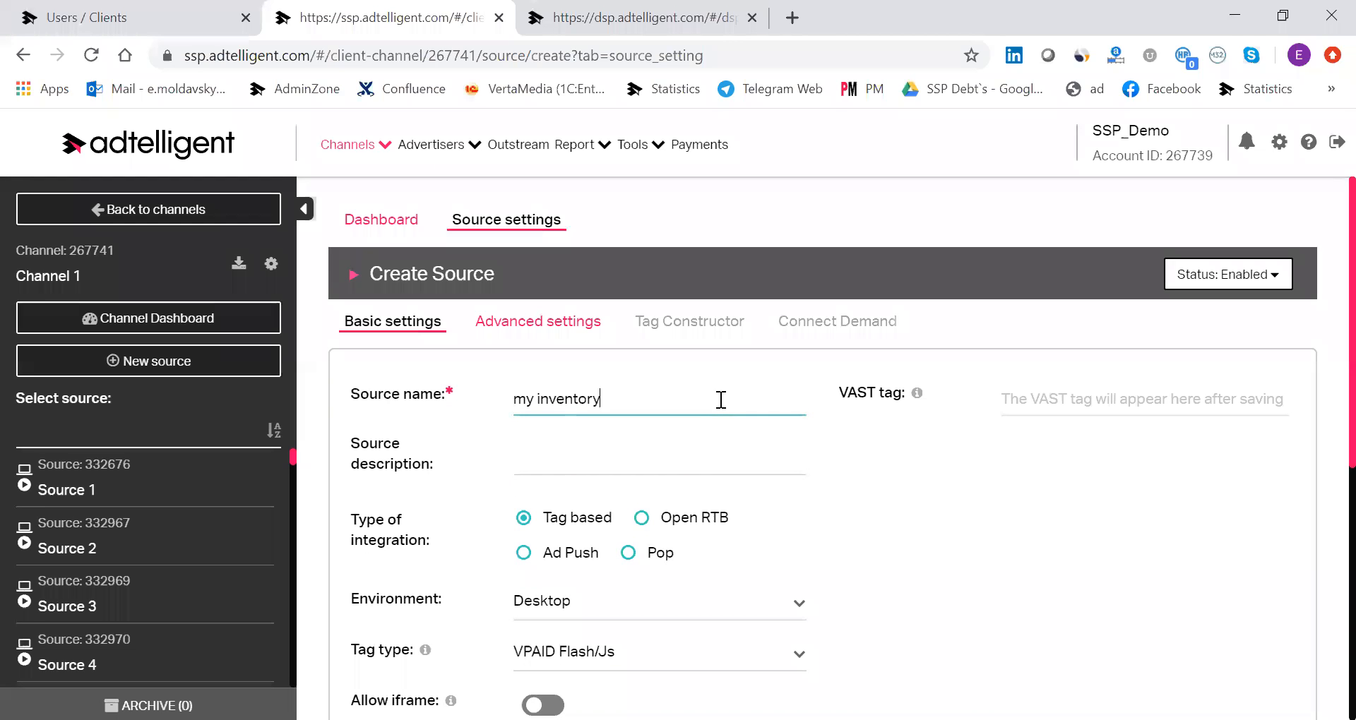
Check the tag types and the Open RTB options, and set the source's type of integration to Ad Push.
scroll(721, 400, "down", 2)
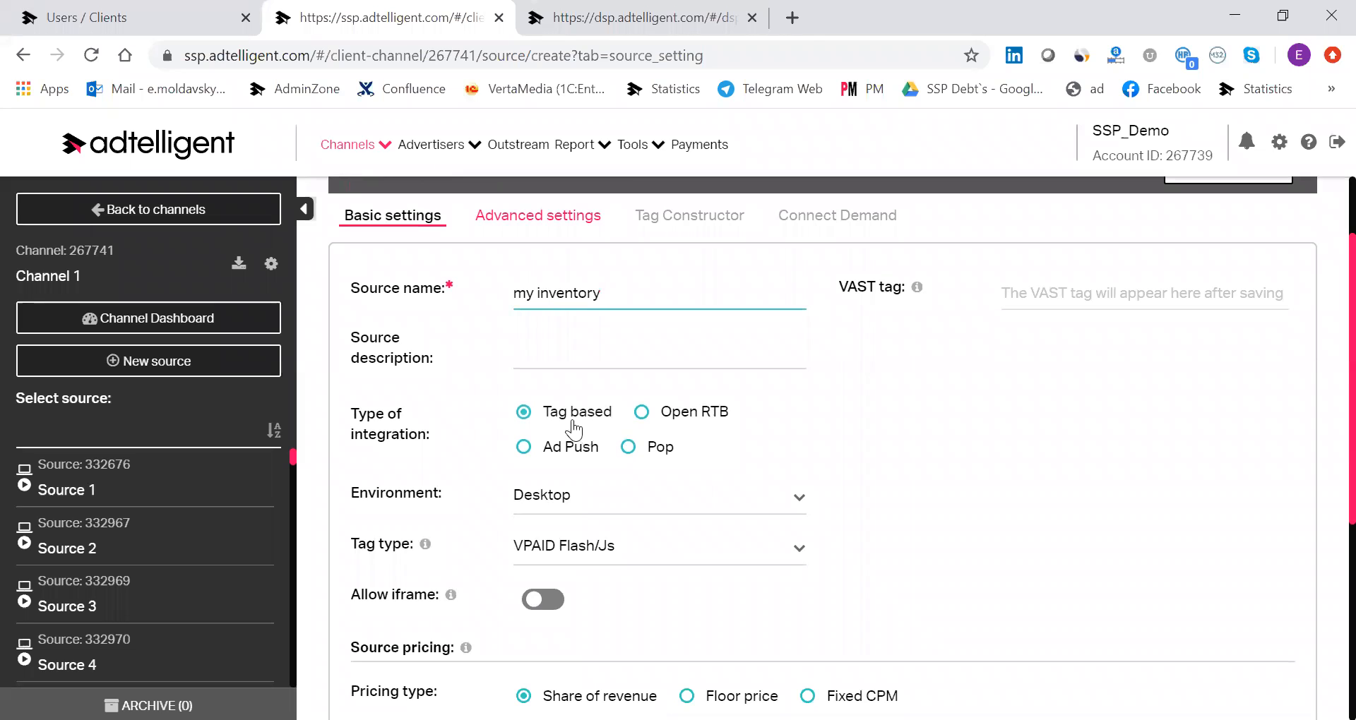
left_click(600, 548)
scroll(620, 584, "down", 1)
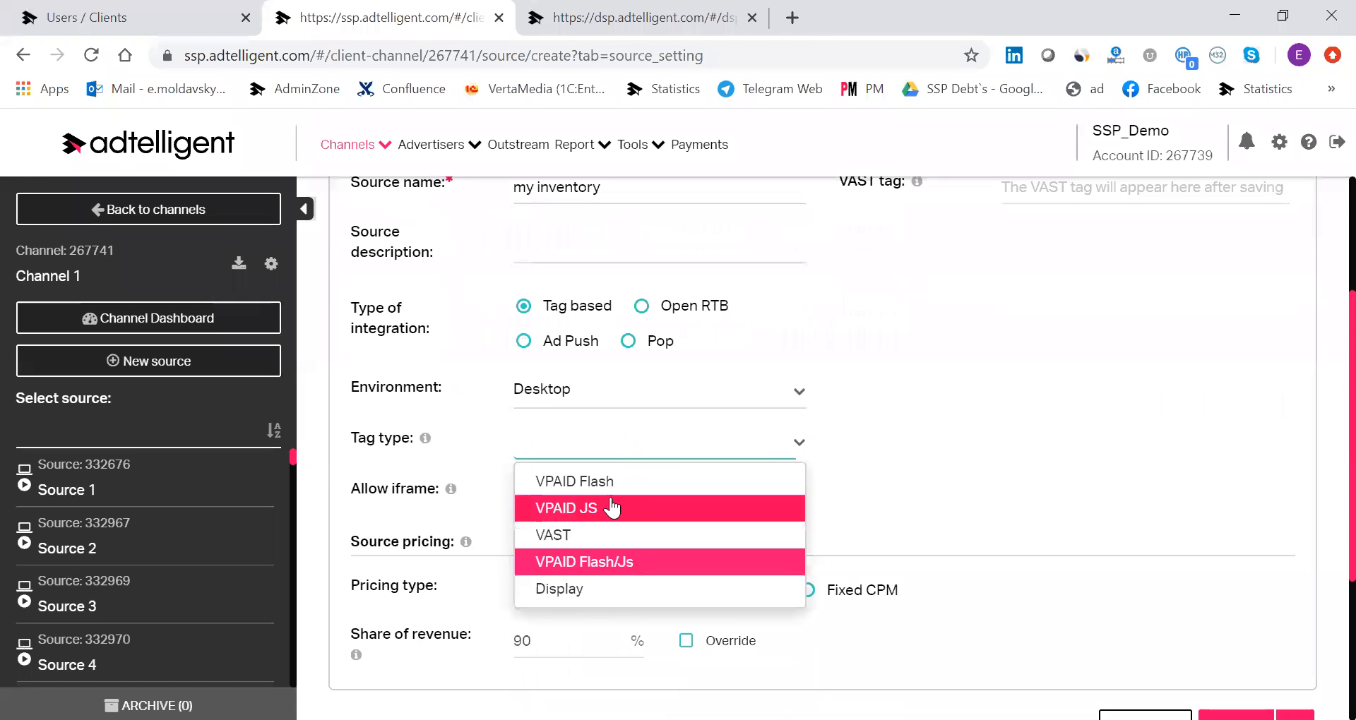
left_click(516, 315)
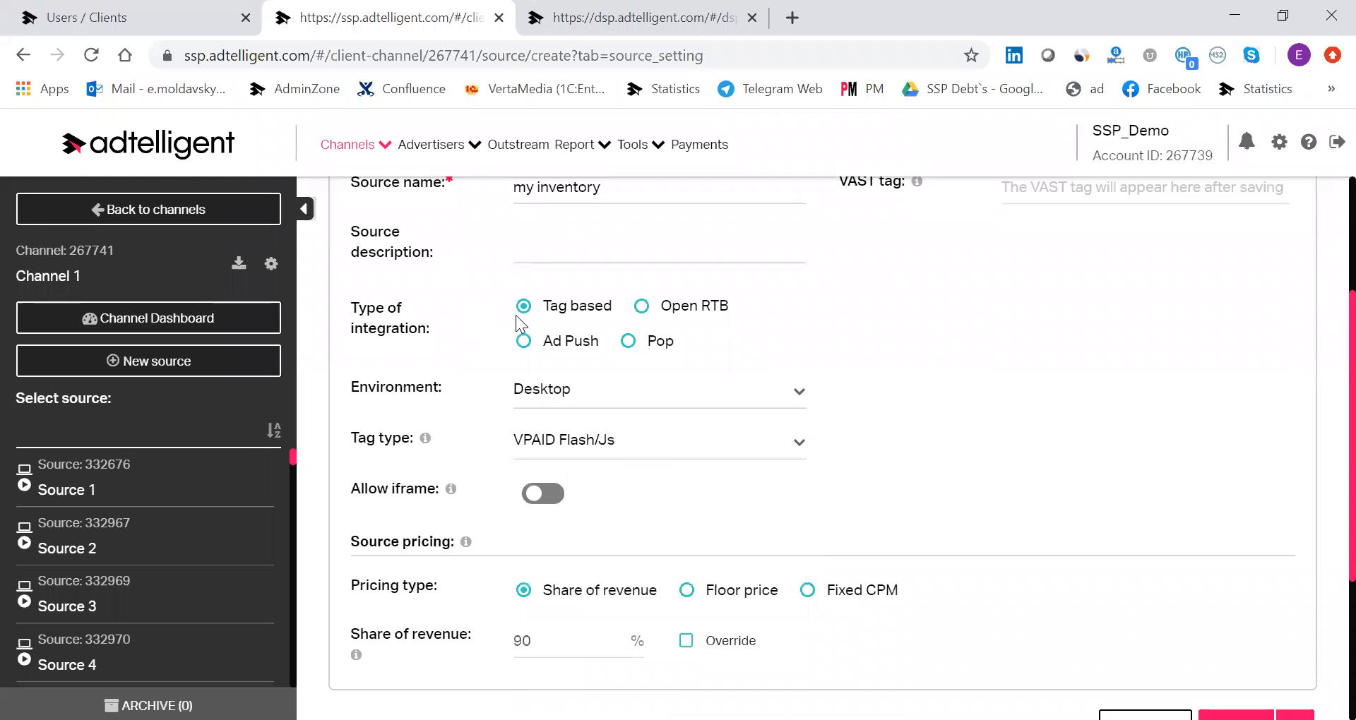
left_click(642, 308)
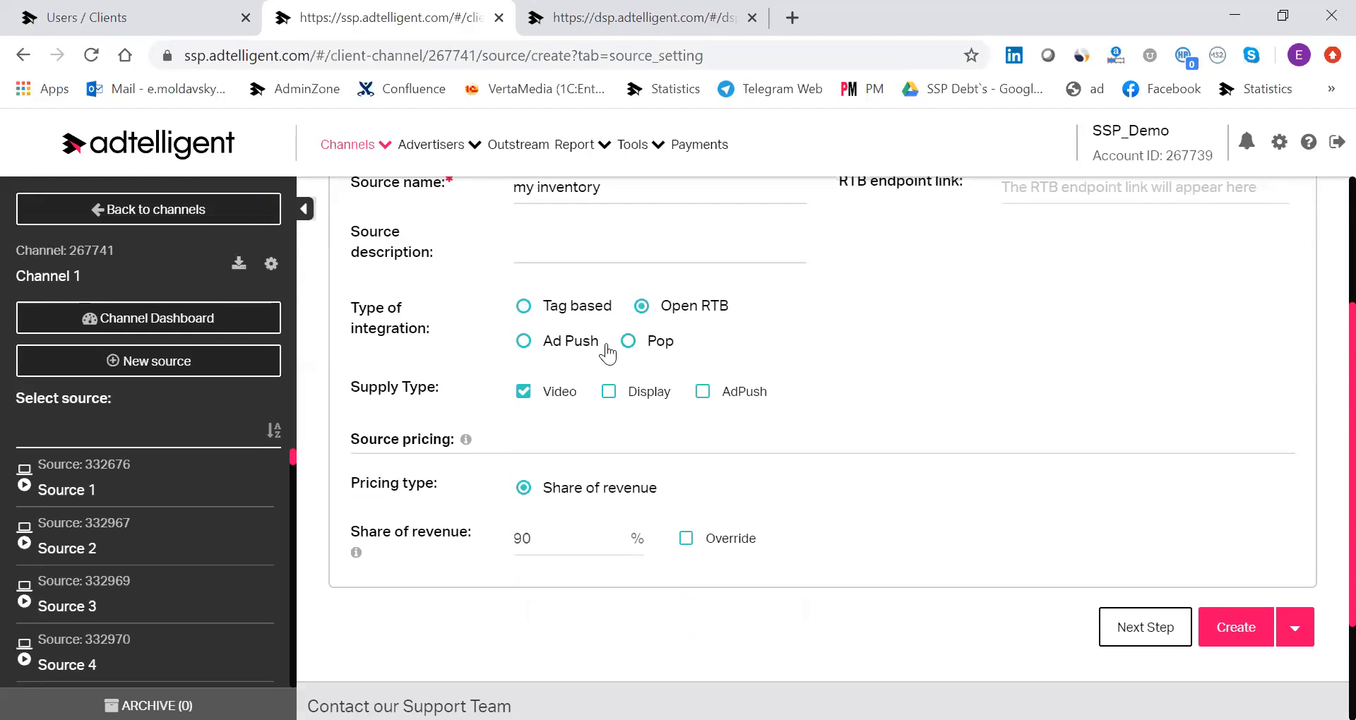
left_click(547, 344)
left_click(524, 341)
Review the Ad Push source's feed and pricing settings, set the tag type to XML, and create the source.
scroll(684, 374, "up", 1)
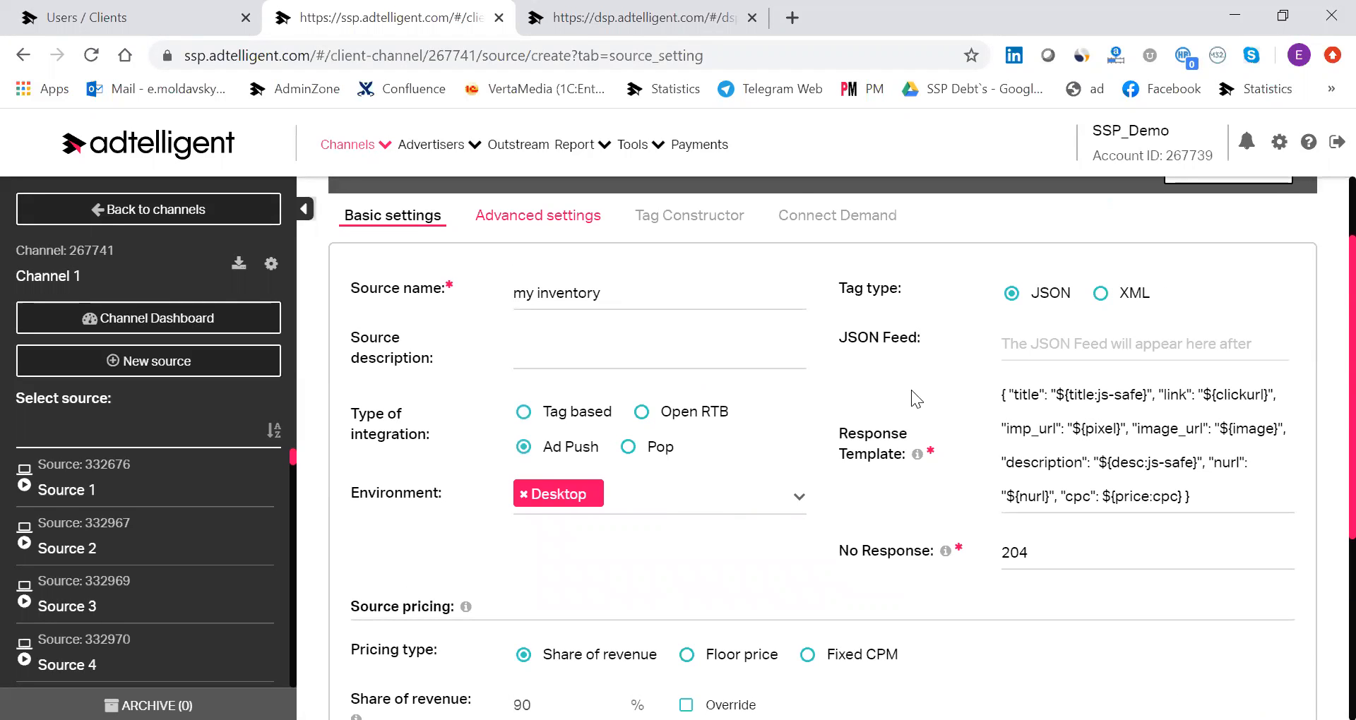
scroll(466, 396, "down", 3)
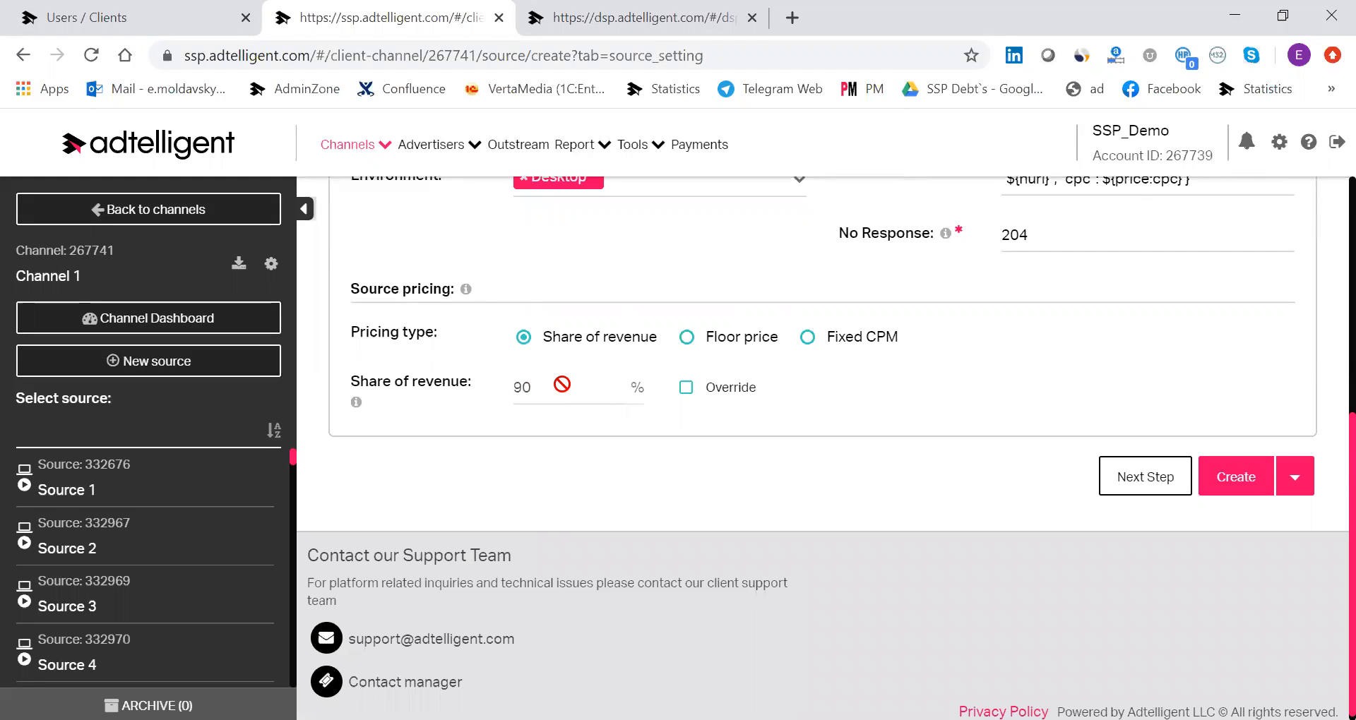
scroll(708, 385, "up", 4)
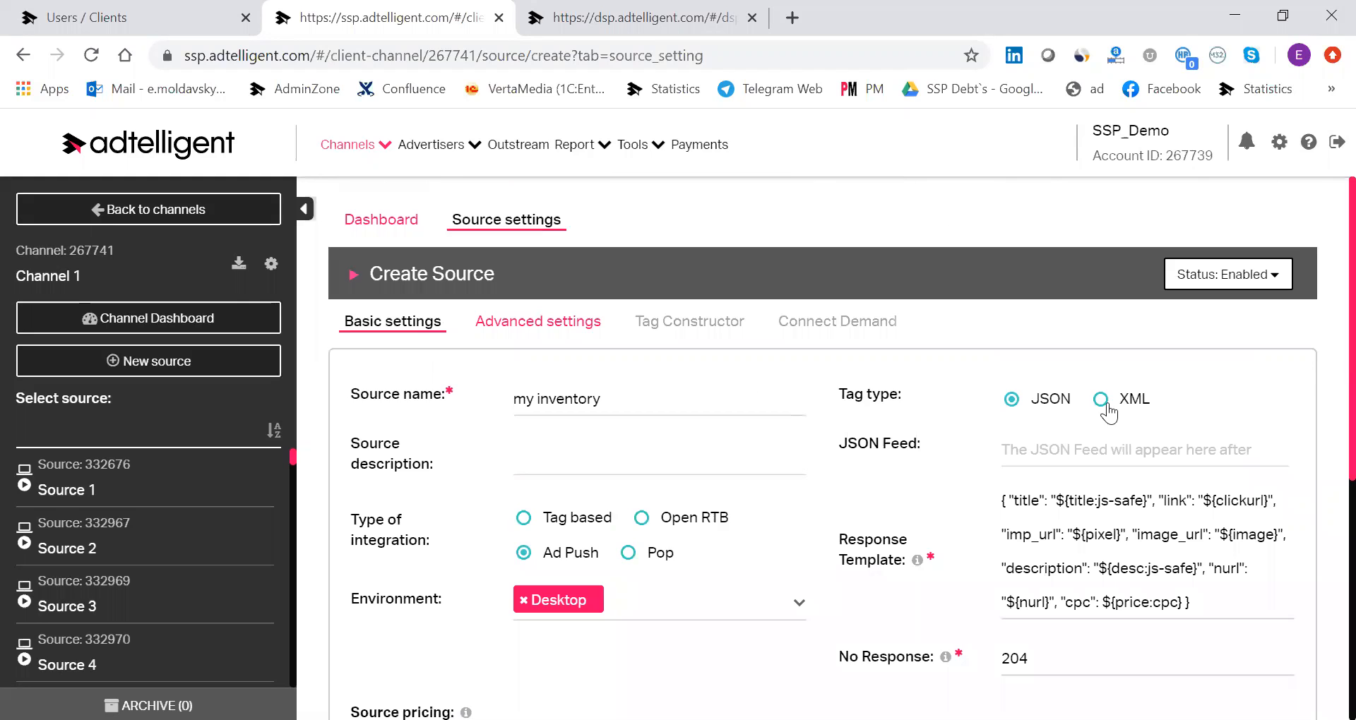
scroll(1113, 406, "down", 1)
left_click(1101, 292)
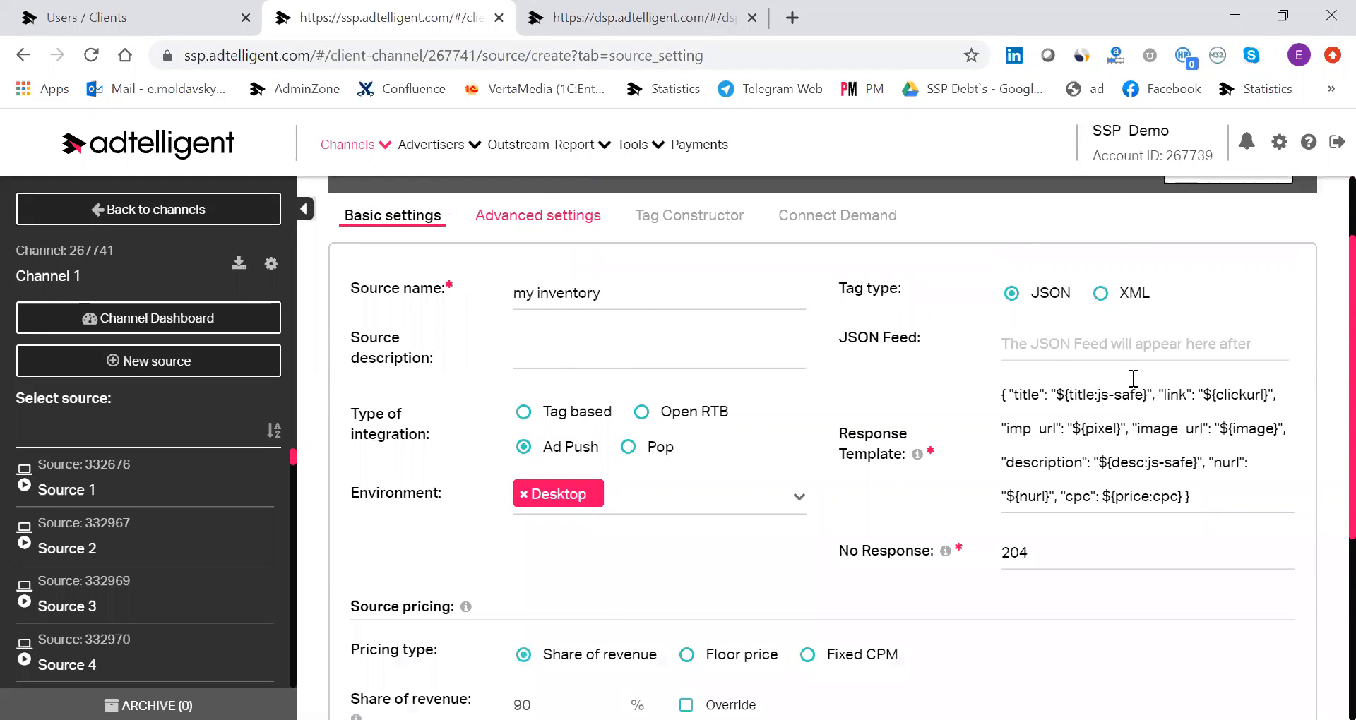
scroll(1130, 378, "down", 1)
scroll(1223, 648, "down", 1)
left_click(1225, 562)
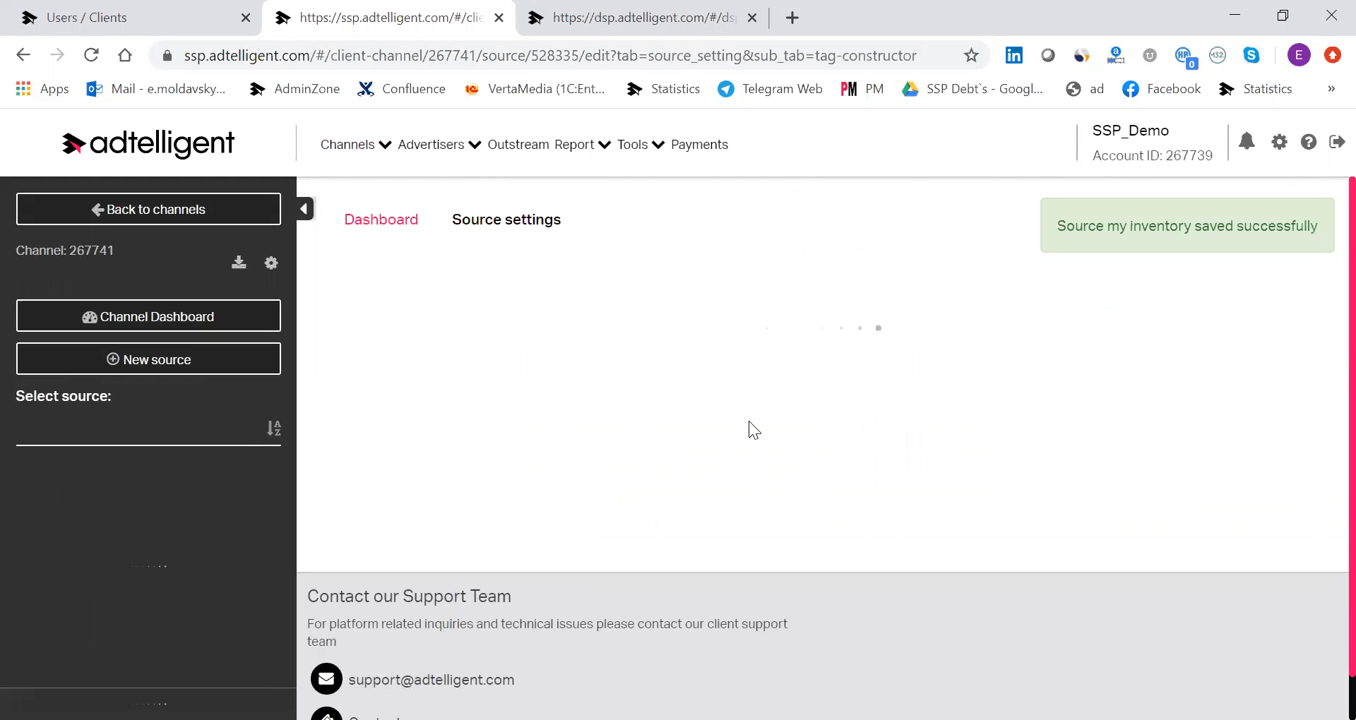
Examine the XML feed URL and its parameters in the Tag Constructor, and return to the source's basic settings.
scroll(771, 486, "up", 1)
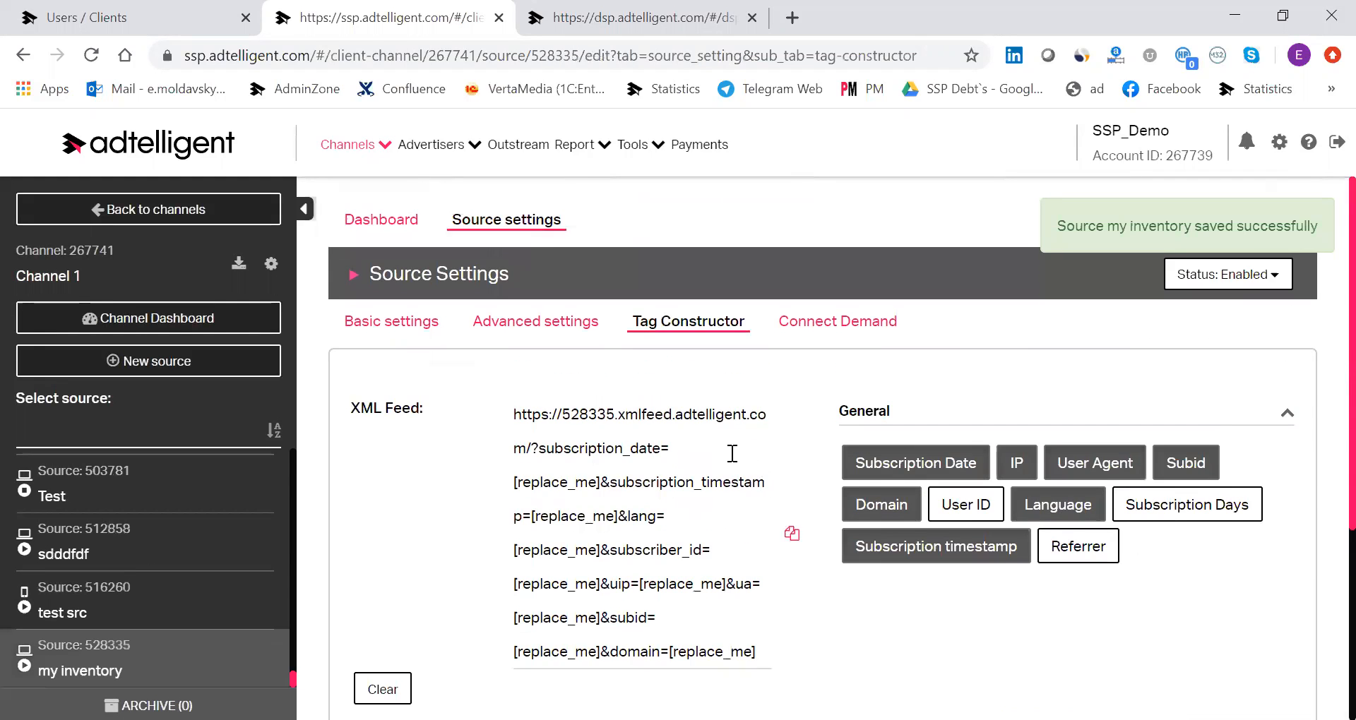
scroll(548, 339, "down", 2)
left_click_drag(514, 309, 735, 546)
left_click(613, 410)
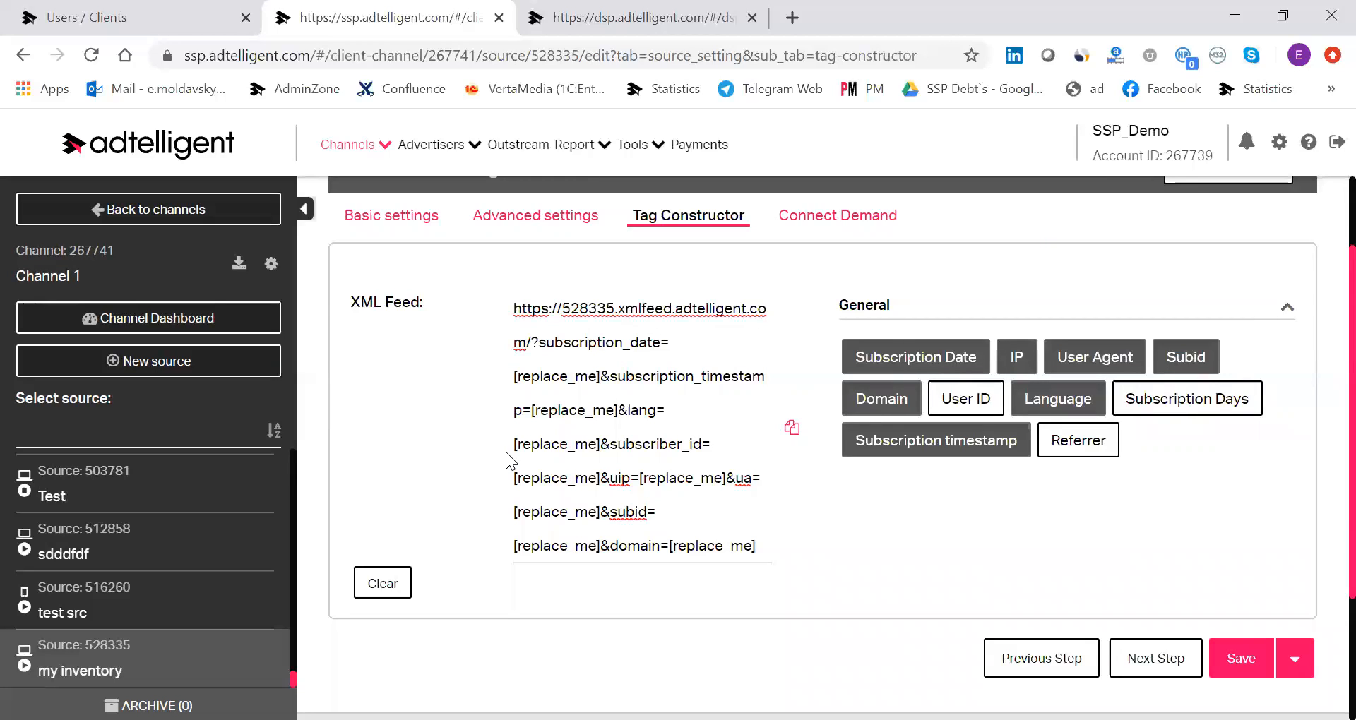
scroll(506, 452, "up", 2)
mouse_move(406, 144)
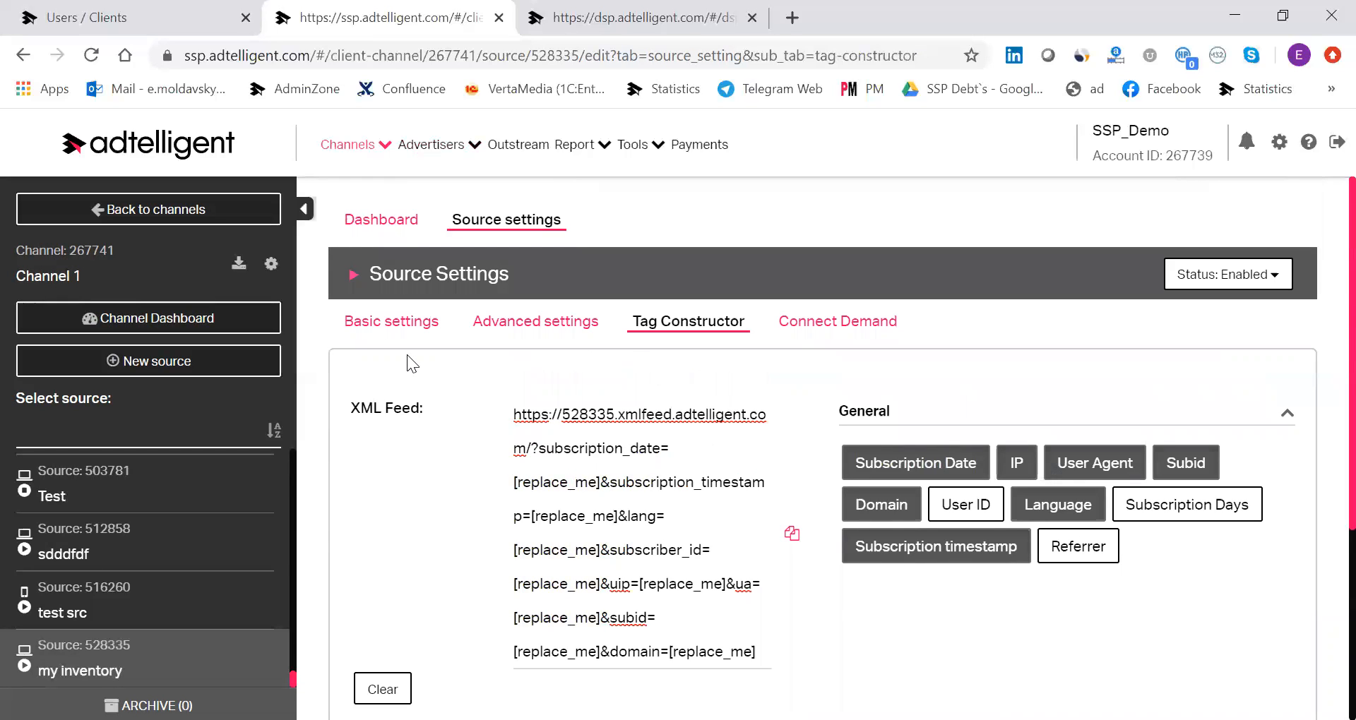
left_click(424, 326)
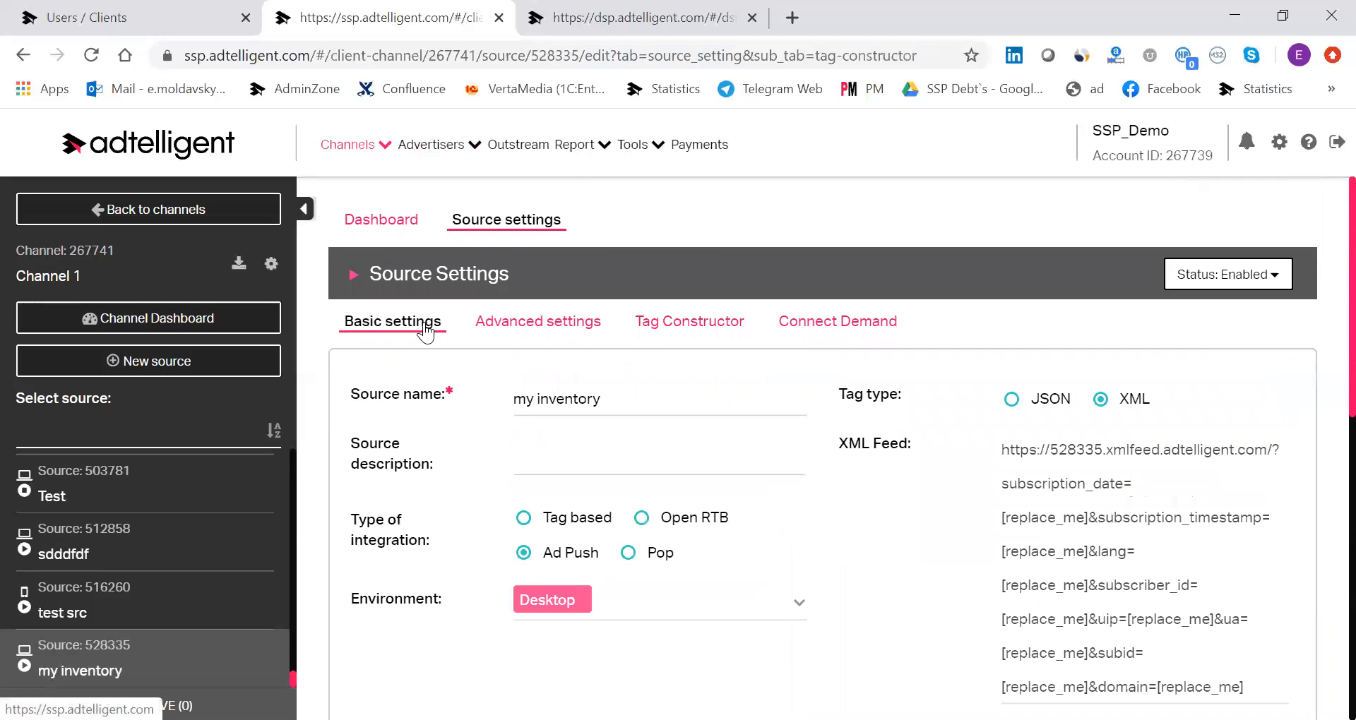
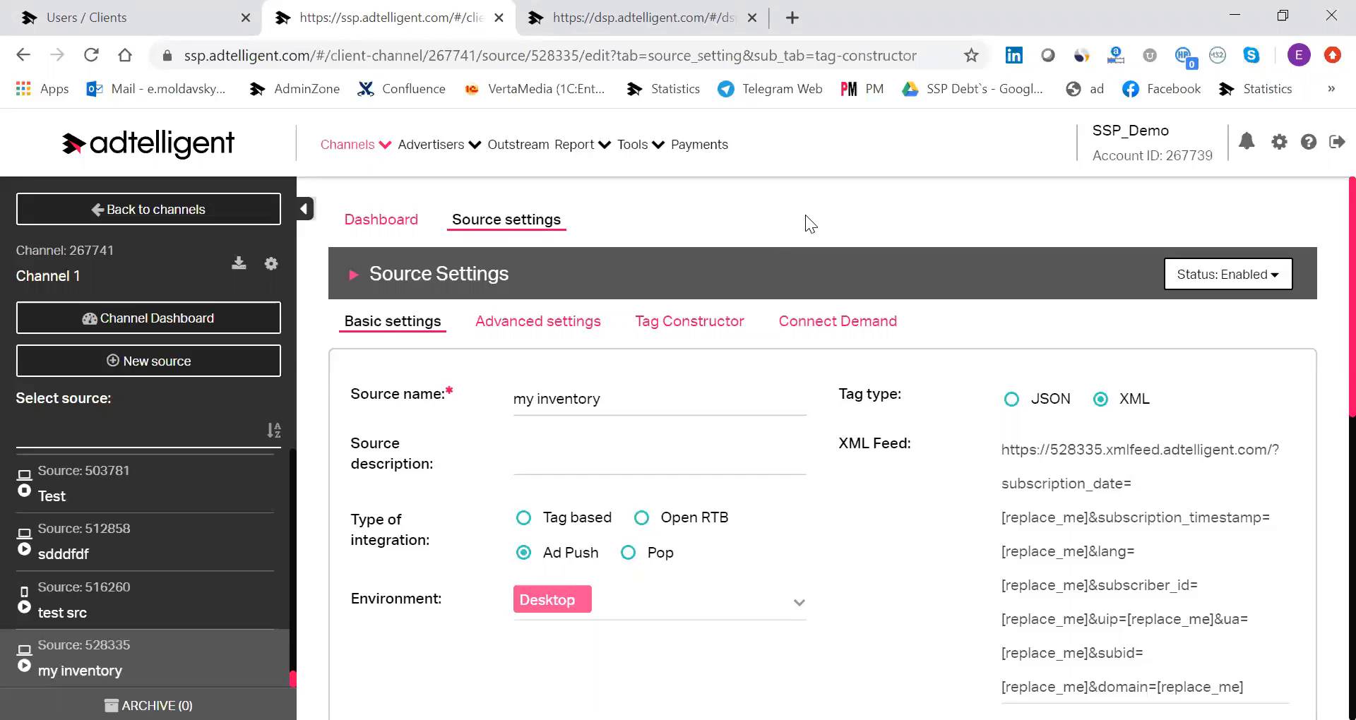
Switch to the DSP, start a new creative, and set its advertiser to Pockerstars.
left_click(660, 16)
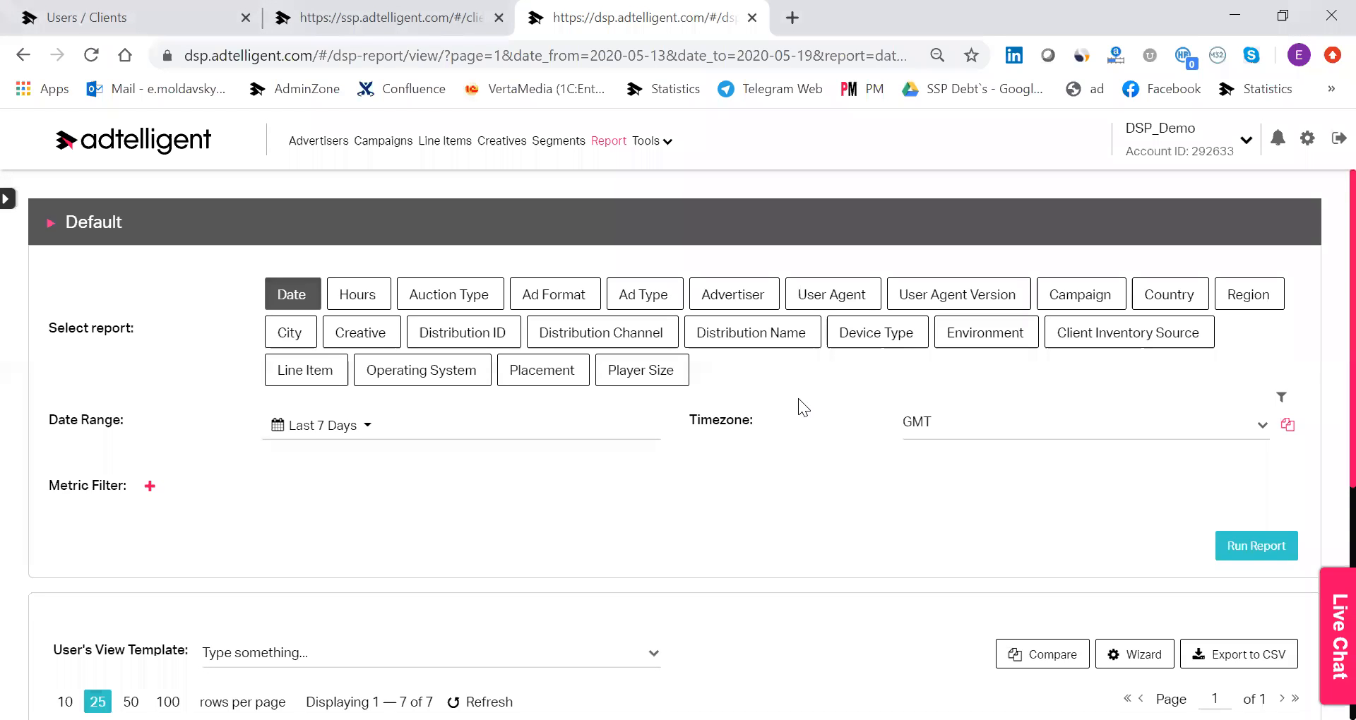
left_click(519, 145)
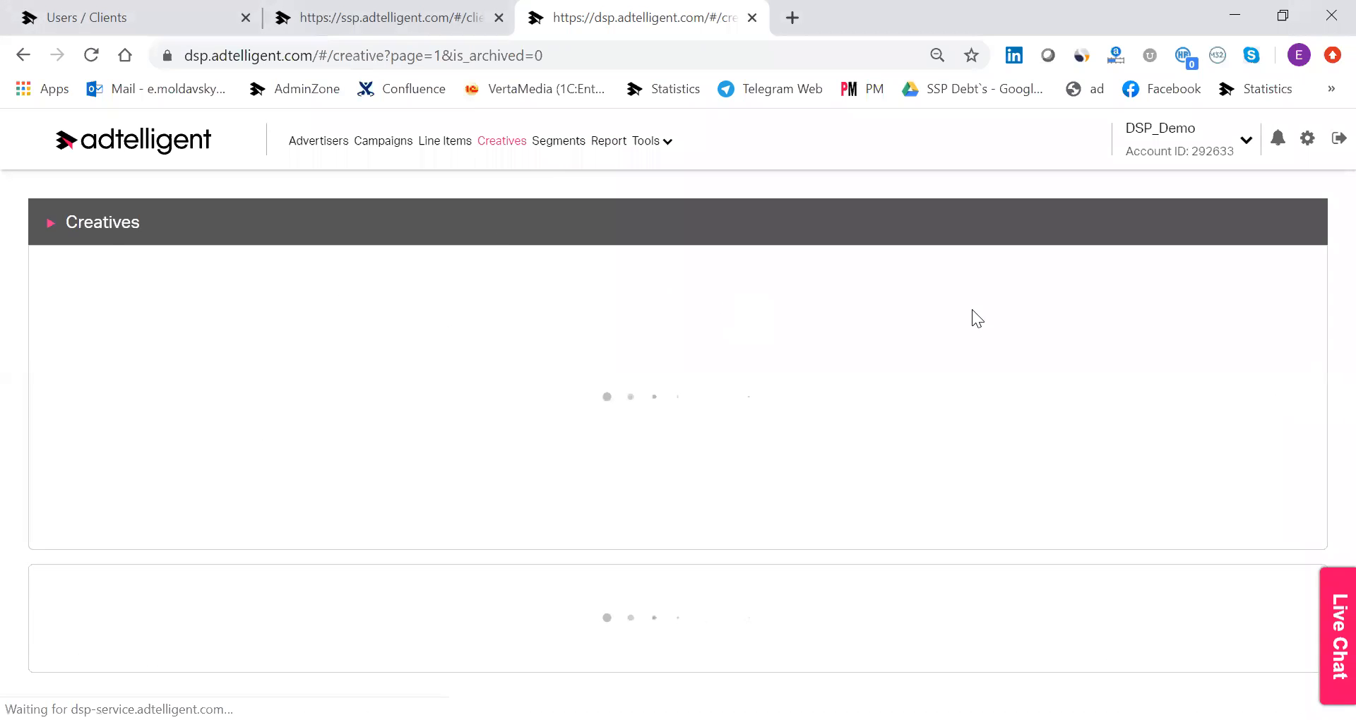
left_click(1257, 292)
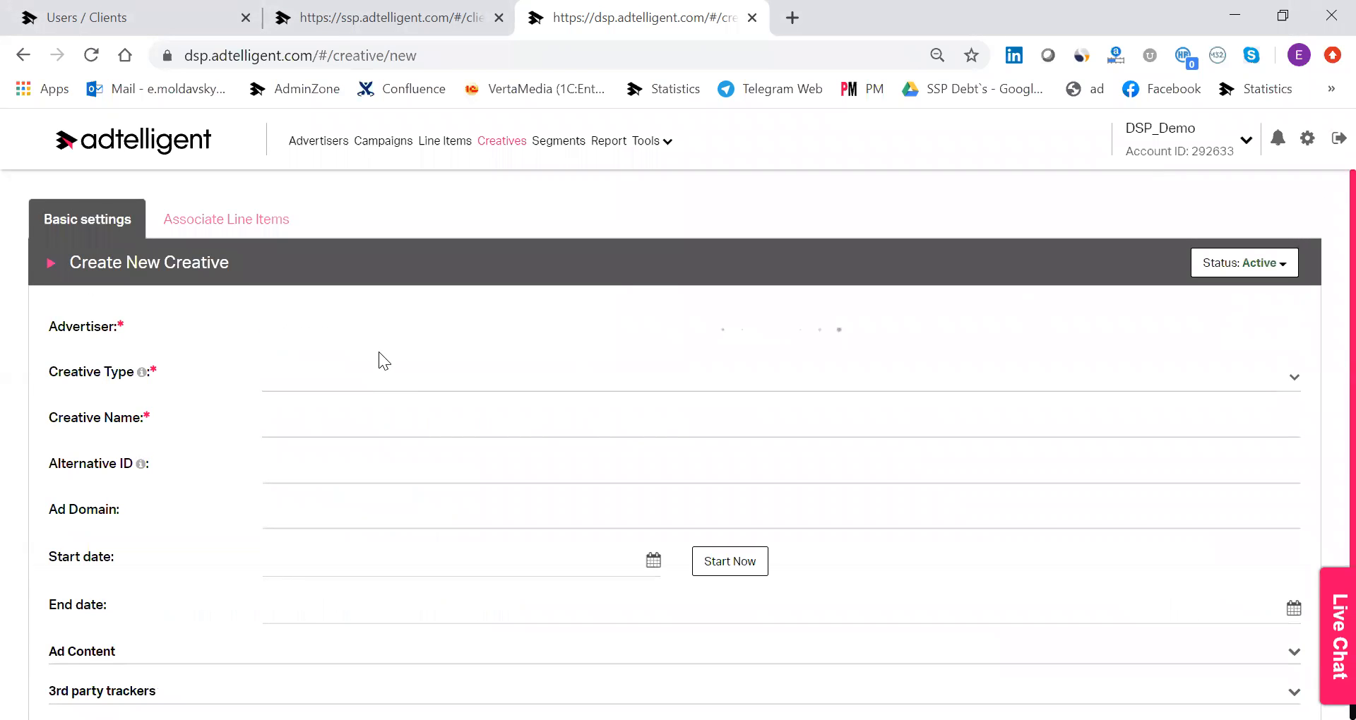
type("po")
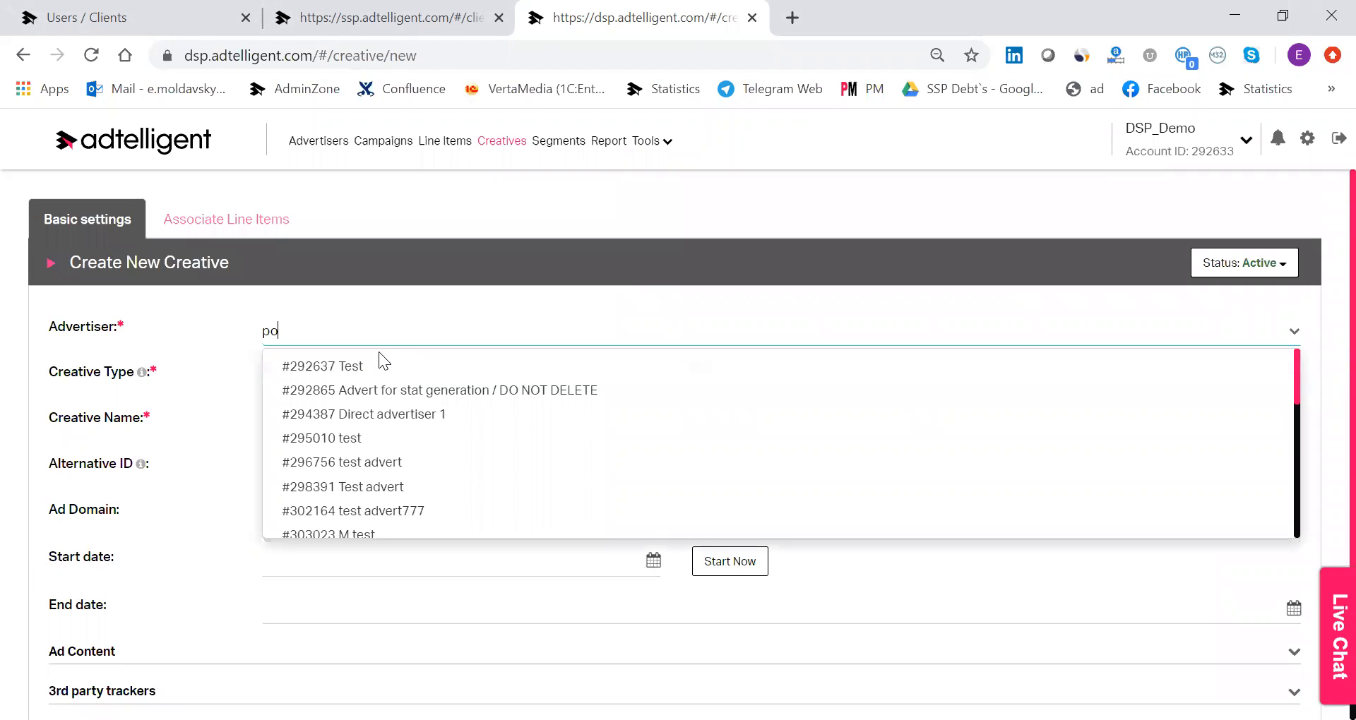
type("cker")
left_click(357, 368)
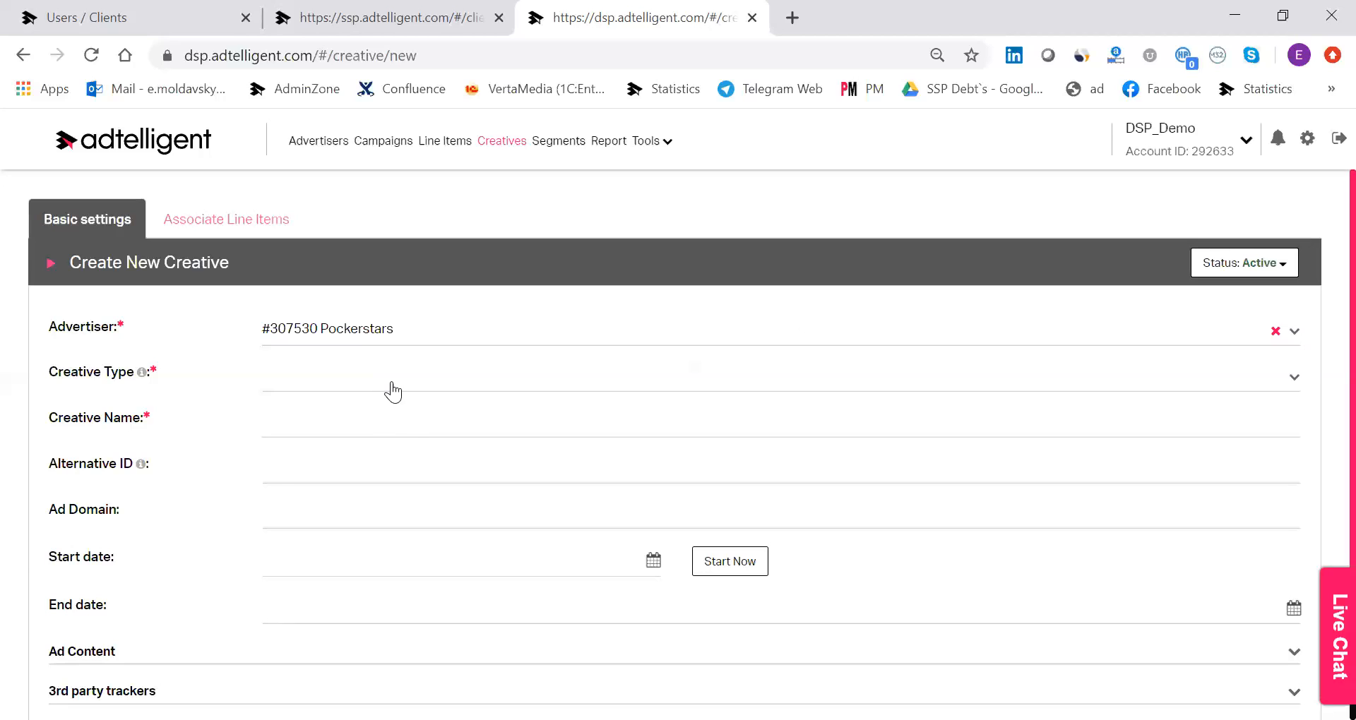
Set the creative type to Banner with the Banner JS Tag integration type, and expand the ad content section.
left_click(393, 392)
left_click(407, 422)
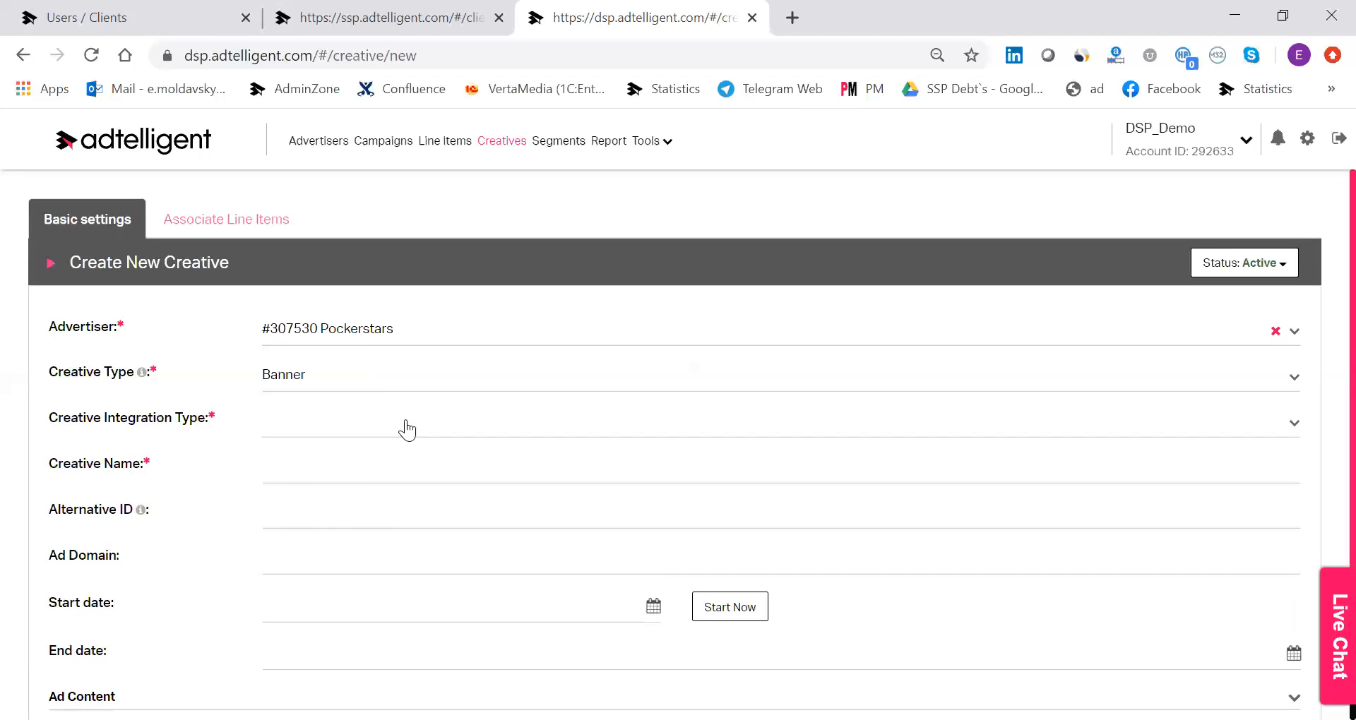
left_click(406, 425)
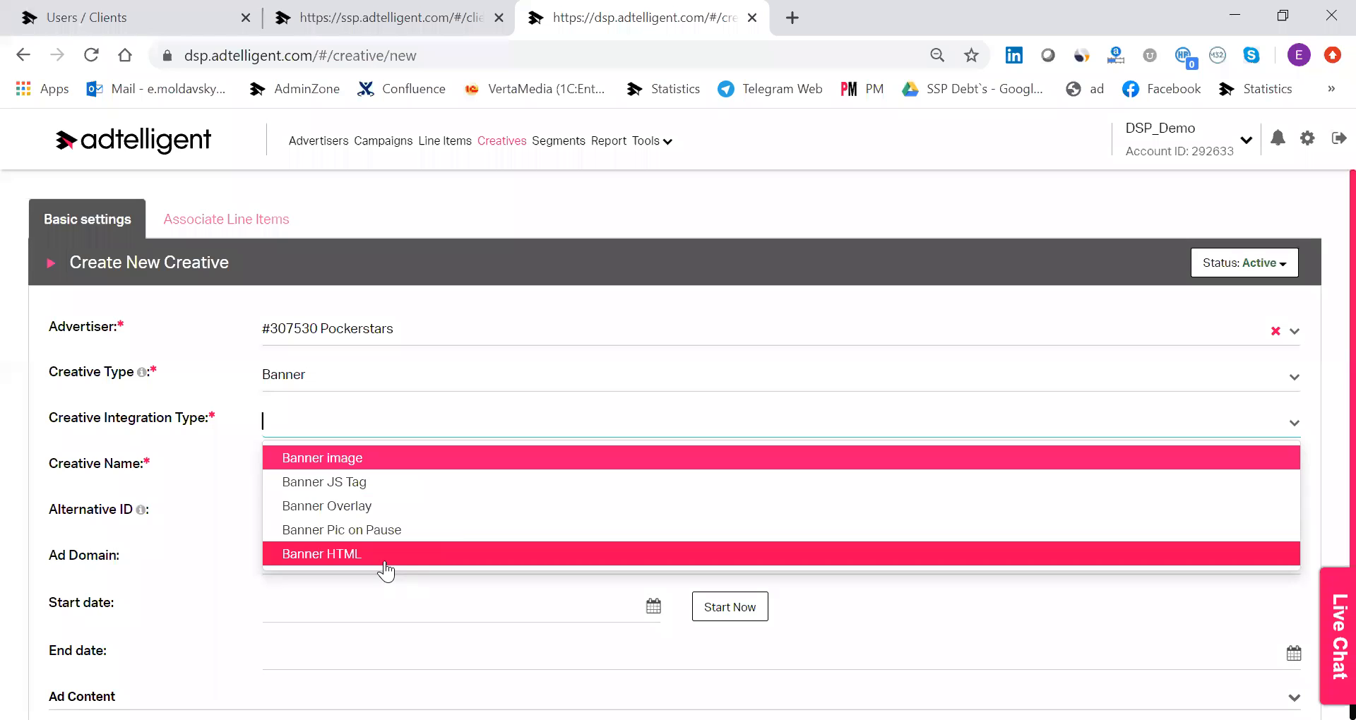
left_click(348, 480)
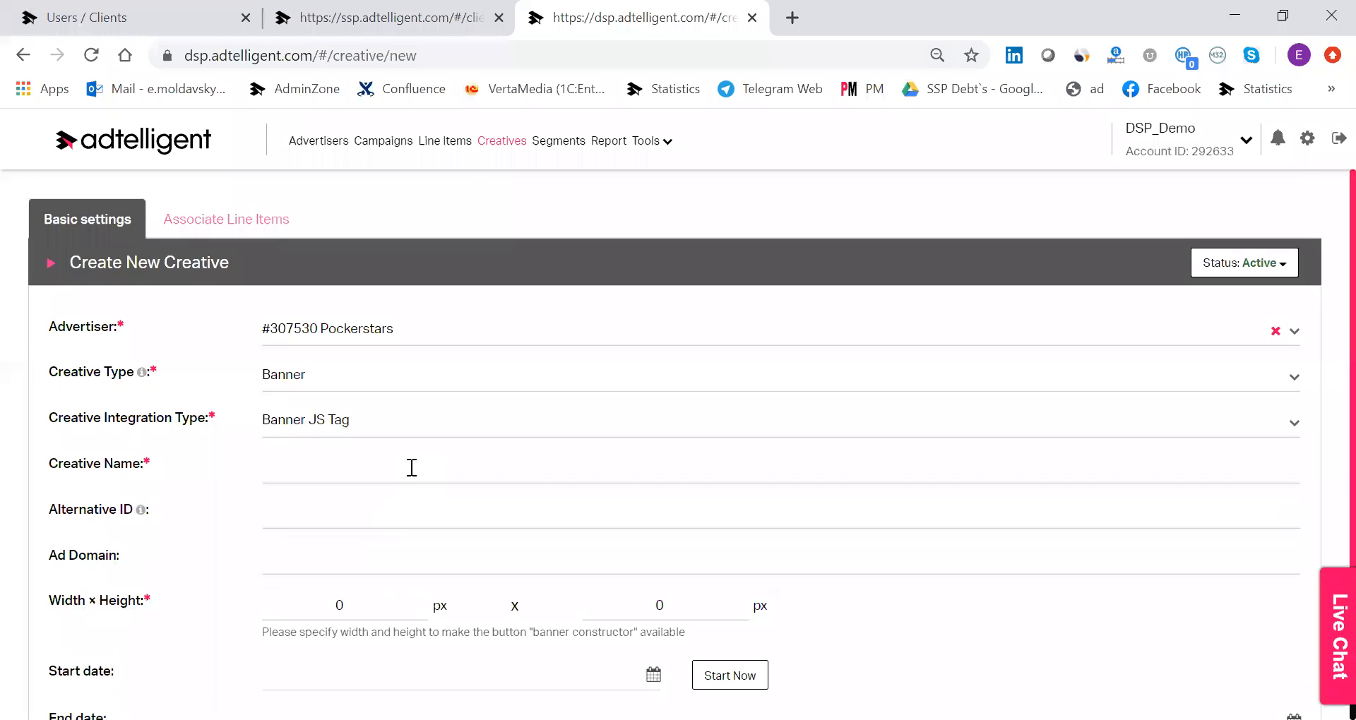
scroll(408, 469, "down", 3)
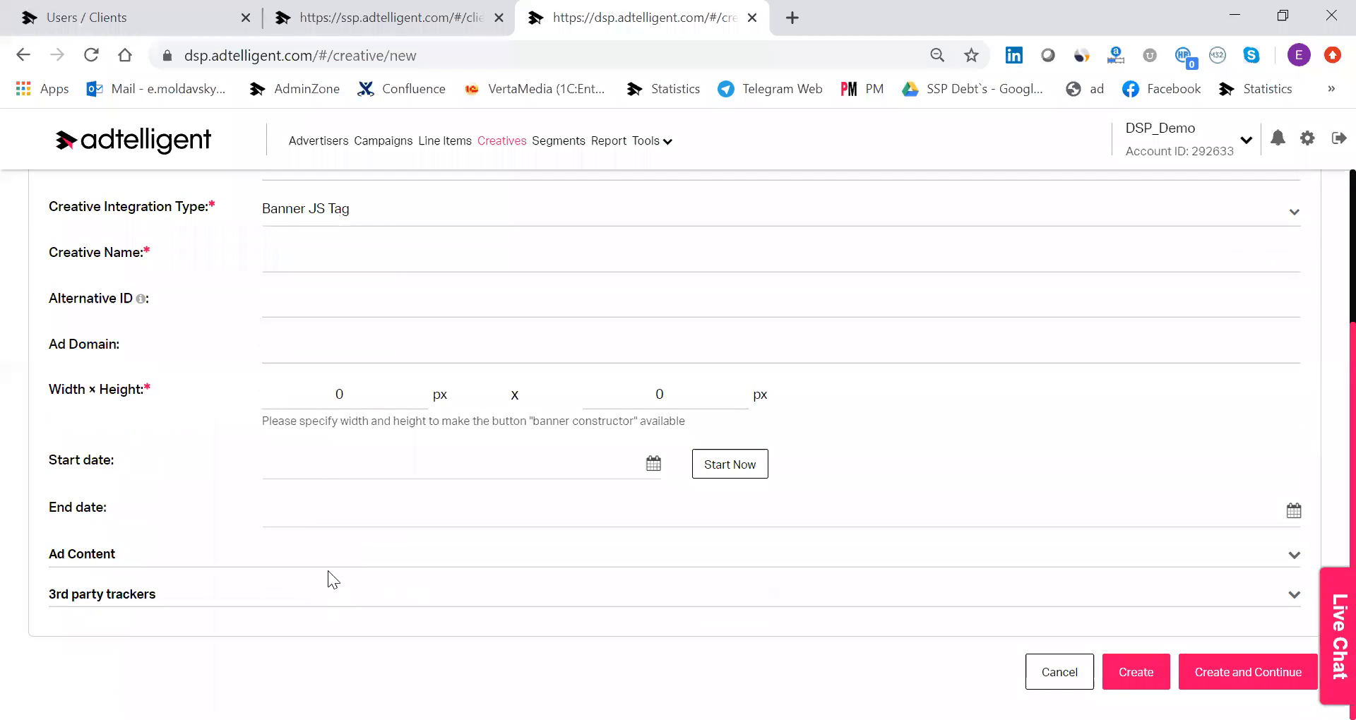
left_click(342, 556)
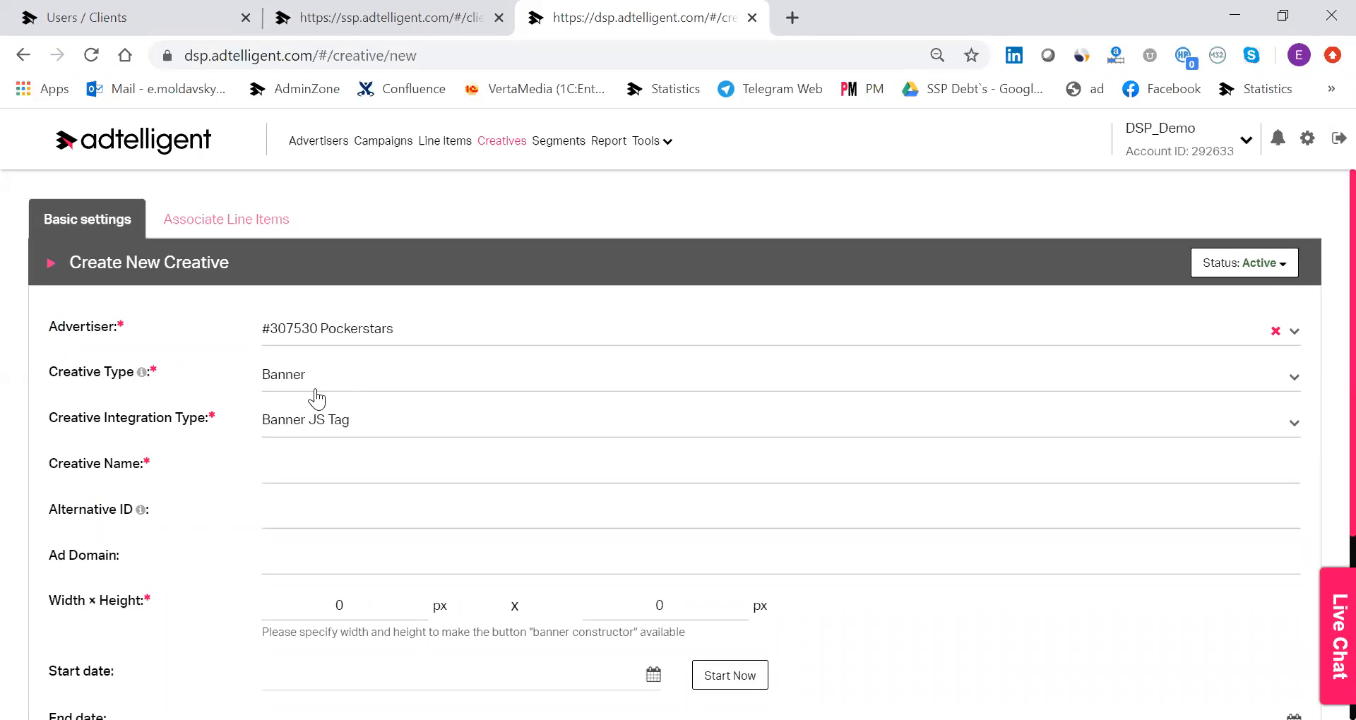
Switch to the SSP and open the Create Campaign form for the advertiser "eee".
left_click(406, 16)
mouse_move(466, 152)
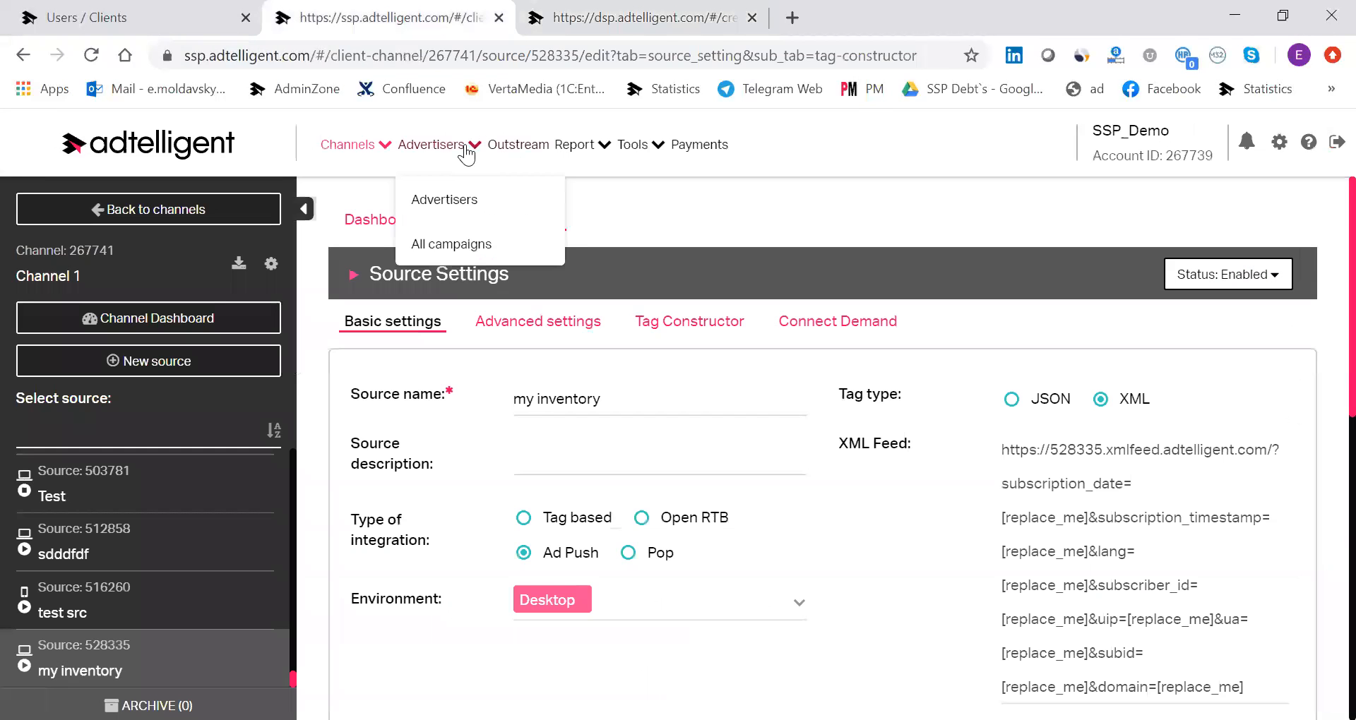
left_click(452, 200)
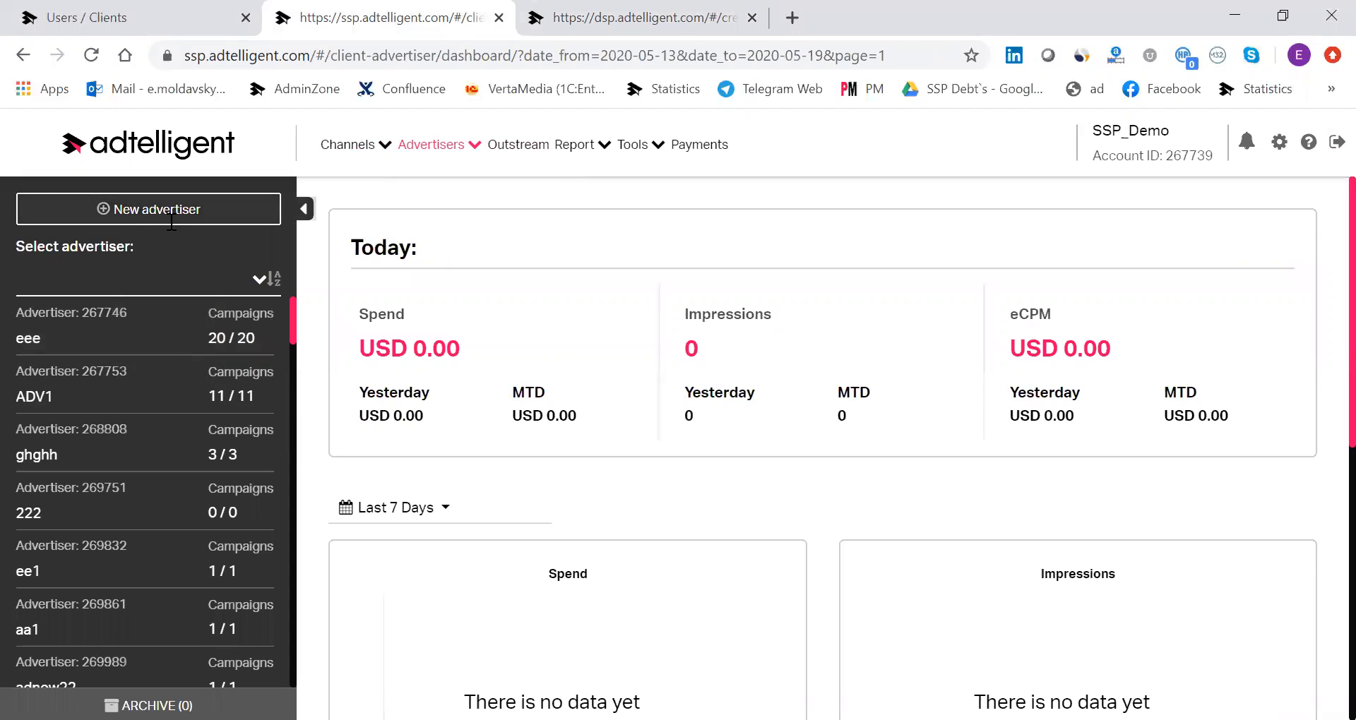
left_click(169, 336)
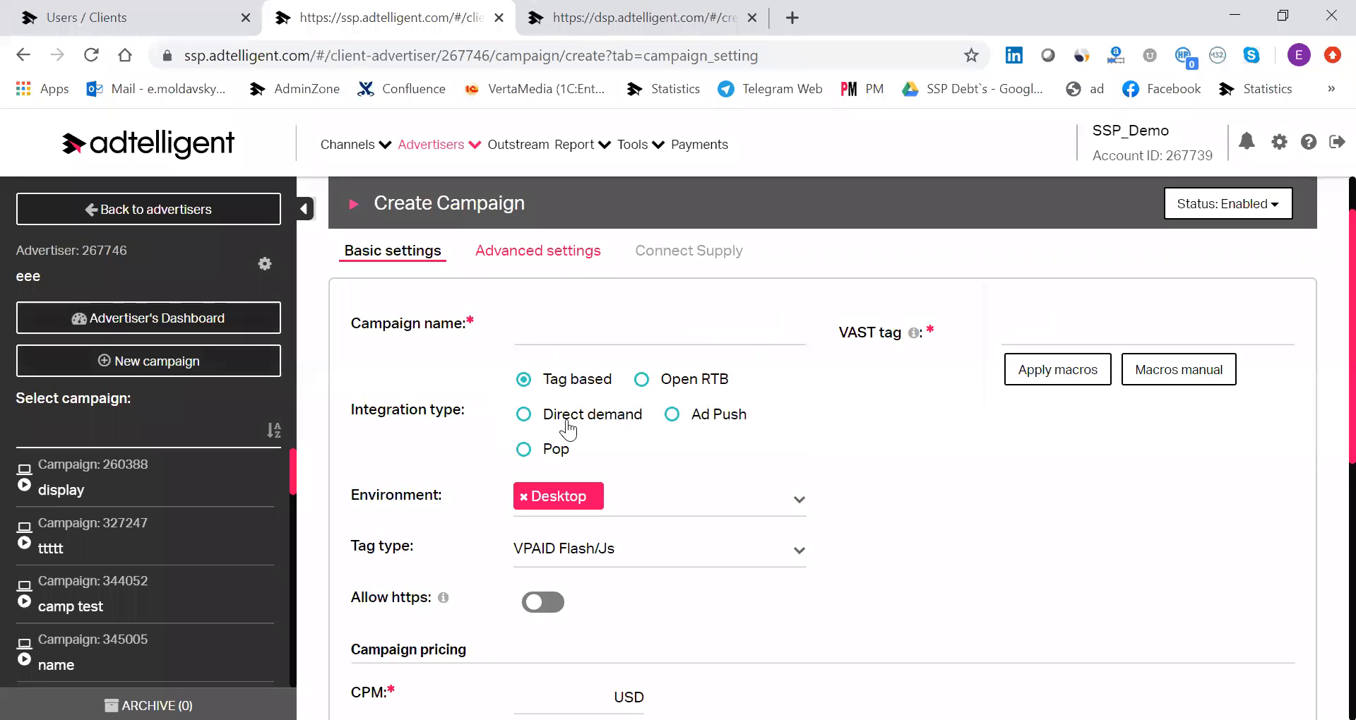
Compare the campaign form's fields for the Ad Push, Open RTB, Pop and Tag based integration types.
left_click(705, 422)
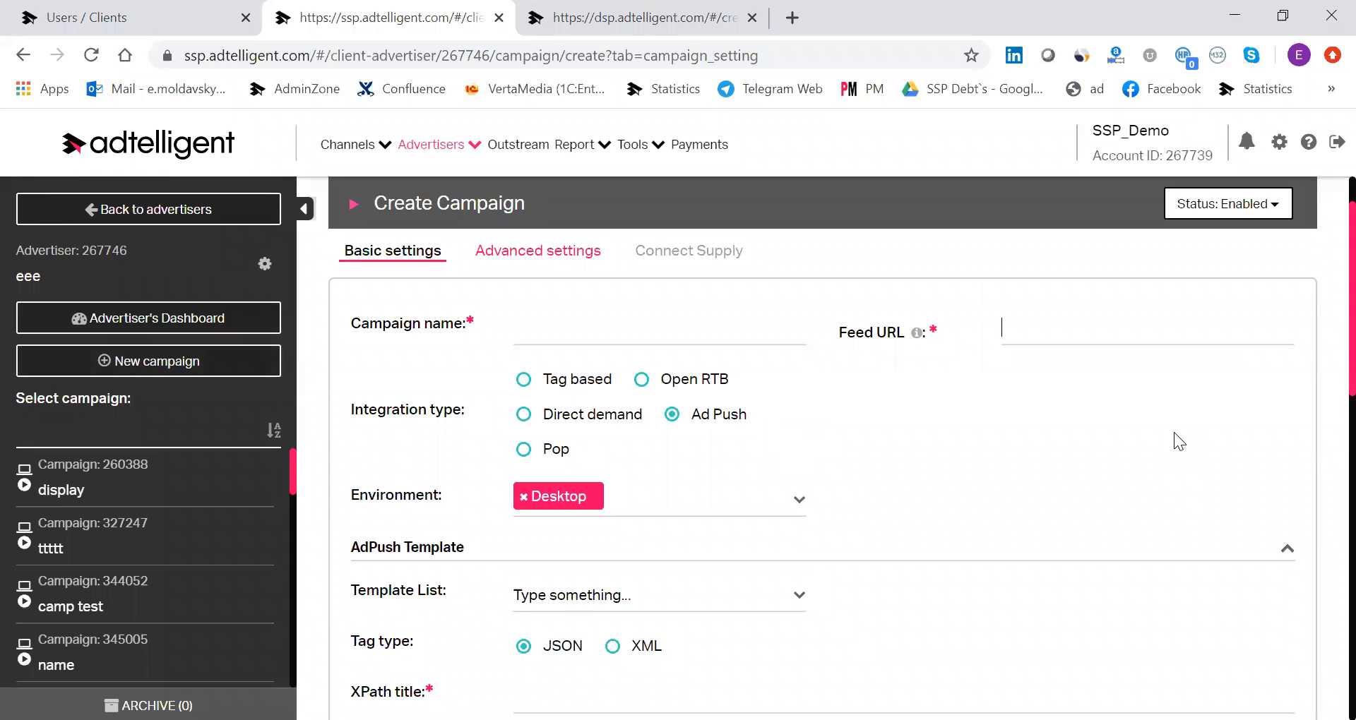
left_click(676, 385)
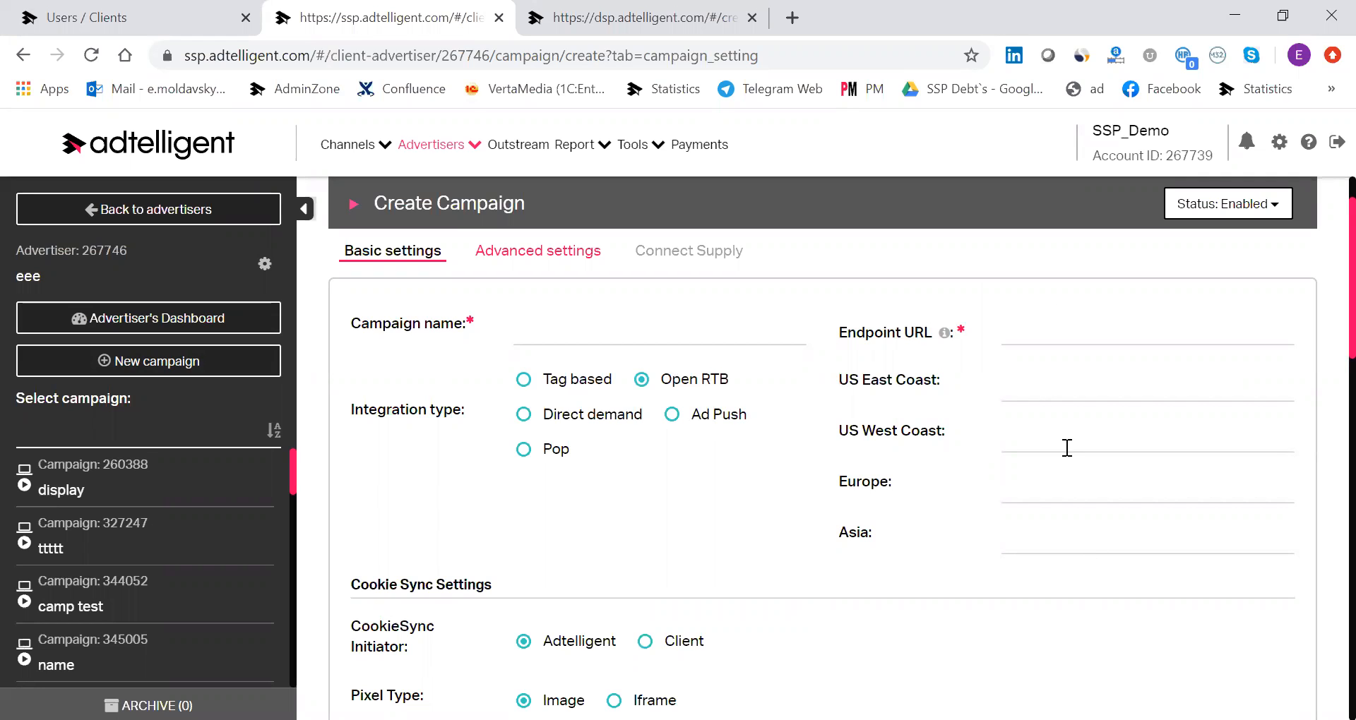
left_click(521, 452)
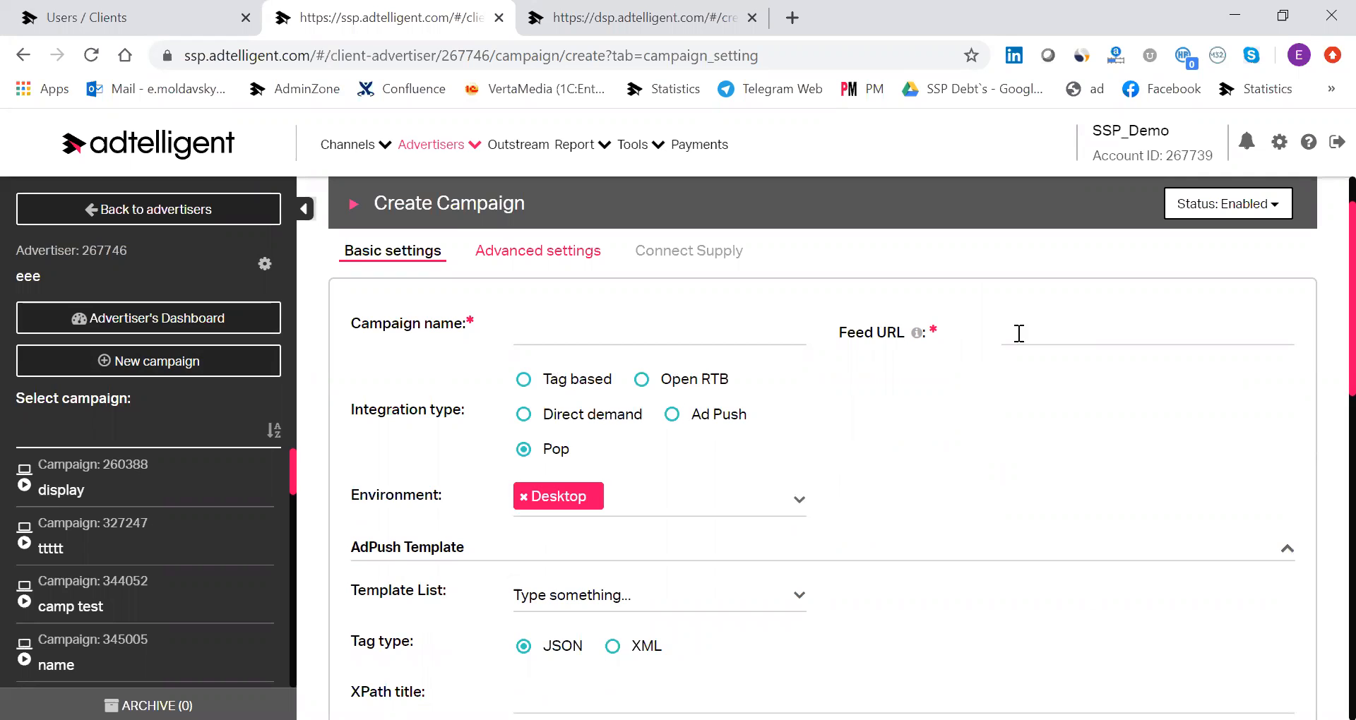
left_click(560, 382)
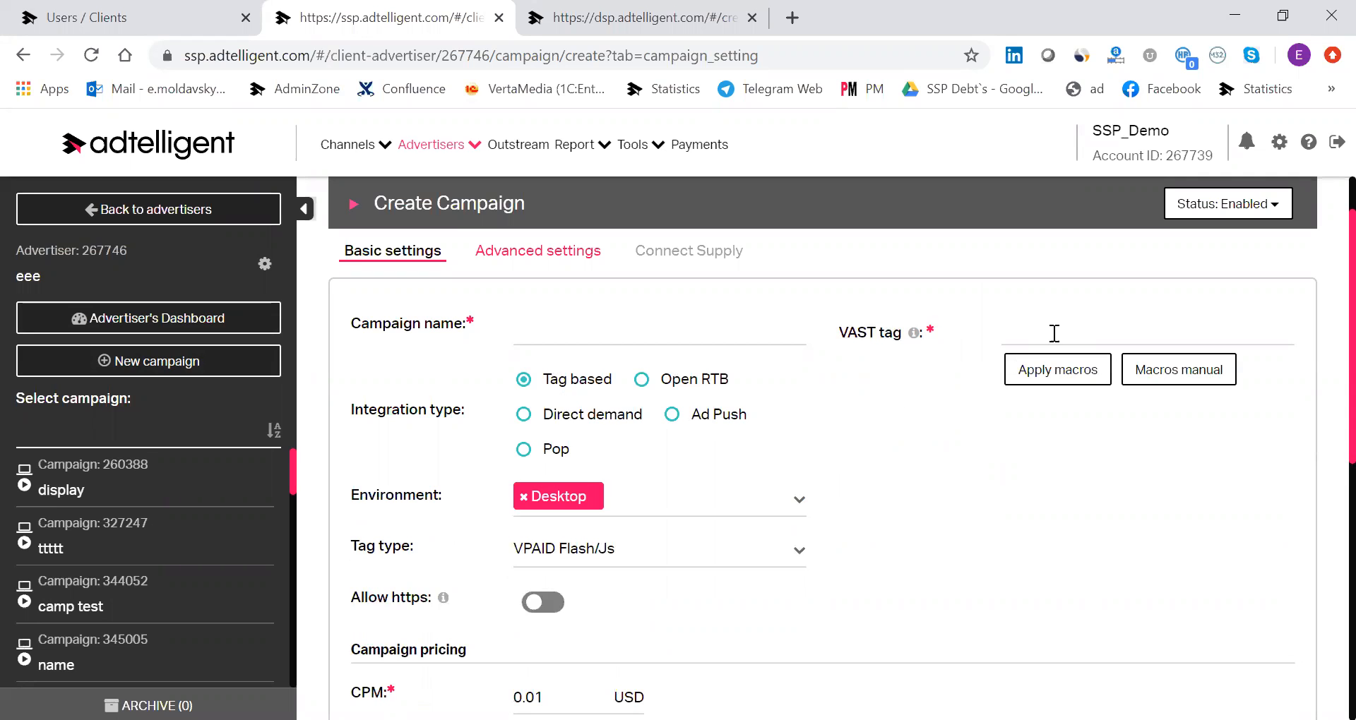
scroll(716, 520, "down", 2)
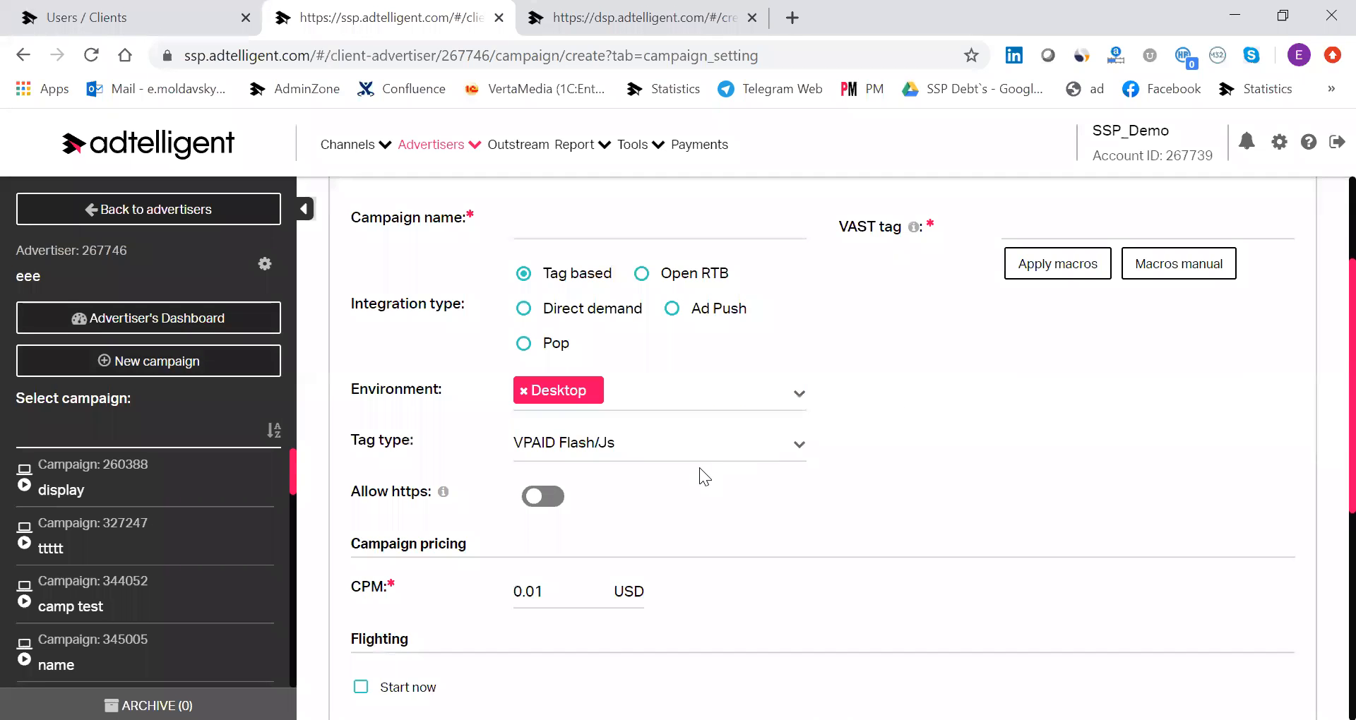
scroll(815, 517, "up", 2)
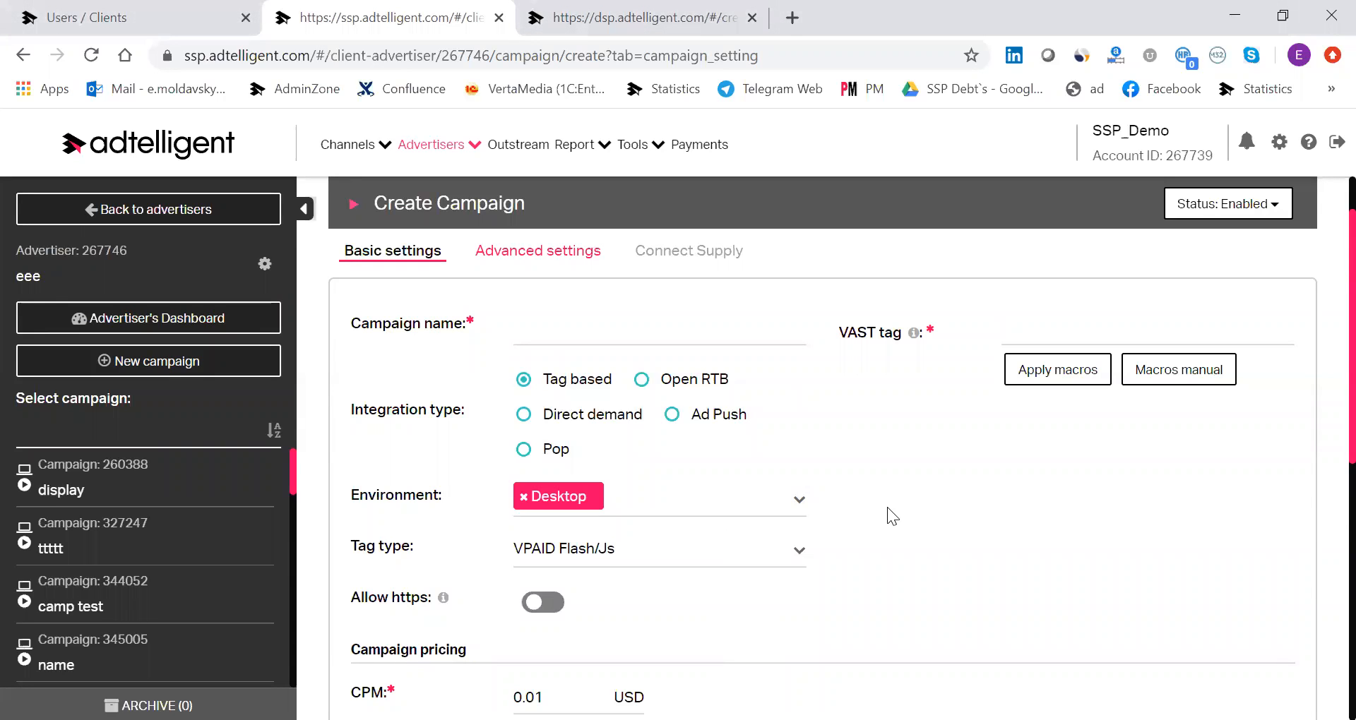
scroll(887, 503, "down", 1)
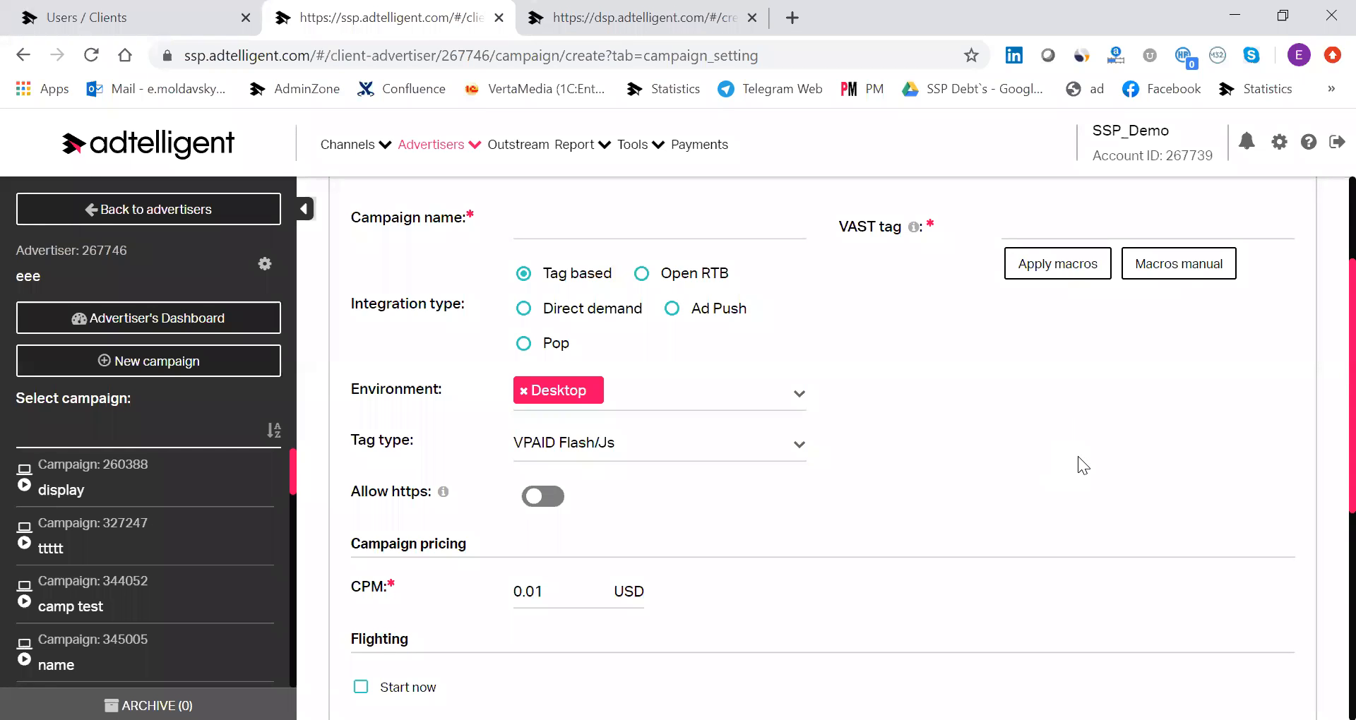
scroll(1078, 456, "up", 3)
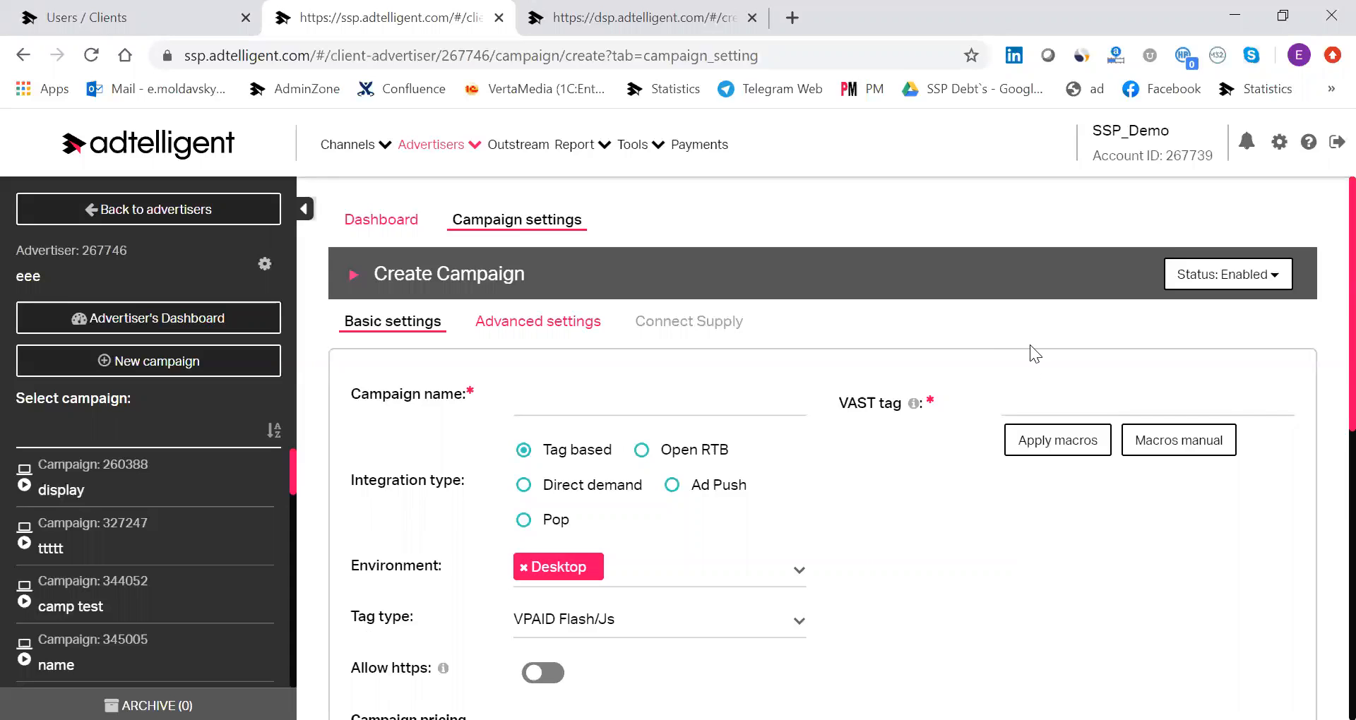
Switch back to the DSP and review the banner creative's basic settings.
left_click(608, 16)
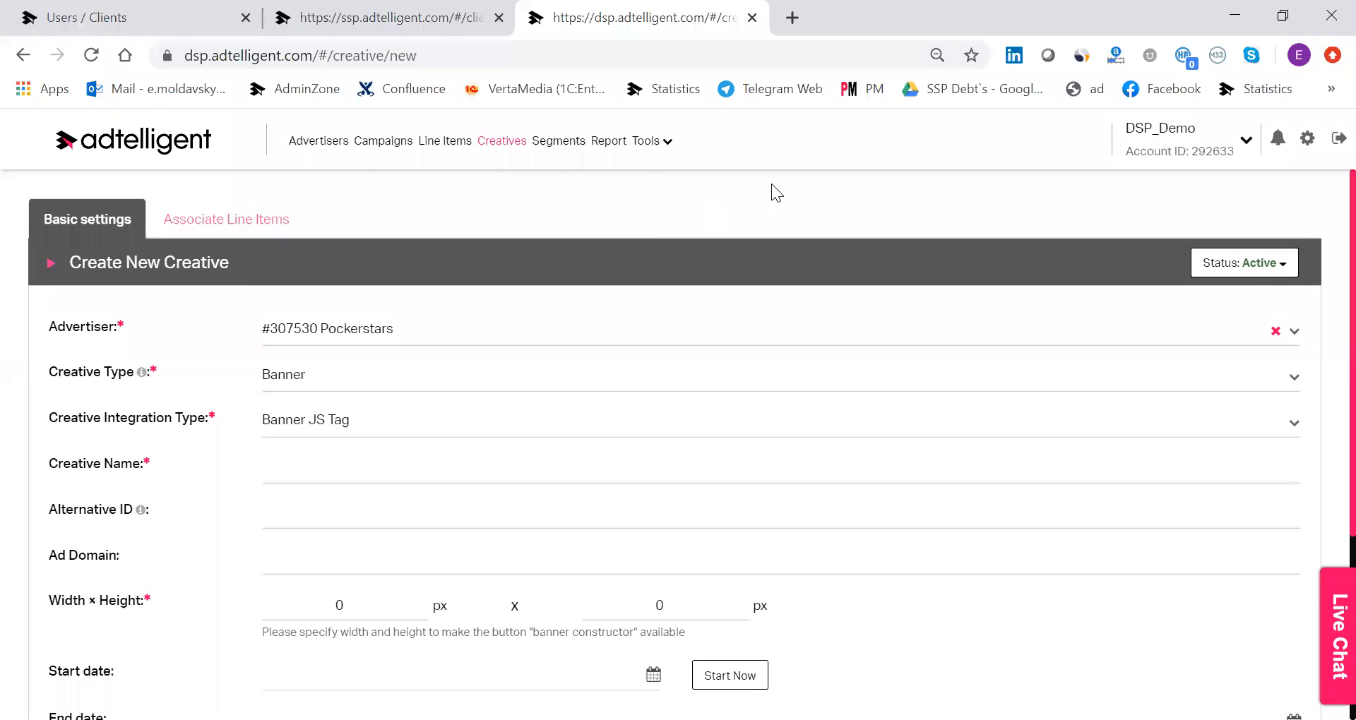
scroll(835, 336, "down", 1)
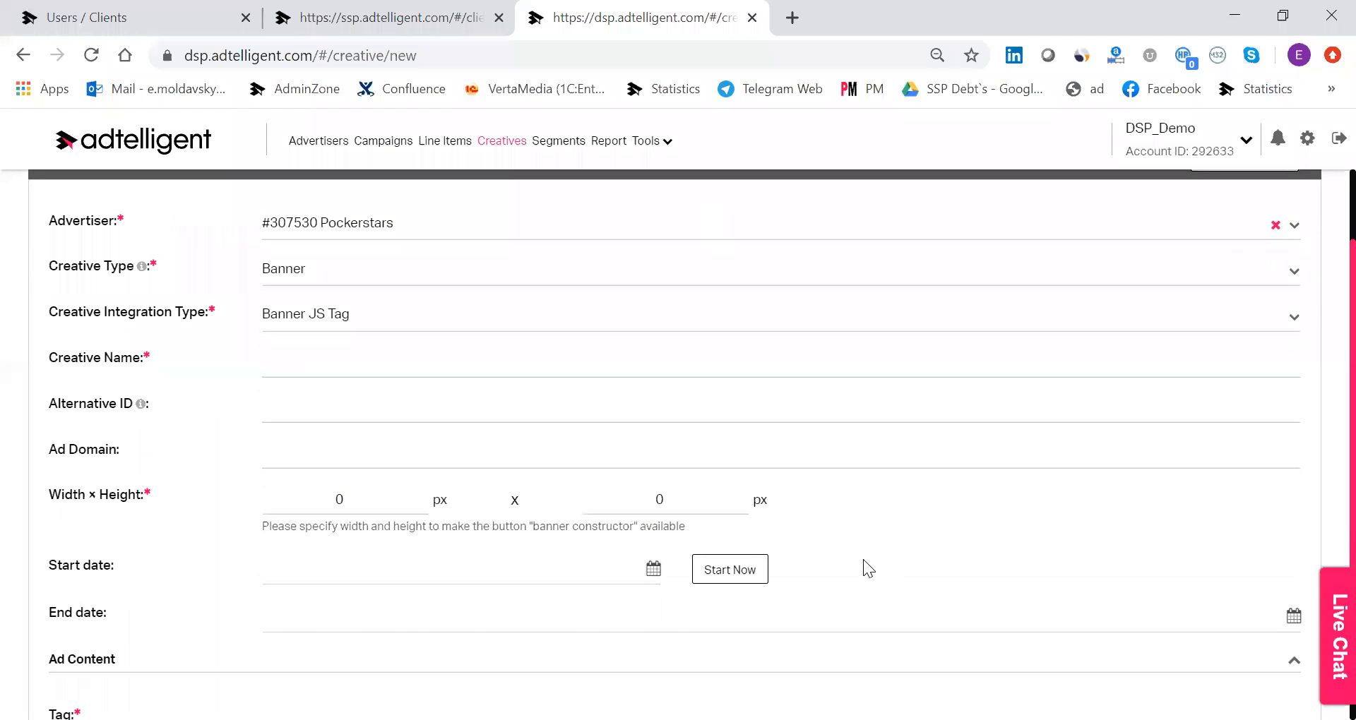
scroll(876, 565, "up", 1)
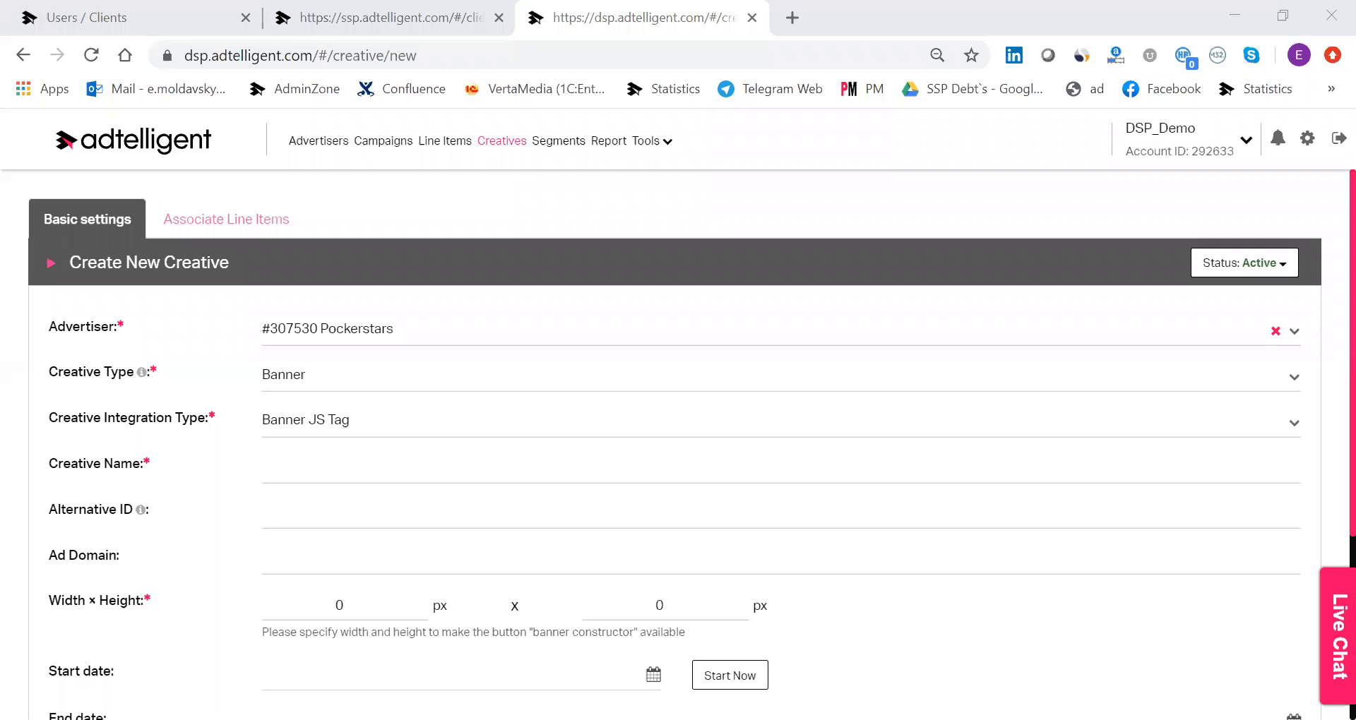
Return to the SSP's Create Campaign form, set the integration type to Ad Push, and review the AdPush template fields.
left_click(457, 12)
scroll(812, 448, "down", 4)
scroll(775, 437, "up", 8)
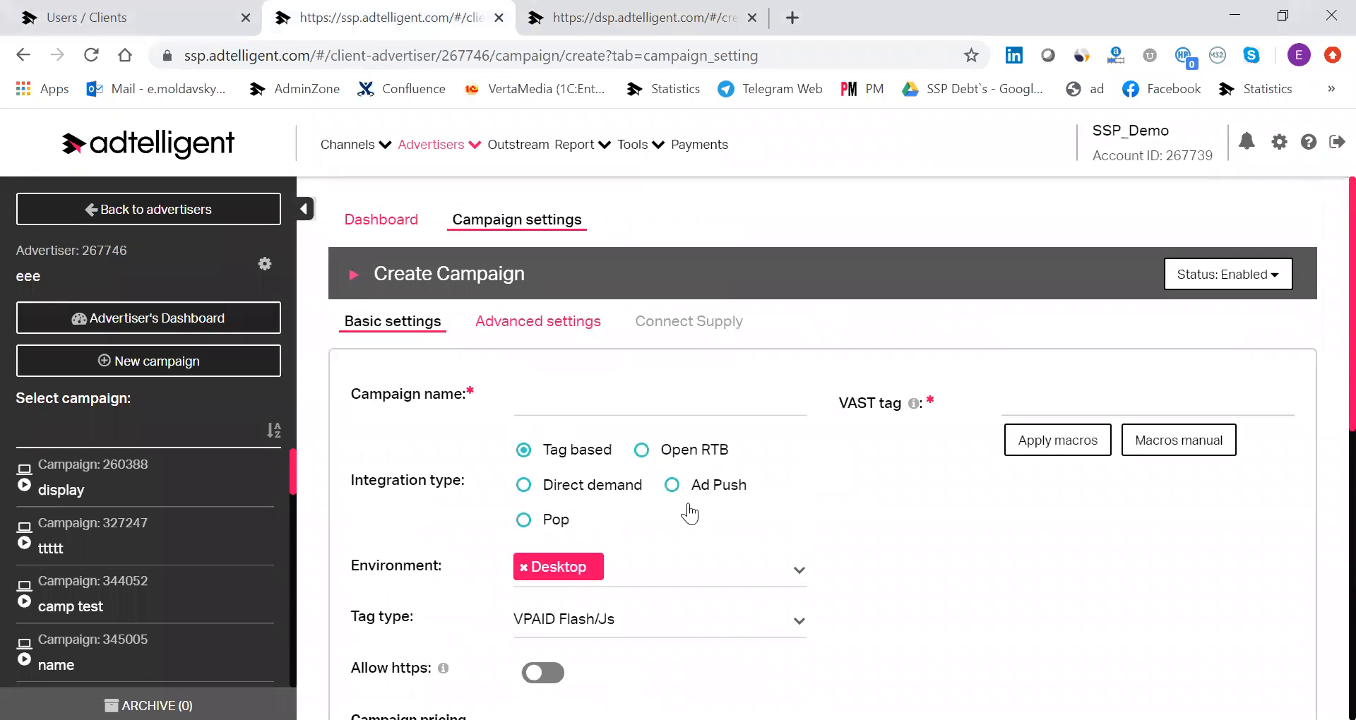
left_click(722, 493)
scroll(794, 436, "down", 10)
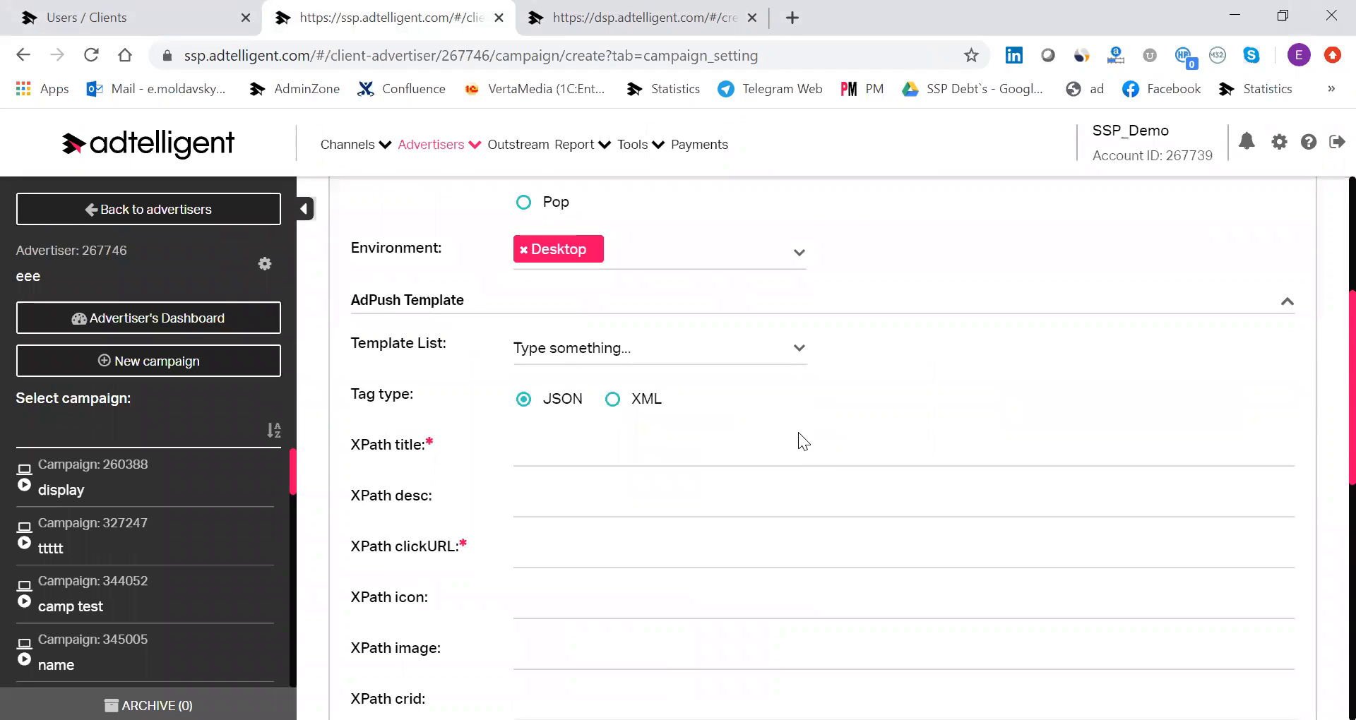
scroll(794, 441, "down", 3)
scroll(781, 420, "up", 10)
Examine the new campaign's advanced settings for delivery caps, dayparting, mismatch and targeting.
left_click(613, 335)
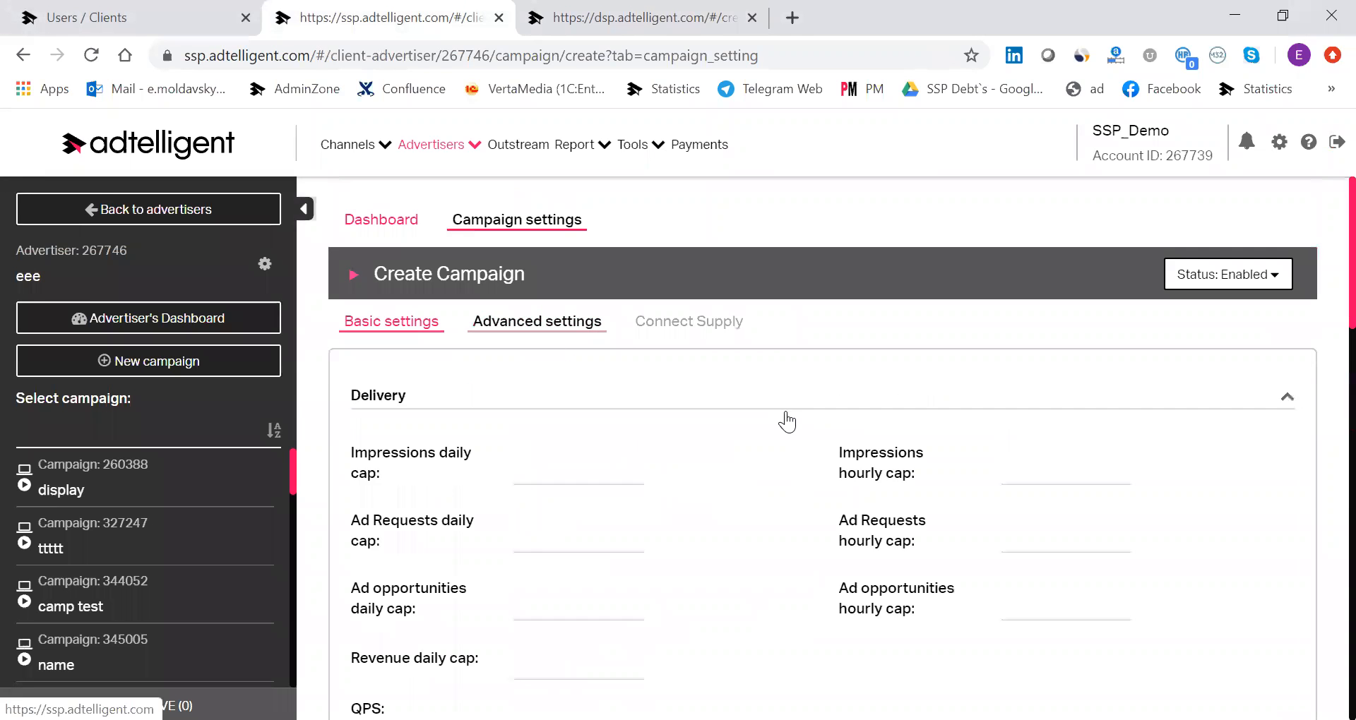
scroll(821, 430, "down", 4)
scroll(820, 429, "down", 1)
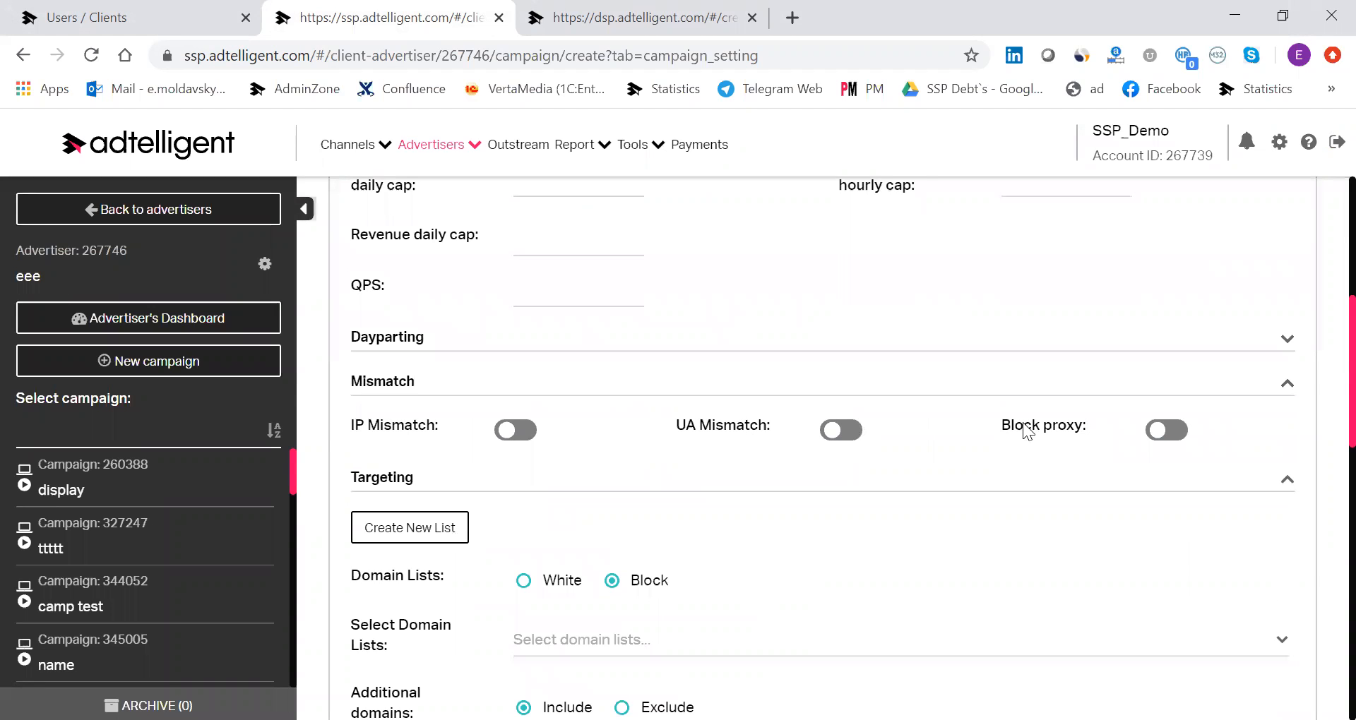
scroll(1103, 412, "down", 1)
scroll(1103, 411, "up", 1)
scroll(1103, 411, "up", 1)
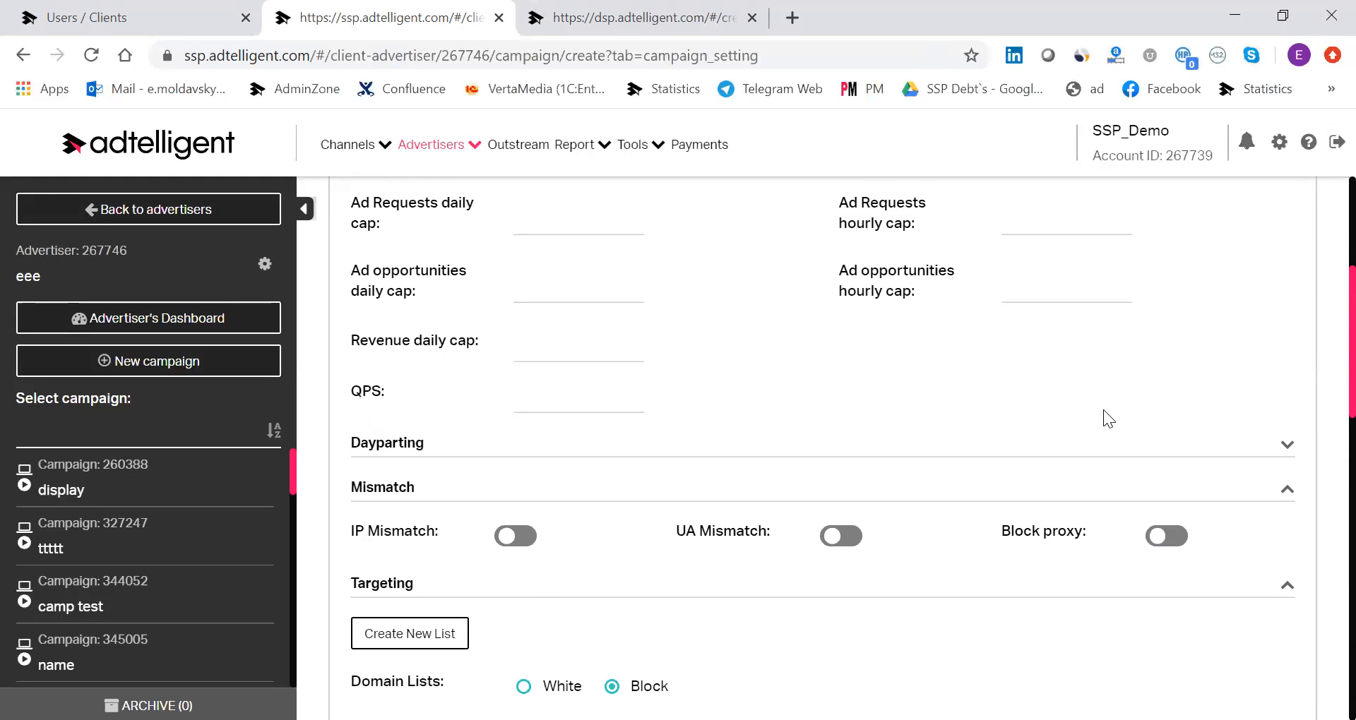
scroll(1103, 407, "up", 1)
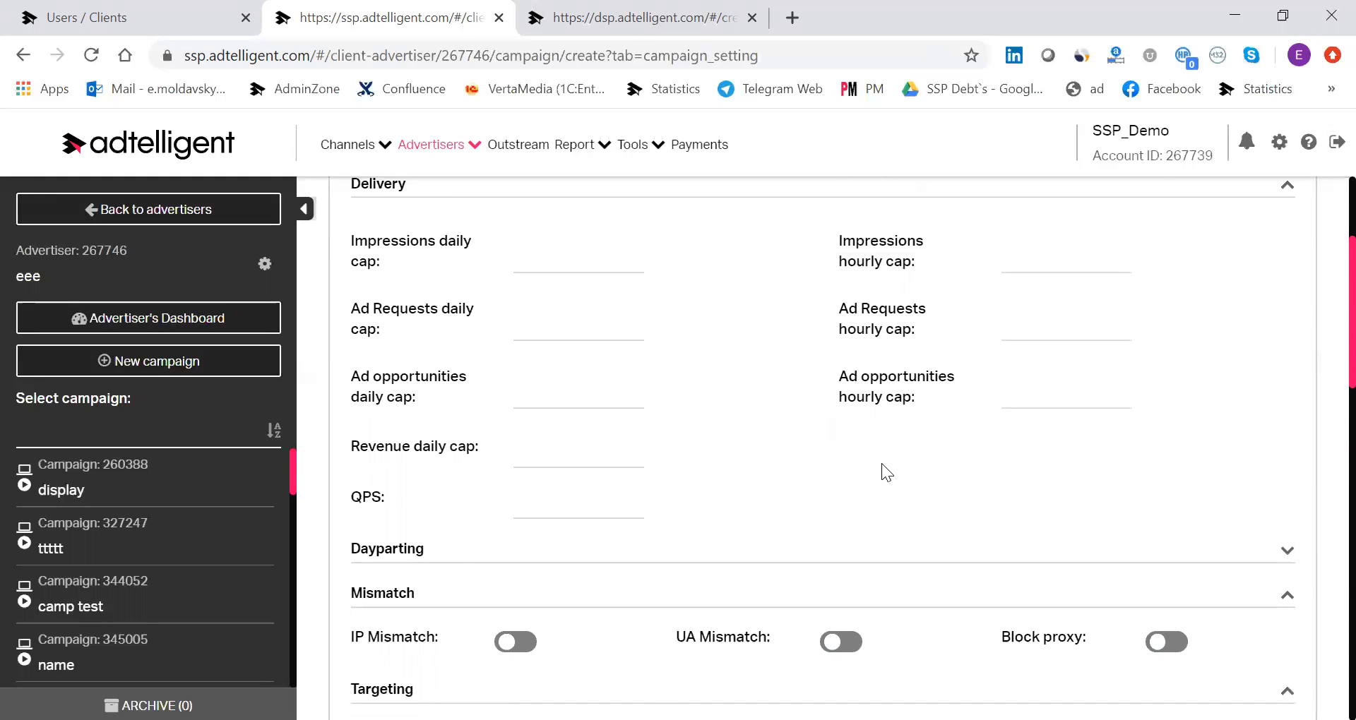
scroll(917, 449, "up", 1)
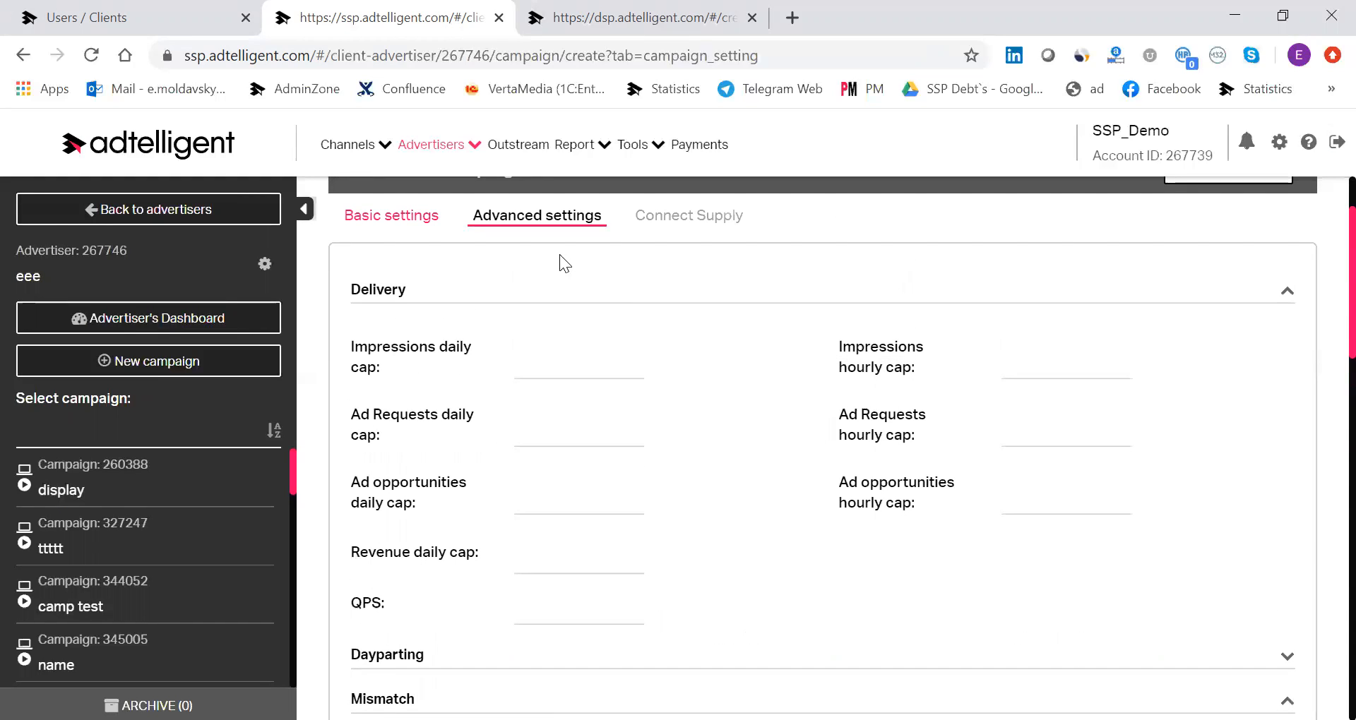
Switch to the DSP and open the Pockerstars line item "test offer" for editing.
left_click(639, 18)
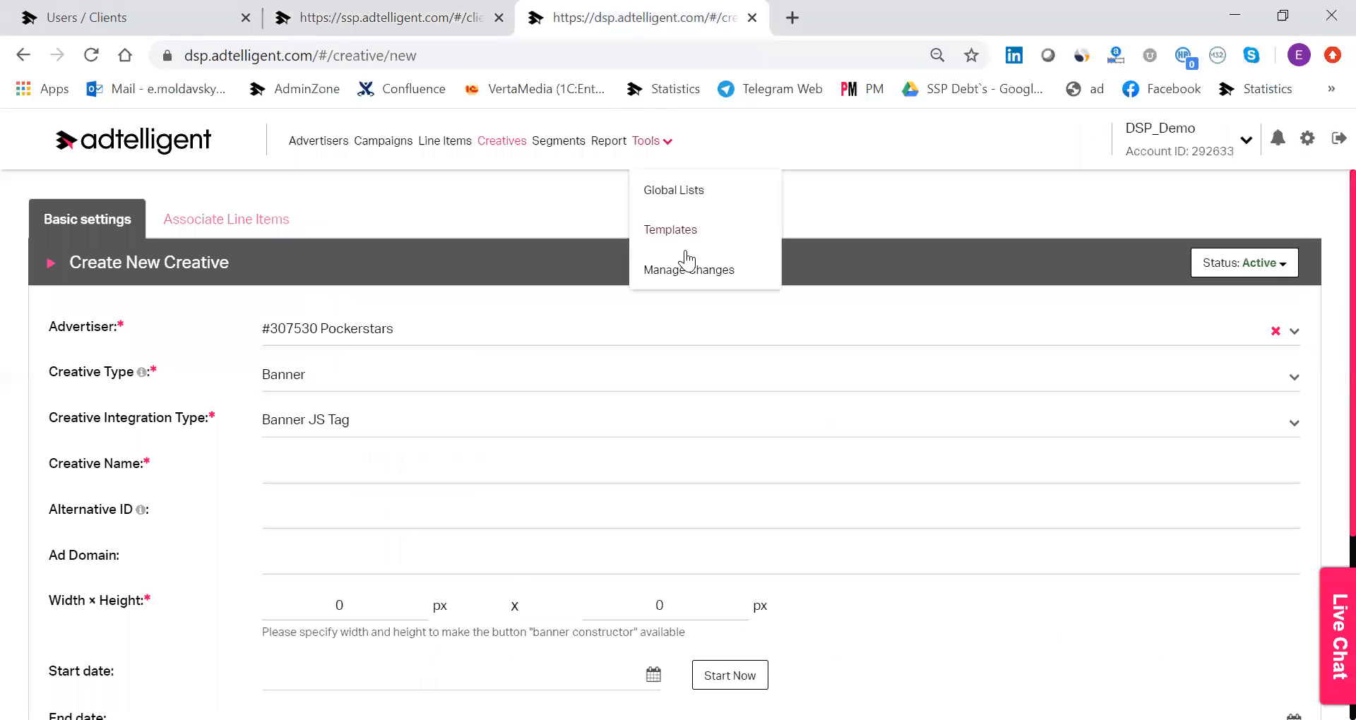
left_click(439, 141)
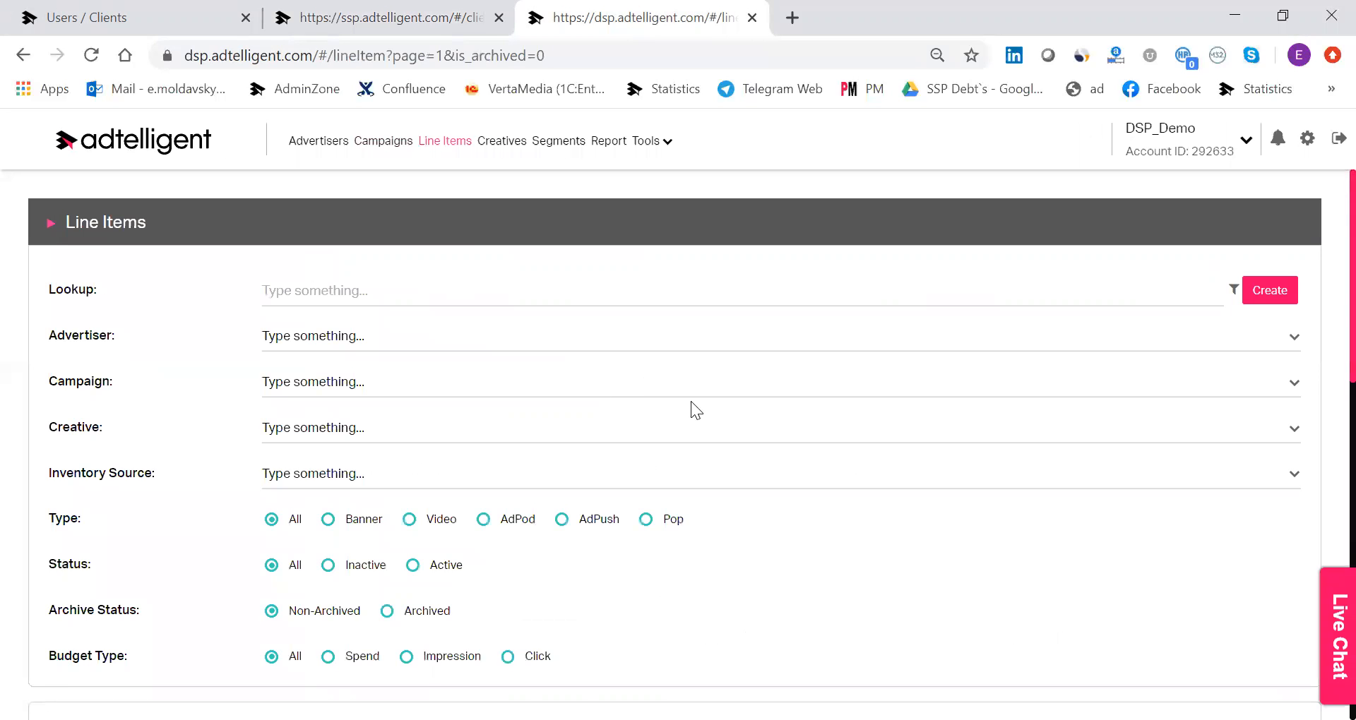
scroll(1047, 396, "down", 4)
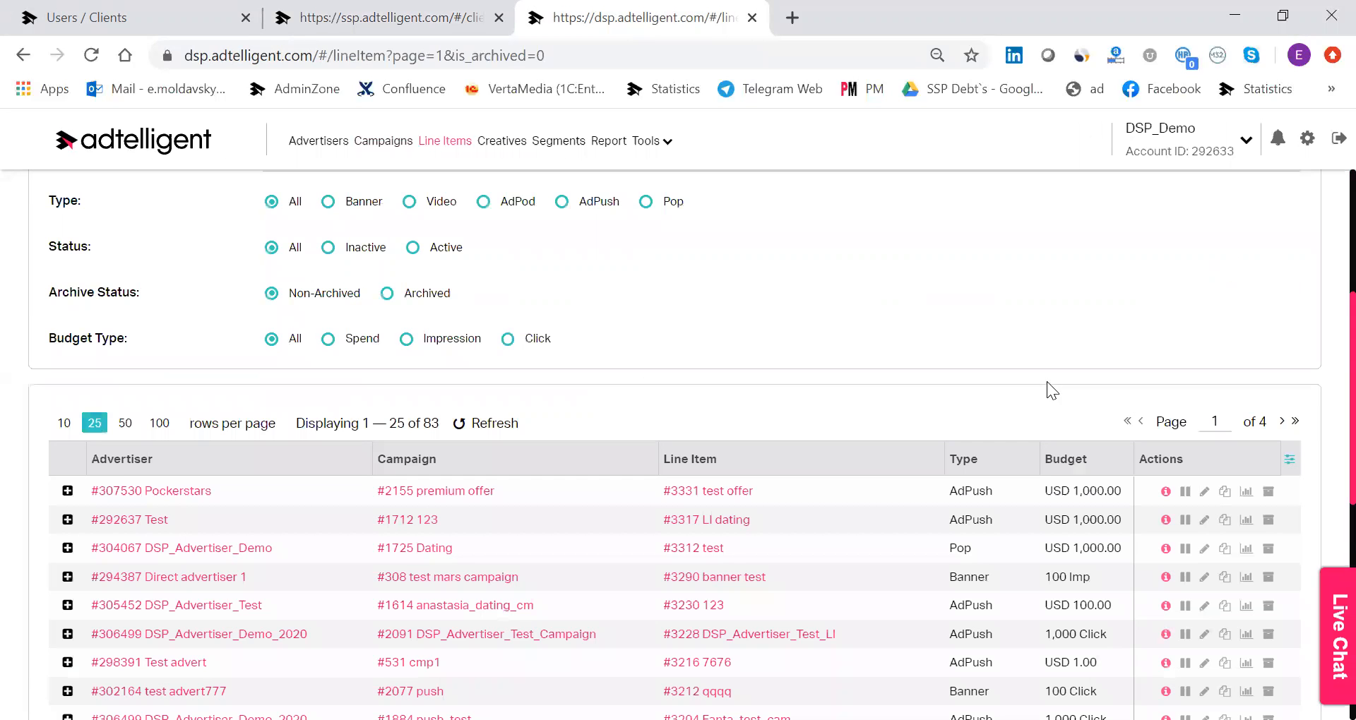
left_click(1203, 494)
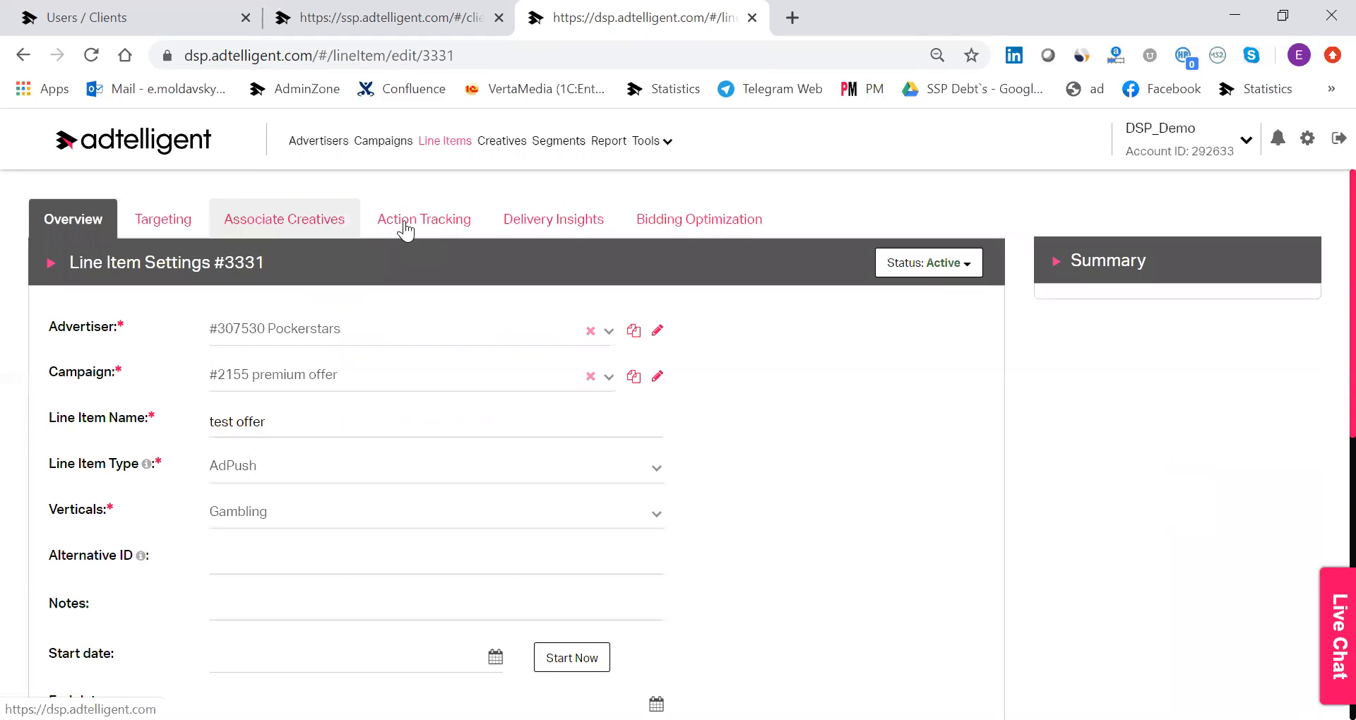
Review the IP targeting options of the "test offer" line item, including the subnet field.
left_click(163, 219)
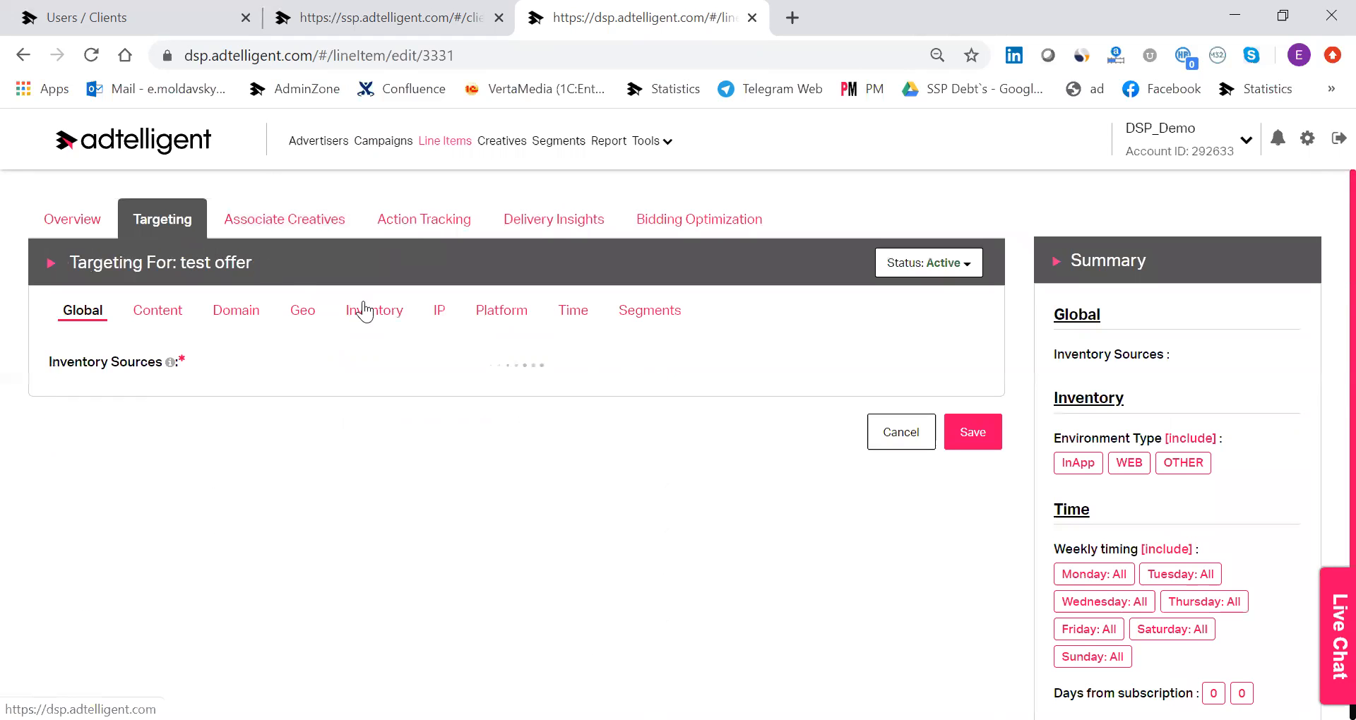
left_click(440, 312)
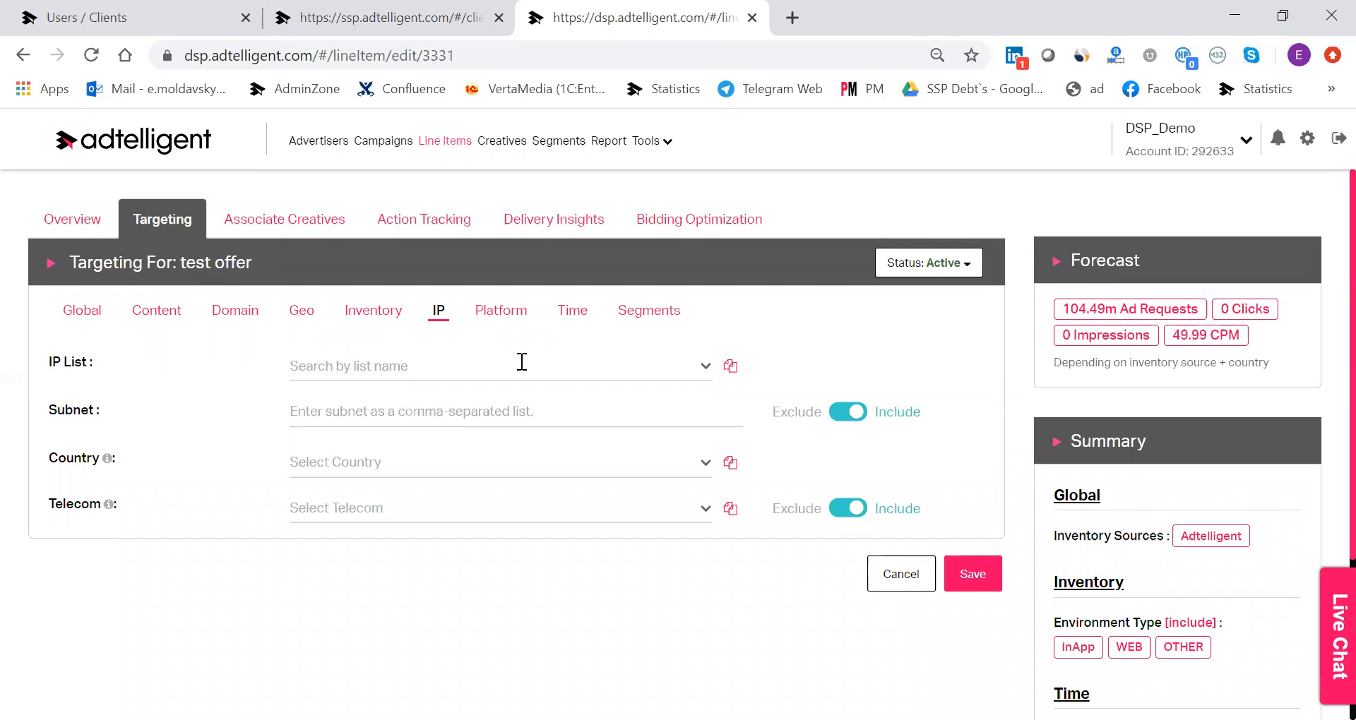
left_click(389, 423)
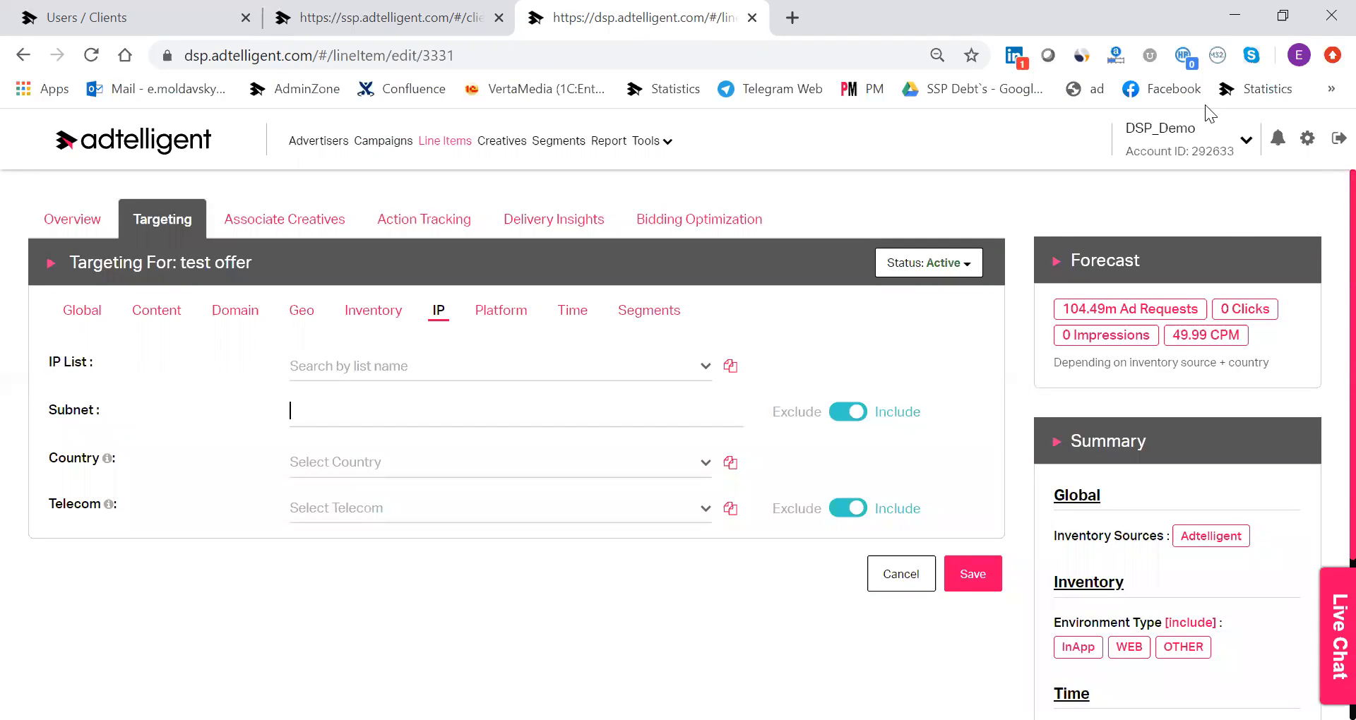
Review the DSP account's profile settings and return to the Line Items list.
left_click(1304, 142)
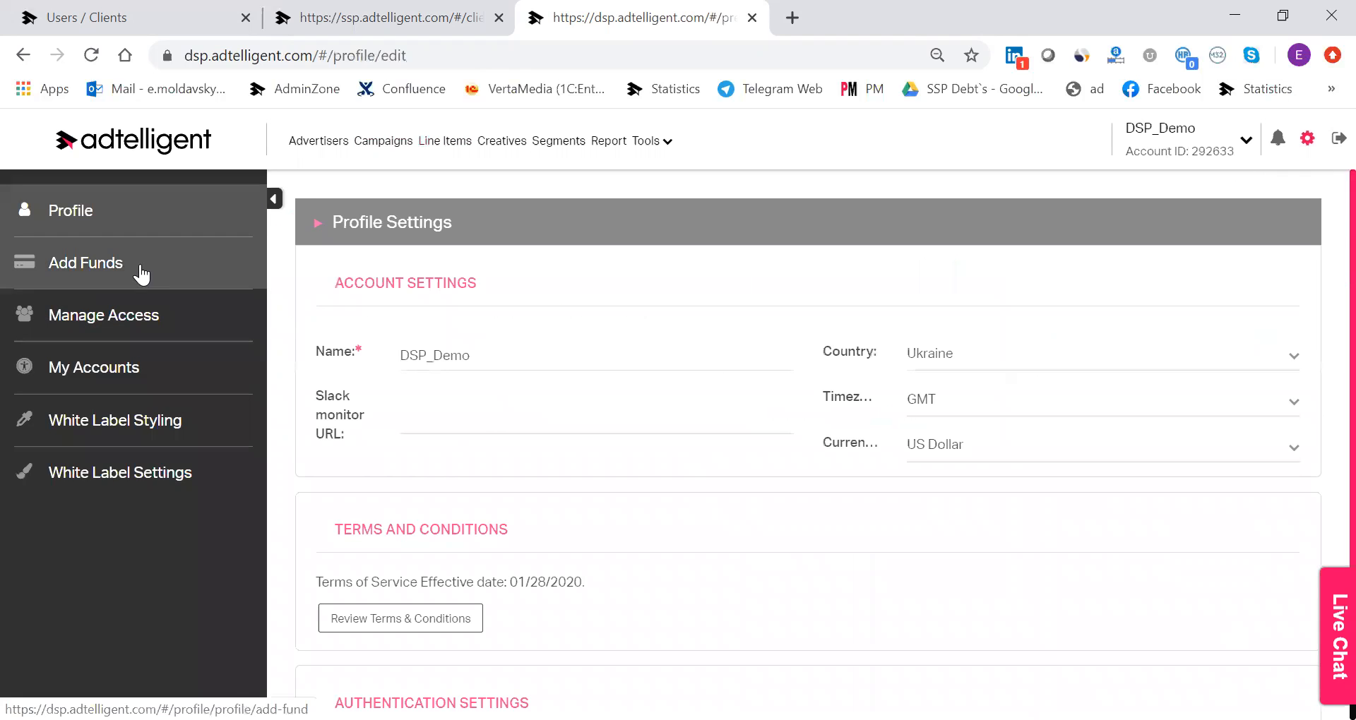
scroll(490, 427, "down", 3)
scroll(152, 310, "up", 2)
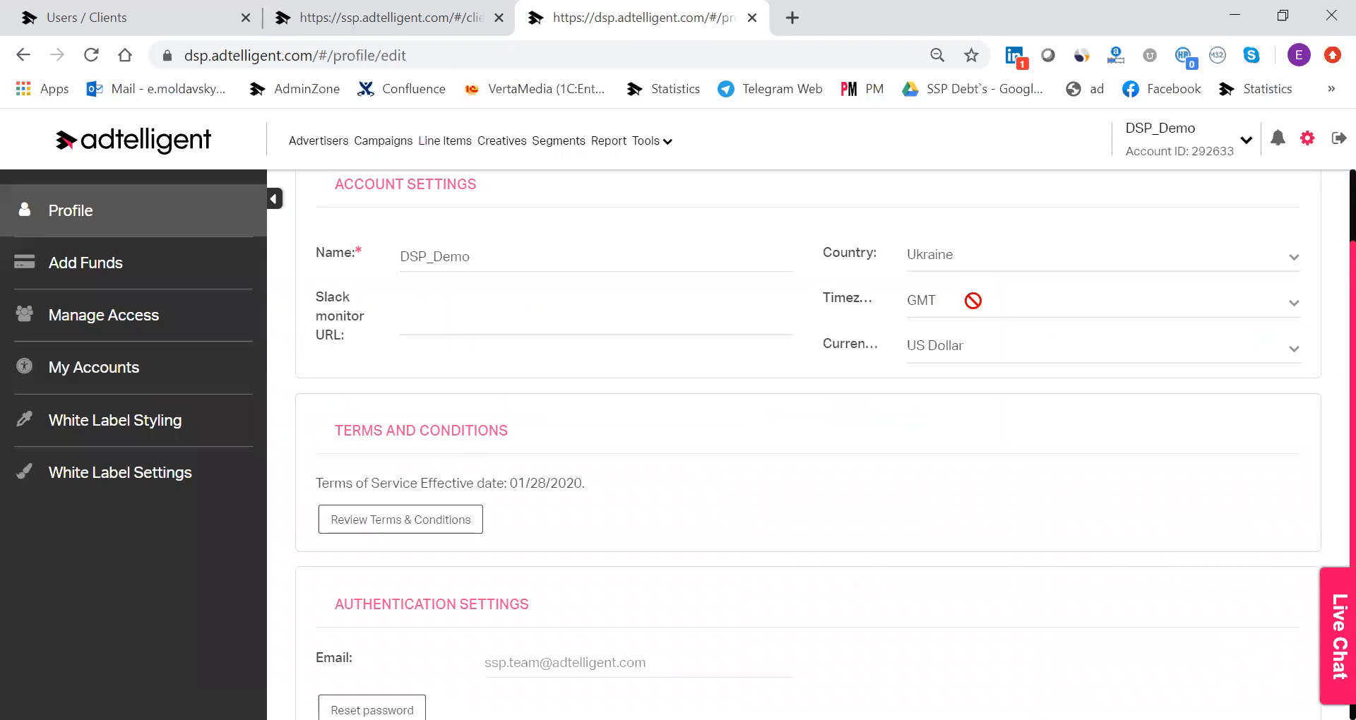
scroll(1009, 395, "up", 2)
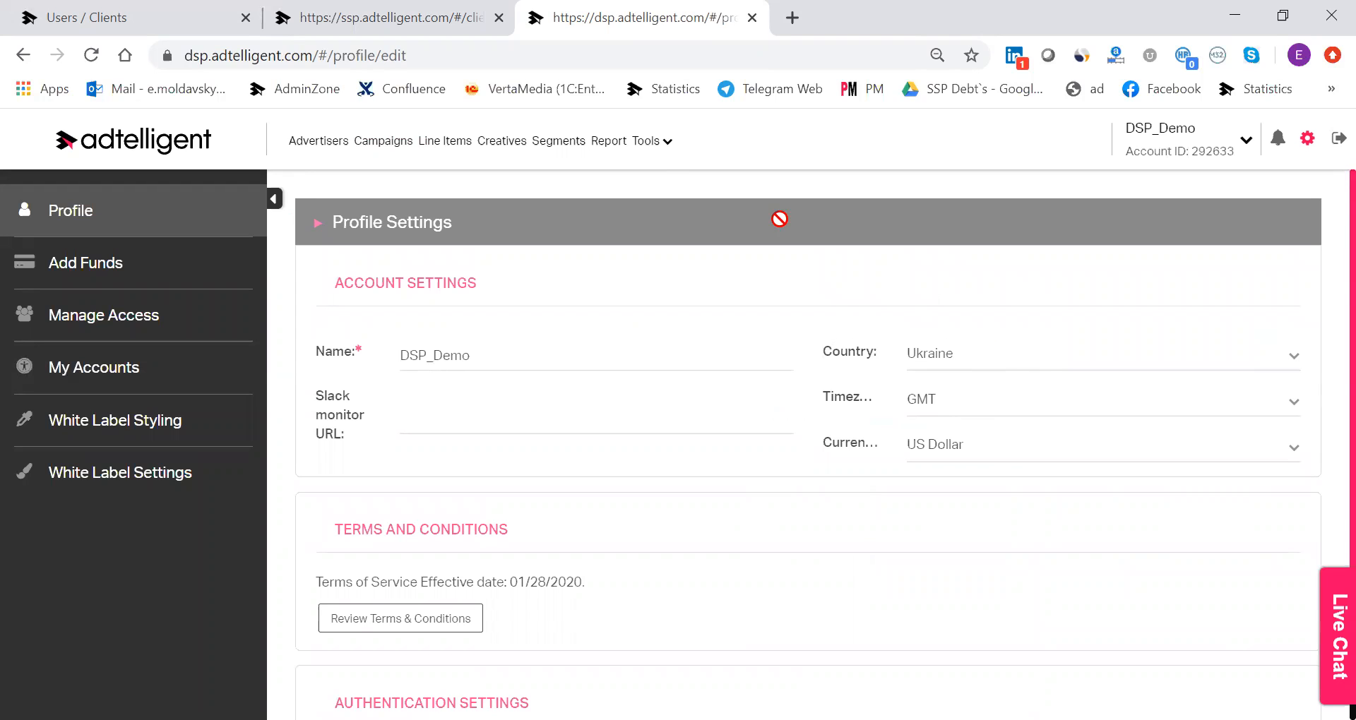
left_click(423, 151)
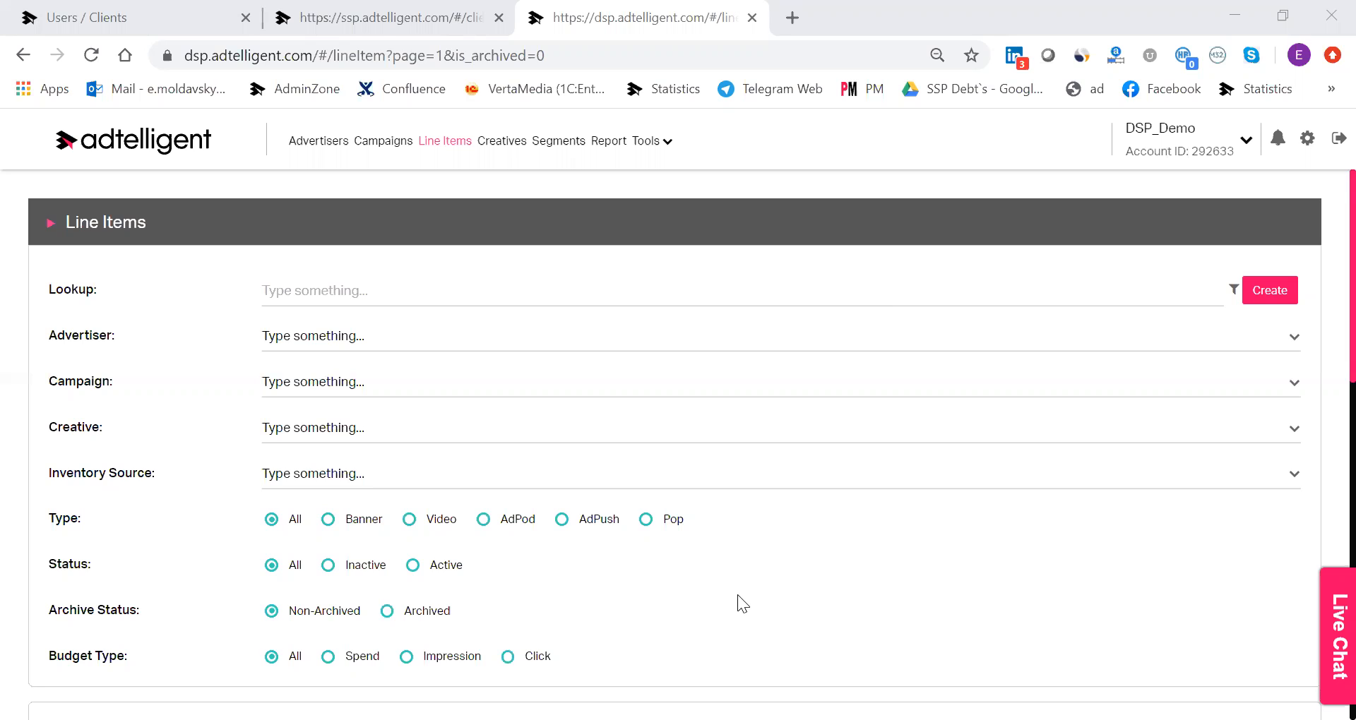
left_click(1105, 534)
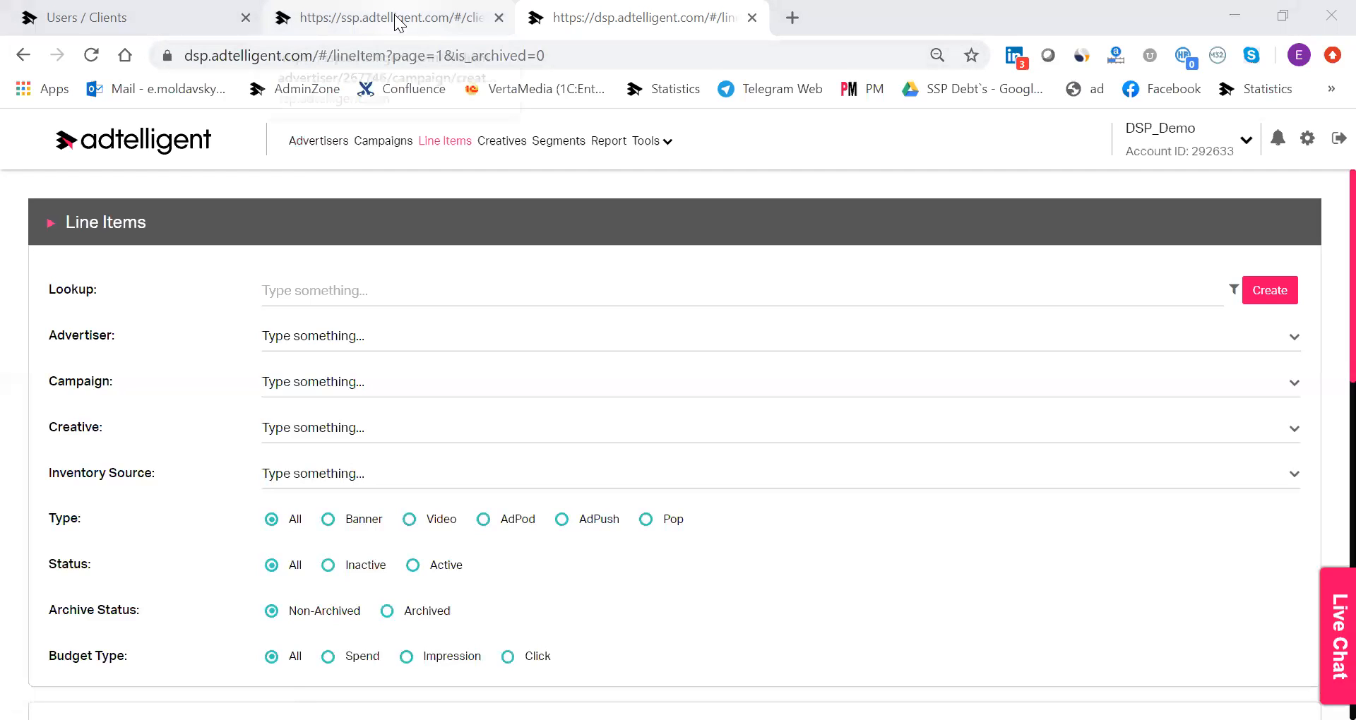
Switch to the SSP and start a new source in Channel 1.
left_click(430, 10)
mouse_move(354, 158)
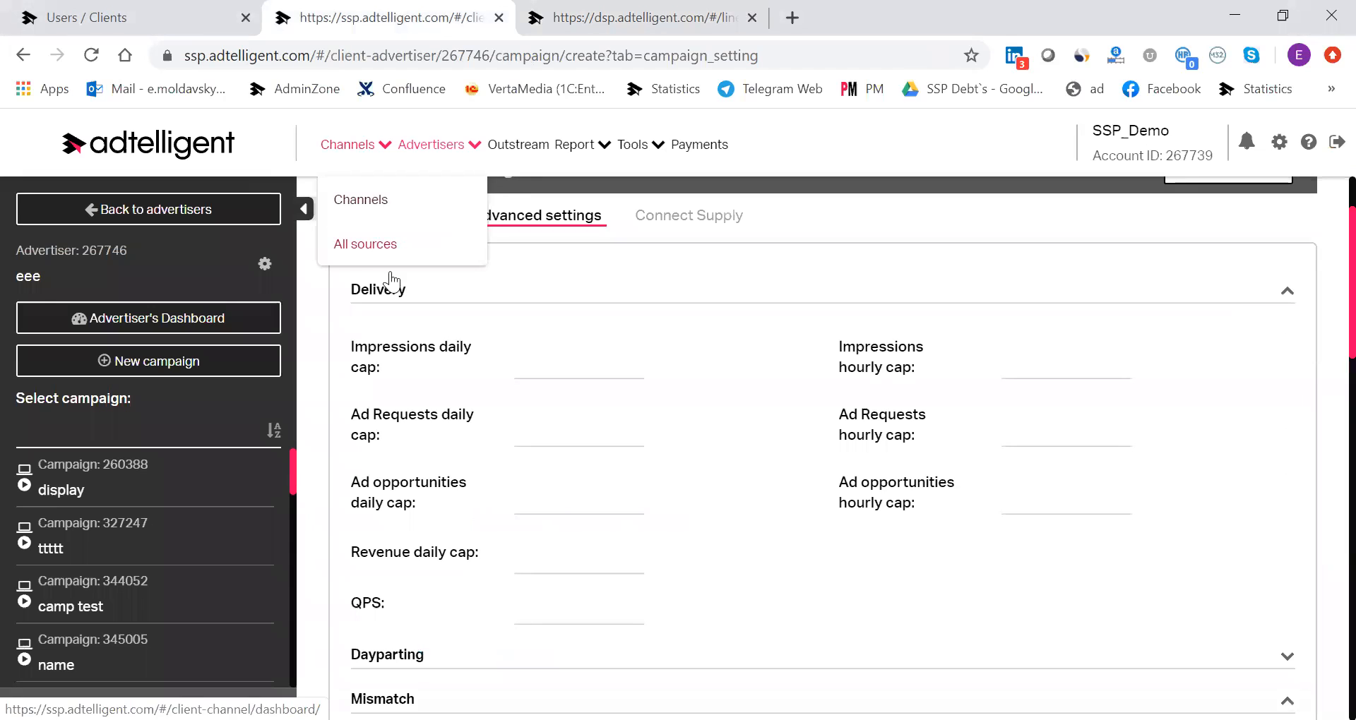
left_click(353, 201)
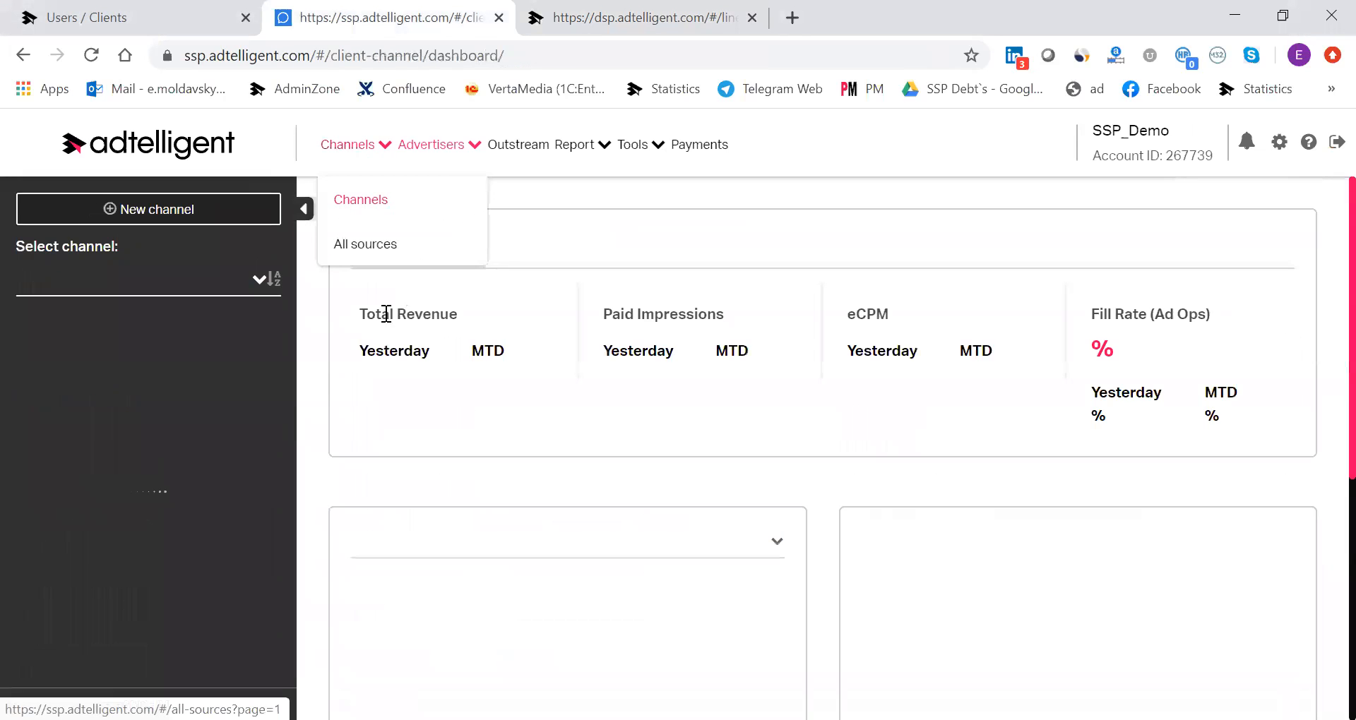
left_click(170, 349)
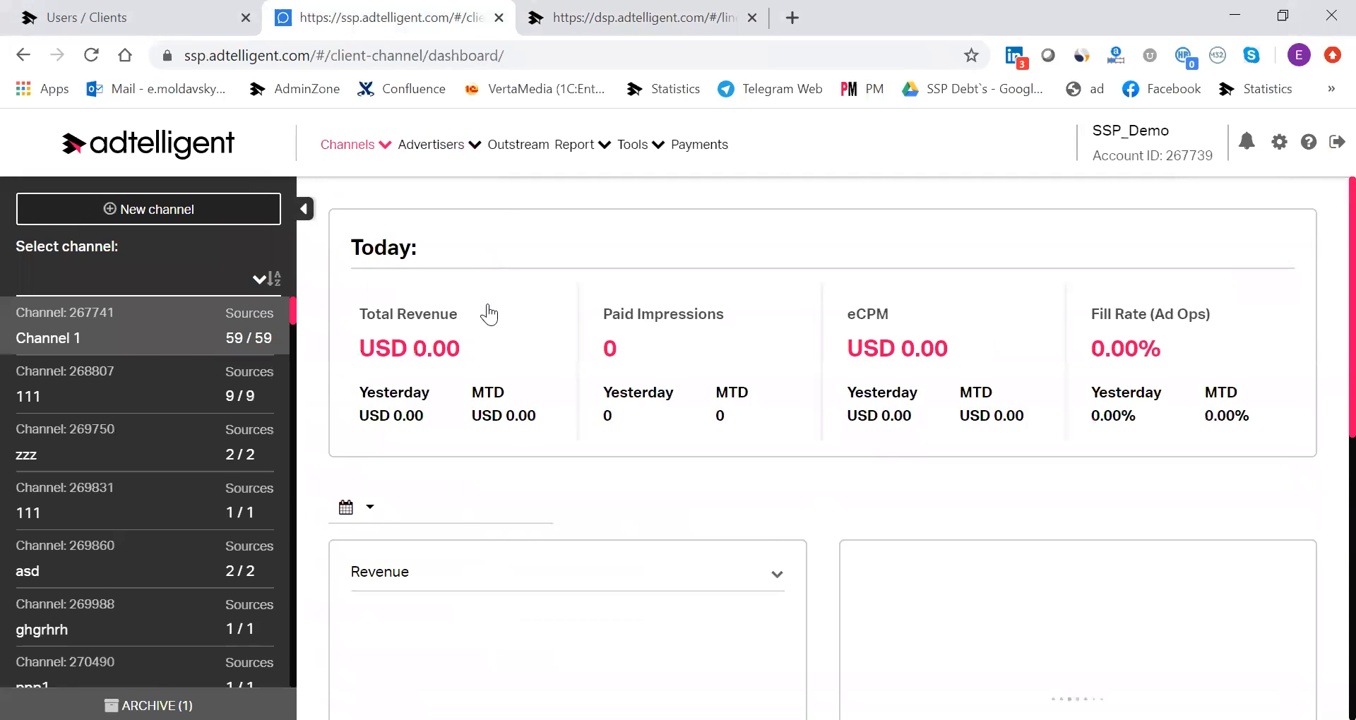
left_click(175, 365)
Set the new source's integration type to Ad Push and override its share of revenue with 85%.
scroll(706, 353, "down", 6)
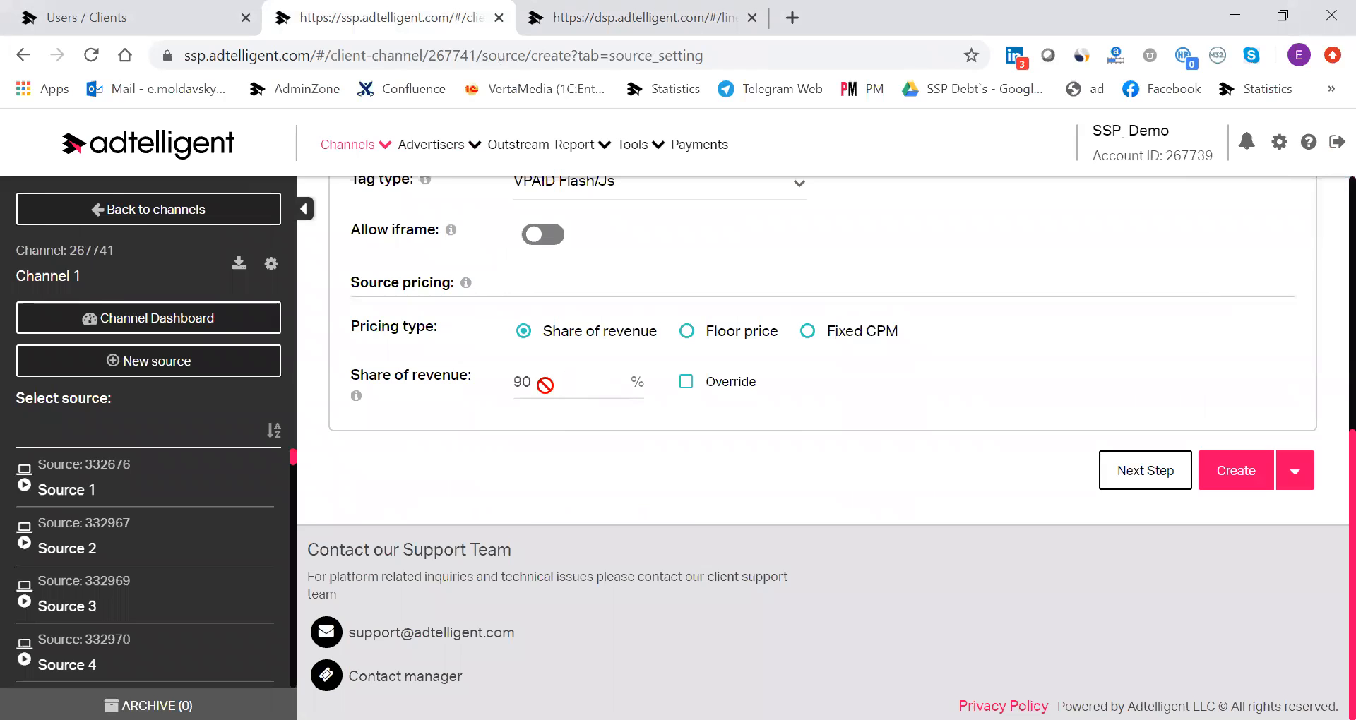
scroll(643, 290, "up", 5)
left_click(580, 414)
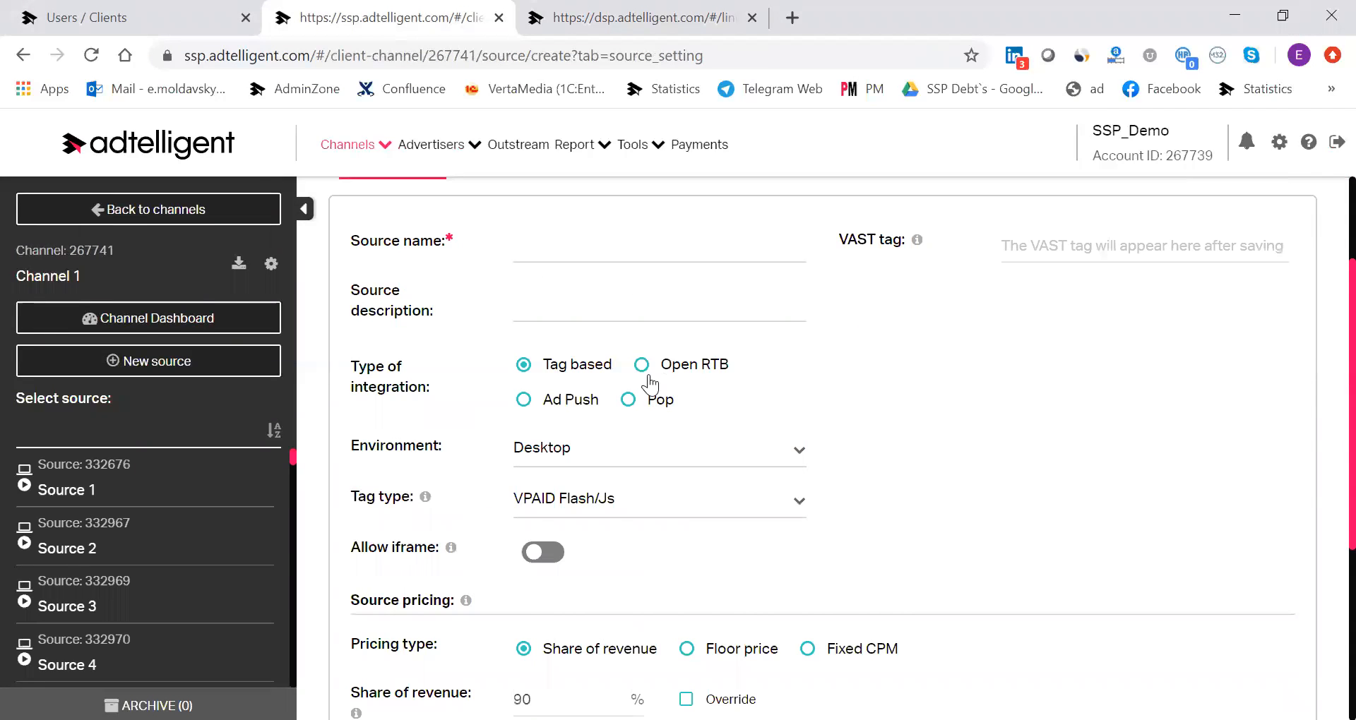
left_click(1099, 255)
scroll(883, 388, "down", 3)
left_click(709, 410)
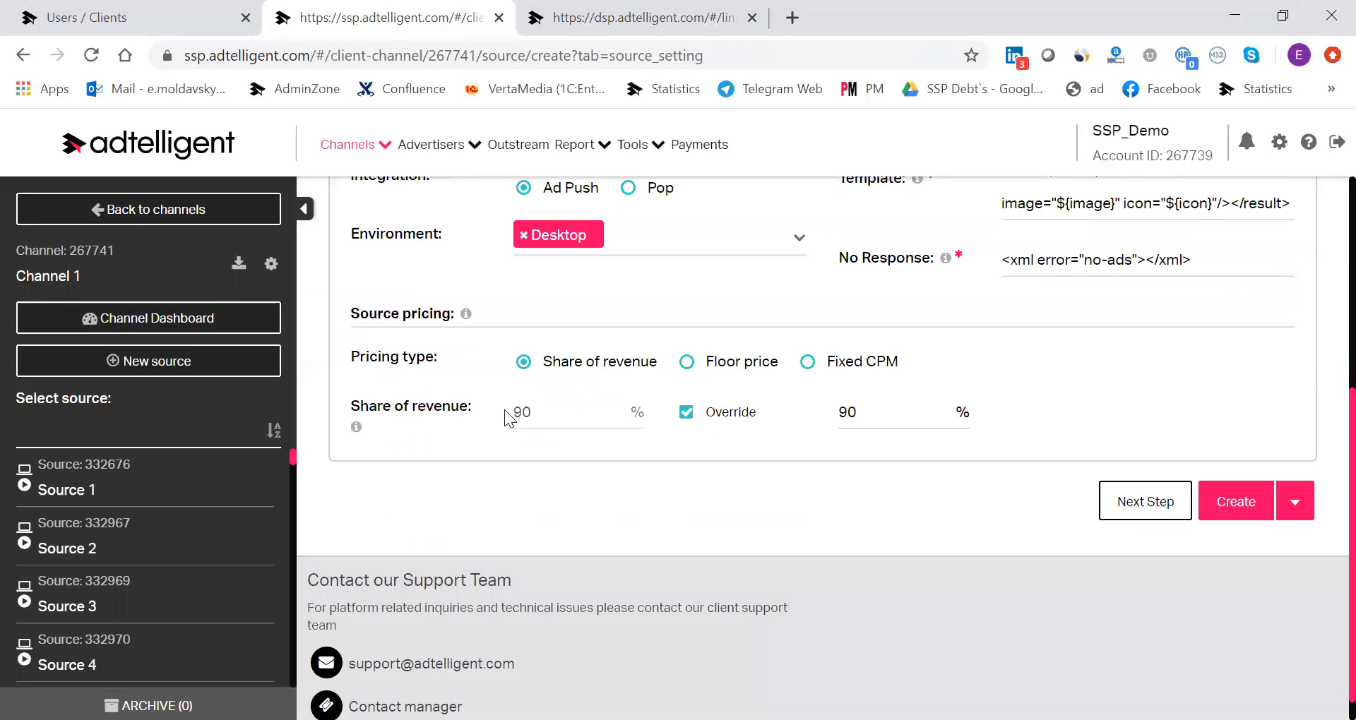
double_click(896, 416)
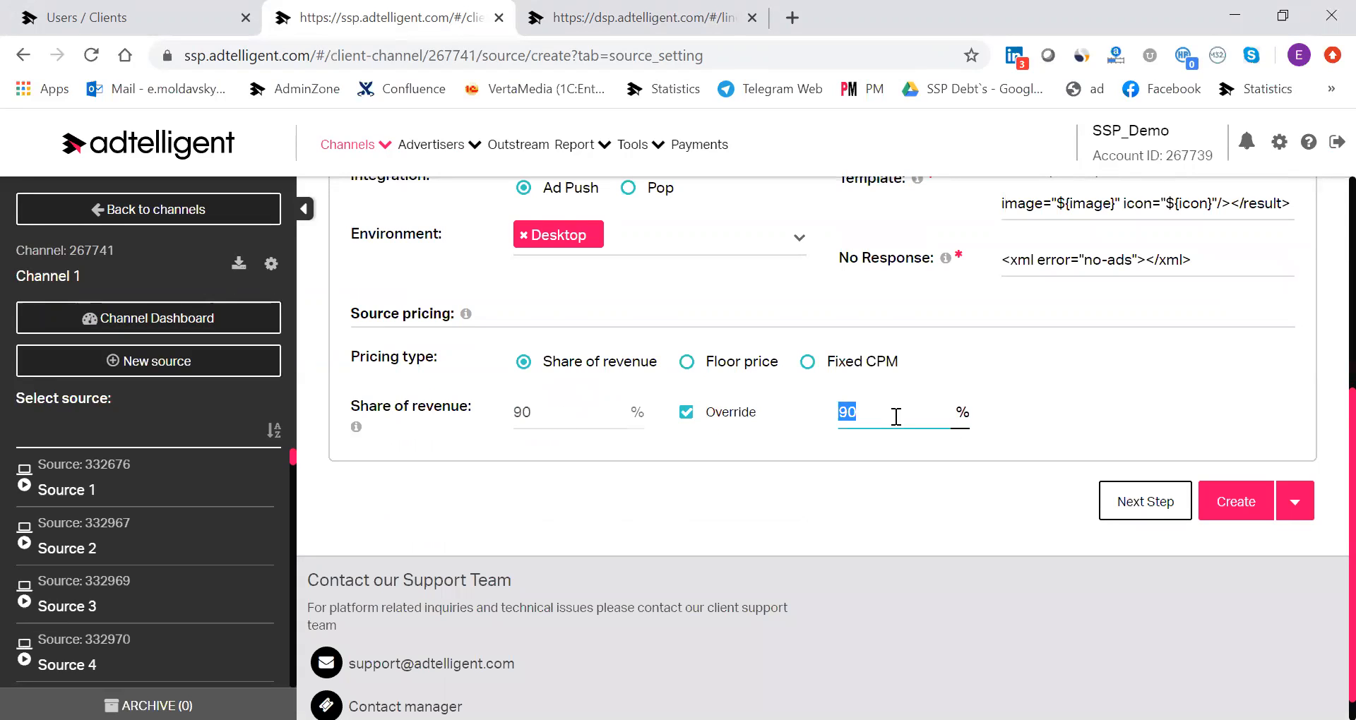
type("85")
Switch back to the DSP and look through the filters and entries of the Line Items list.
key("ctrl+Tab")
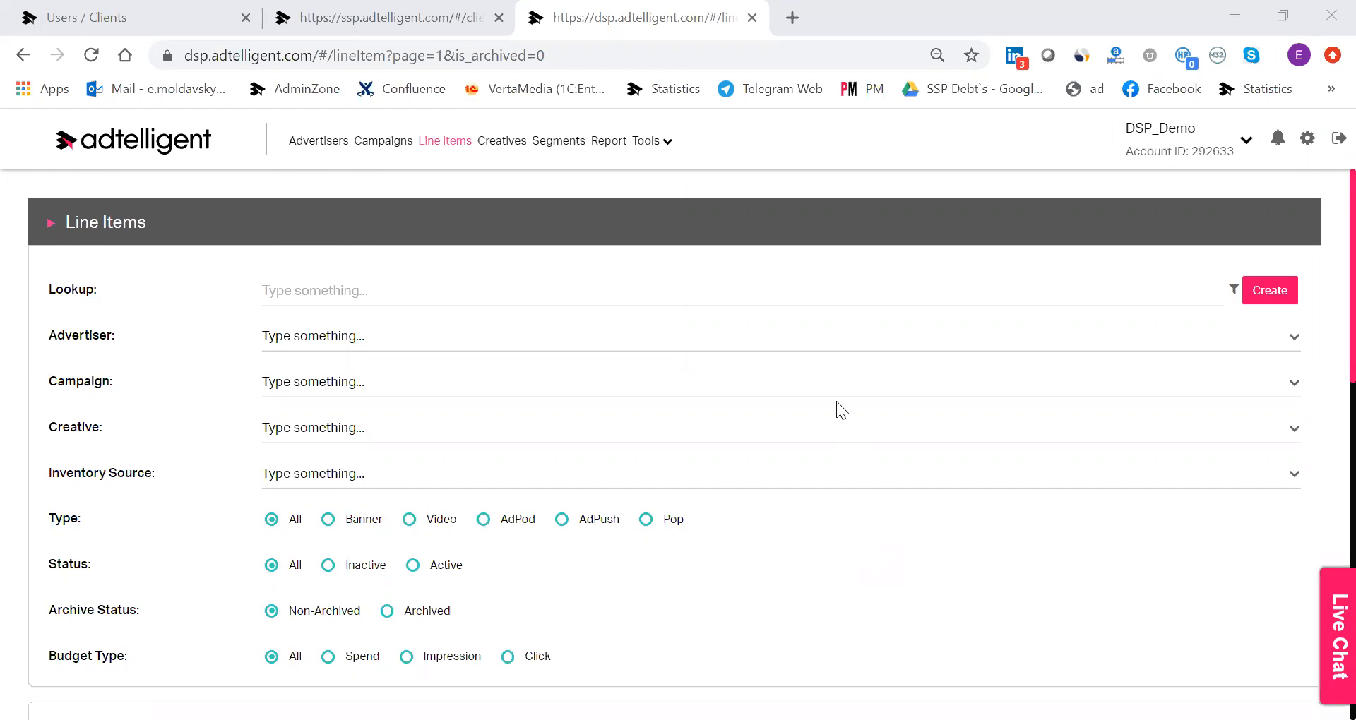
scroll(836, 406, "down", 4)
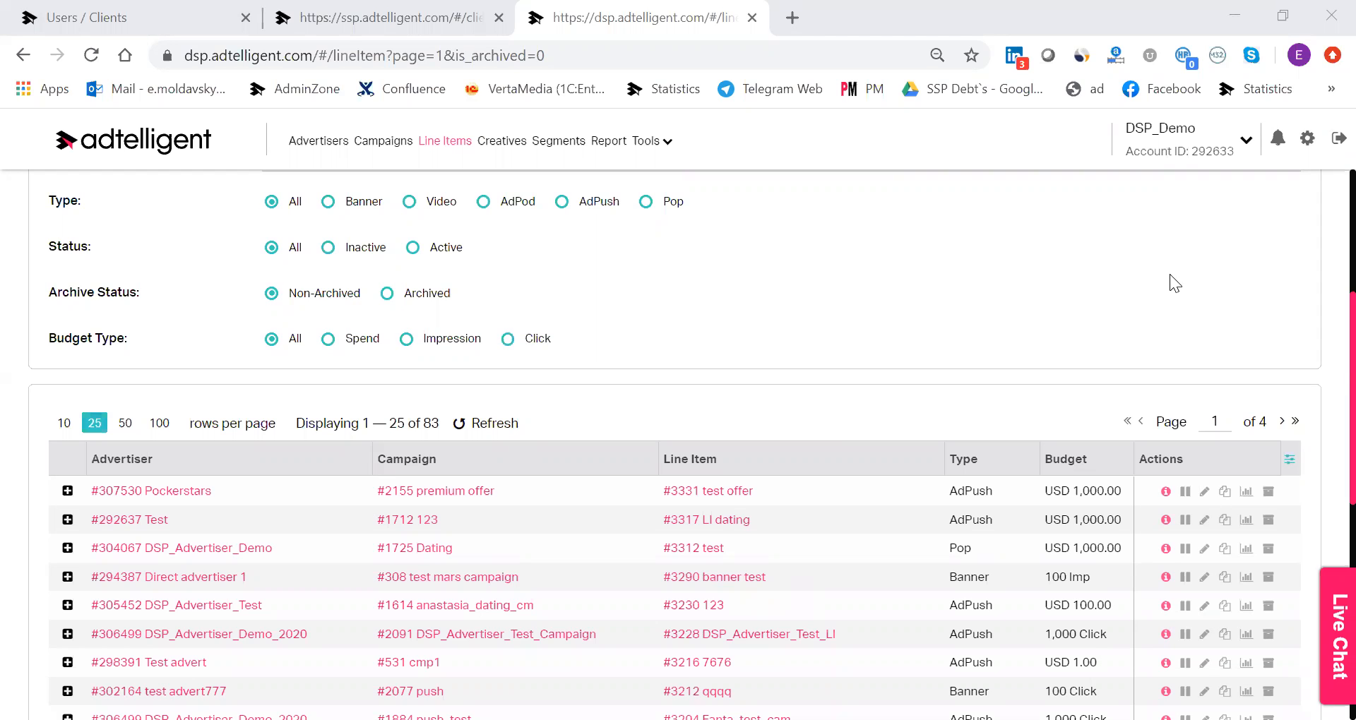
scroll(988, 140, "up", 1)
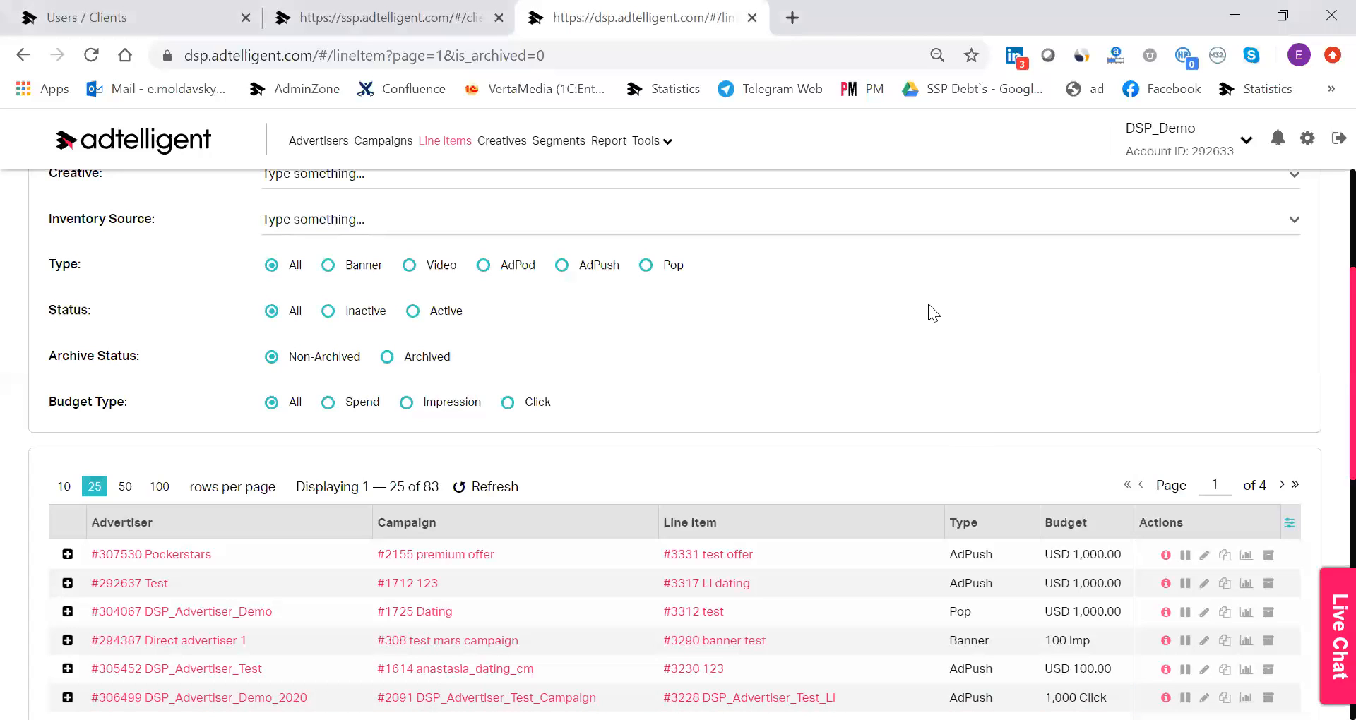
scroll(928, 308, "down", 1)
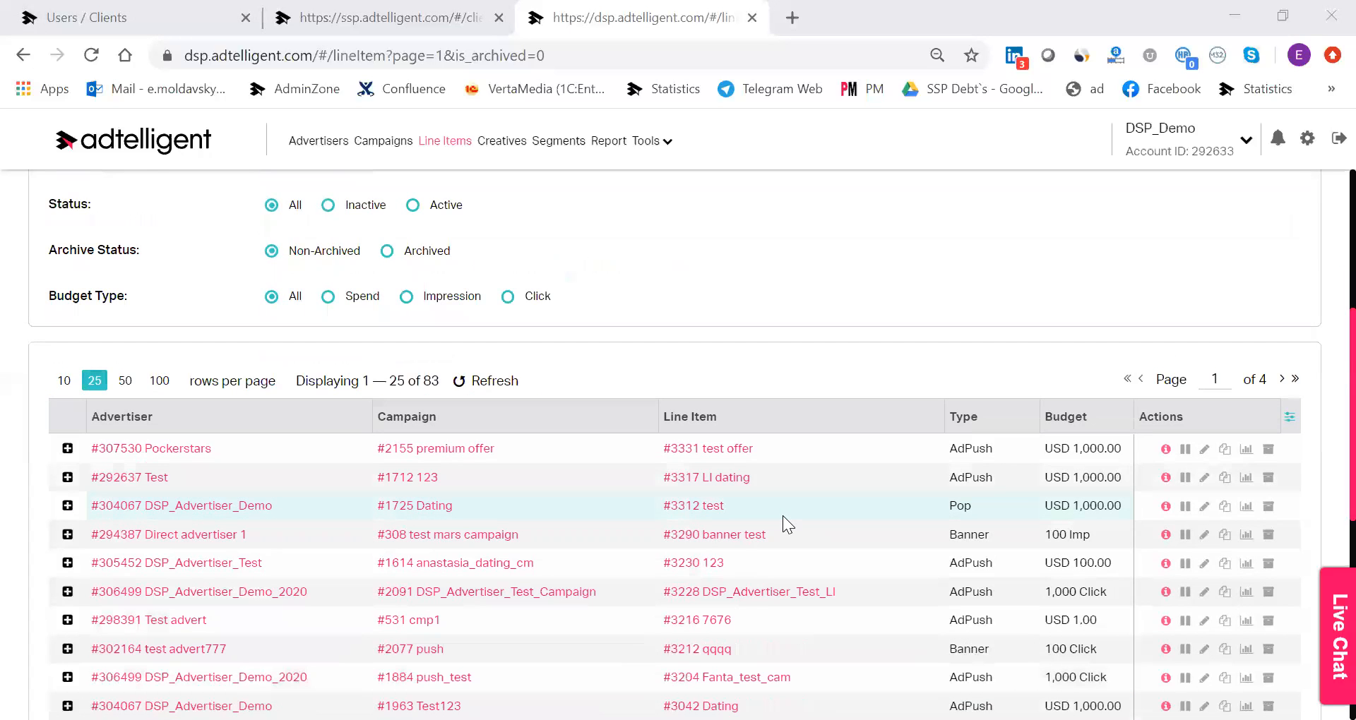